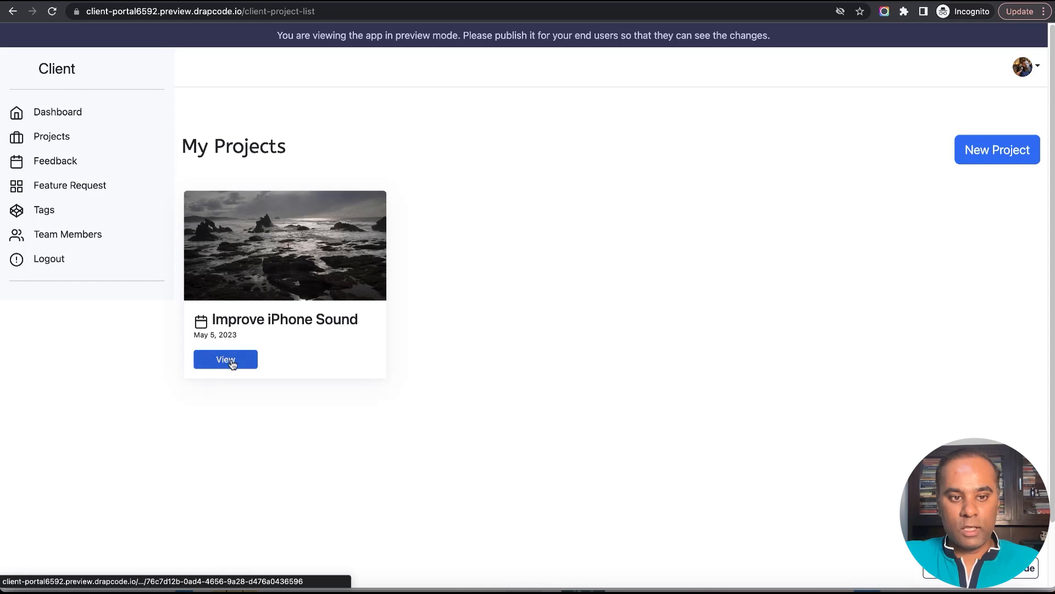
# In the Improve iPhone Sound project, start a task titled "Scroll Issue in Task Button" with due date 2023-06-14.
pyautogui.click(232, 365)
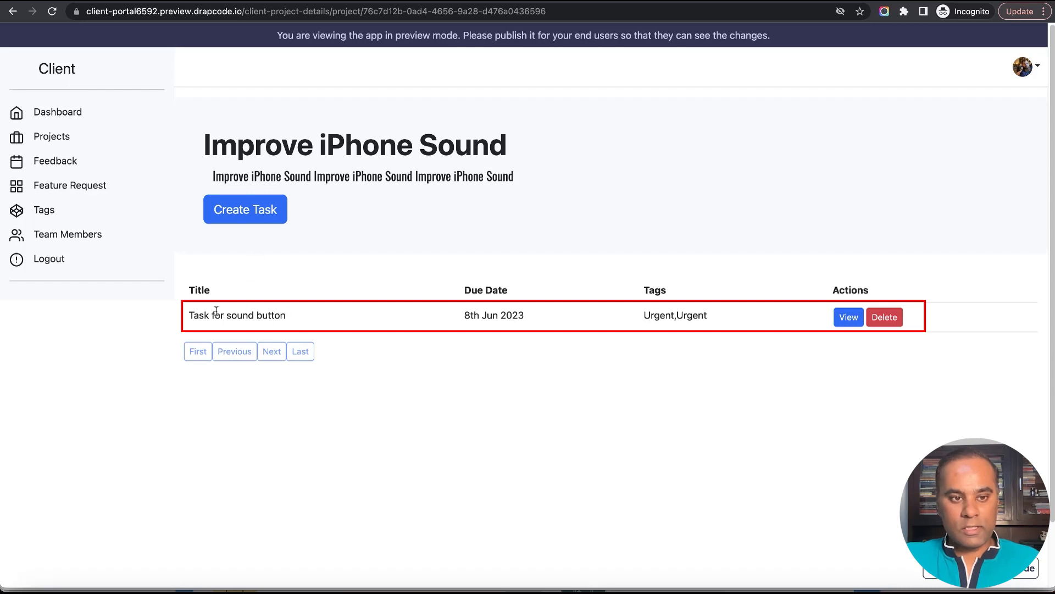
pyautogui.moveTo(189, 315); pyautogui.dragTo(377, 322)
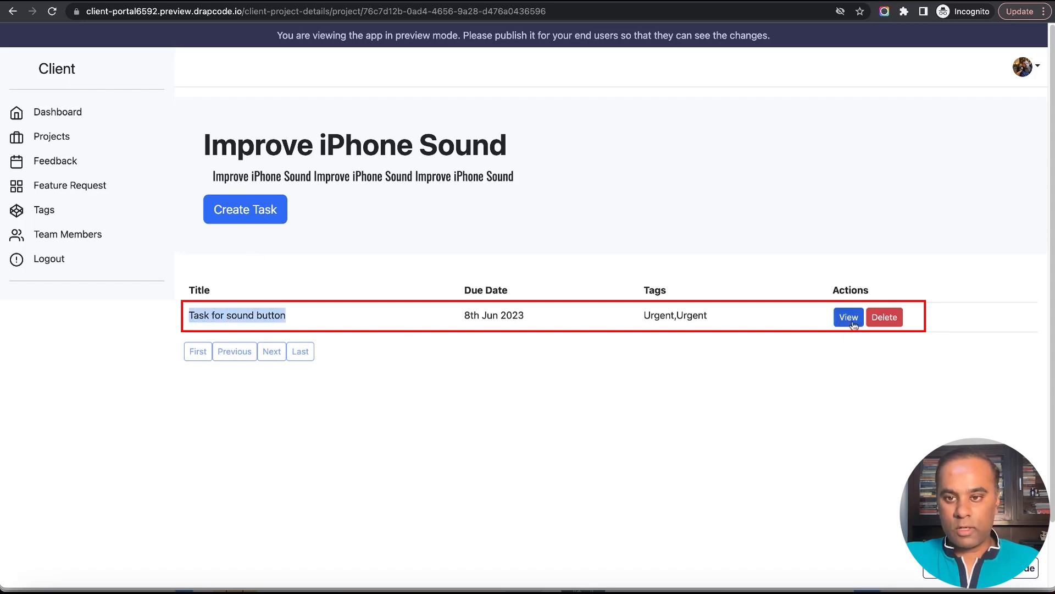
pyautogui.click(243, 216)
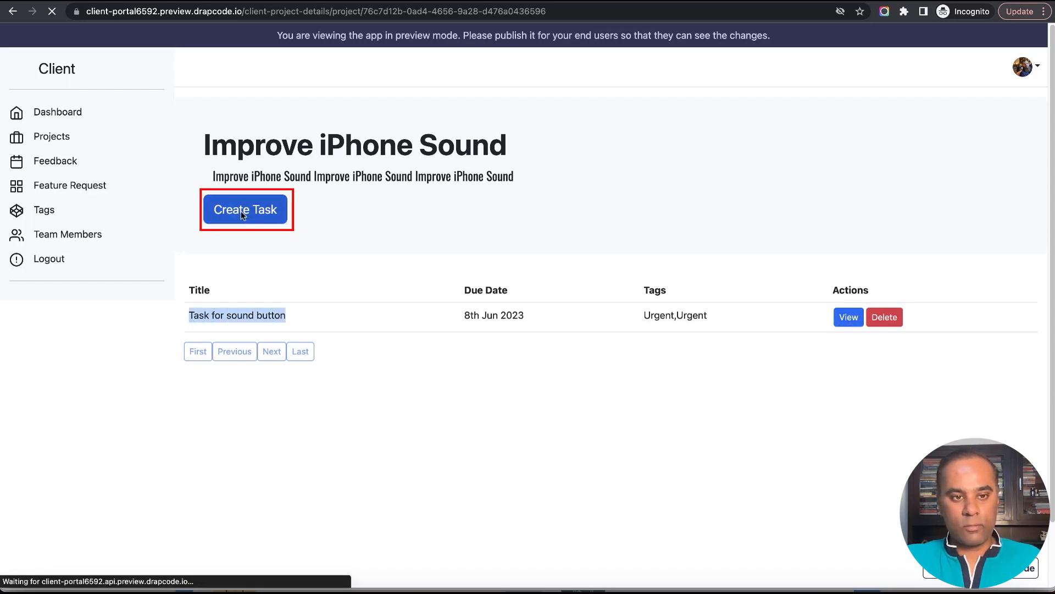
pyautogui.write('Scroll Issue in ')
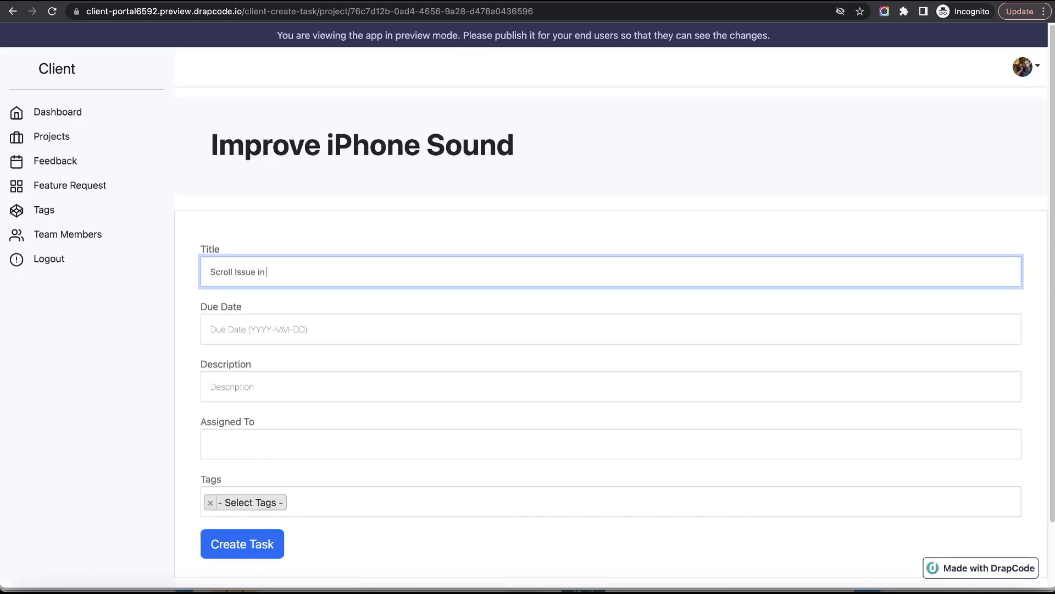
pyautogui.write('Task Button')
pyautogui.press('Tab')
pyautogui.click(292, 441)
# Enter "Test Description of Another button Issue" as the task's description.
pyautogui.click(311, 396)
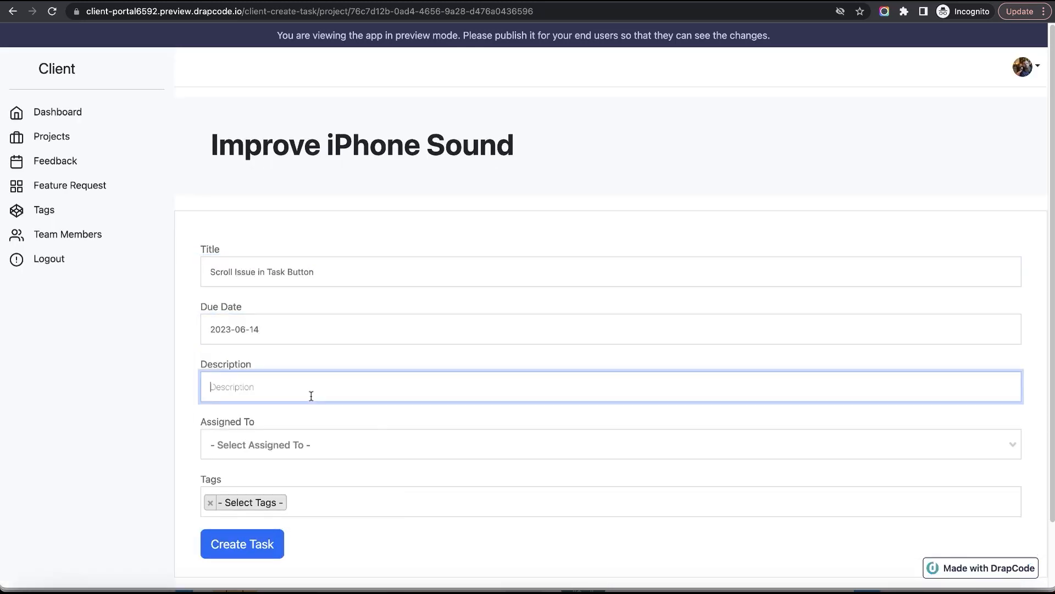
pyautogui.write('Test Description of Another butot')
pyautogui.press('BackSpace')
pyautogui.press('BackSpace')
pyautogui.write('ton issue')
# Assign the task to the Apple account's e-mail, tag it Bug Fix, and create the task.
pyautogui.click(302, 447)
pyautogui.scroll(-1, 313, 397)
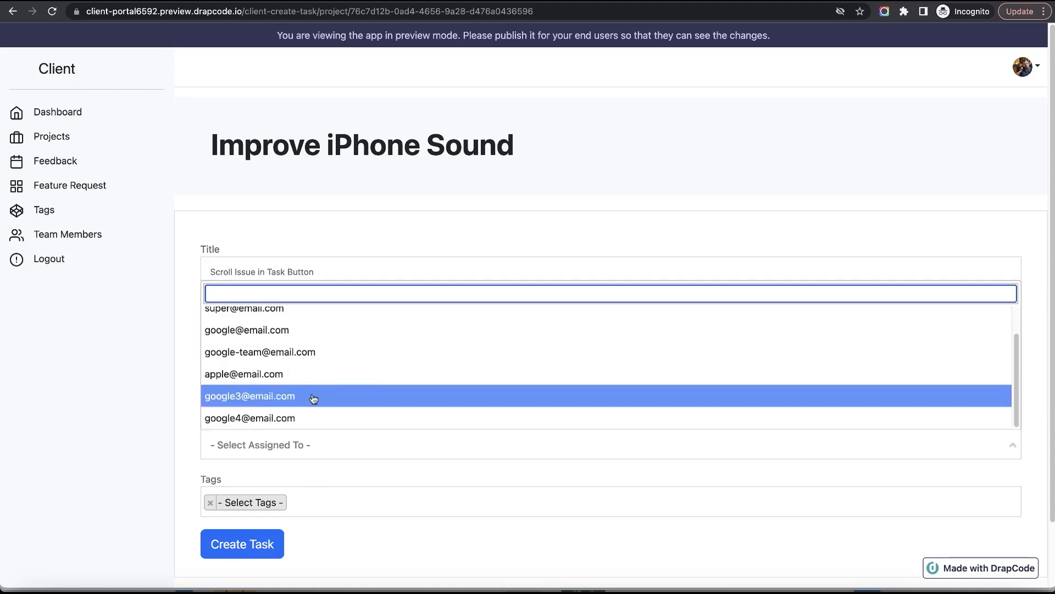
pyautogui.click(313, 374)
pyautogui.click(330, 501)
pyautogui.click(330, 462)
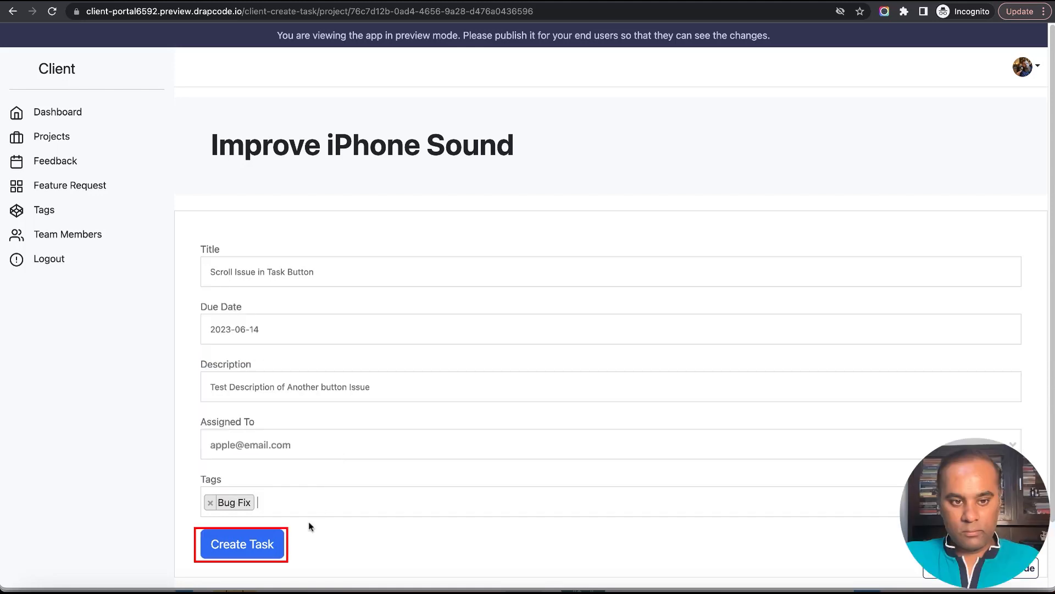
pyautogui.click(236, 553)
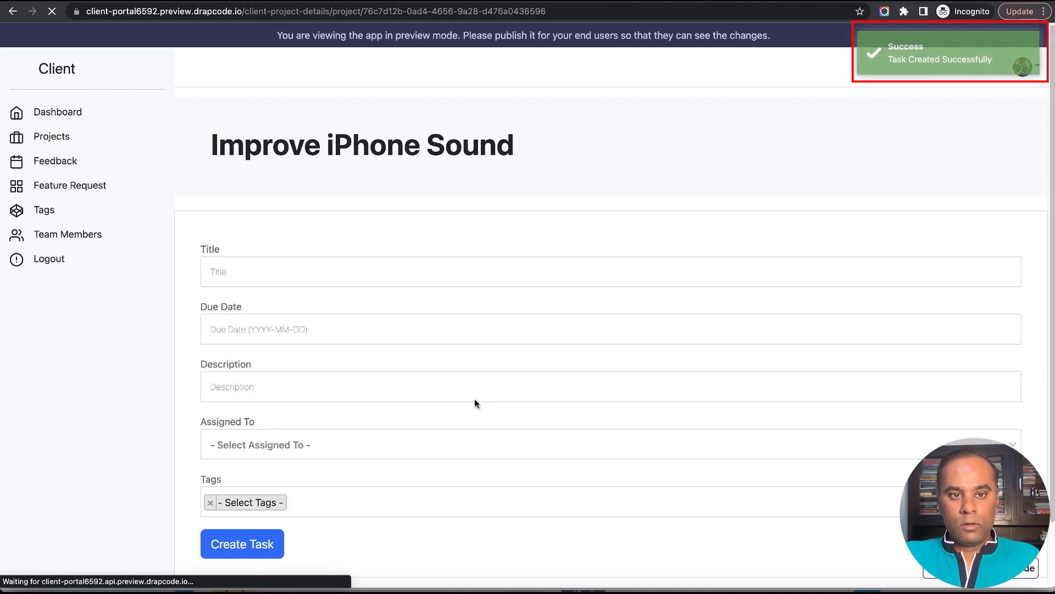
# Review the project's task list and open the details of the Scroll Issue in Task Button task.
pyautogui.moveTo(190, 316); pyautogui.dragTo(307, 343)
pyautogui.click(504, 363)
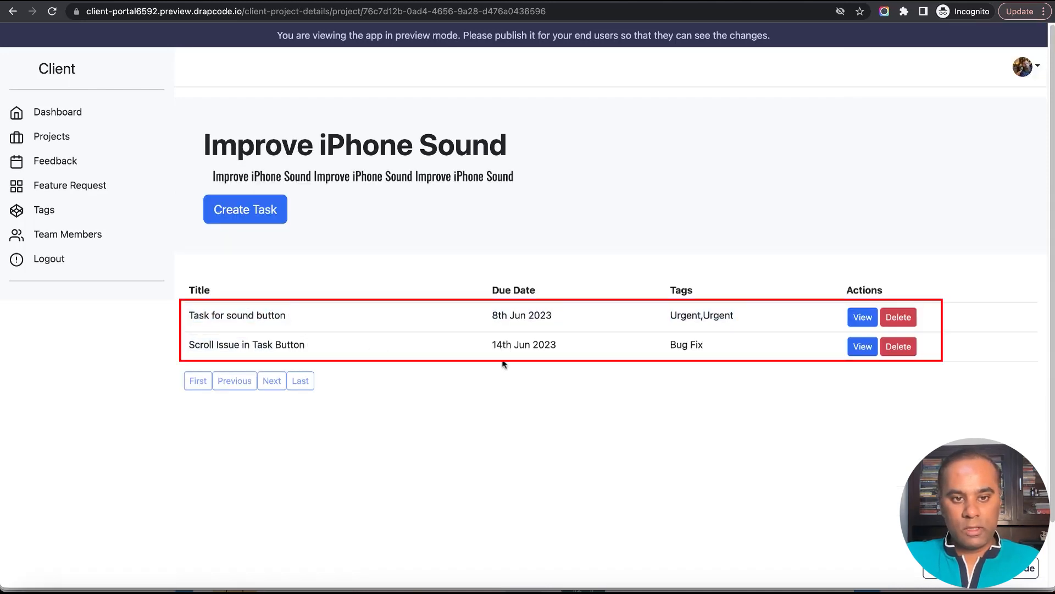
pyautogui.click(863, 349)
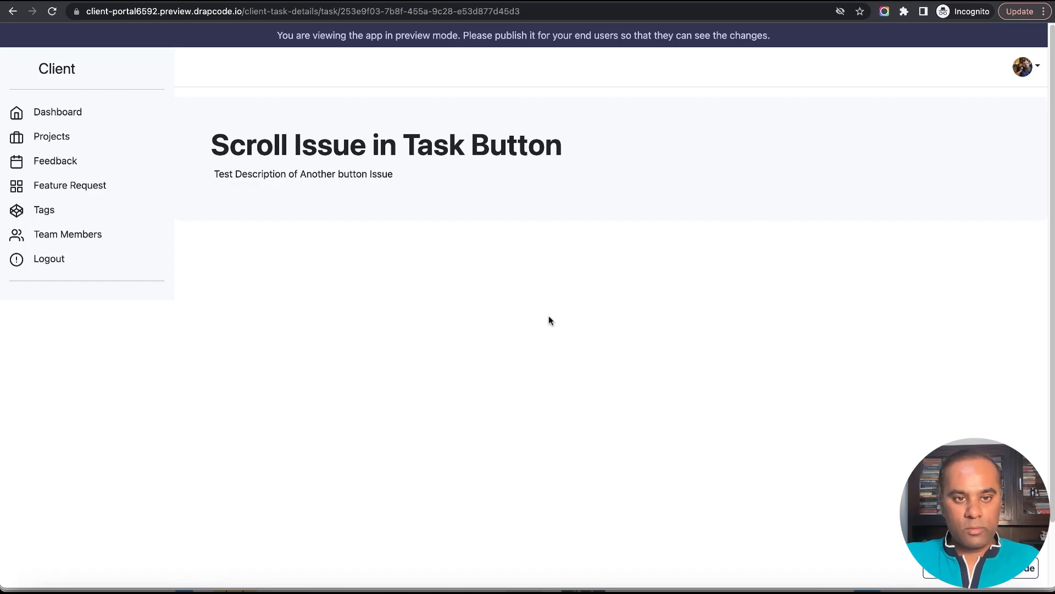
# Switch to the DrapCode builder and locate the Client - Task Details page in the page list.
pyautogui.hotkey('ctrl', 'Tab')
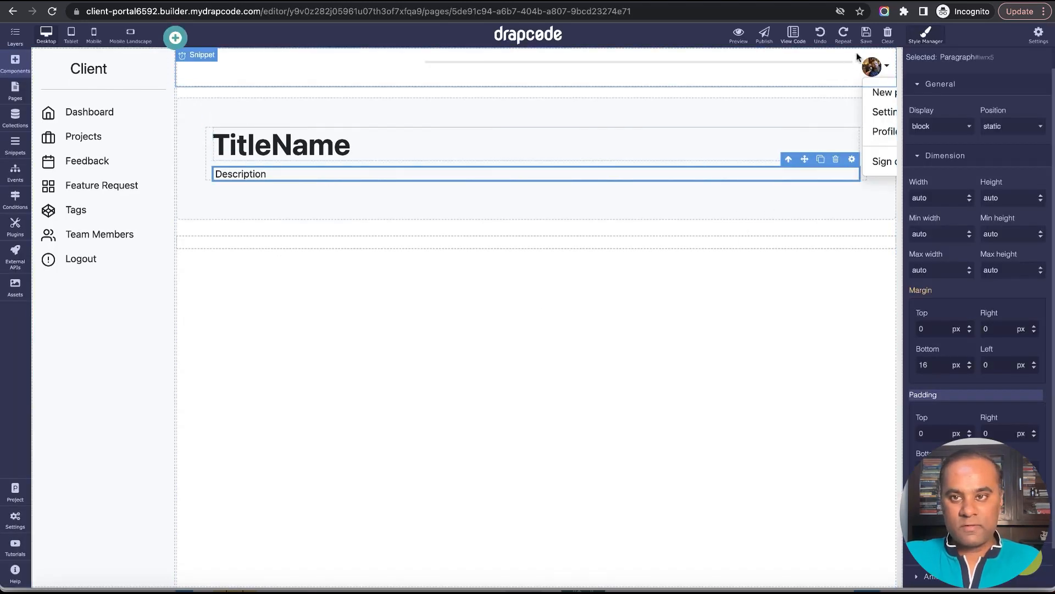
pyautogui.click(17, 65)
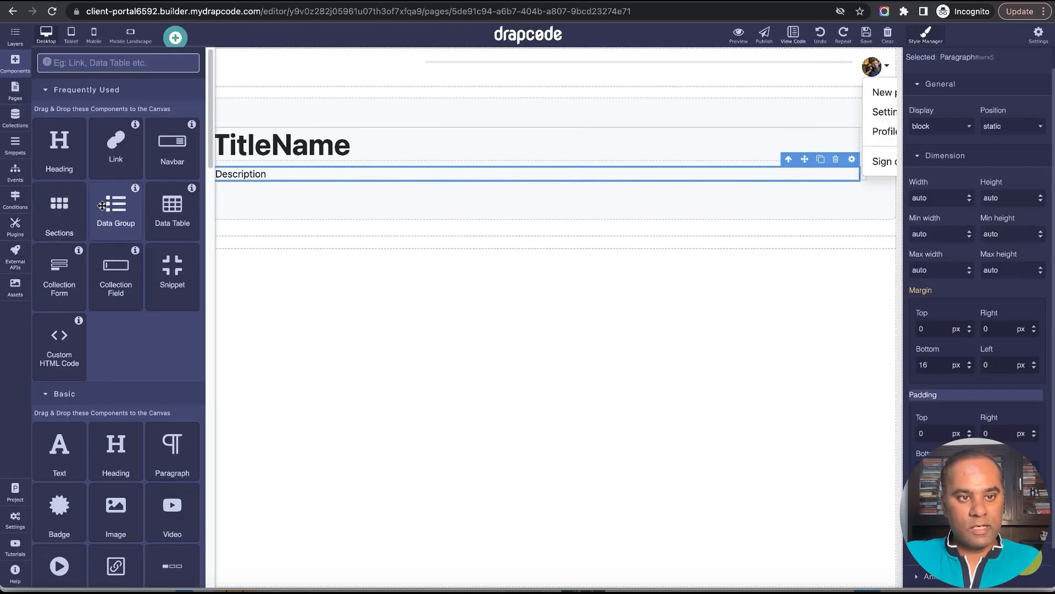
pyautogui.click(15, 89)
pyautogui.click(119, 146)
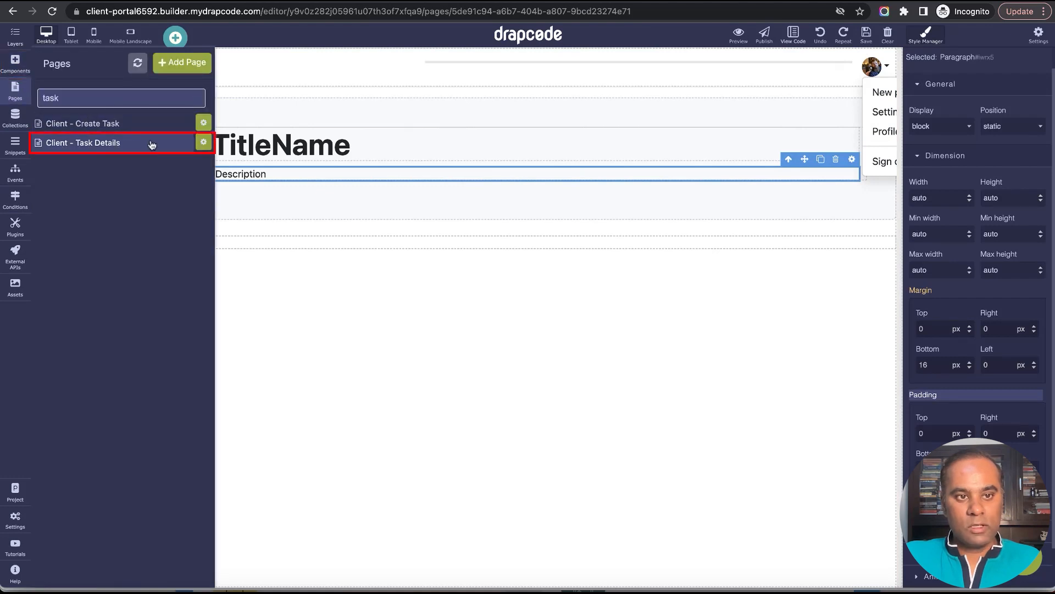
pyautogui.click(386, 288)
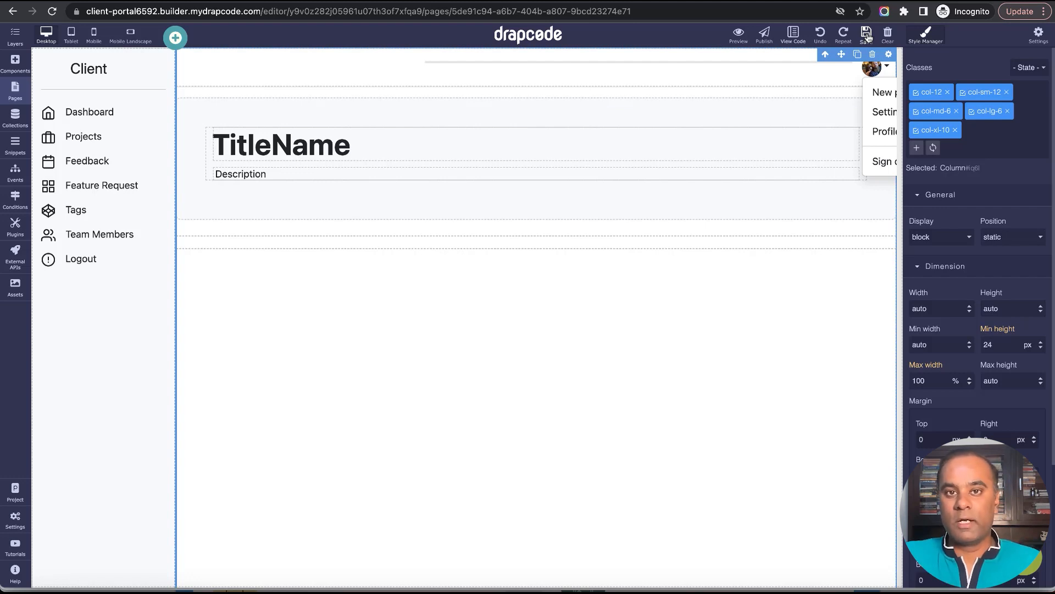
# Open the Task collection and examine its custom fields, from Title to Project.
pyautogui.click(15, 117)
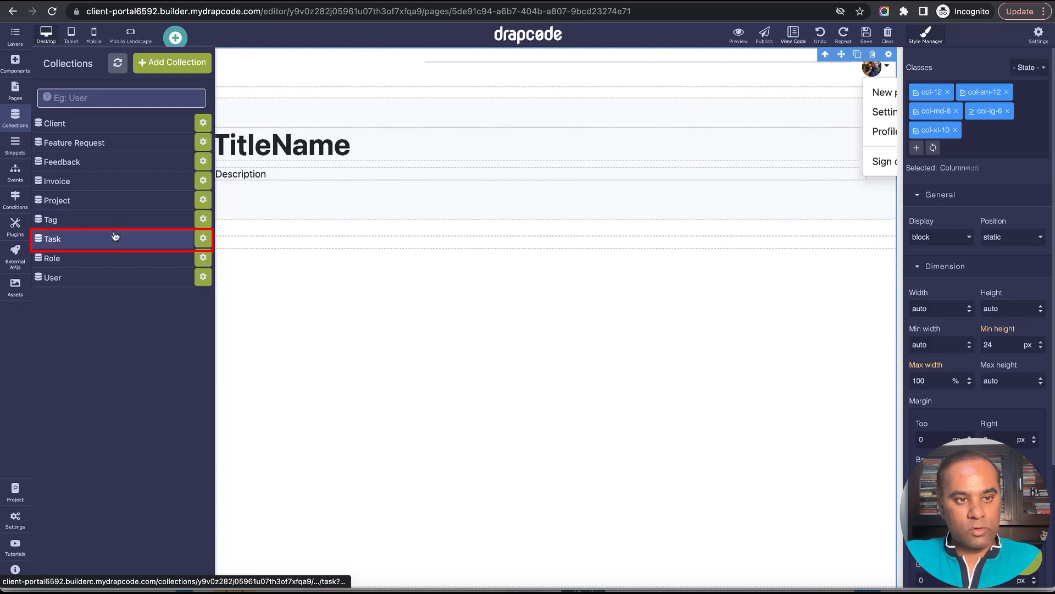
pyautogui.click(198, 244)
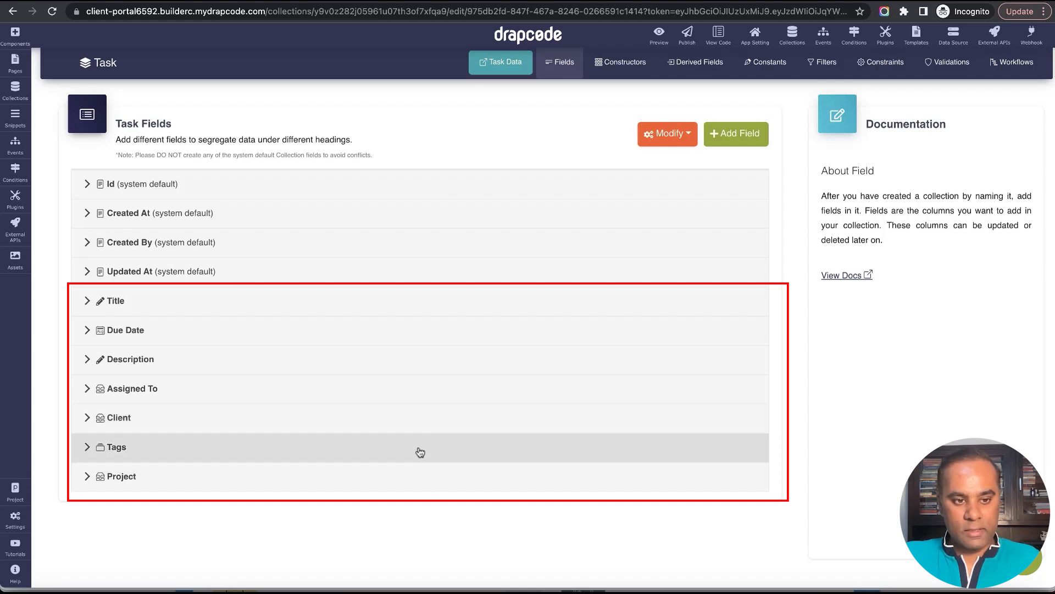
pyautogui.click(415, 483)
pyautogui.click(415, 483)
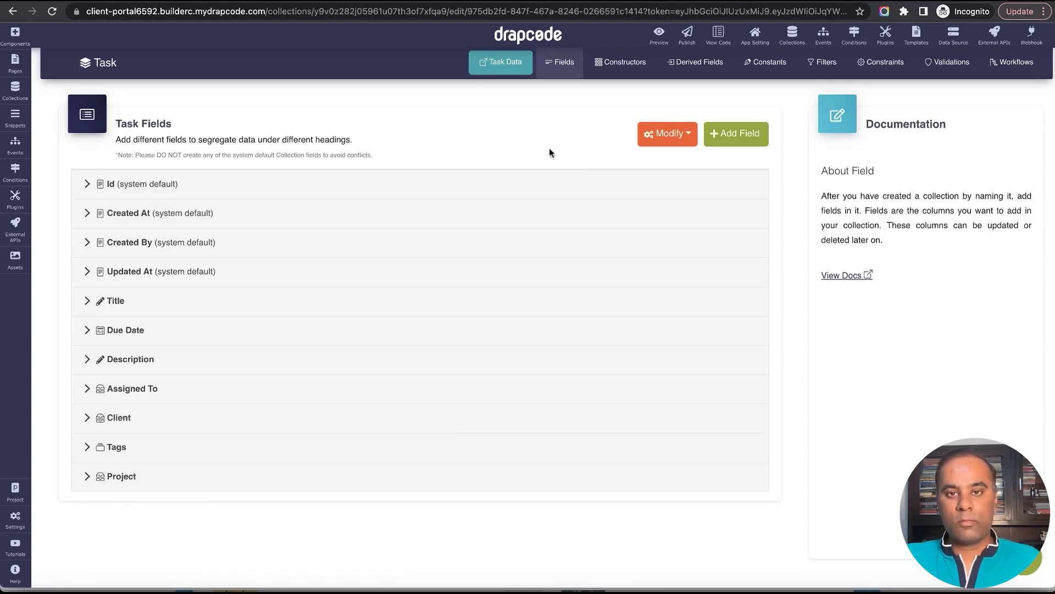
# Create a new persistent collection named Task Note.
pyautogui.click(11, 89)
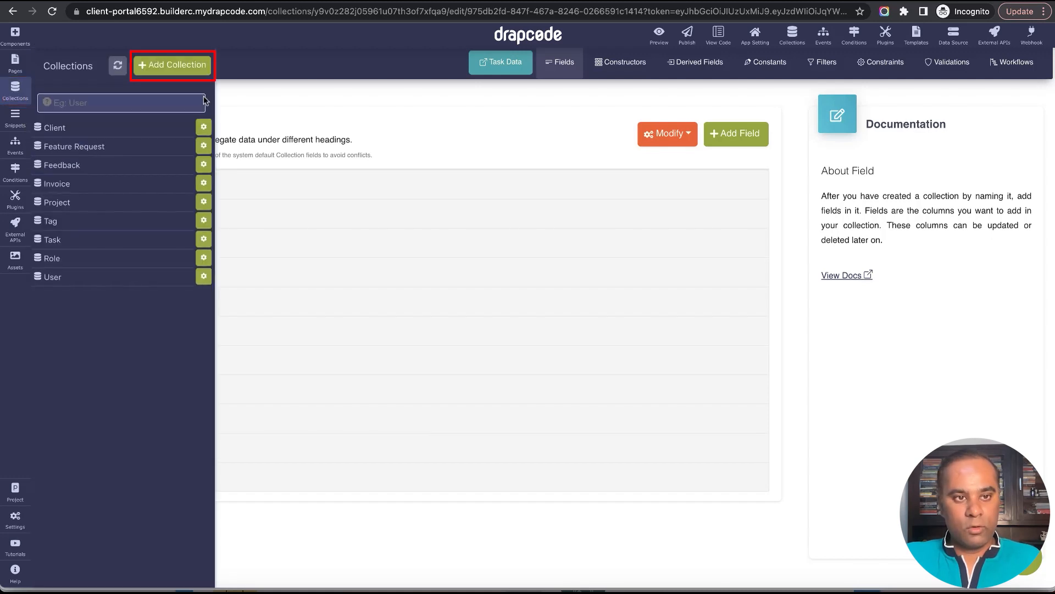
pyautogui.click(173, 65)
pyautogui.click(370, 134)
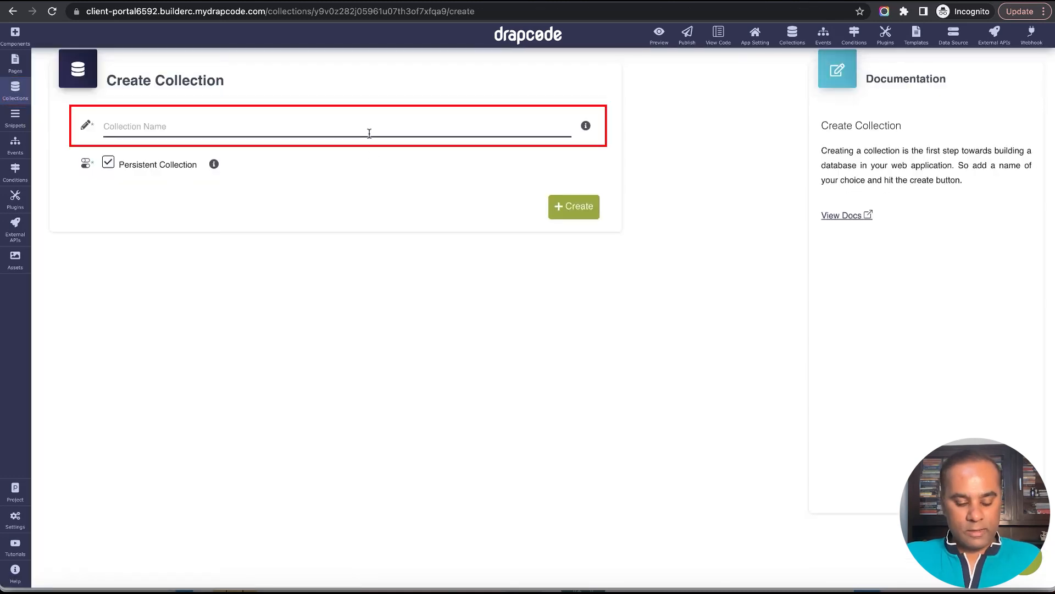
pyautogui.write('Task Comment')
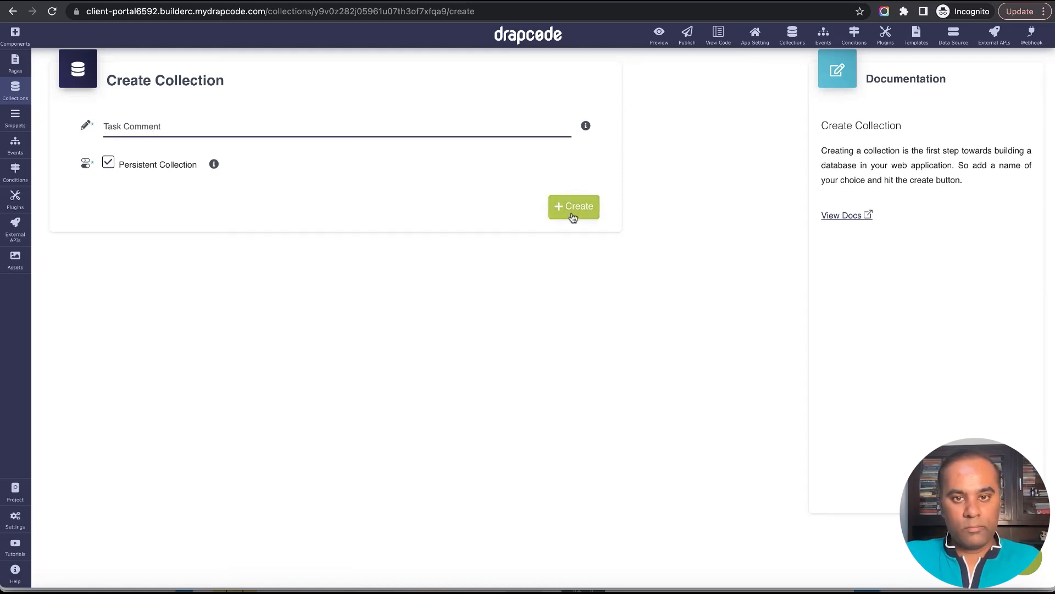
pyautogui.doubleClick(146, 128)
pyautogui.write('N')
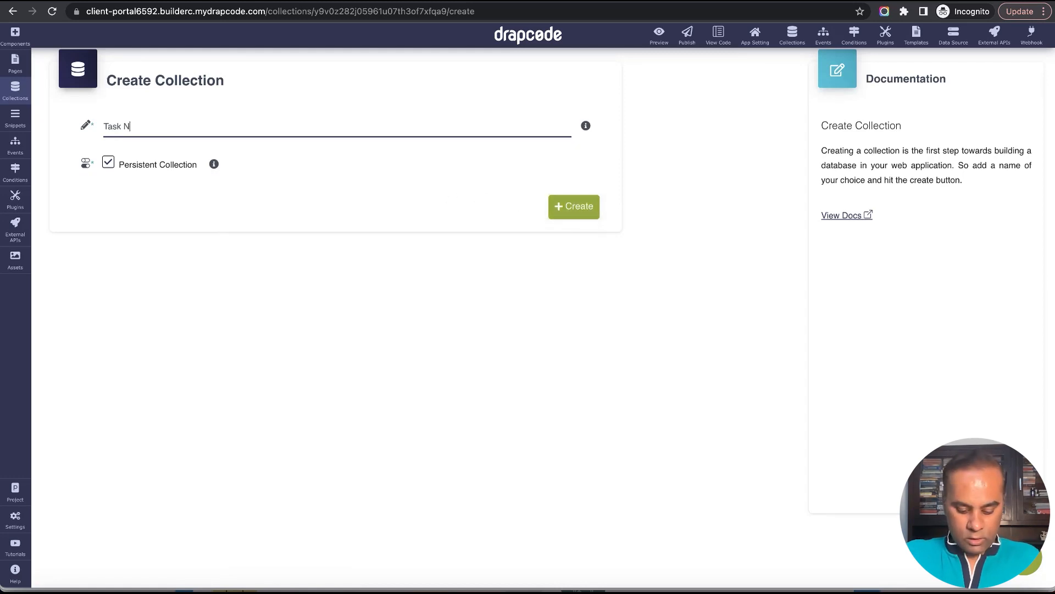
pyautogui.write('ote')
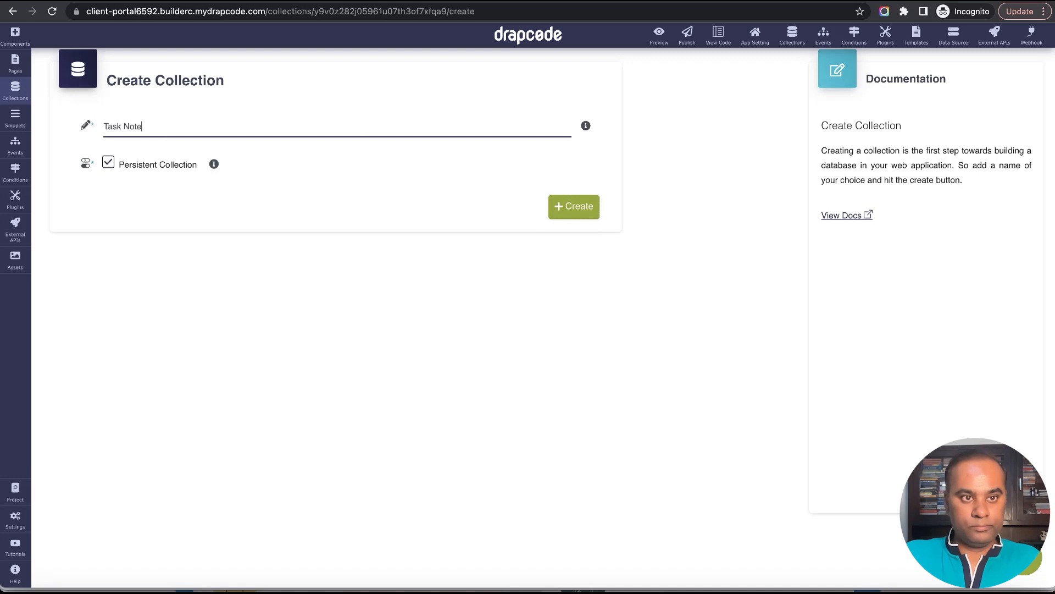
pyautogui.click(578, 211)
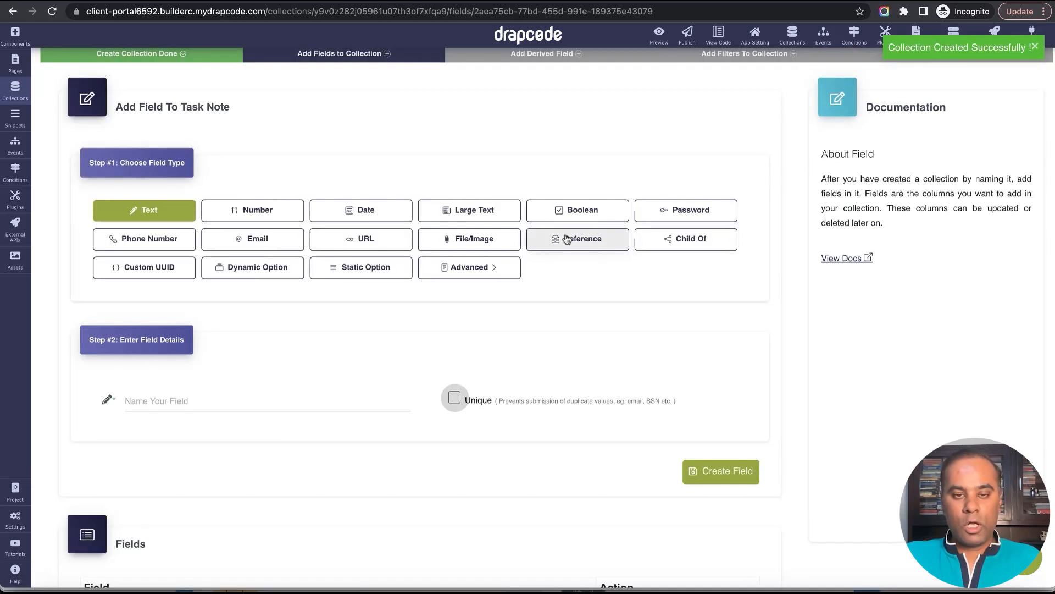
# Create a Text field named Description in the Task Note collection and collapse its details.
pyautogui.click(359, 405)
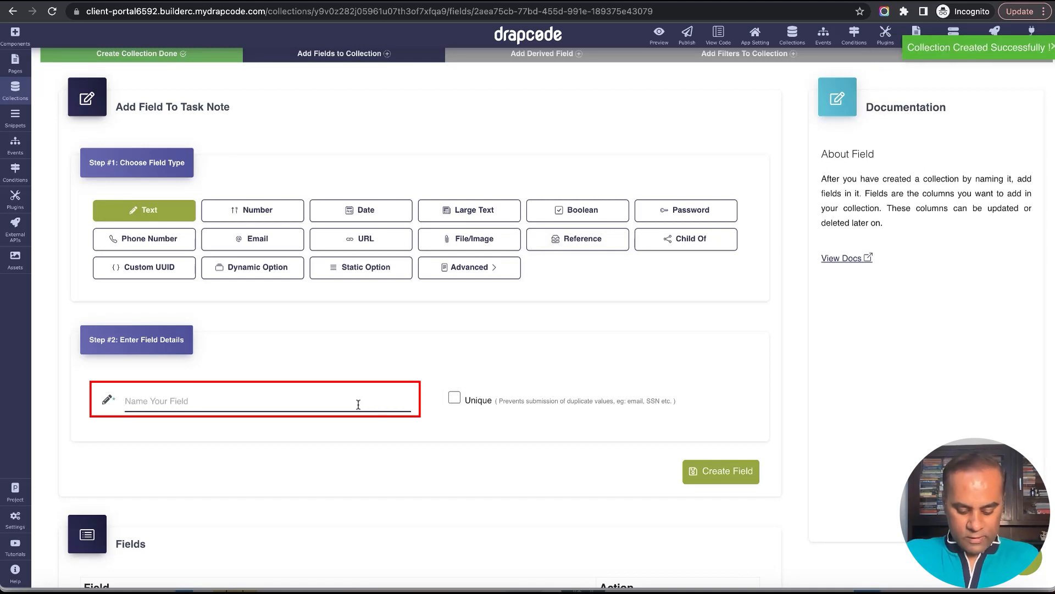
pyautogui.write('M')
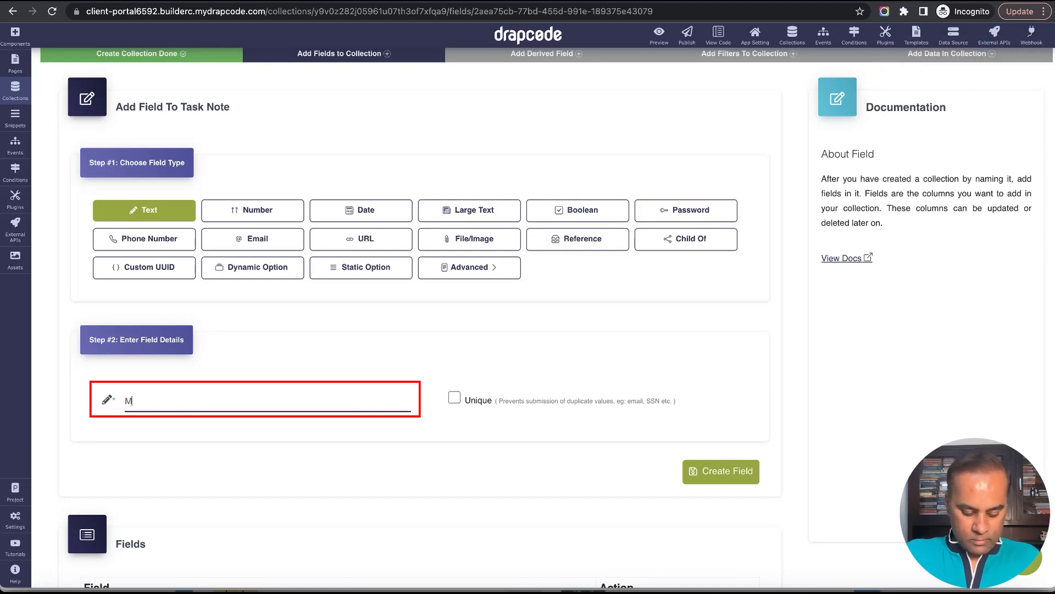
pyautogui.press('BackSpace')
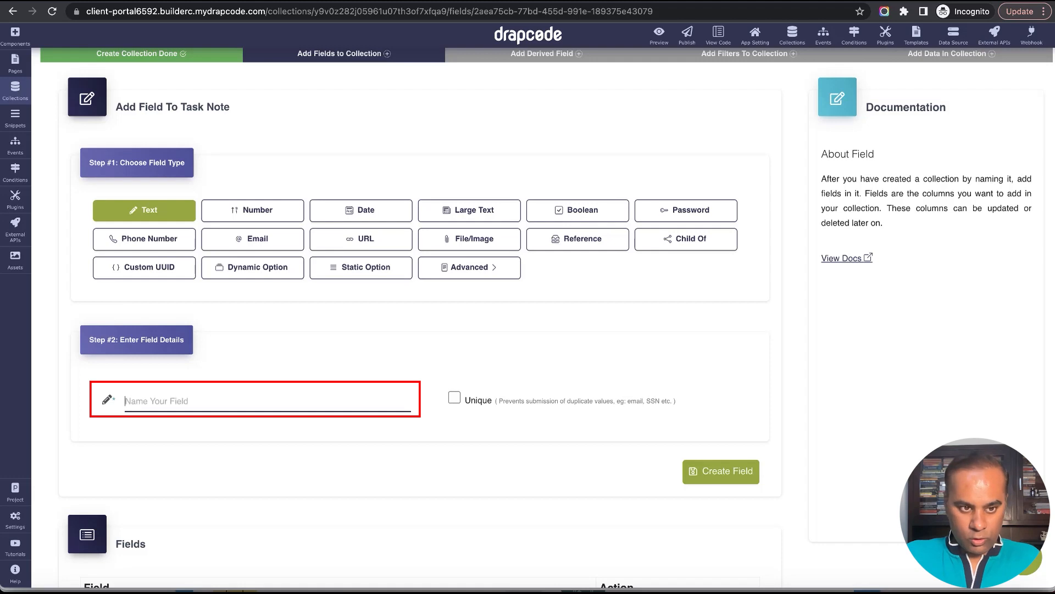
pyautogui.write('Descripti')
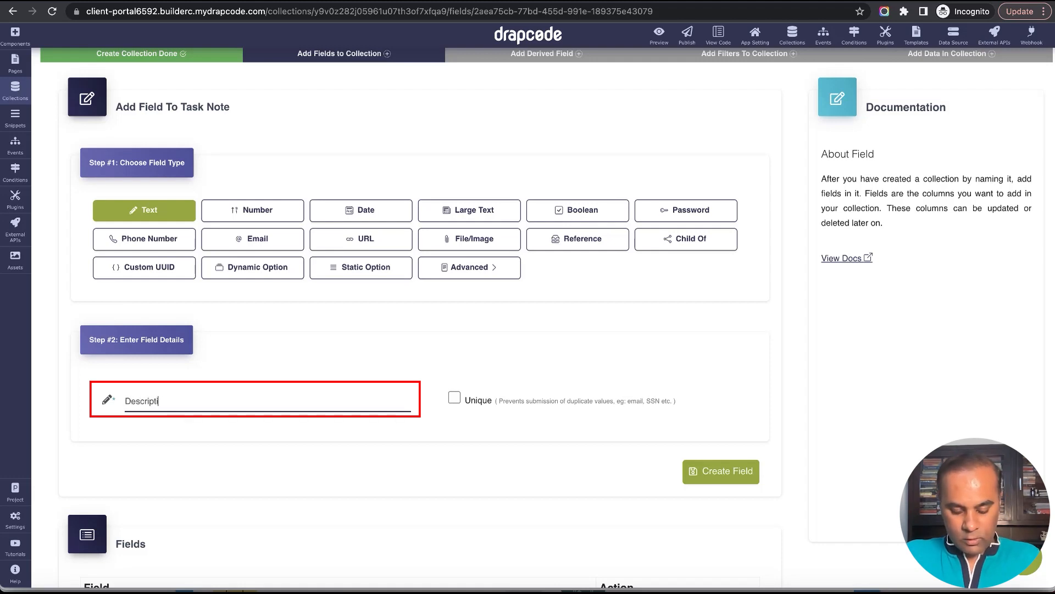
pyautogui.write('on')
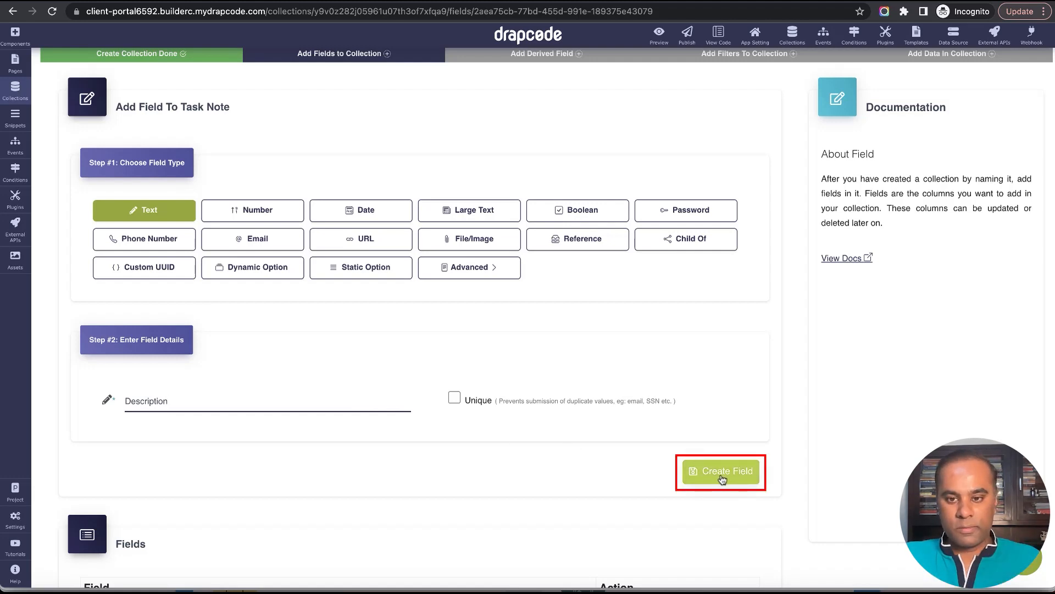
pyautogui.click(721, 477)
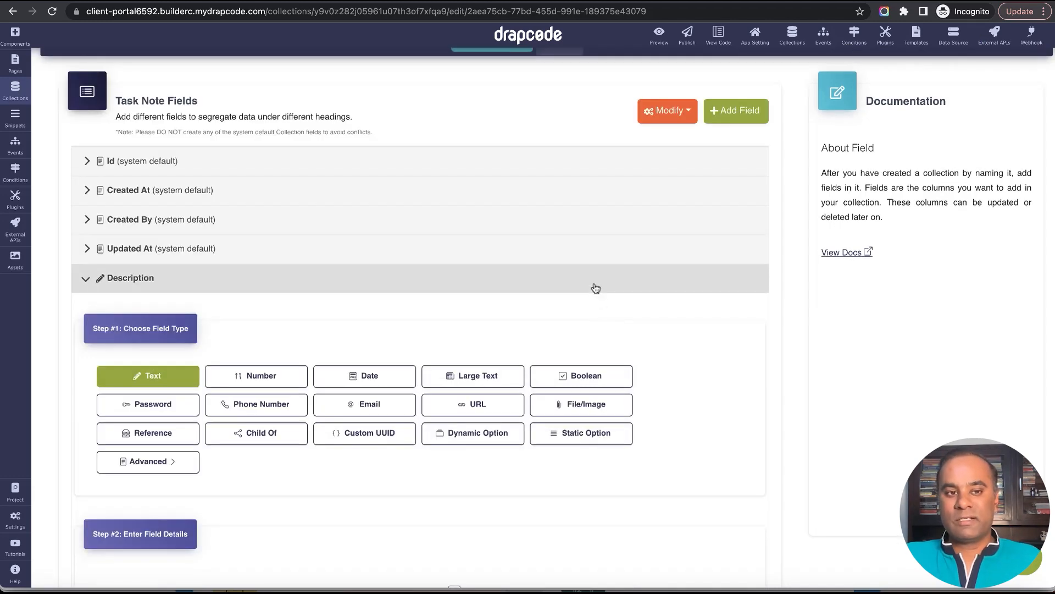
pyautogui.click(595, 288)
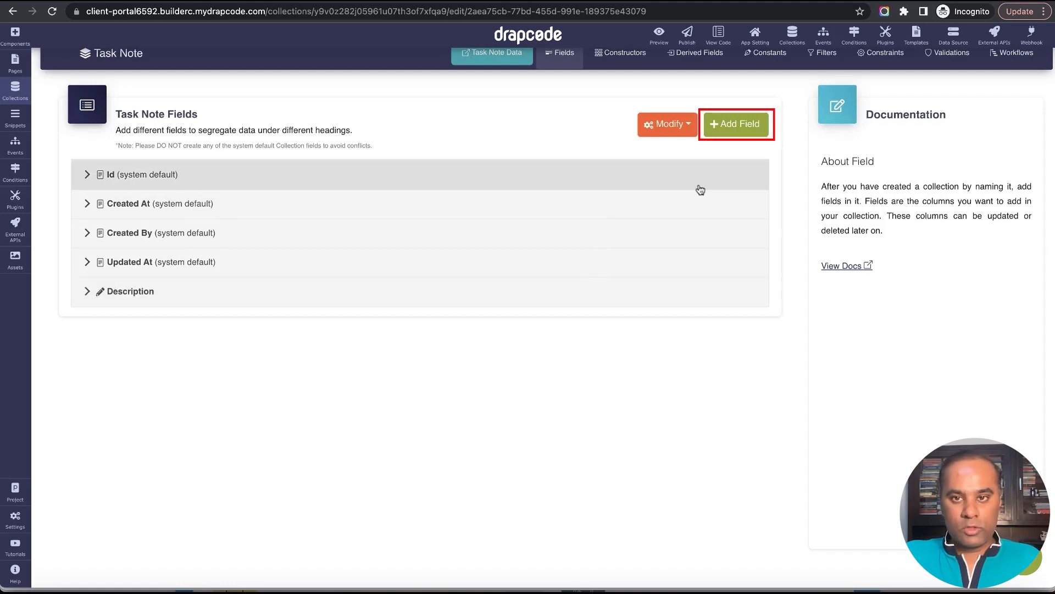
# Add another field to the Task Note collection with type Child Of and name Task.
pyautogui.click(733, 131)
pyautogui.scroll(-2, 605, 242)
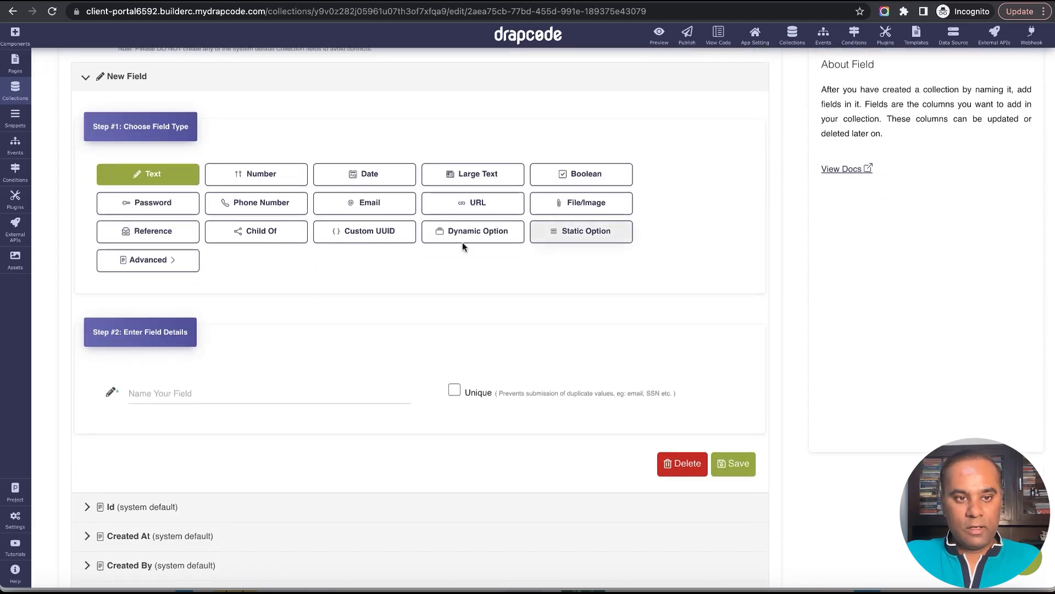
pyautogui.click(256, 230)
pyautogui.scroll(-1, 275, 275)
pyautogui.click(300, 369)
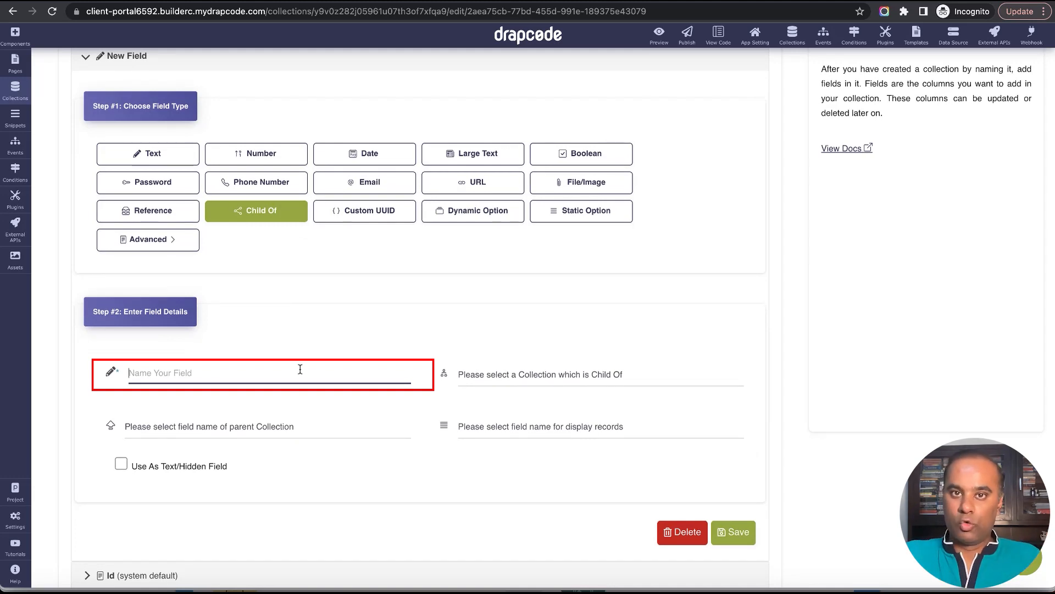
pyautogui.write('Task')
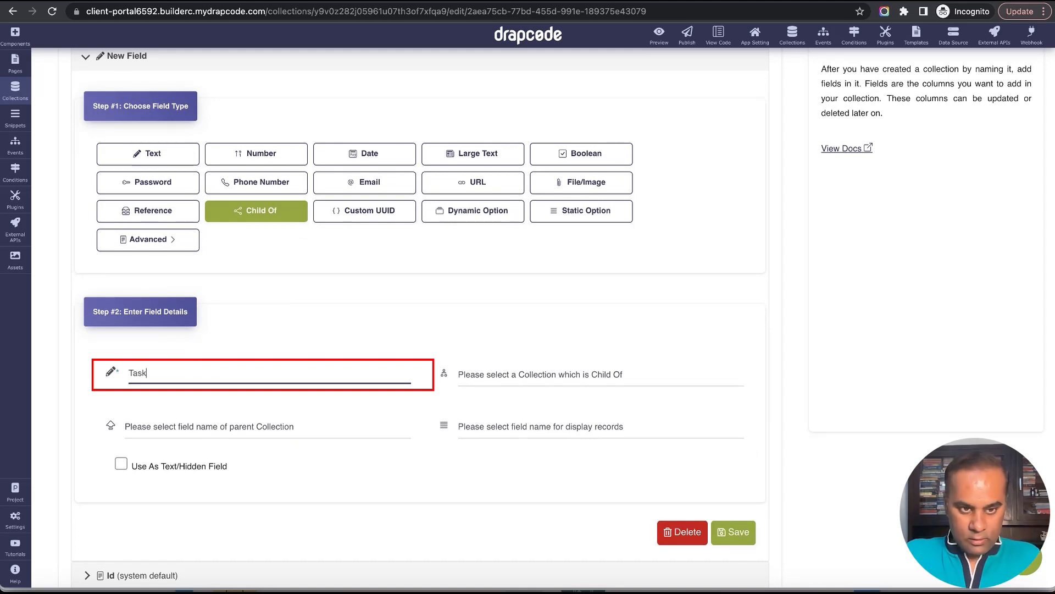
pyautogui.click(581, 370)
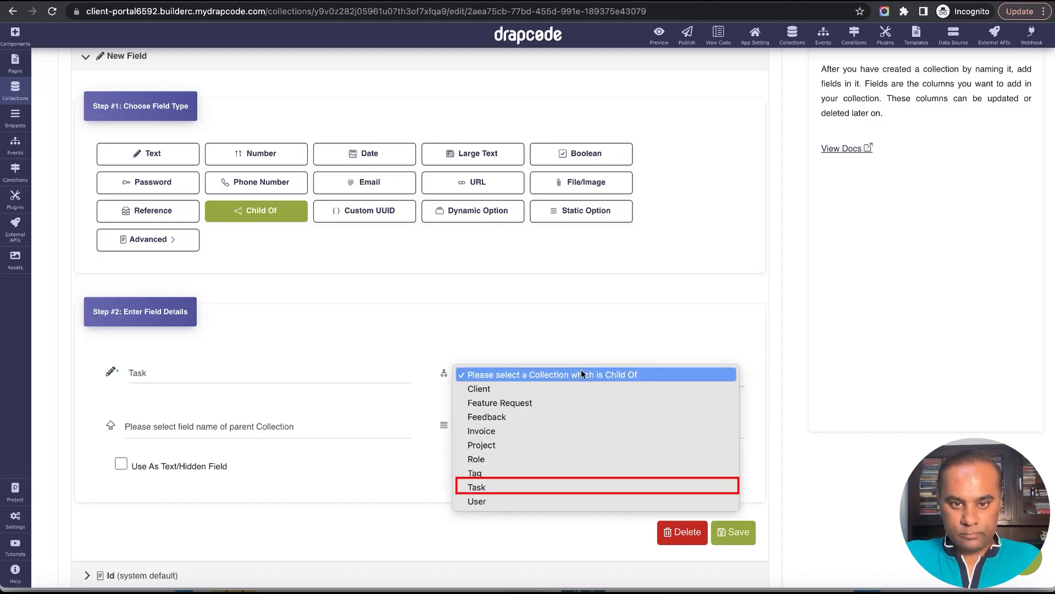
pyautogui.click(570, 488)
pyautogui.click(347, 428)
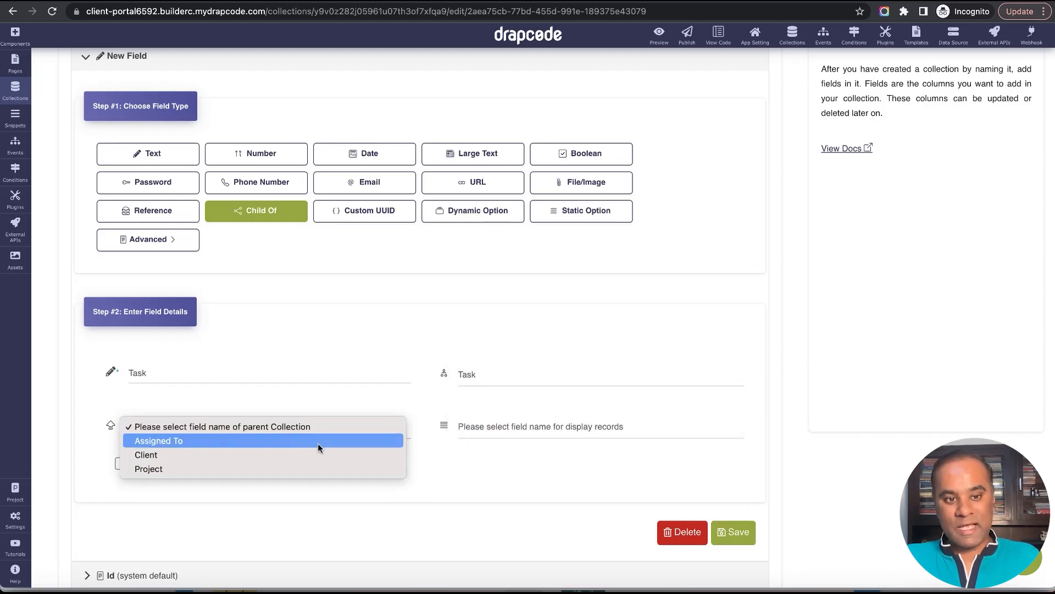
pyautogui.click(440, 463)
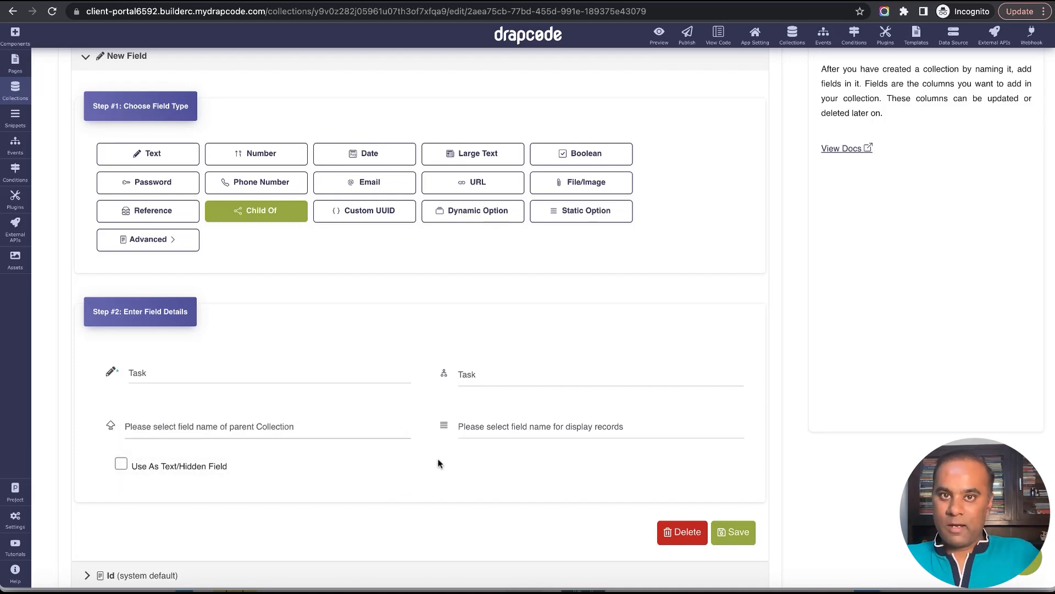
# Open the Task collection's fields and start a new field named Task Notes.
pyautogui.click(15, 89)
pyautogui.click(97, 240)
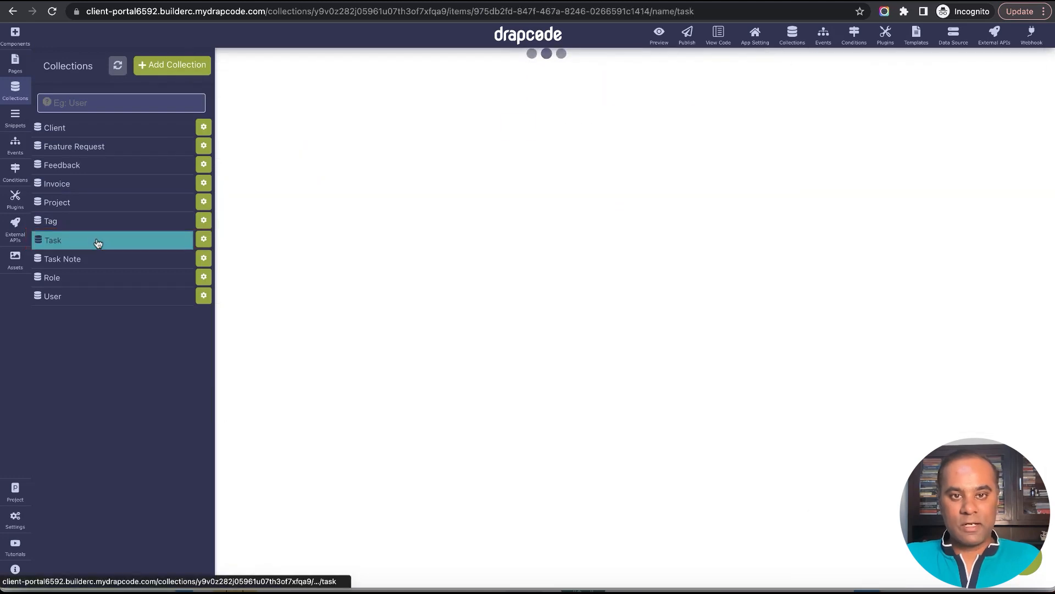
pyautogui.click(587, 96)
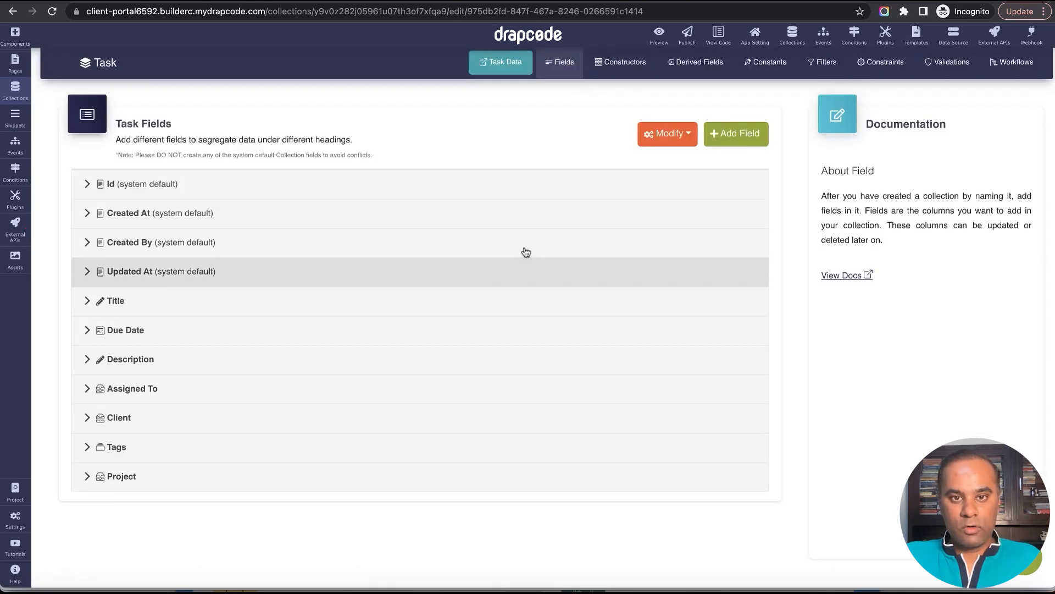
pyautogui.click(731, 134)
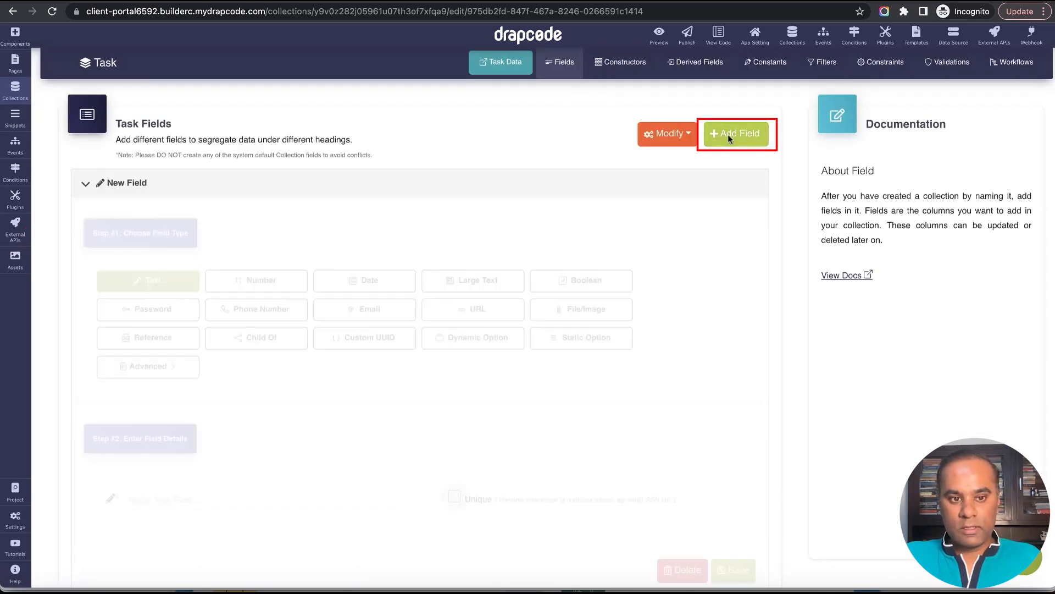
pyautogui.click(248, 389)
pyautogui.write('Ta')
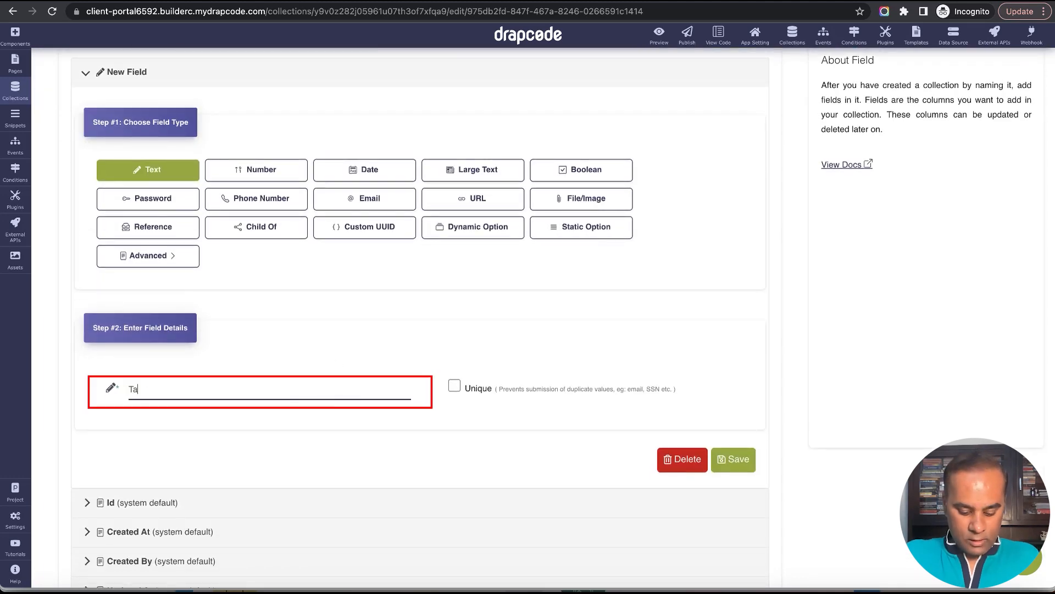
pyautogui.write('sk Notes')
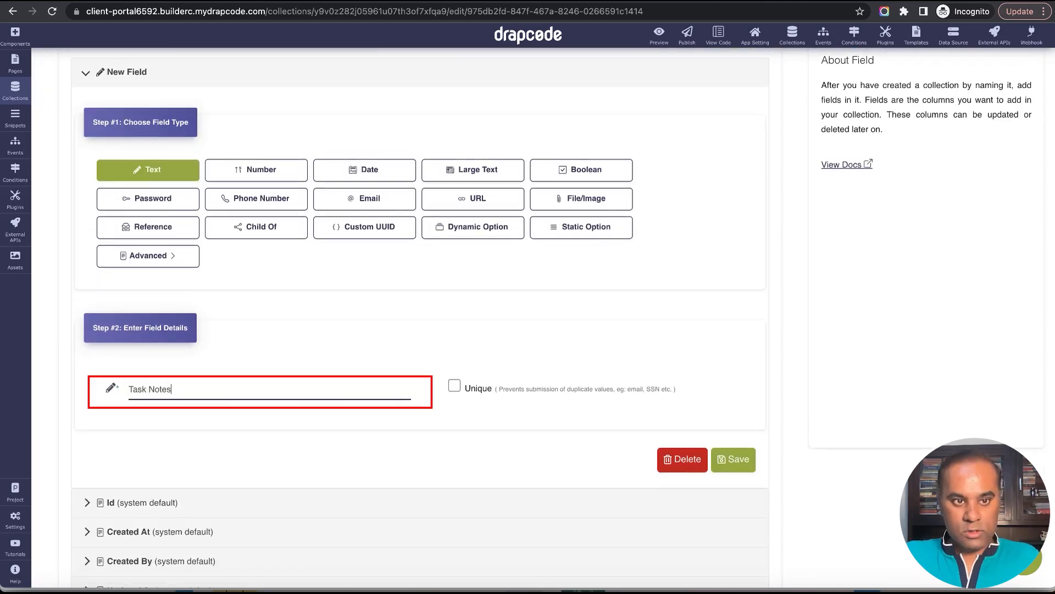
# Make Task Notes a Reference field to the Task Note collection, displaying Description and allowing multiple selection, and save it.
pyautogui.click(170, 232)
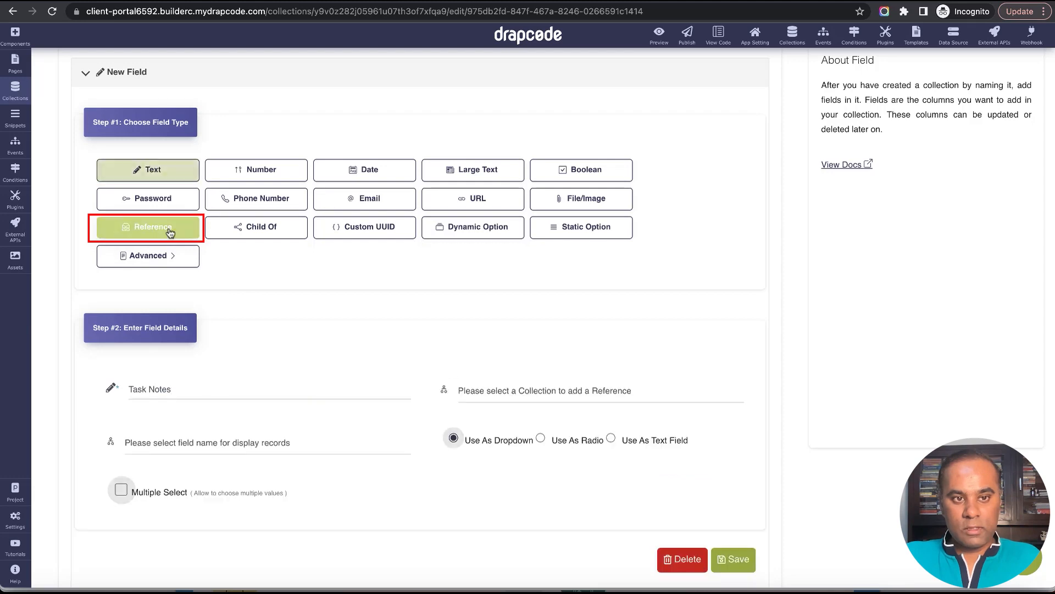
pyautogui.scroll(-2, 529, 322)
pyautogui.click(537, 312)
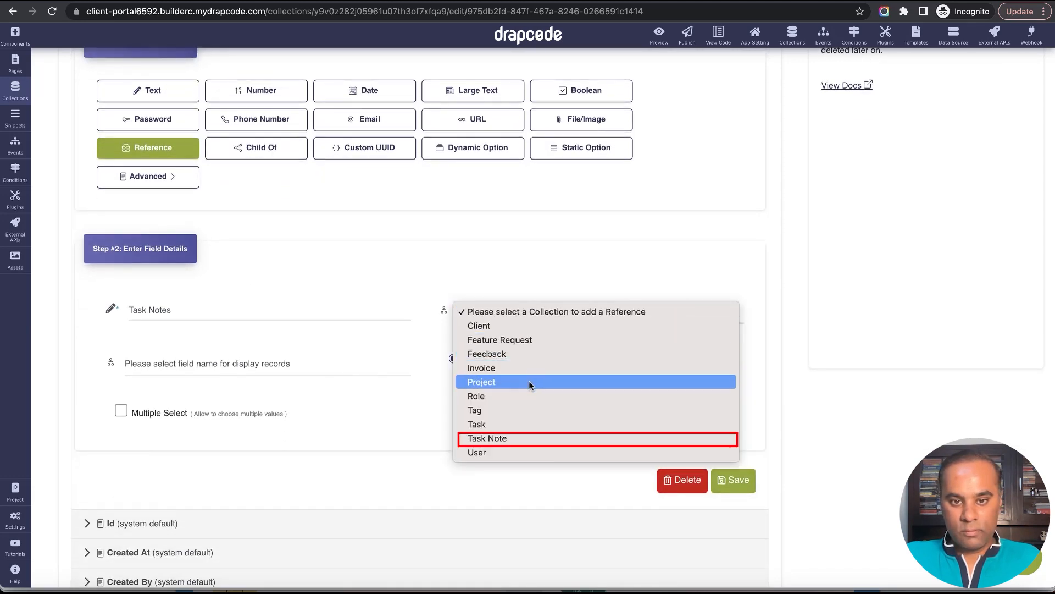
pyautogui.click(519, 438)
pyautogui.click(300, 366)
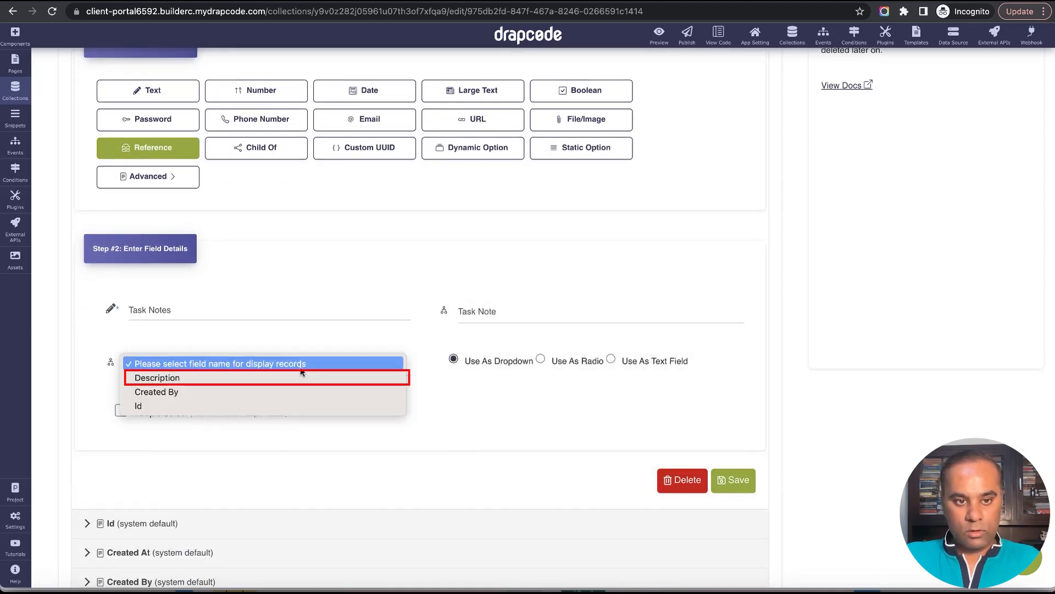
pyautogui.click(299, 379)
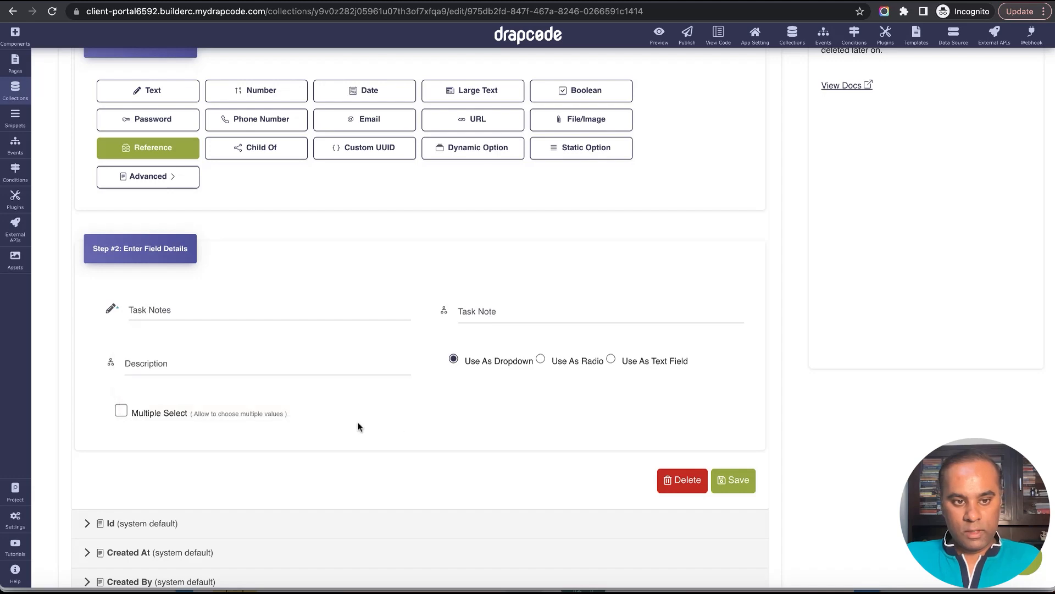
pyautogui.click(123, 413)
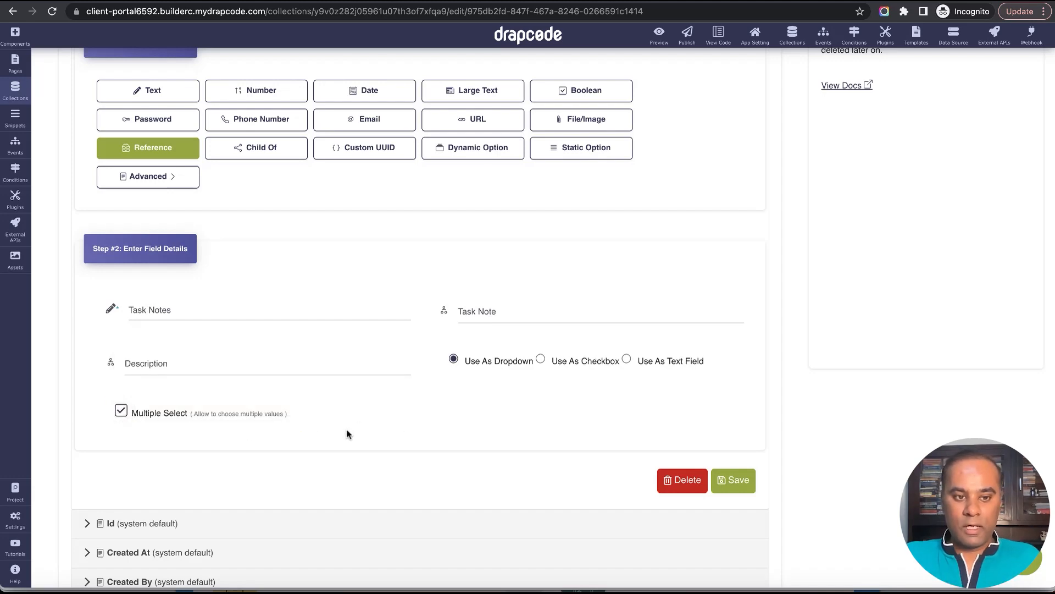
pyautogui.click(734, 480)
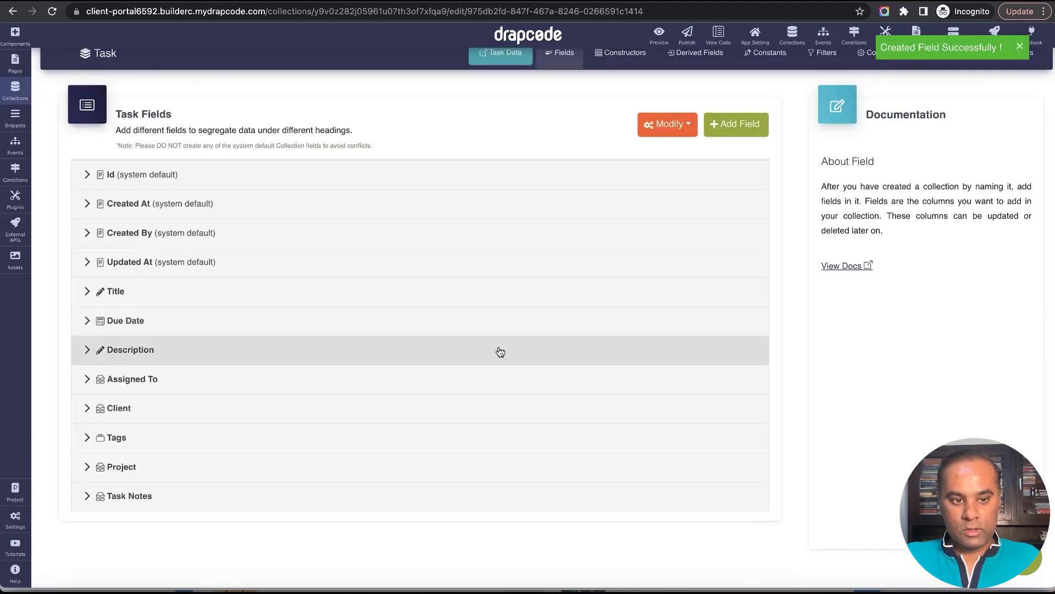
pyautogui.click(158, 498)
pyautogui.click(158, 497)
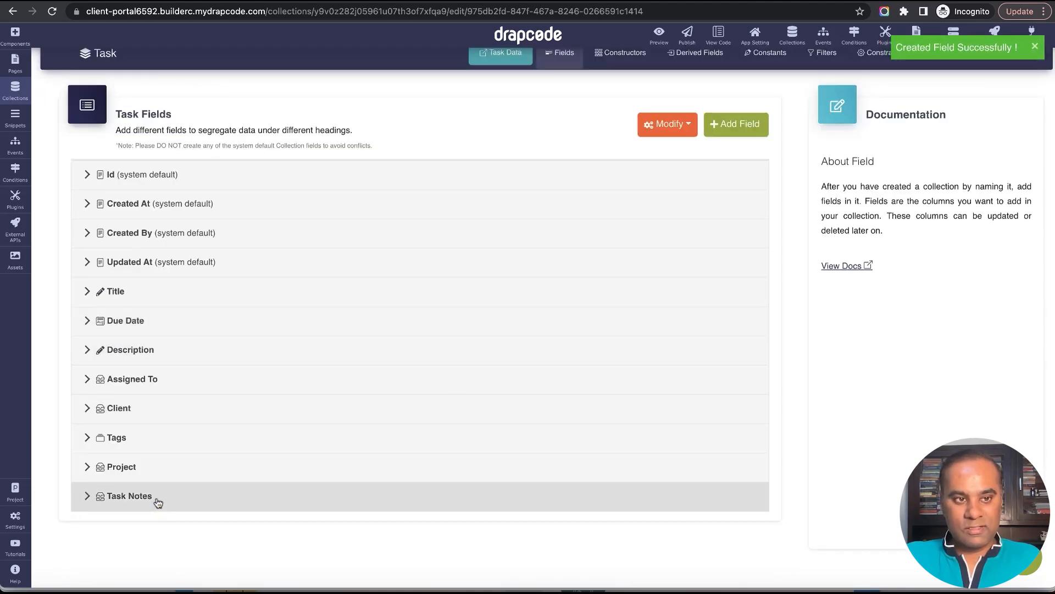
# Open the Task Note collection's fields and start a new Child Of field named Task.
pyautogui.click(15, 89)
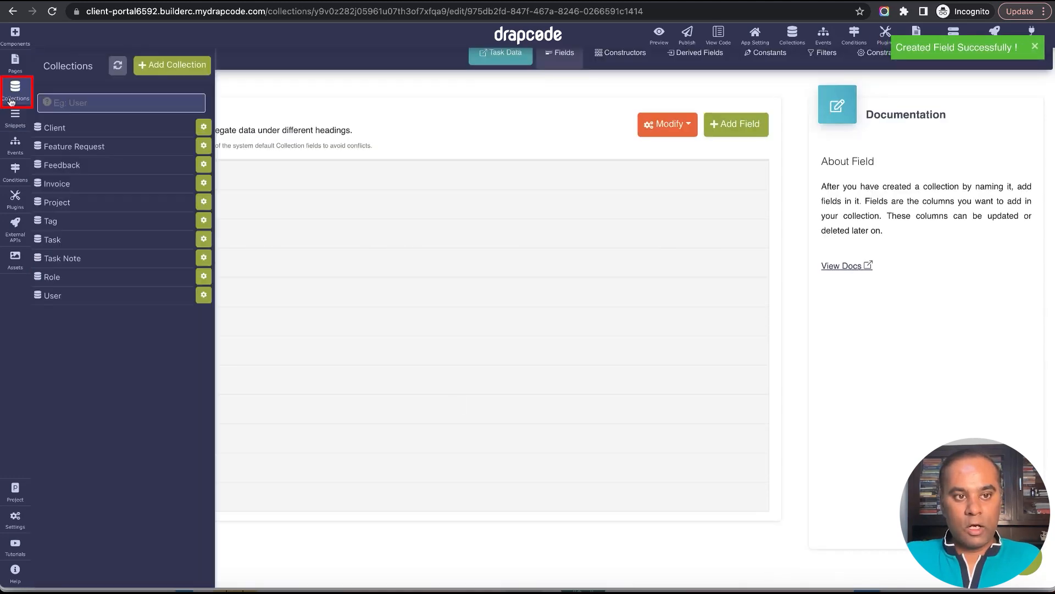
pyautogui.click(78, 262)
pyautogui.click(547, 87)
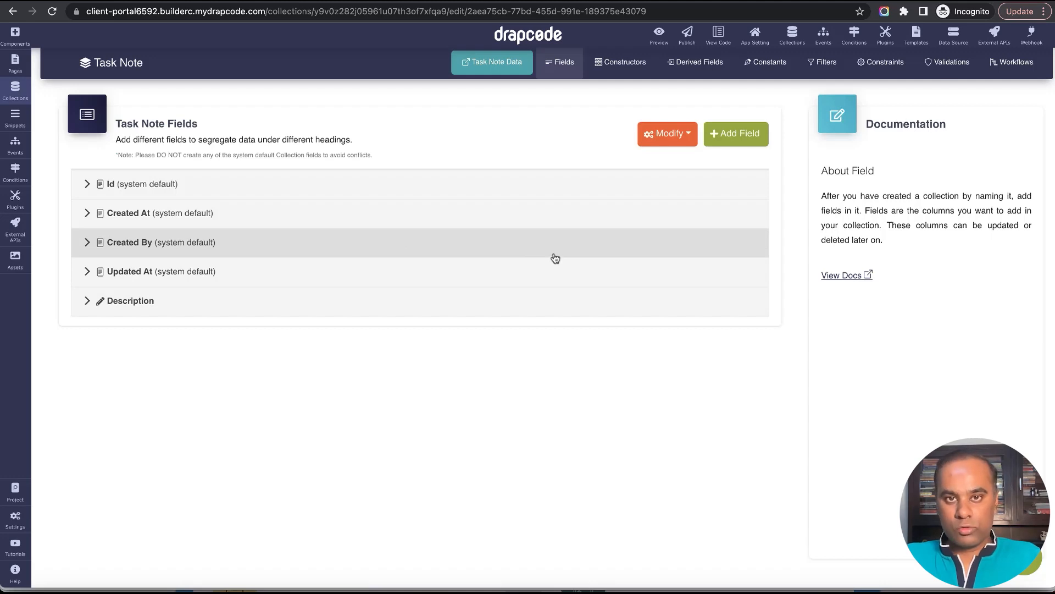
pyautogui.click(736, 133)
pyautogui.scroll(-3, 452, 286)
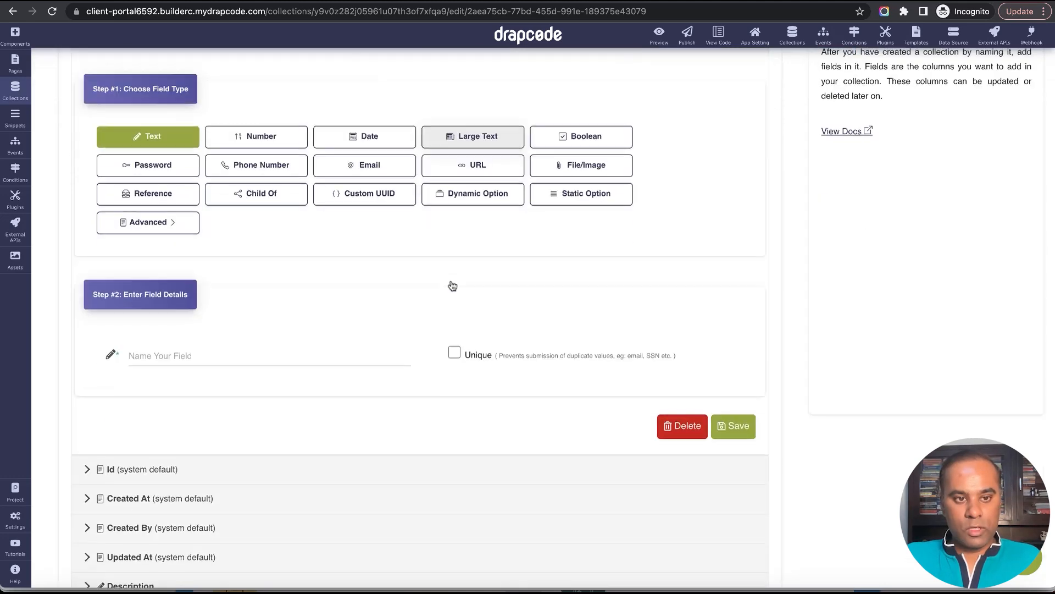
pyautogui.click(256, 193)
pyautogui.click(258, 353)
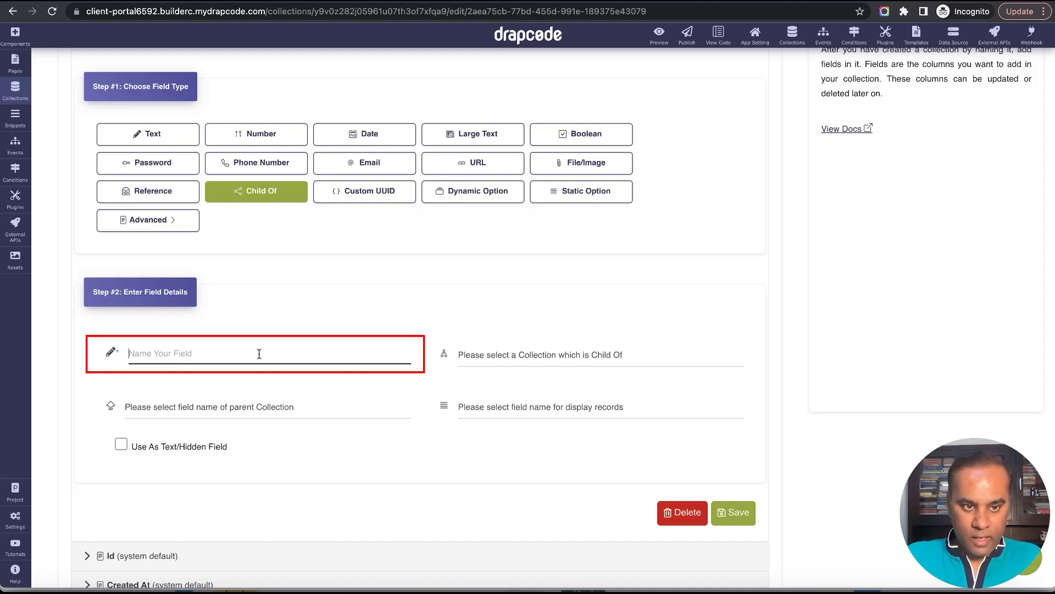
pyautogui.write('Task')
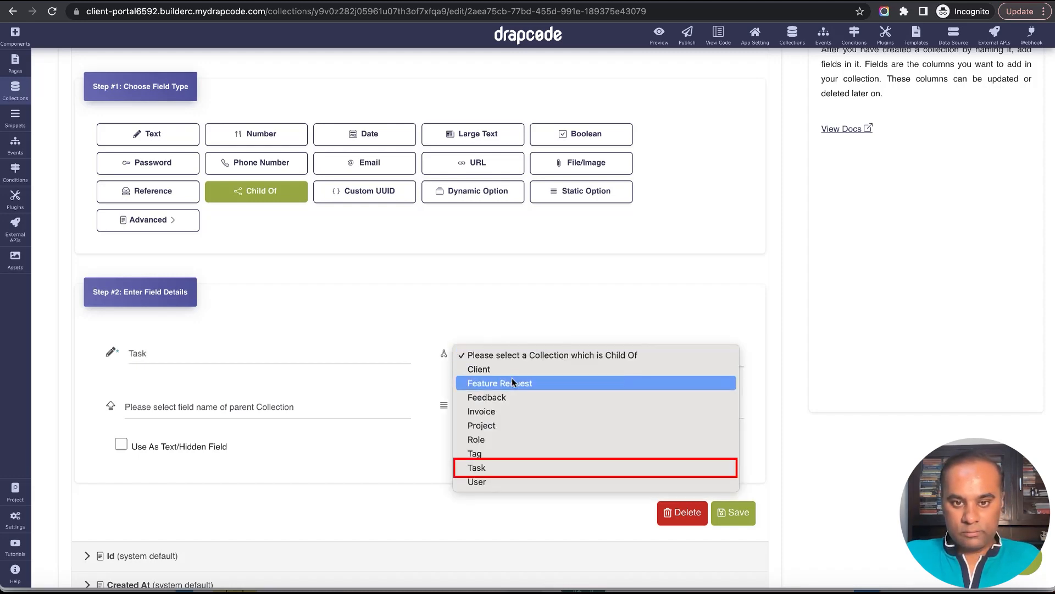
# Set the field's parent collection to Task, parent field to Task Notes and display field to Description, and save it.
pyautogui.click(506, 468)
pyautogui.click(325, 407)
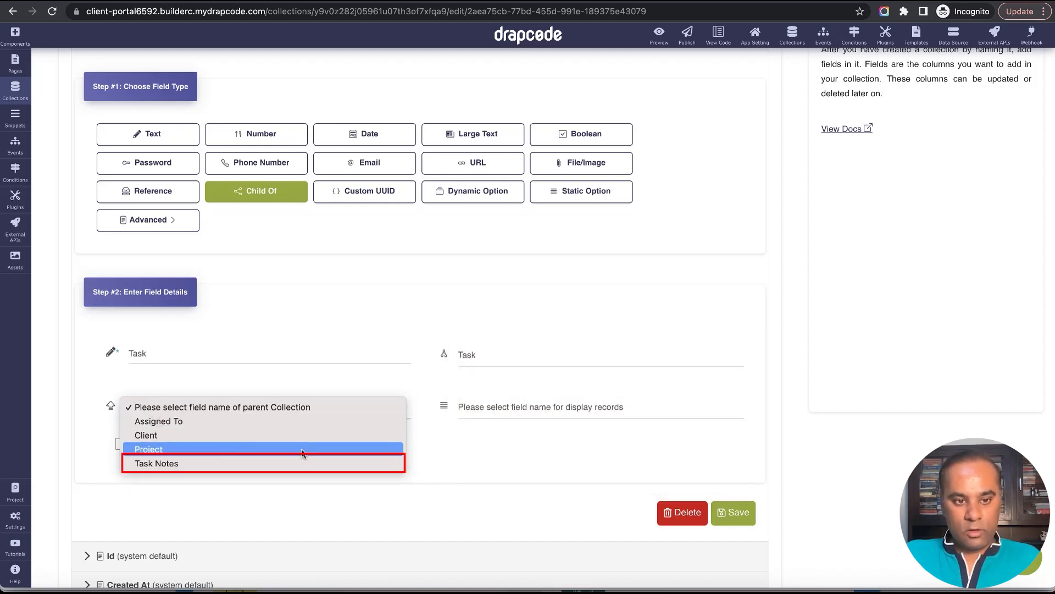
pyautogui.click(299, 463)
pyautogui.scroll(-3, 454, 452)
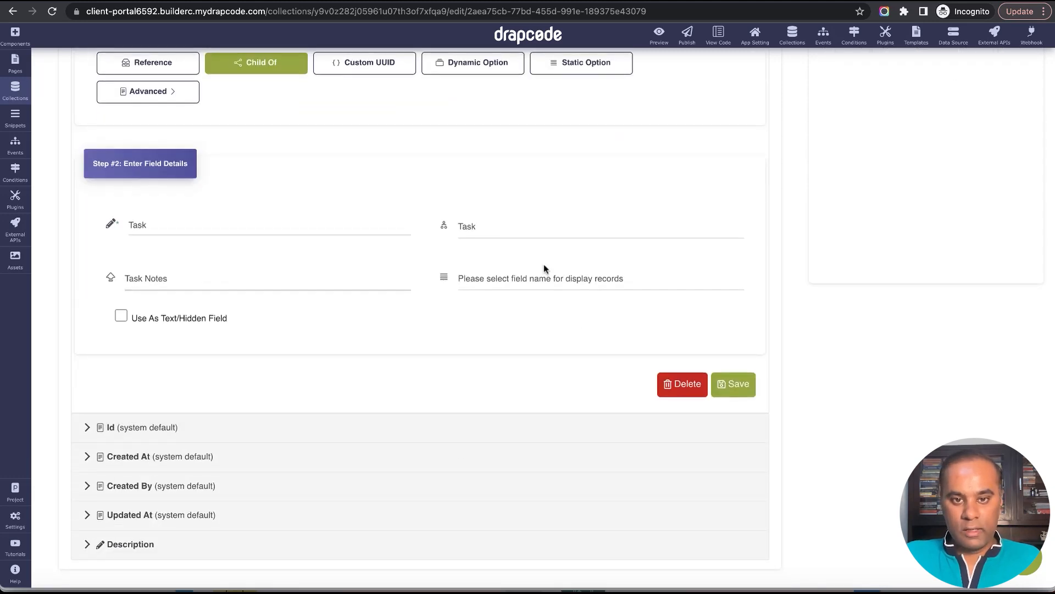
pyautogui.click(544, 278)
pyautogui.click(545, 292)
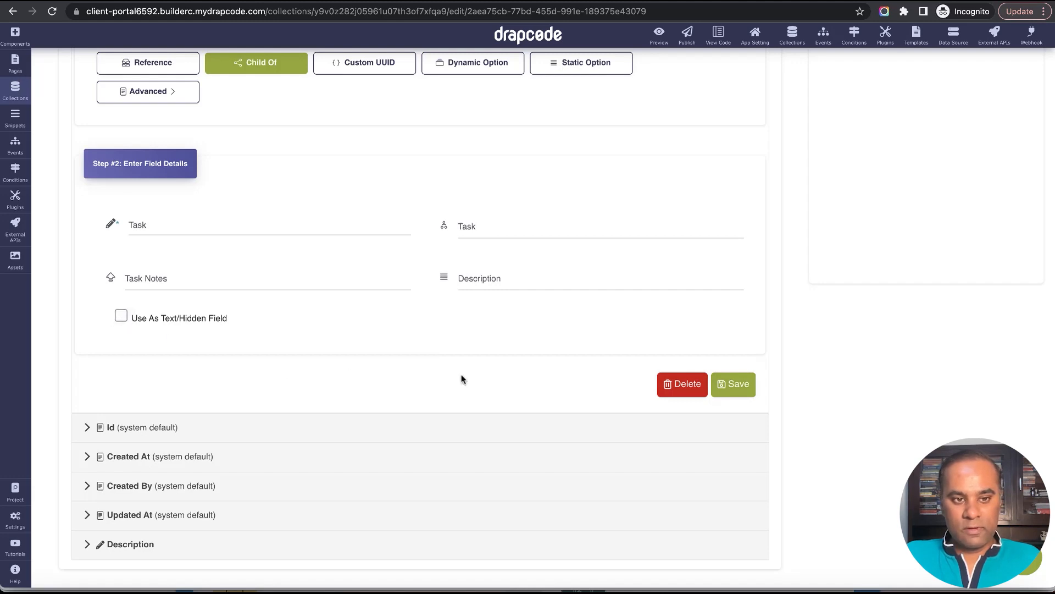
pyautogui.click(731, 391)
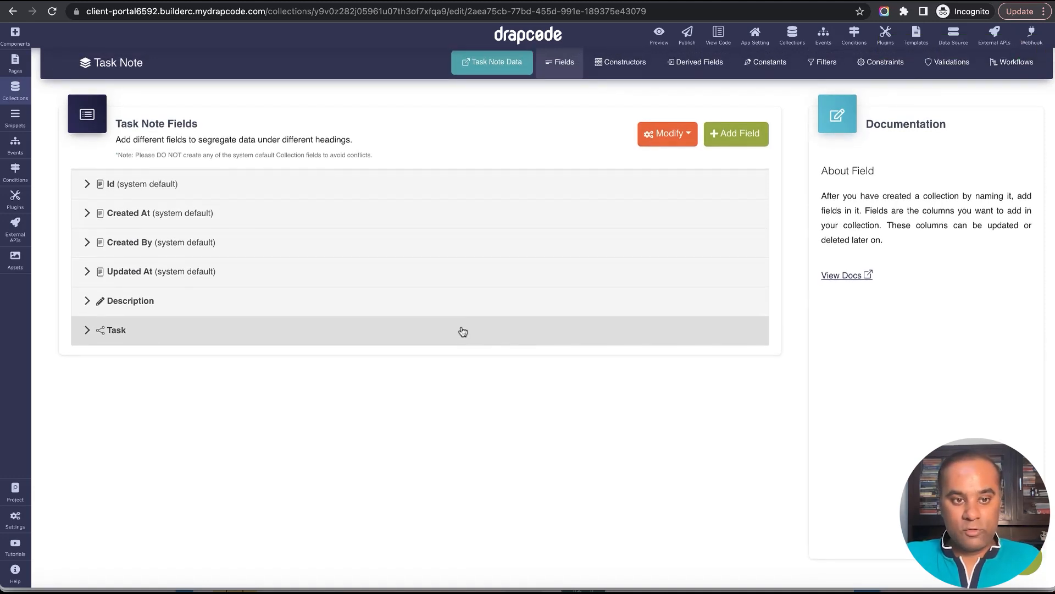
pyautogui.click(463, 331)
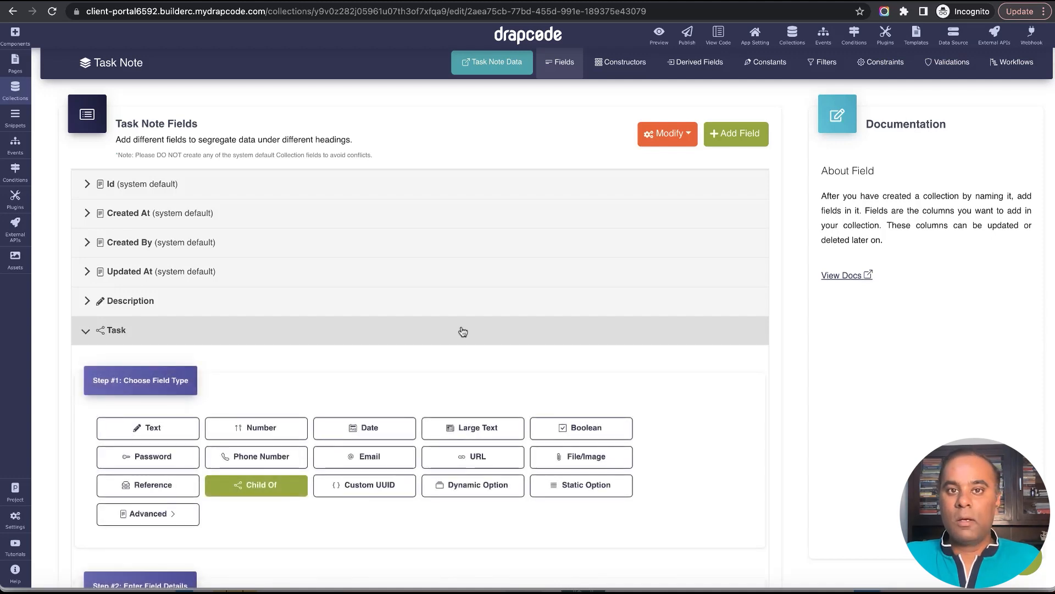
pyautogui.click(463, 331)
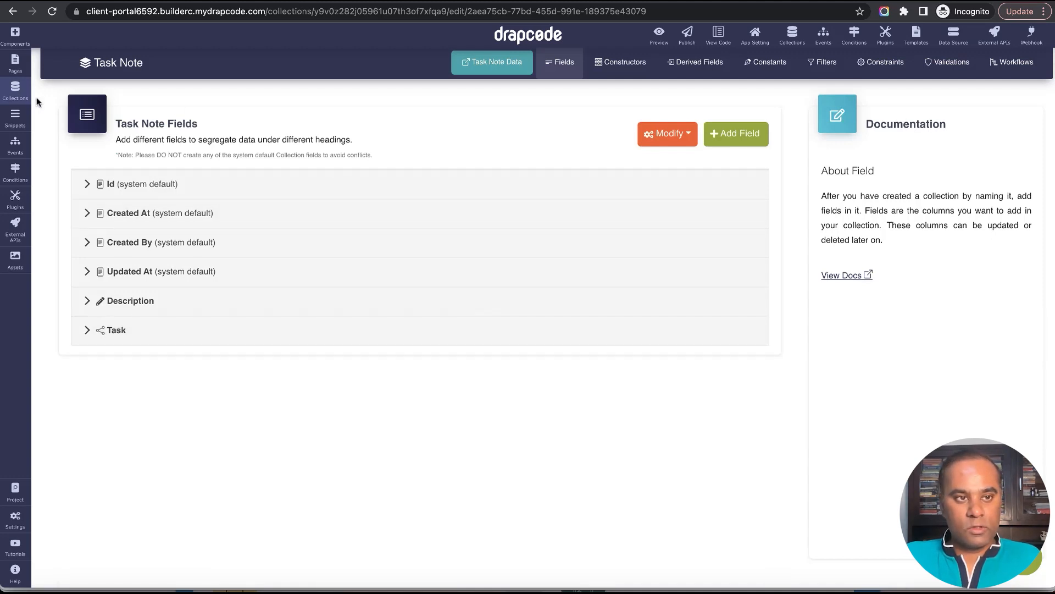
# Open the form for a new Task Note record and examine the choices offered in its Task field.
pyautogui.click(15, 71)
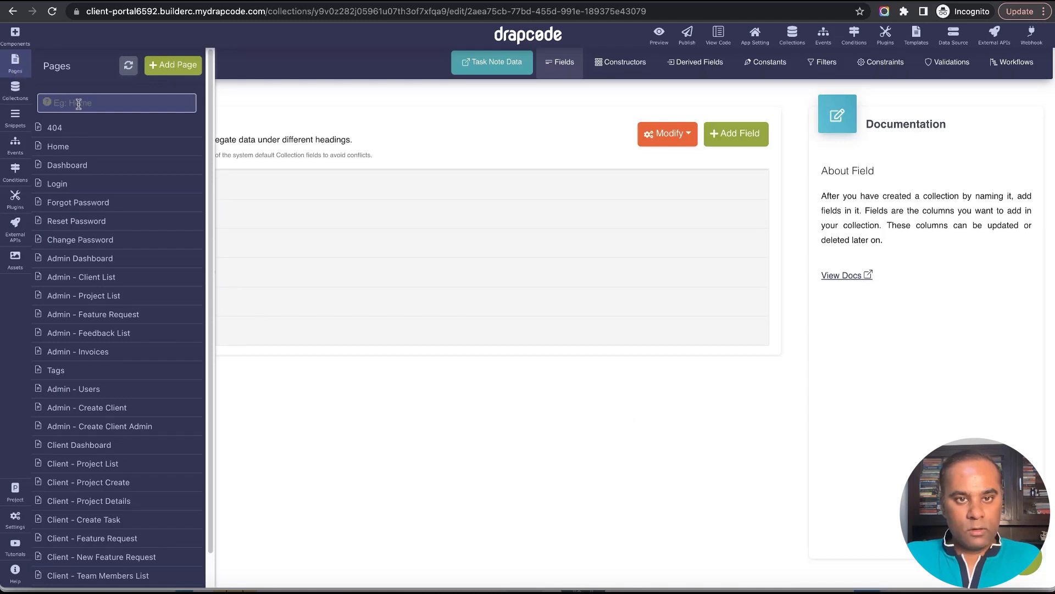
pyautogui.click(497, 62)
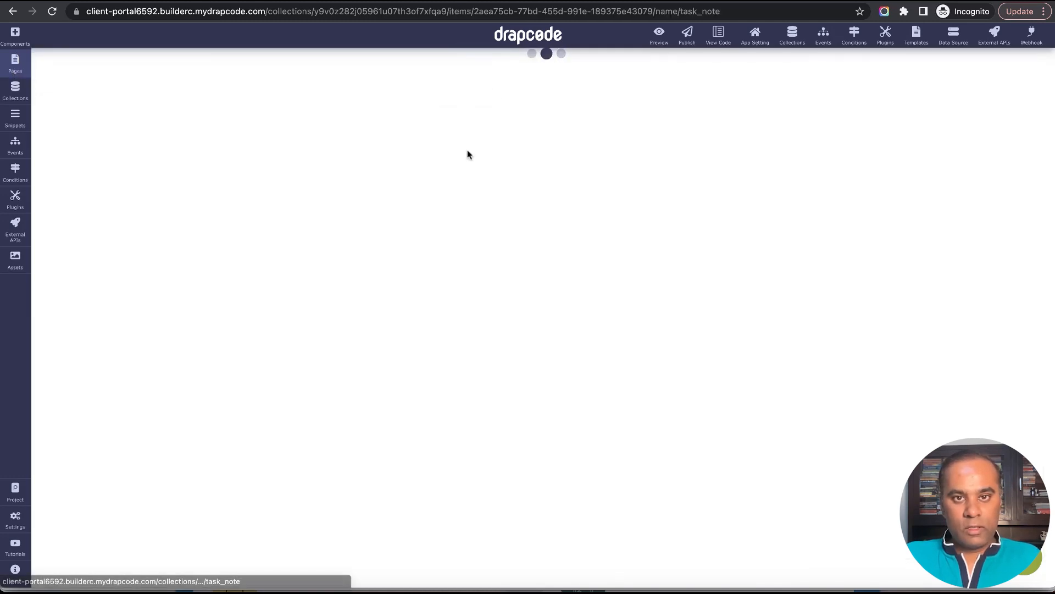
pyautogui.click(711, 89)
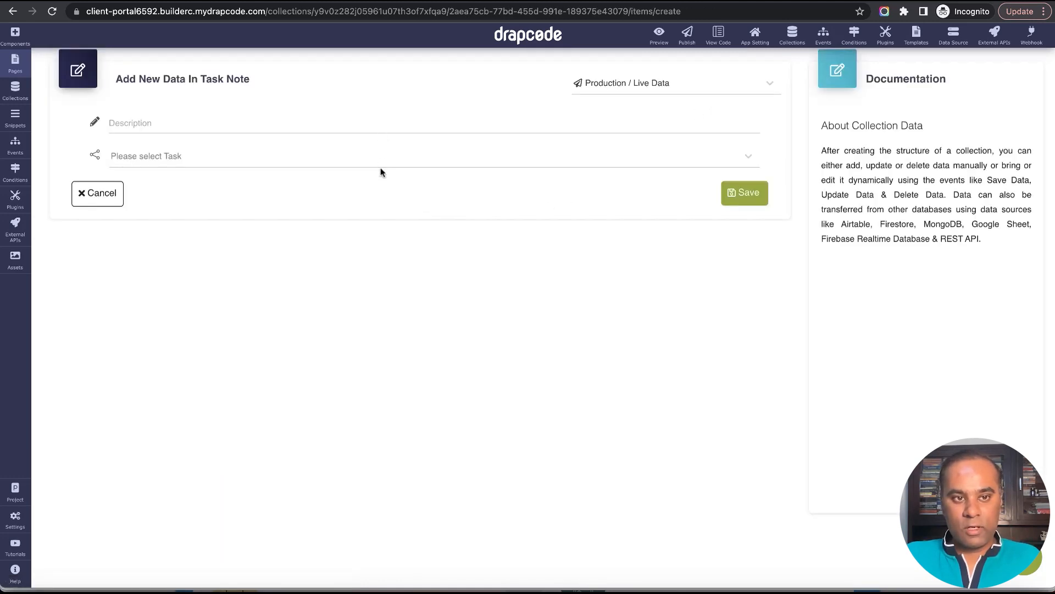
pyautogui.click(516, 160)
pyautogui.scroll(-3, 482, 245)
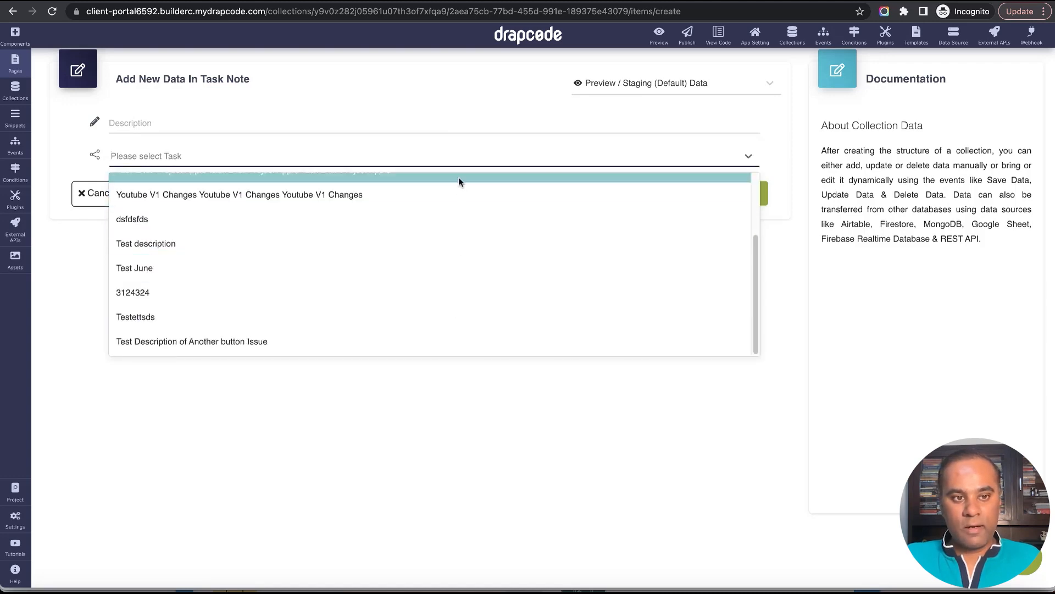
pyautogui.scroll(3, 485, 286)
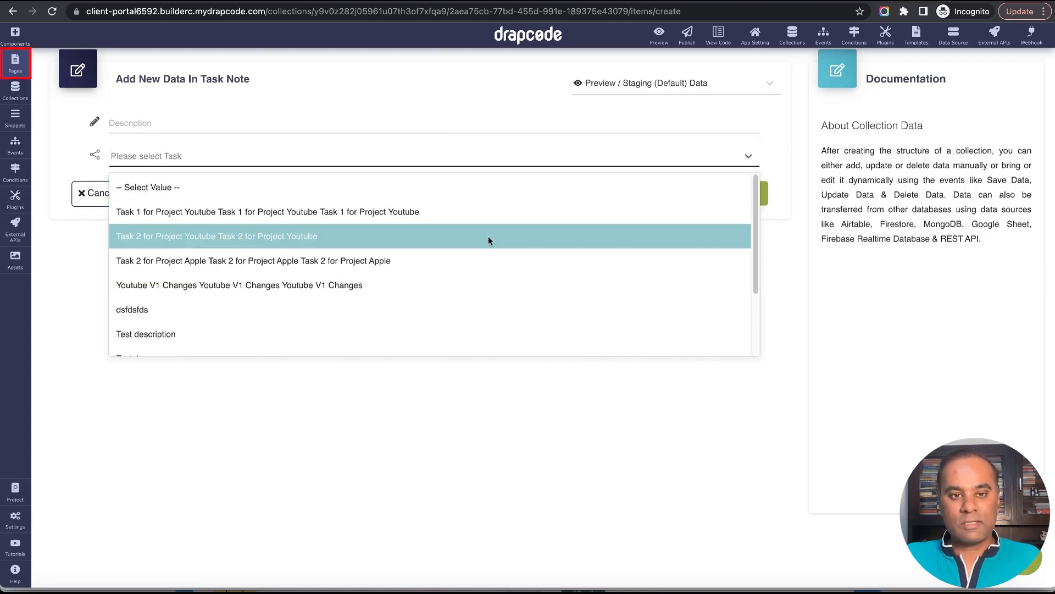
pyautogui.scroll(-3, 488, 241)
pyautogui.scroll(3, 488, 240)
pyautogui.click(19, 95)
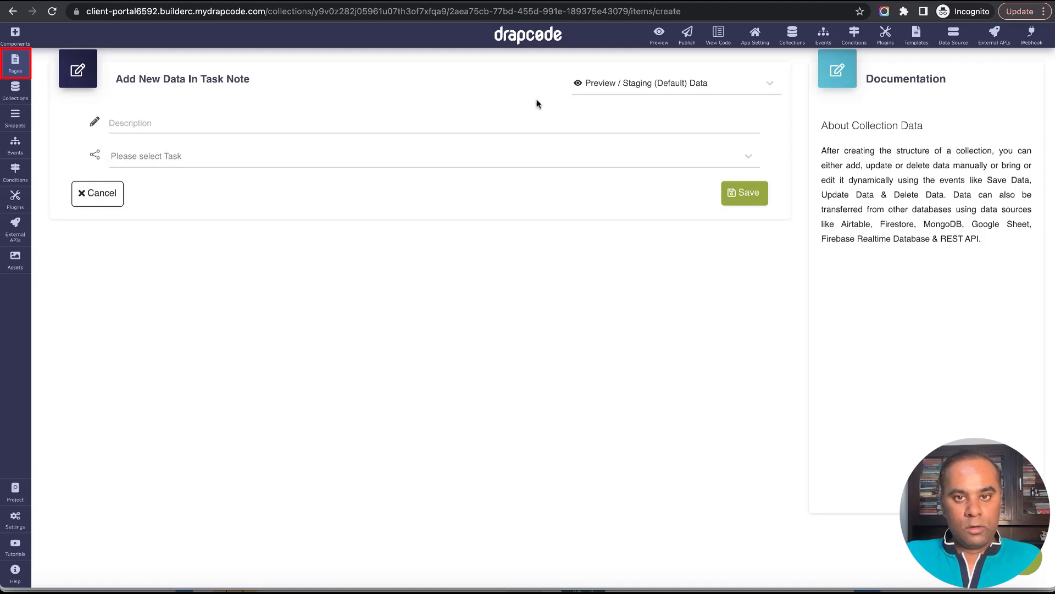
# Find the Client - Task Details page by searching the pages for Task and open it in the editor.
pyautogui.click(15, 69)
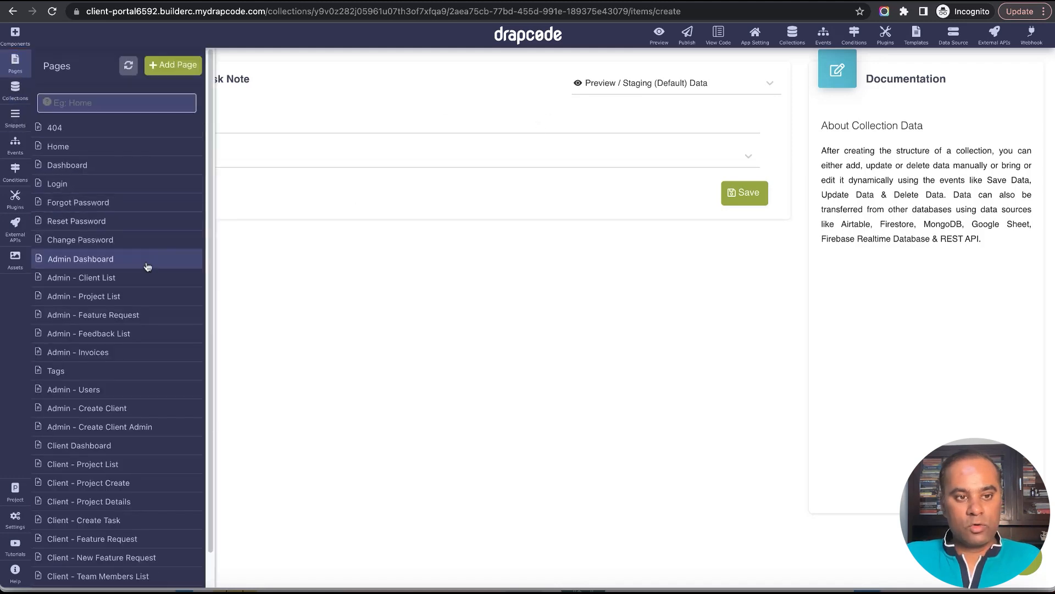
pyautogui.scroll(-1, 138, 272)
pyautogui.click(142, 69)
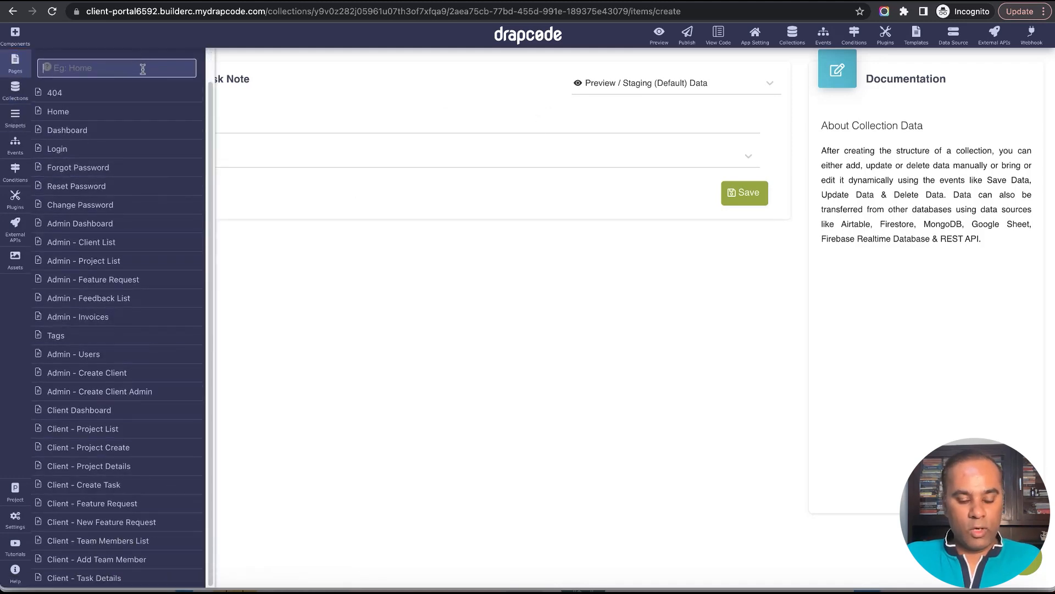
pyautogui.write('Task')
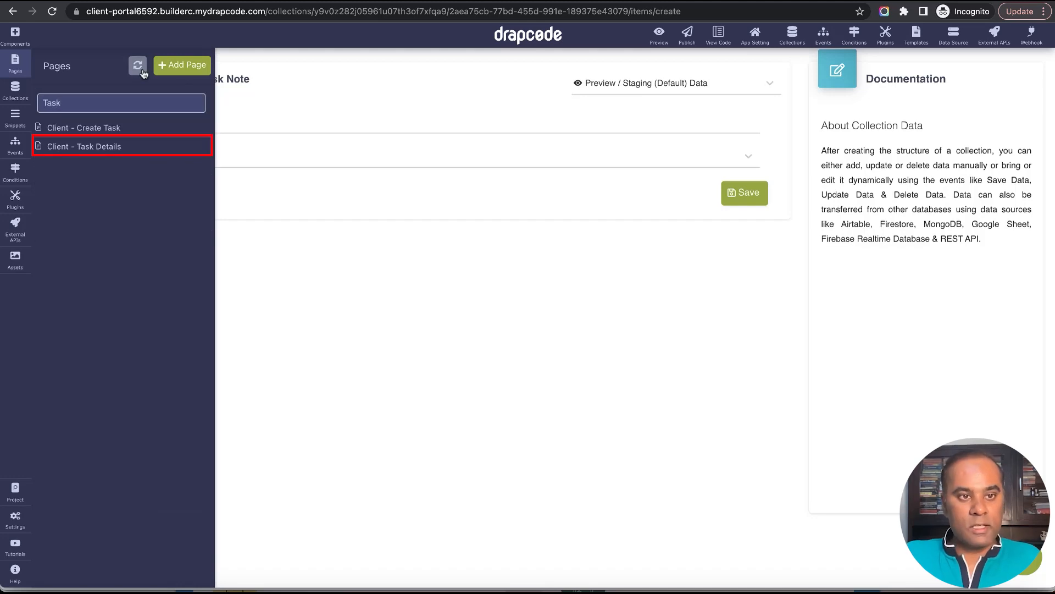
pyautogui.click(140, 148)
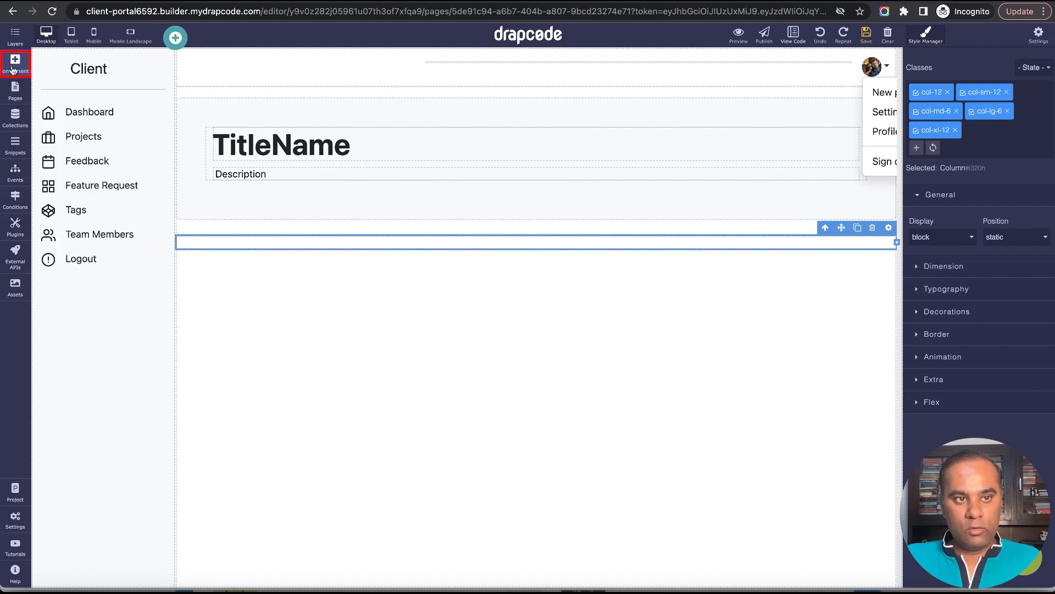
# Add a Data Table to the empty column below the task description and delete its search form.
pyautogui.click(12, 68)
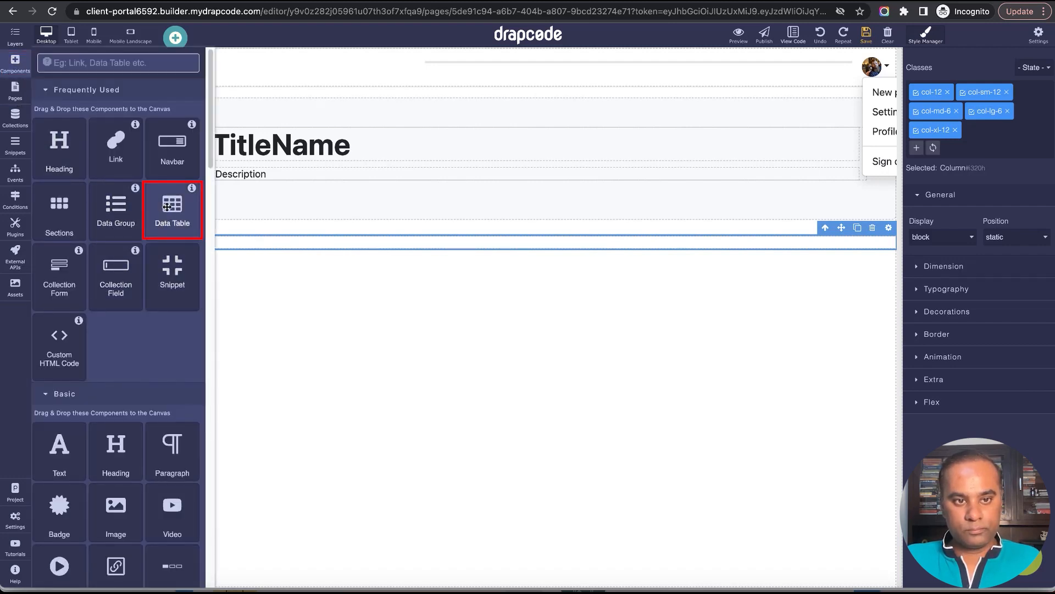
pyautogui.moveTo(168, 207); pyautogui.dragTo(327, 246)
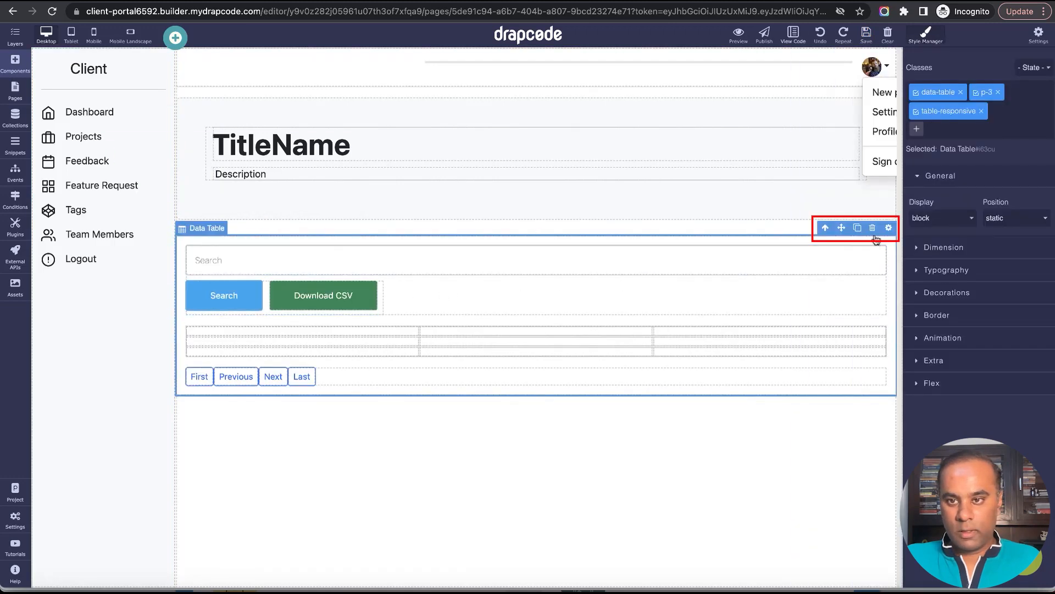
pyautogui.click(873, 231)
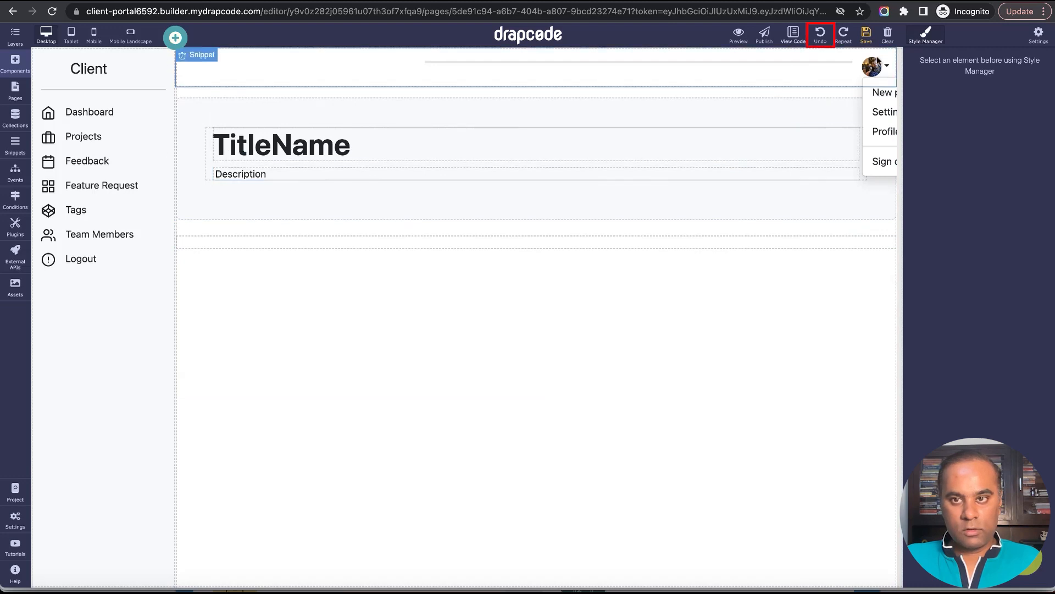
pyautogui.click(821, 34)
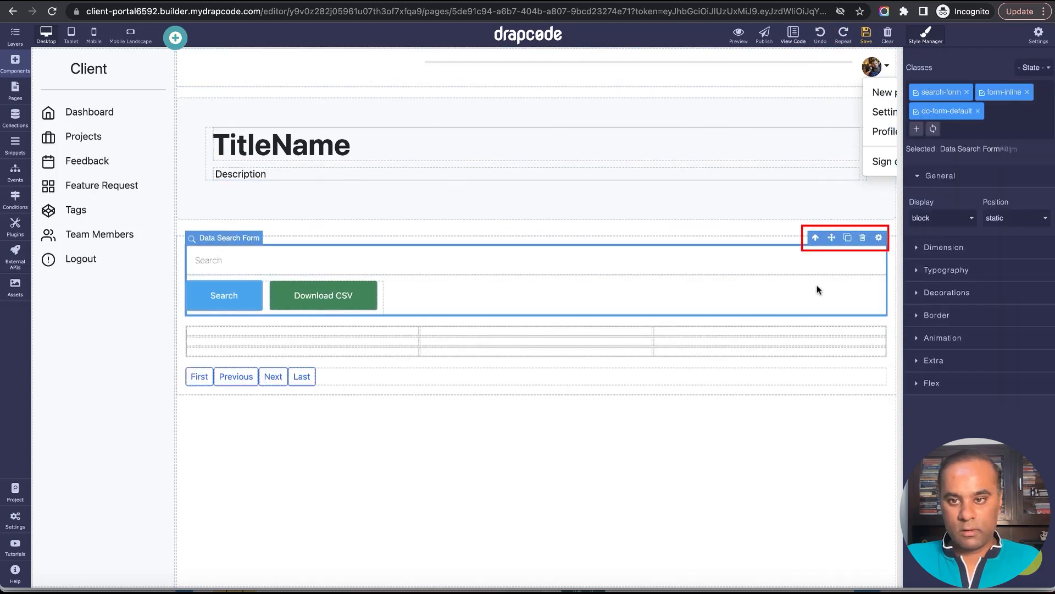
pyautogui.click(862, 237)
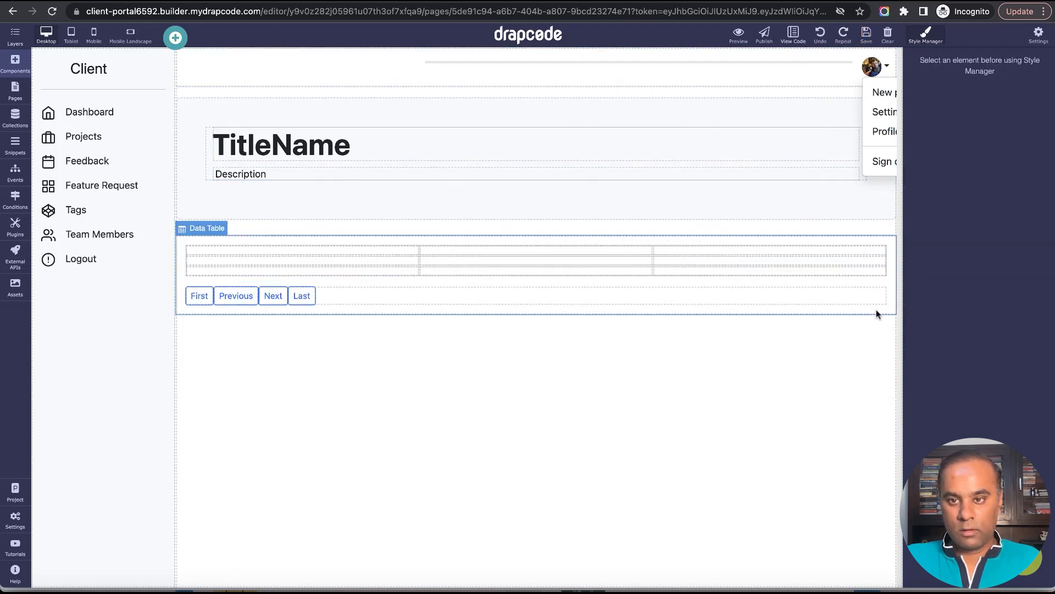
# Configure the data table to get its data from the task field Task Notes.
pyautogui.click(877, 313)
pyautogui.click(856, 227)
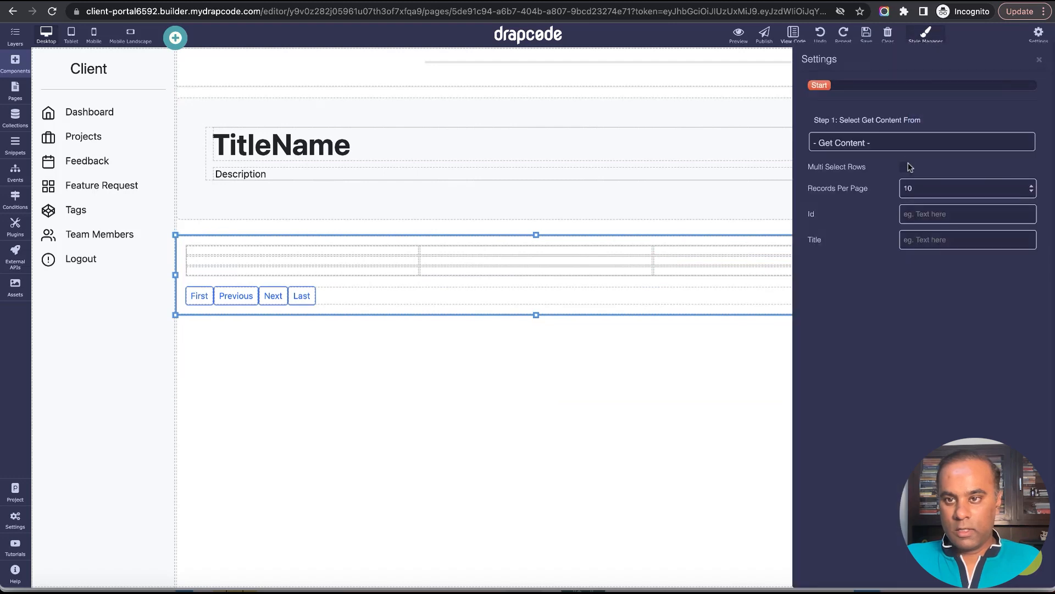
pyautogui.click(903, 145)
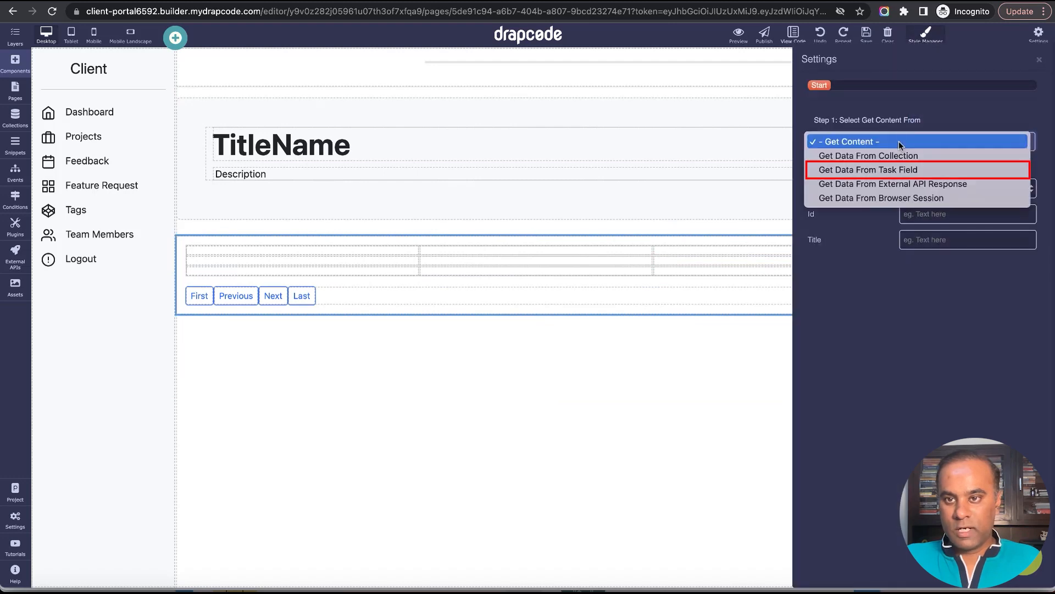
pyautogui.click(919, 170)
pyautogui.click(900, 193)
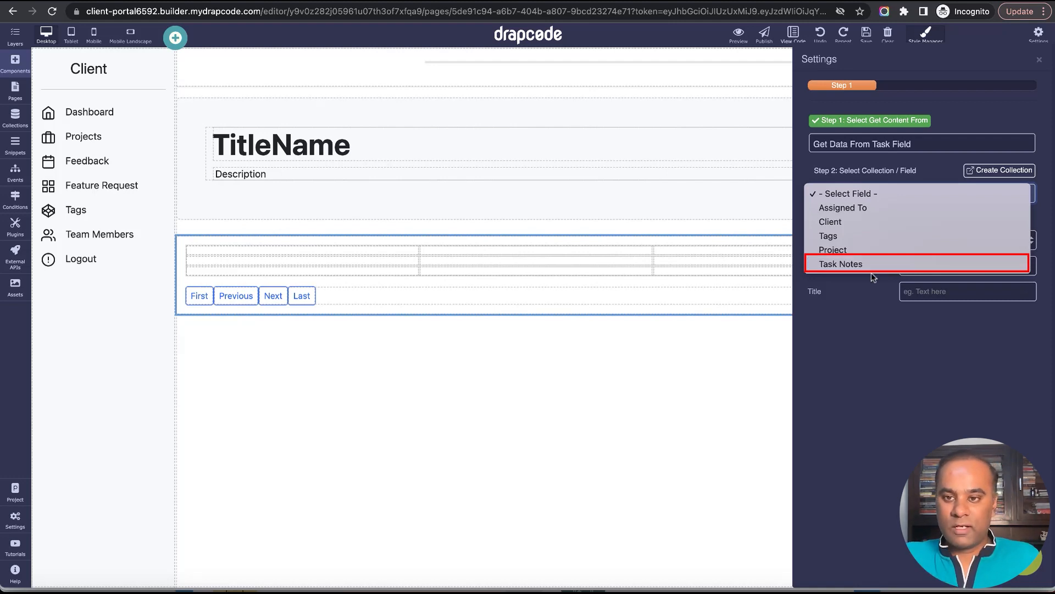
pyautogui.click(874, 266)
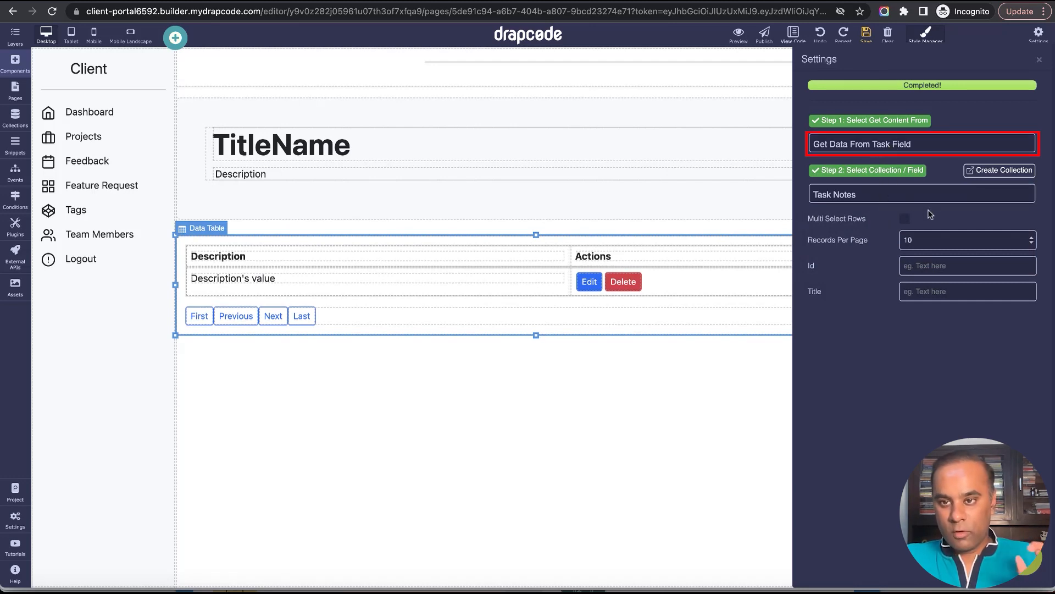
pyautogui.click(1040, 59)
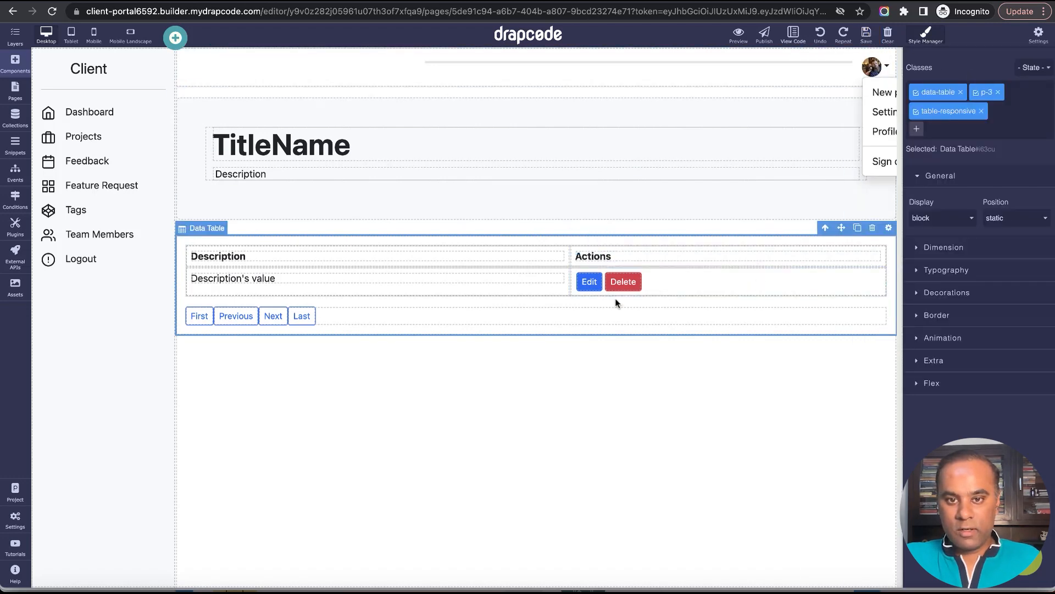
# Delete the pagination row from the data table and save the page.
pyautogui.click(522, 319)
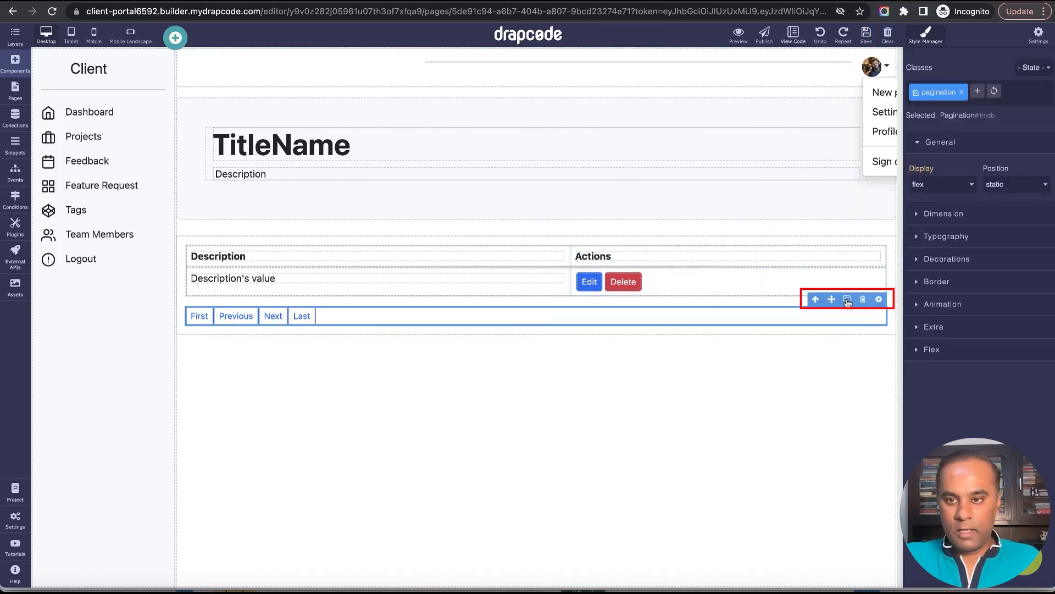
pyautogui.click(865, 304)
pyautogui.click(865, 40)
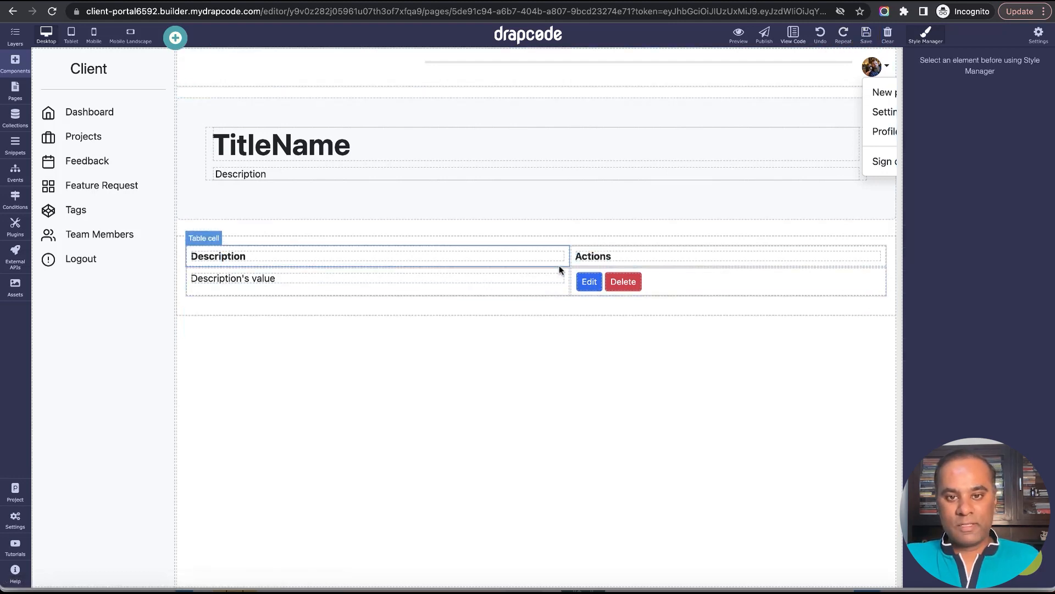
# Rename the table's Description column header to Notes and save the page.
pyautogui.doubleClick(545, 256)
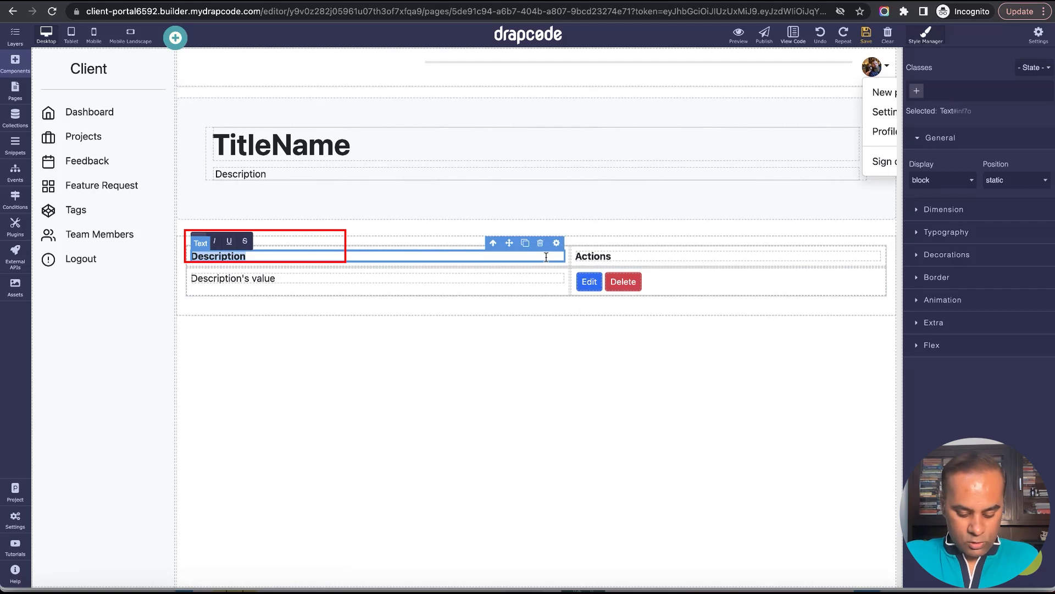
pyautogui.write('Notes')
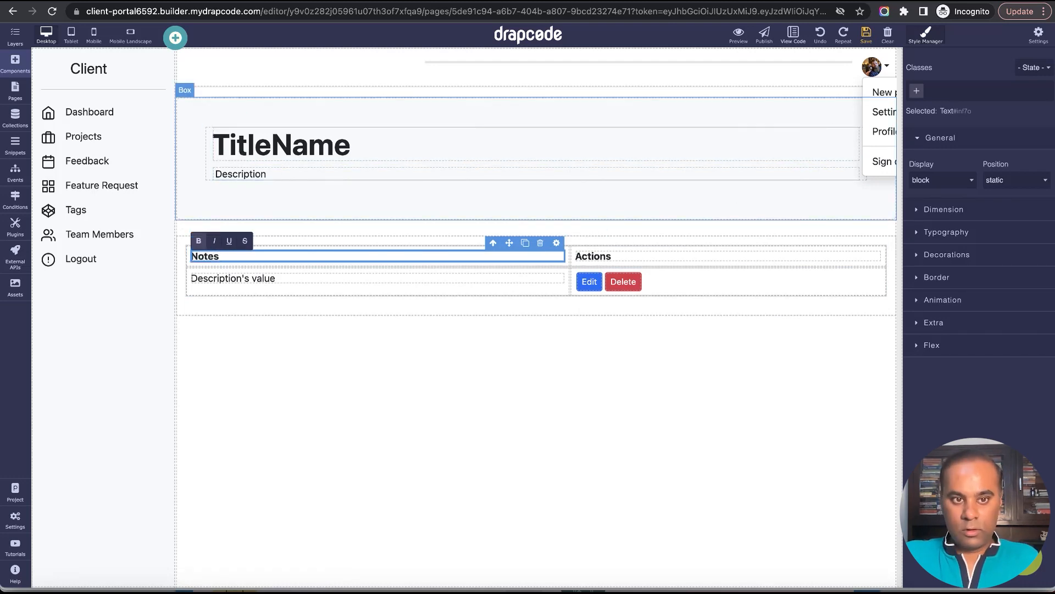
pyautogui.click(865, 33)
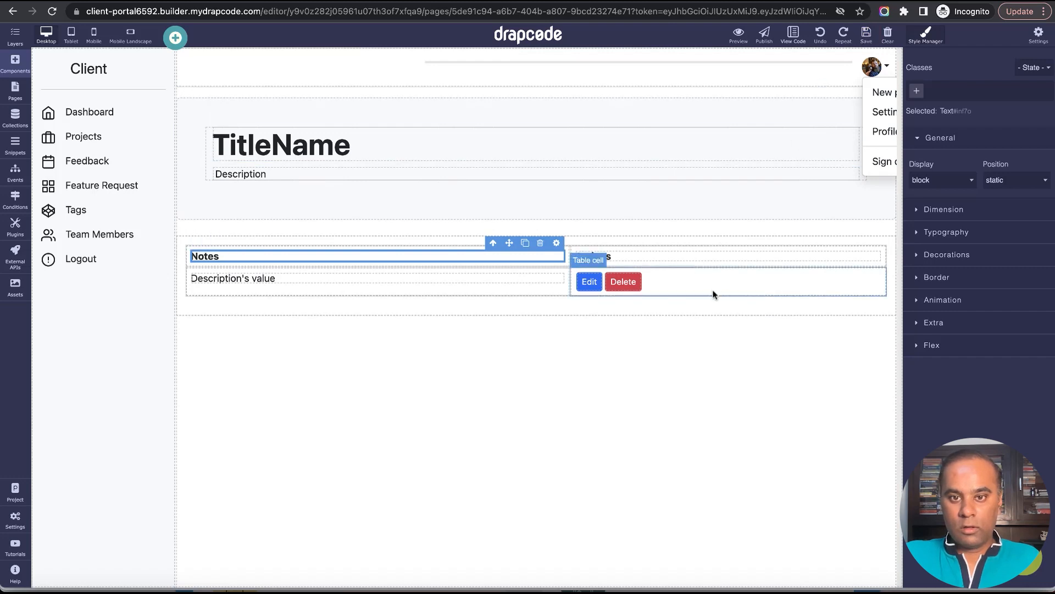
# Reload the preview of the task details page to check the new notes table.
pyautogui.click(550, 293)
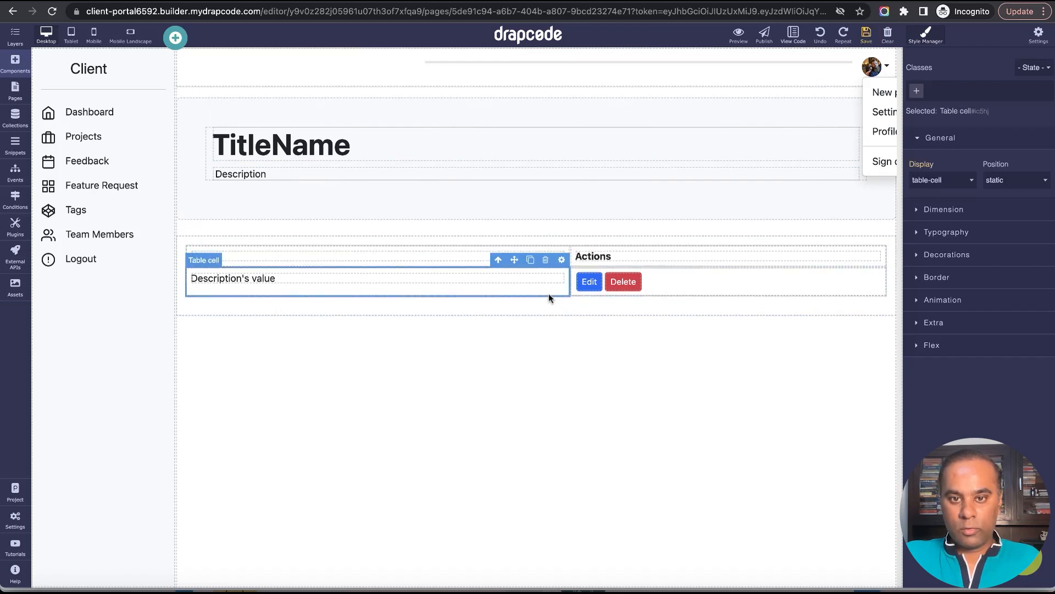
pyautogui.click(688, 285)
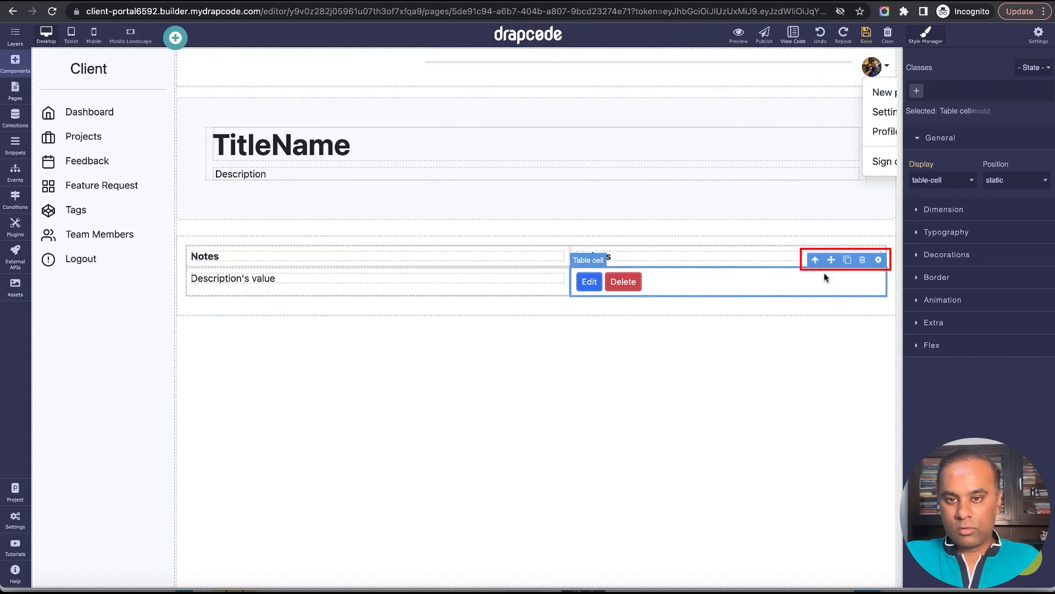
pyautogui.click(565, 255)
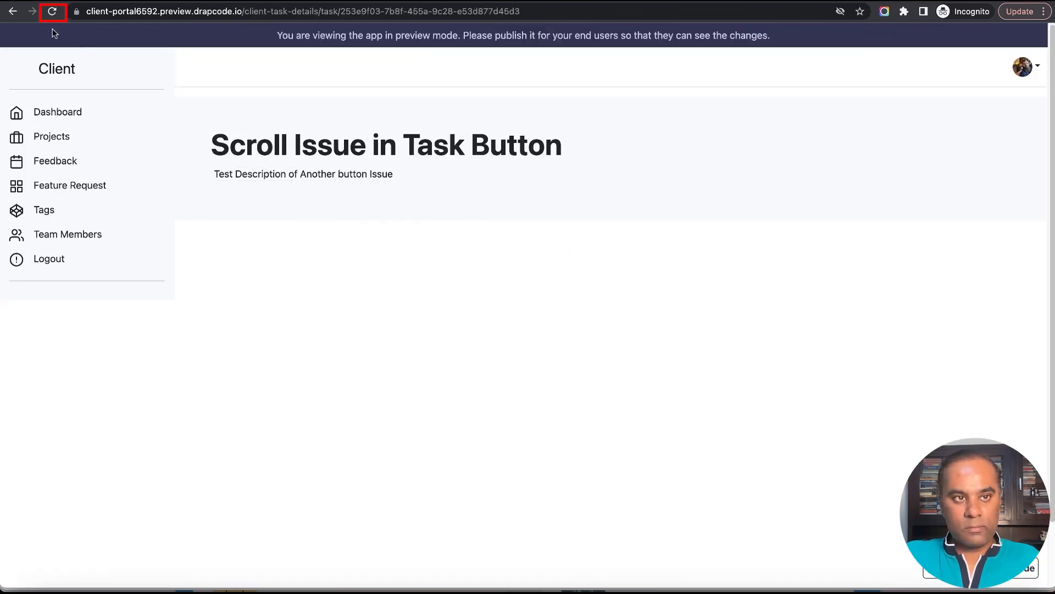
pyautogui.click(53, 13)
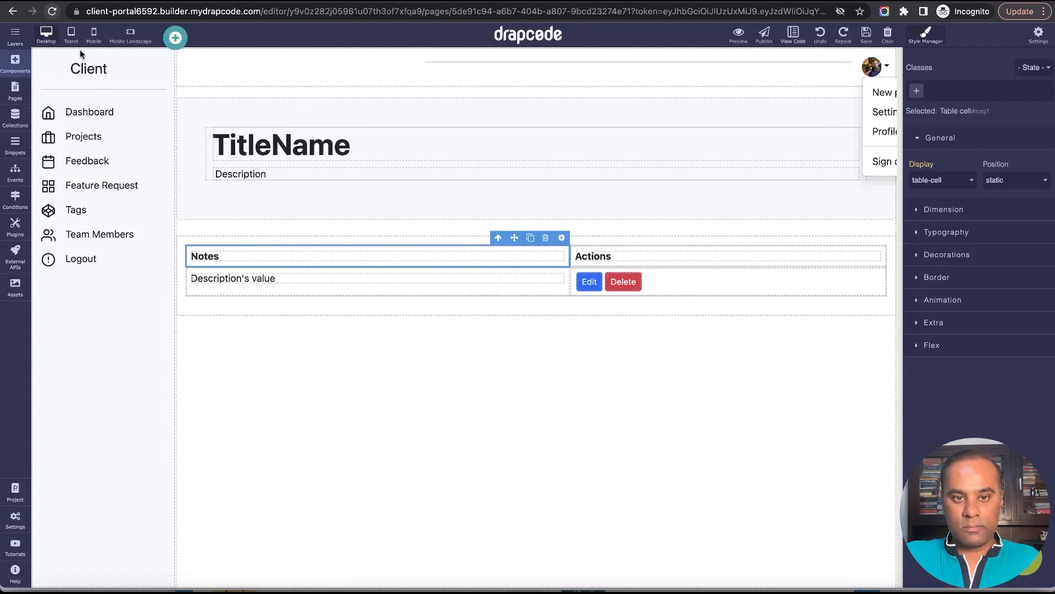
# Remove the table-bordered class from the whole notes table and save the page.
pyautogui.click(879, 281)
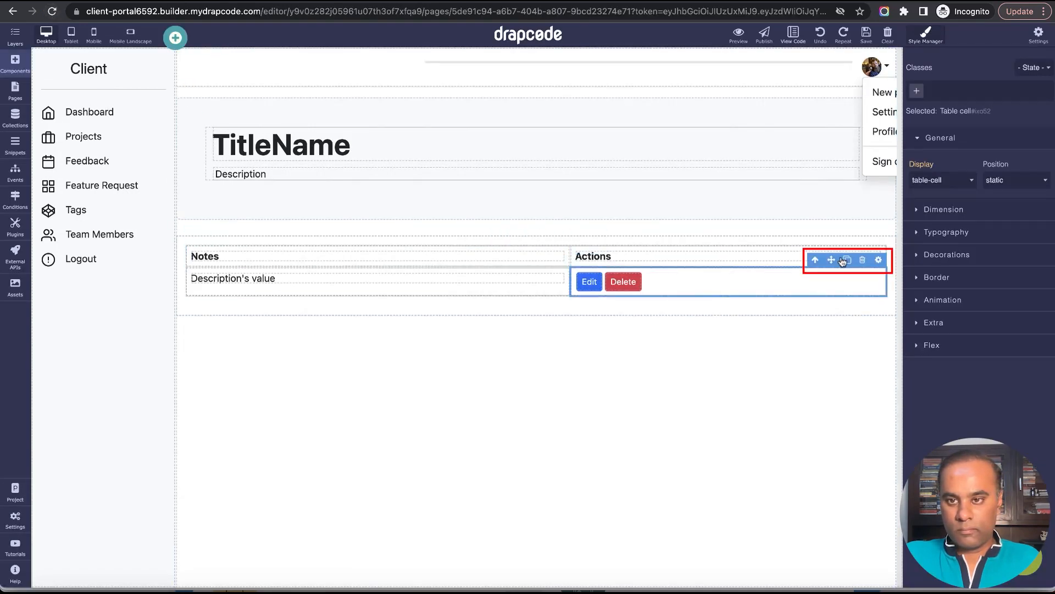
pyautogui.click(815, 261)
pyautogui.click(813, 258)
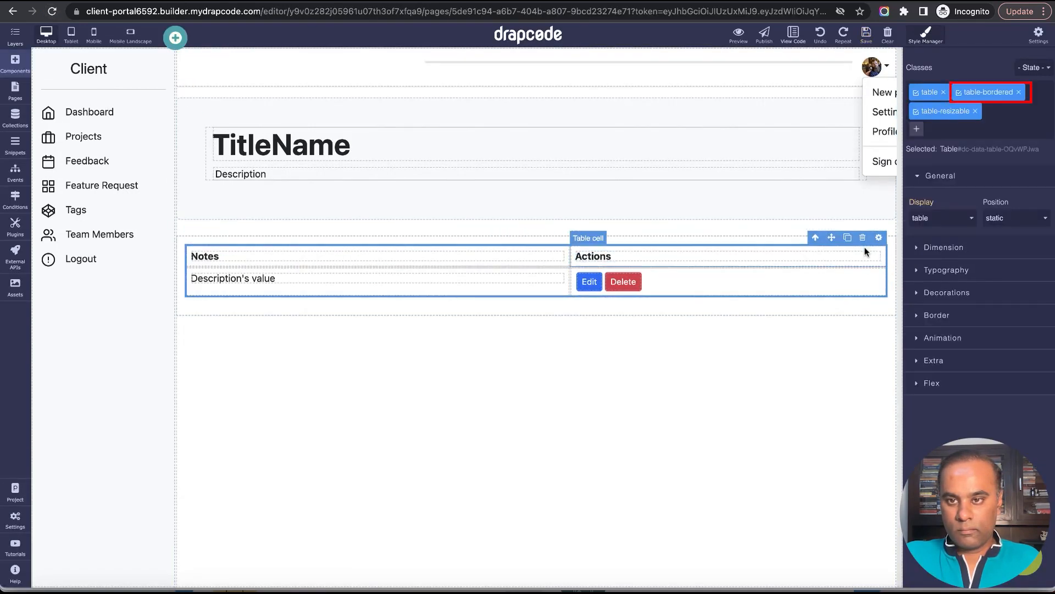
pyautogui.click(1019, 92)
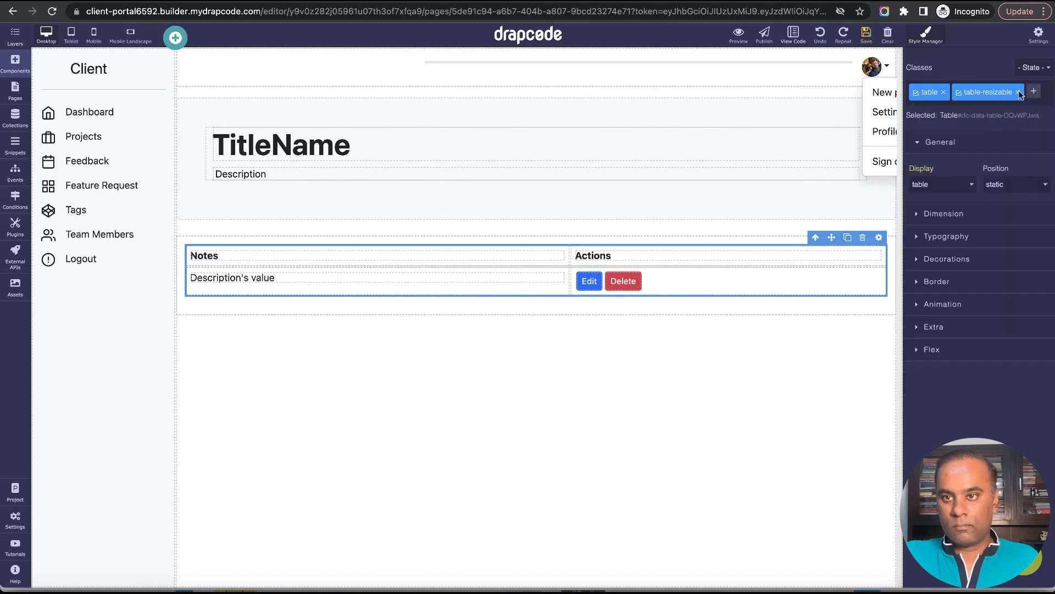
pyautogui.click(869, 41)
# Examine the notes table's borders and rows in the task details preview, and return to the page editor.
pyautogui.hotkey('ctrl', 'Tab')
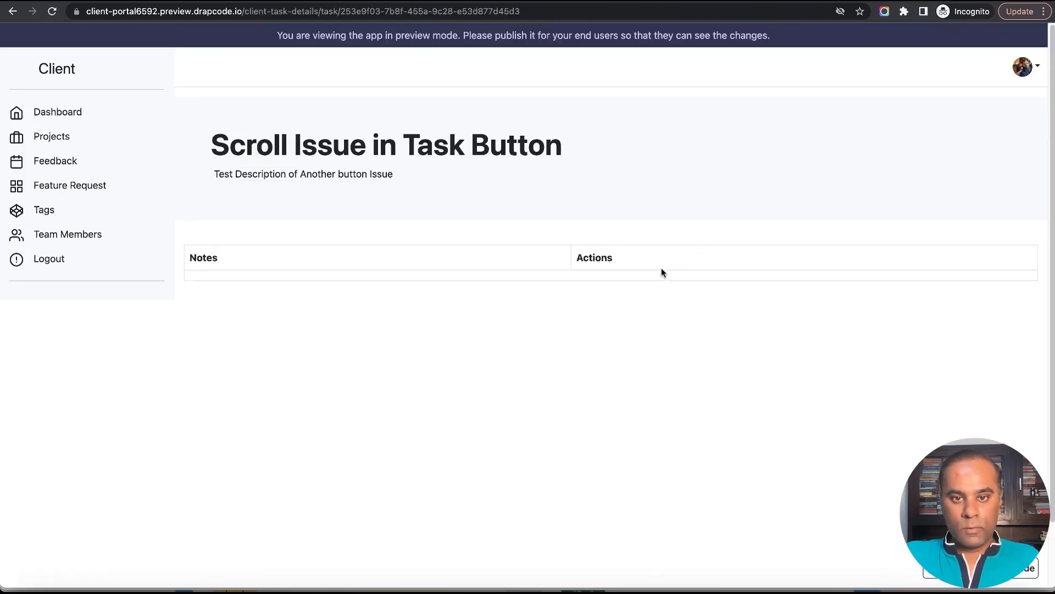
pyautogui.doubleClick(497, 286)
pyautogui.click(641, 272)
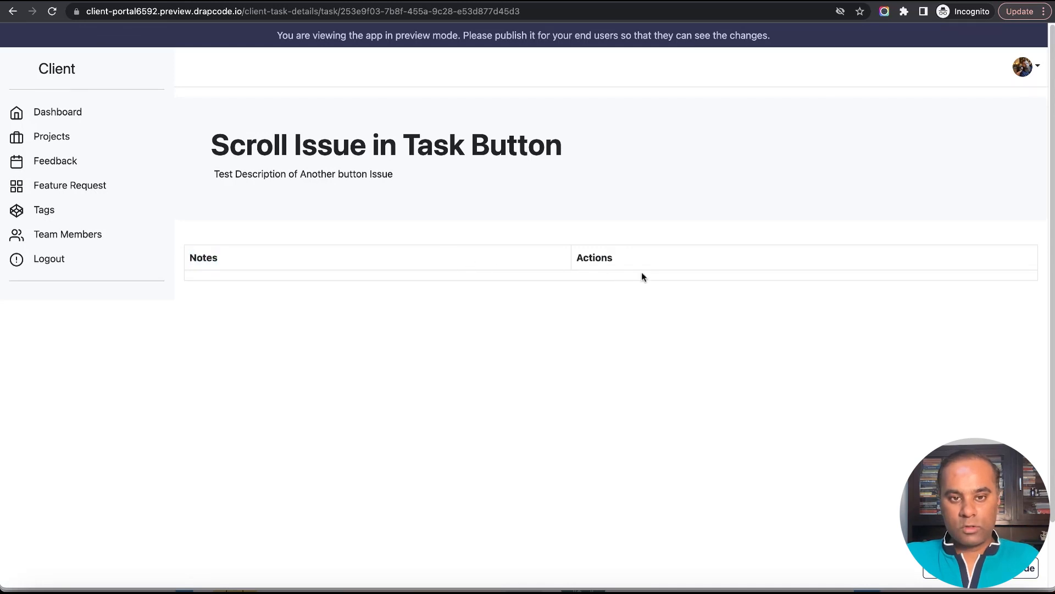
pyautogui.hotkey('ctrl', 'shift', 'Tab')
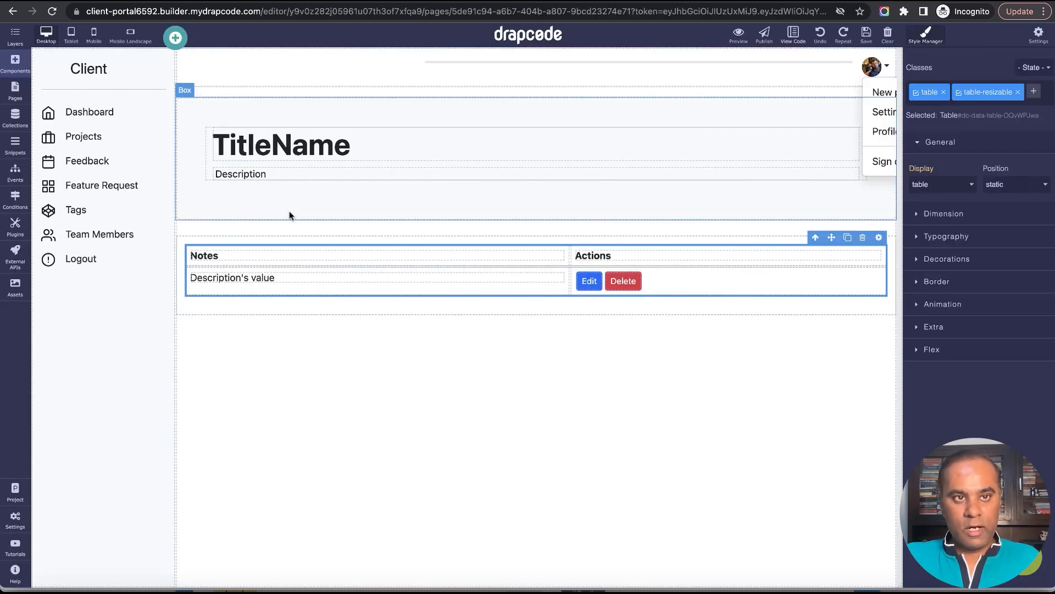
# Open the Task Note collection's data, check the previewed task's title and description, and start a new Task Note record.
pyautogui.click(11, 127)
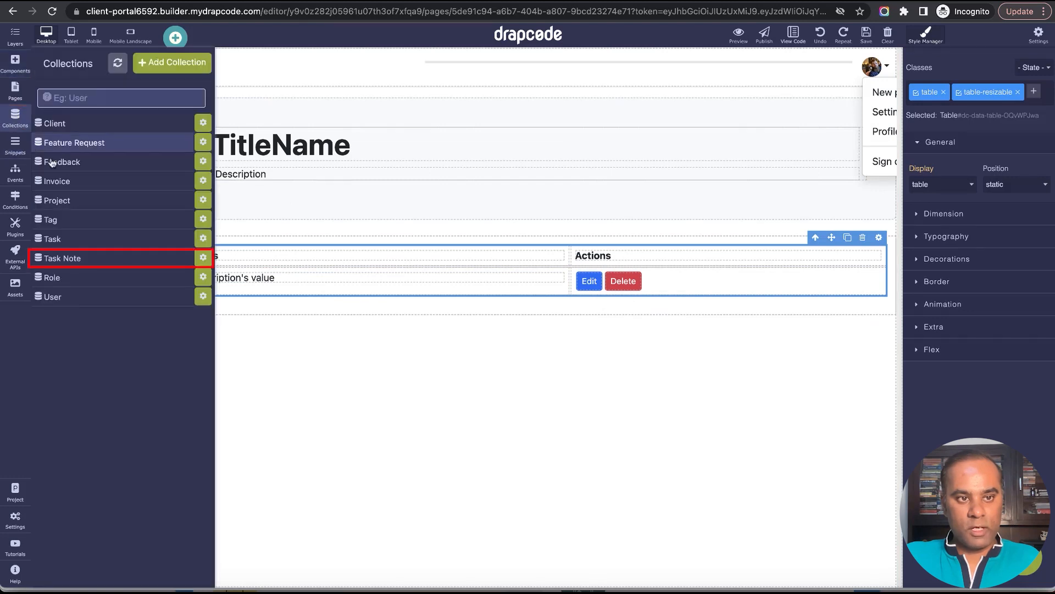
pyautogui.click(82, 259)
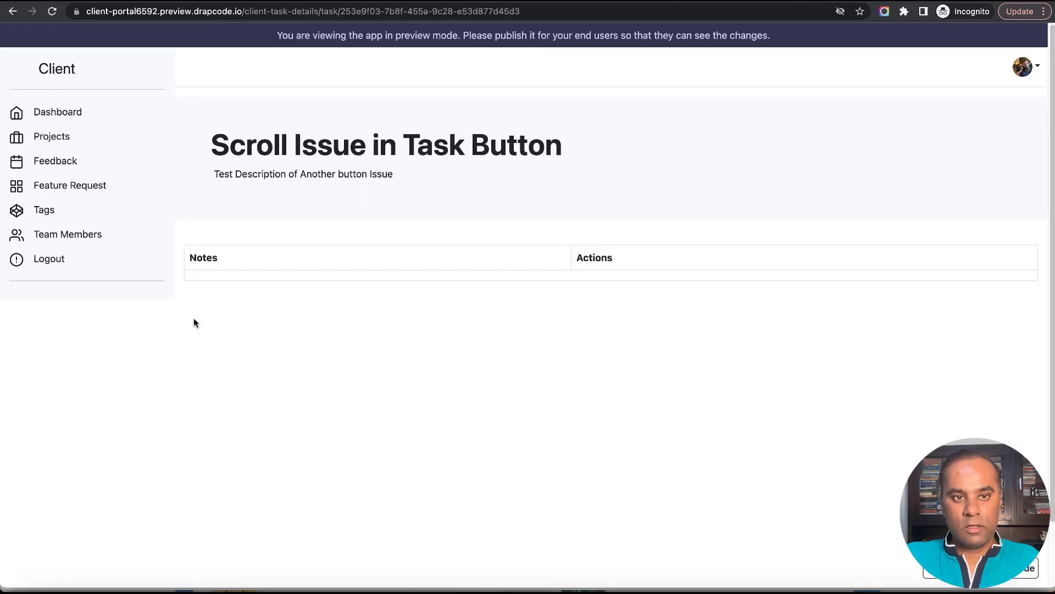
pyautogui.moveTo(212, 142); pyautogui.dragTo(802, 156)
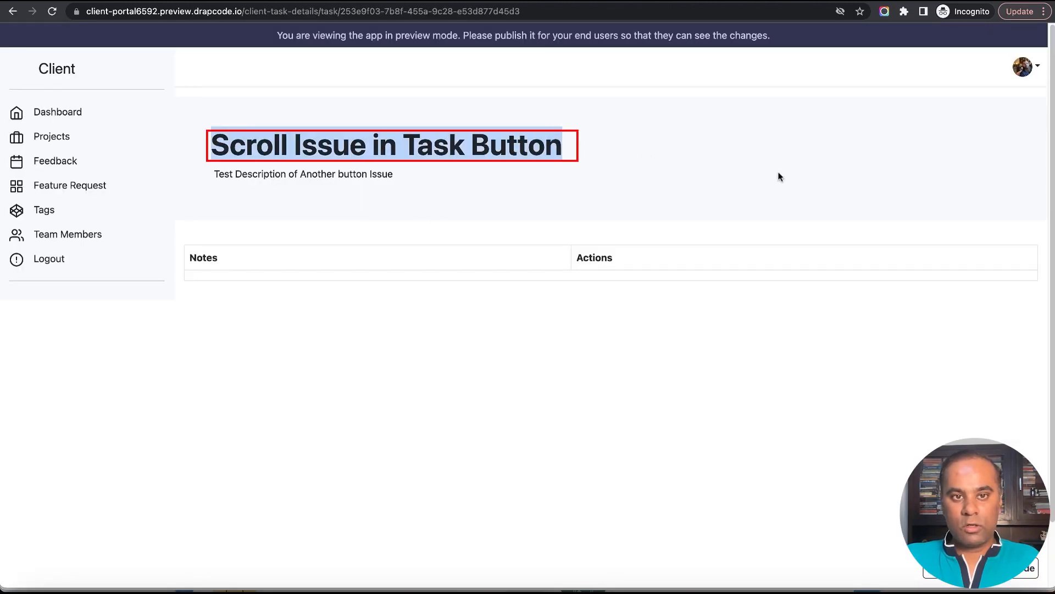
pyautogui.doubleClick(330, 175)
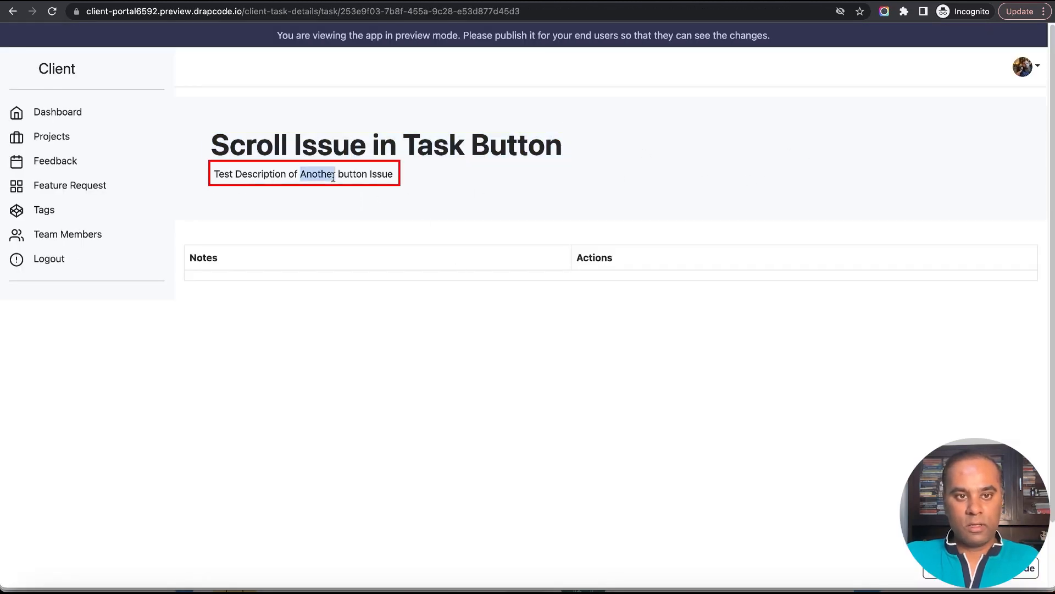
pyautogui.tripleClick(330, 175)
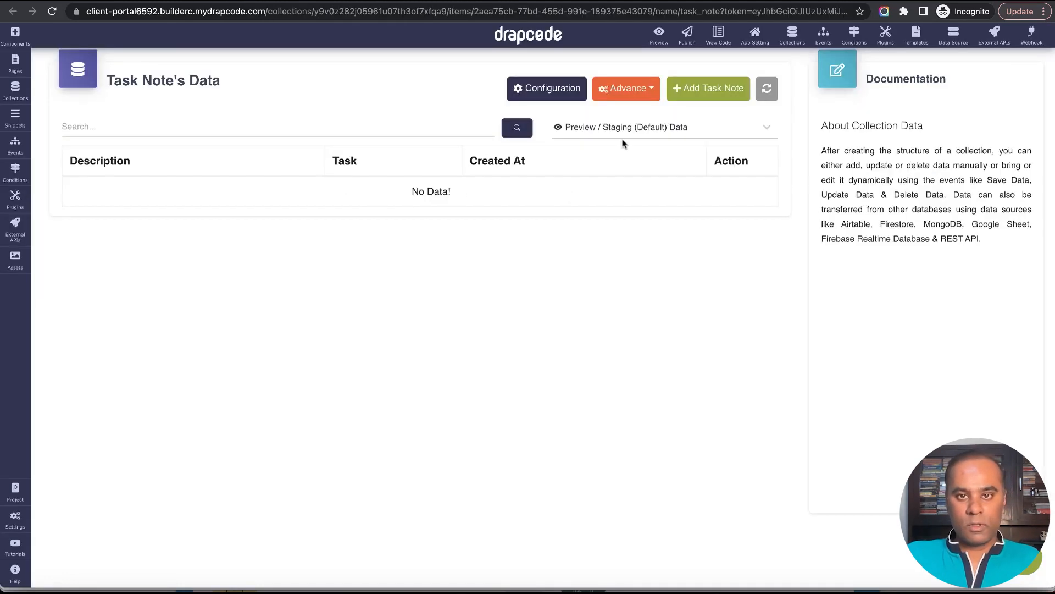
pyautogui.click(715, 92)
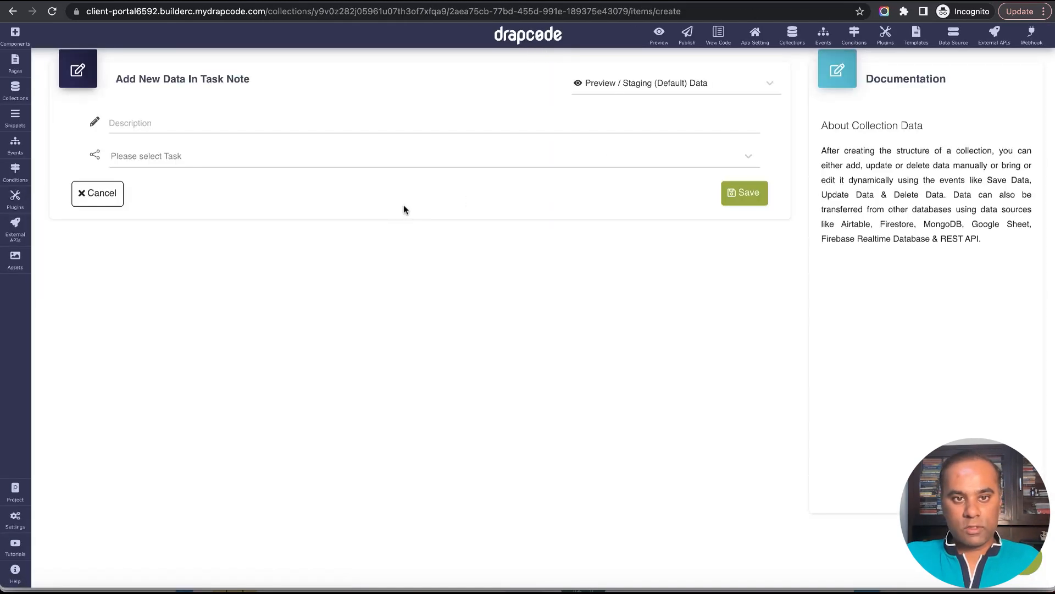
# Save a Task Note record described as "Test task Note 1" and linked to the task "Test Description of Another button Issue".
pyautogui.click(374, 159)
pyautogui.scroll(-3, 360, 264)
pyautogui.click(345, 329)
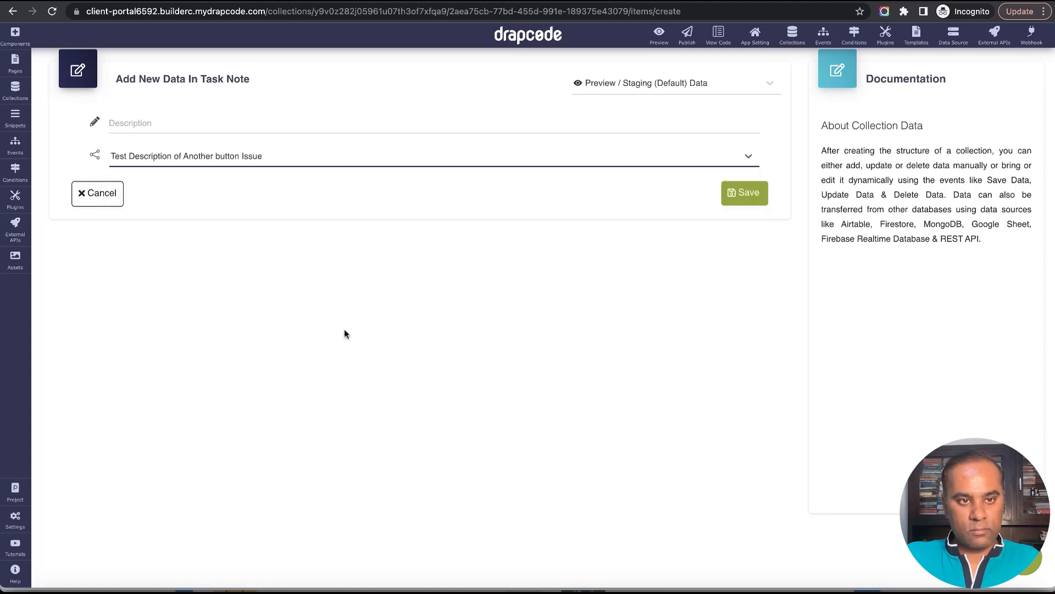
pyautogui.click(258, 130)
pyautogui.write('Test task Note 1')
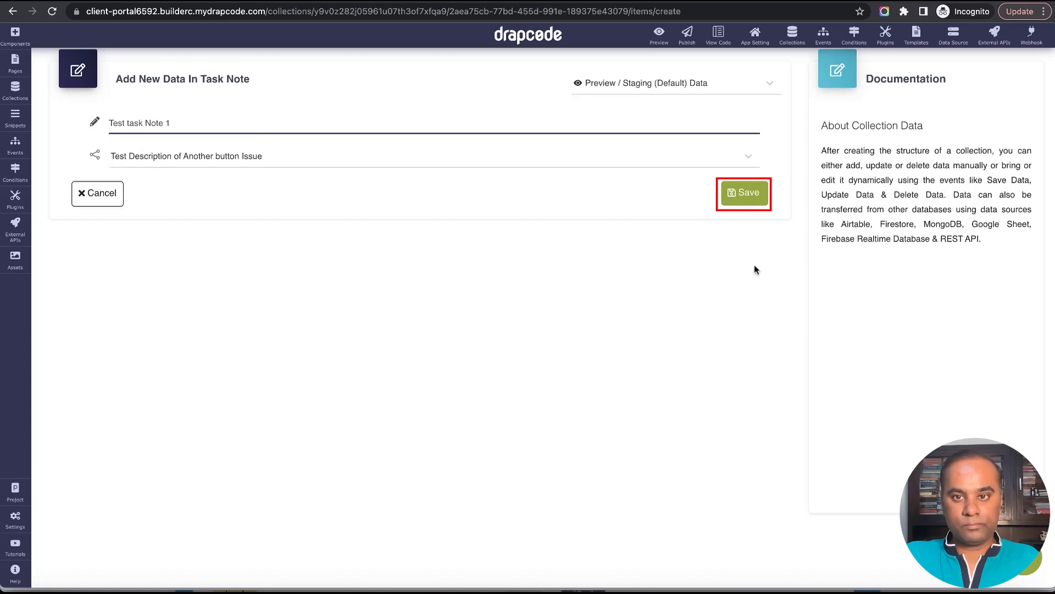
pyautogui.click(739, 197)
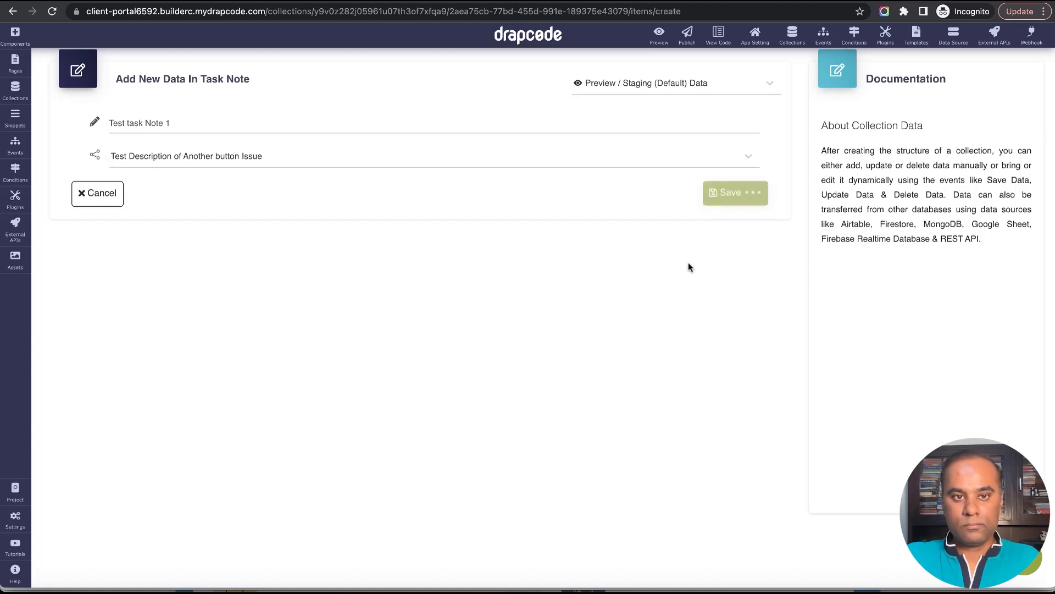
# Add a second record, "Test Task Note 2", linked to the task "Test Description of Another button Issue", and save it.
pyautogui.click(720, 91)
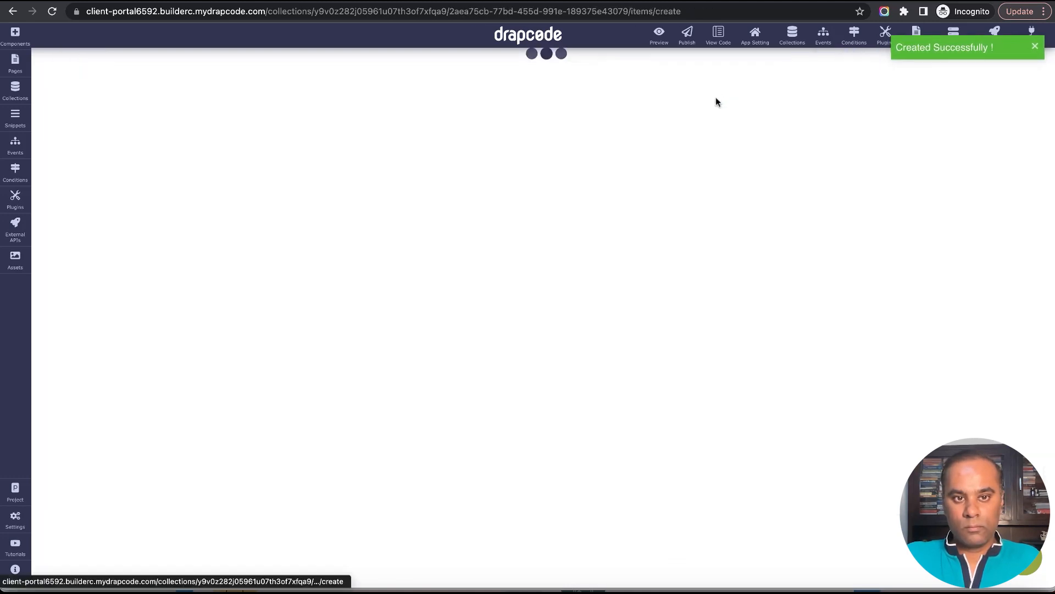
pyautogui.click(424, 125)
pyautogui.write('Test')
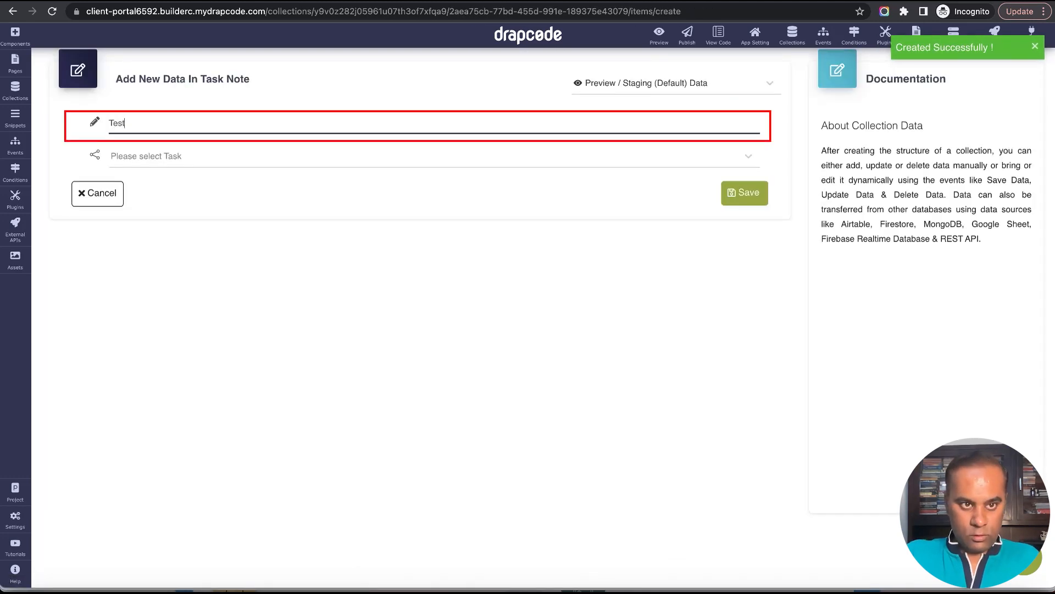
pyautogui.write(' Task Note 2')
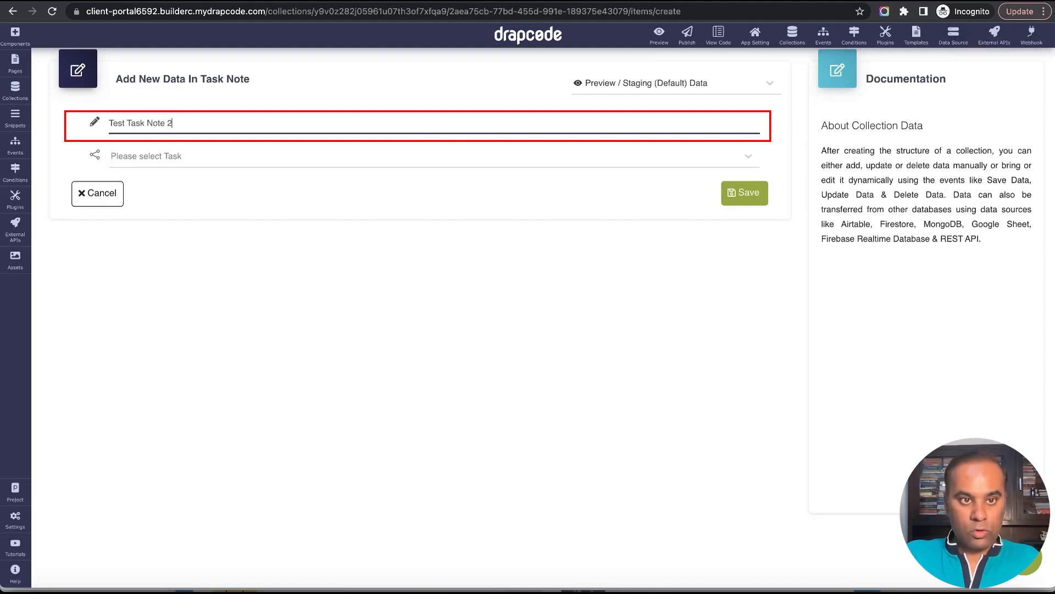
pyautogui.click(414, 156)
pyautogui.scroll(-3, 405, 262)
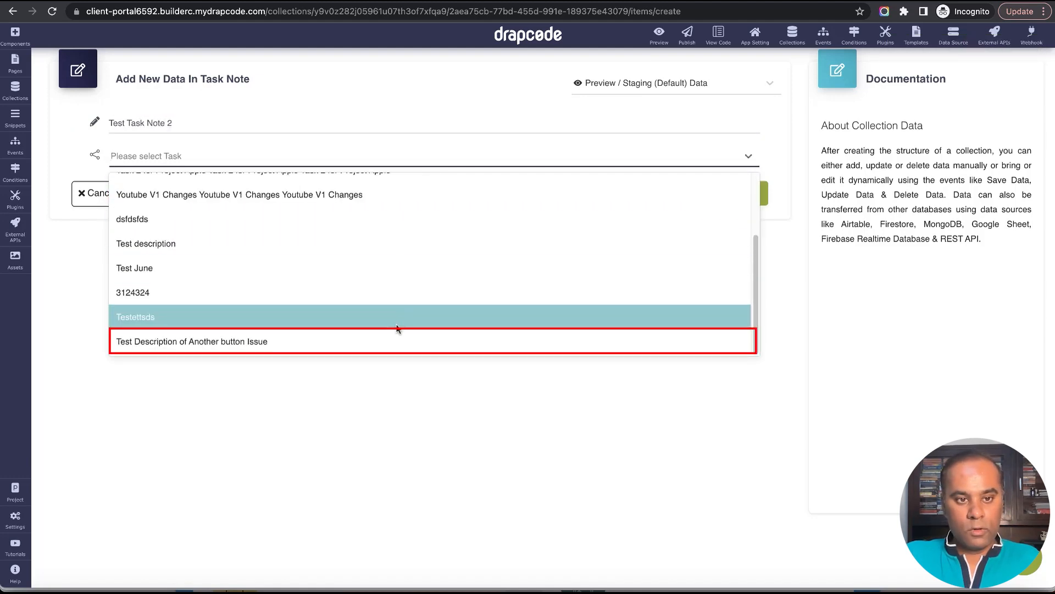
pyautogui.click(455, 320)
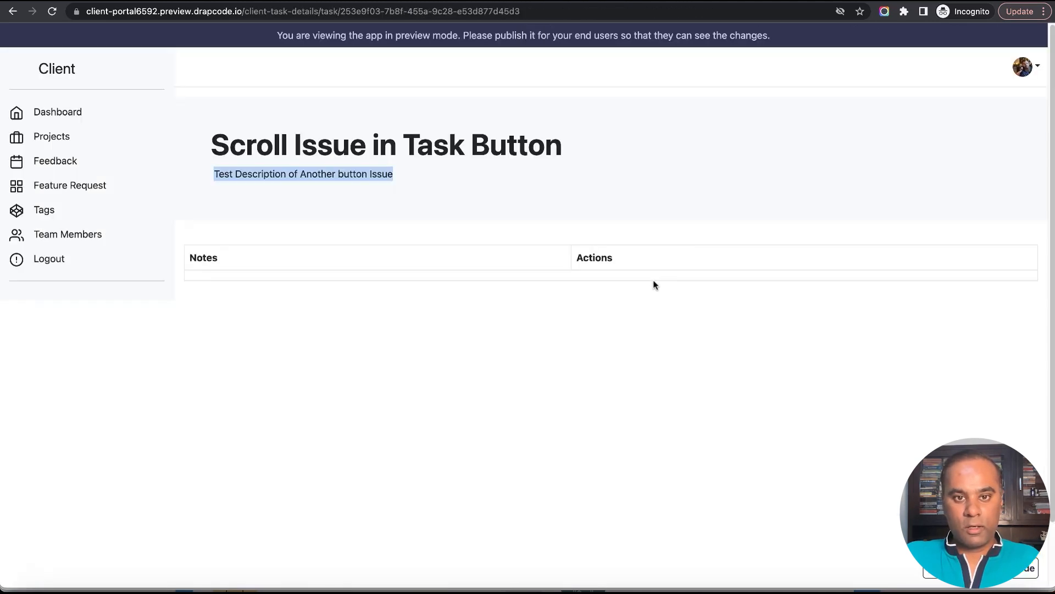
# Reload the task details preview and check the notes table for the two new test notes.
pyautogui.tripleClick(291, 312)
pyautogui.click(53, 11)
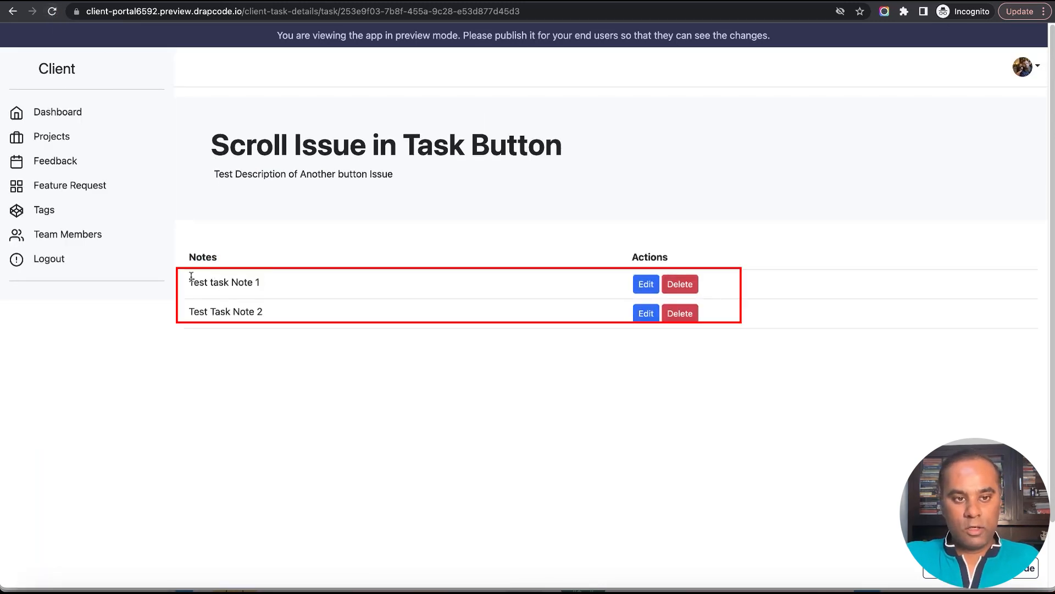
pyautogui.moveTo(191, 279); pyautogui.dragTo(401, 313)
pyautogui.click(394, 301)
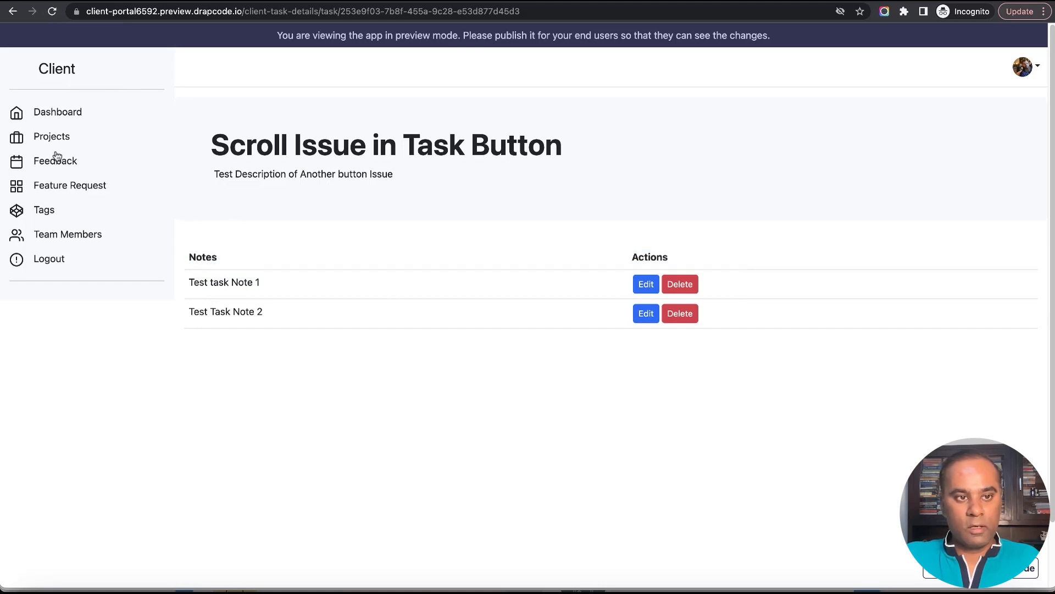
# View the notes of "Task for sound button" and compare them with those of "Scroll Issue in Task Button".
pyautogui.click(16, 15)
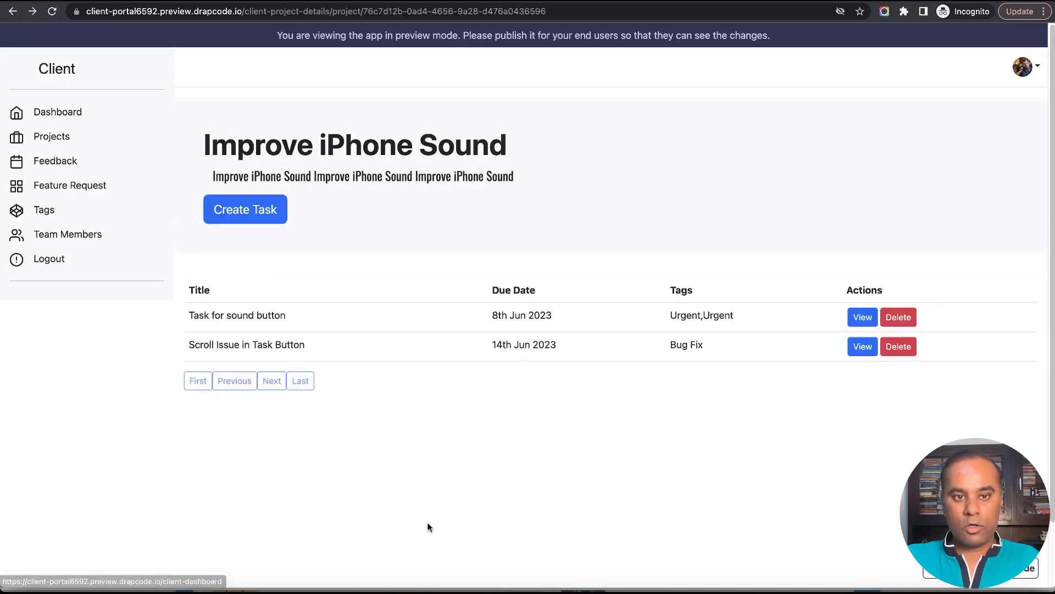
pyautogui.click(864, 322)
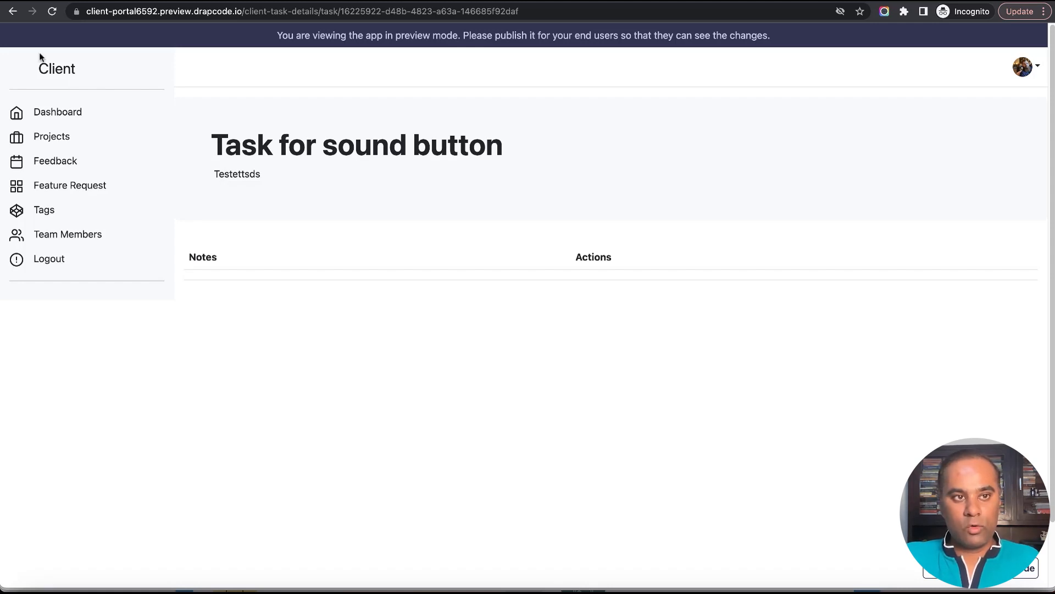
pyautogui.click(13, 11)
pyautogui.click(864, 352)
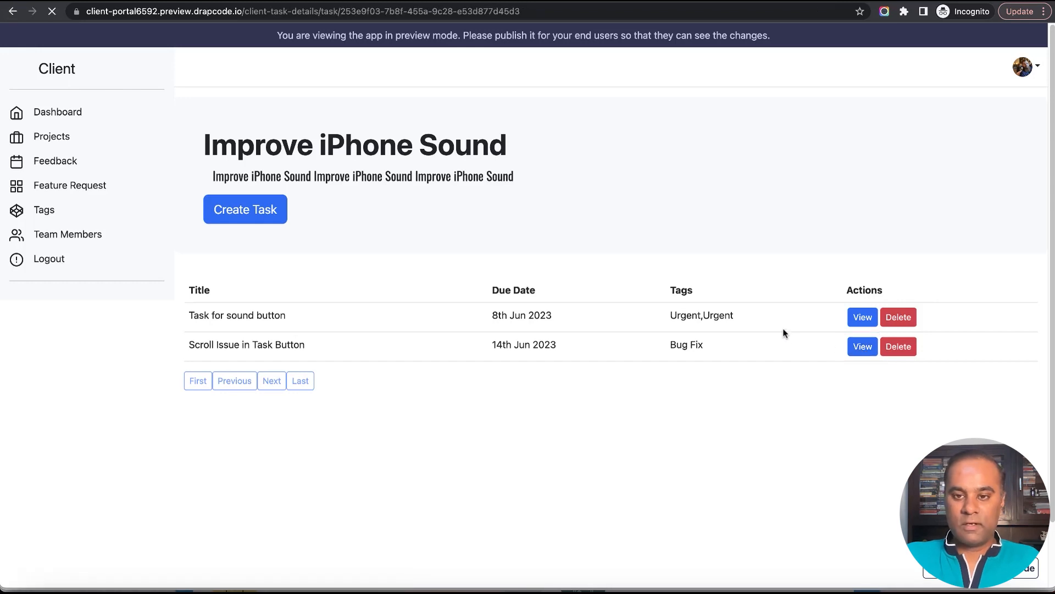
pyautogui.moveTo(358, 293); pyautogui.dragTo(345, 382)
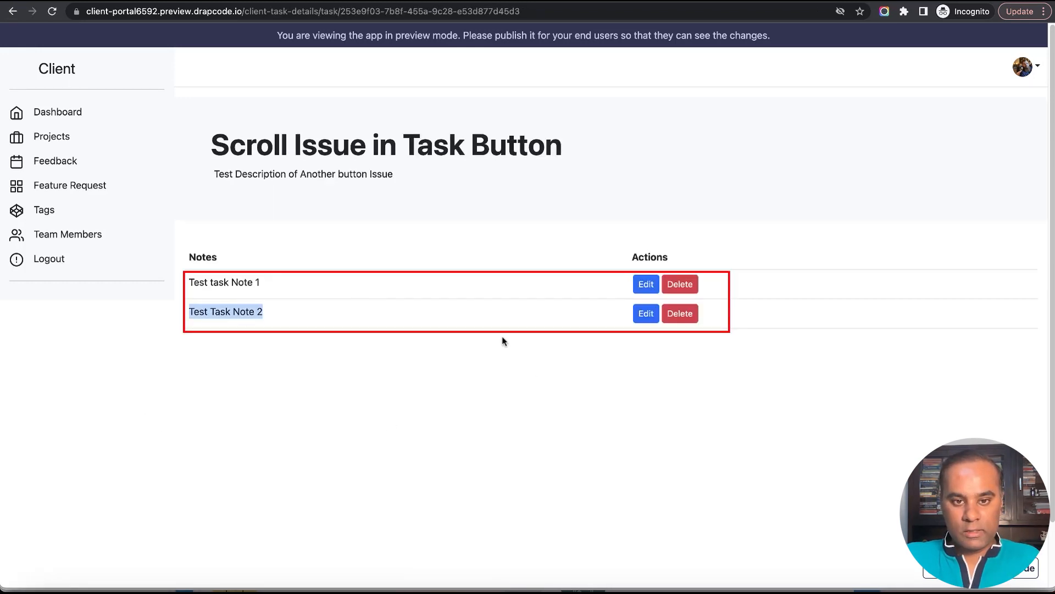
pyautogui.click(581, 388)
# In the page editor, insert a Collection Form above the notes table and bind it to the Task Note collection.
pyautogui.hotkey('ctrl', 'shift', 'Tab')
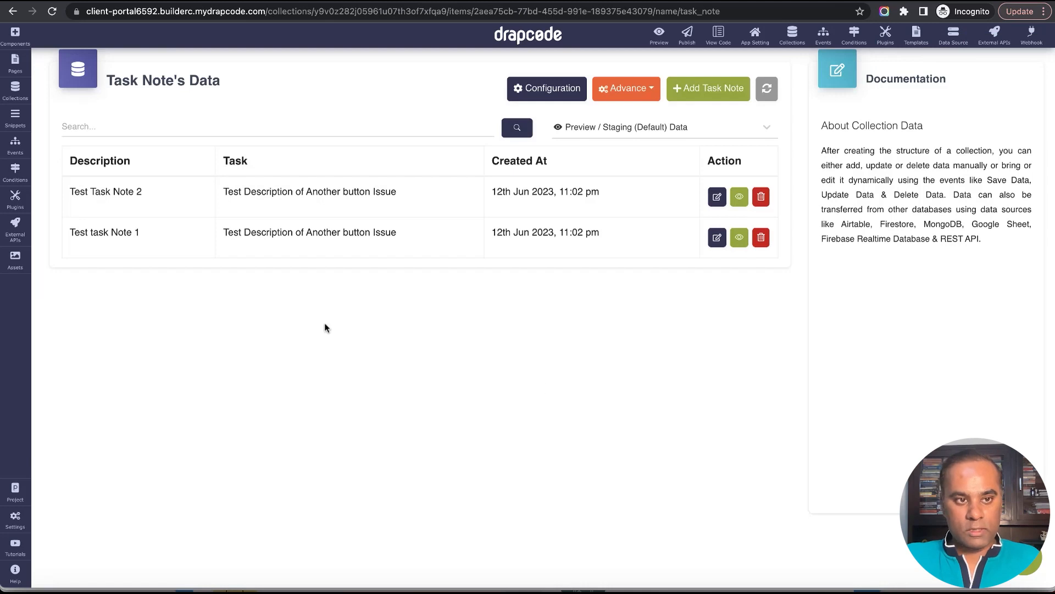
pyautogui.hotkey('ctrl', 'shift', 'Tab')
pyautogui.click(15, 66)
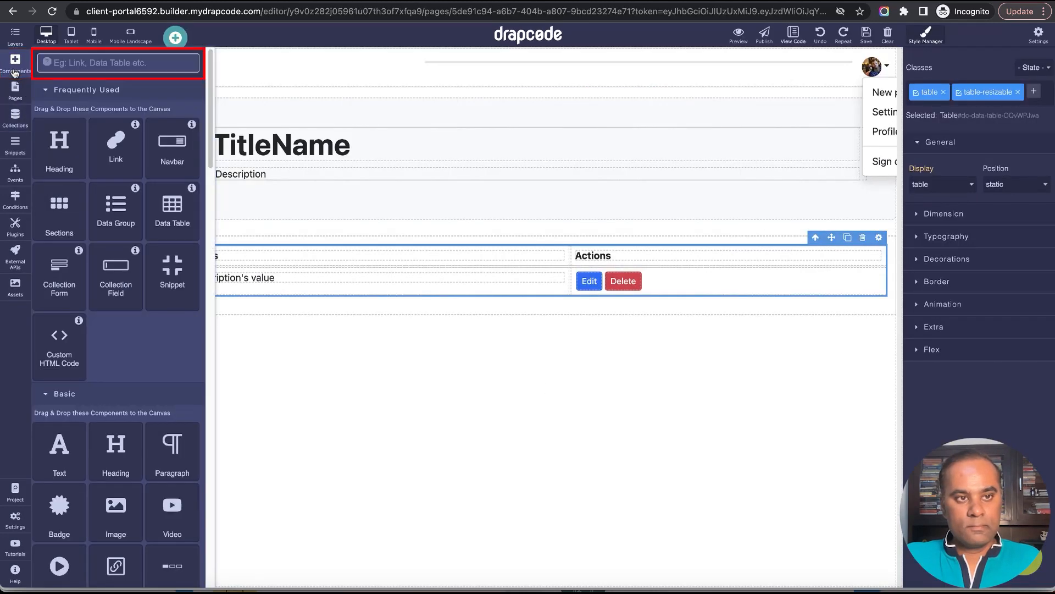
pyautogui.click(66, 64)
pyautogui.write('Coll')
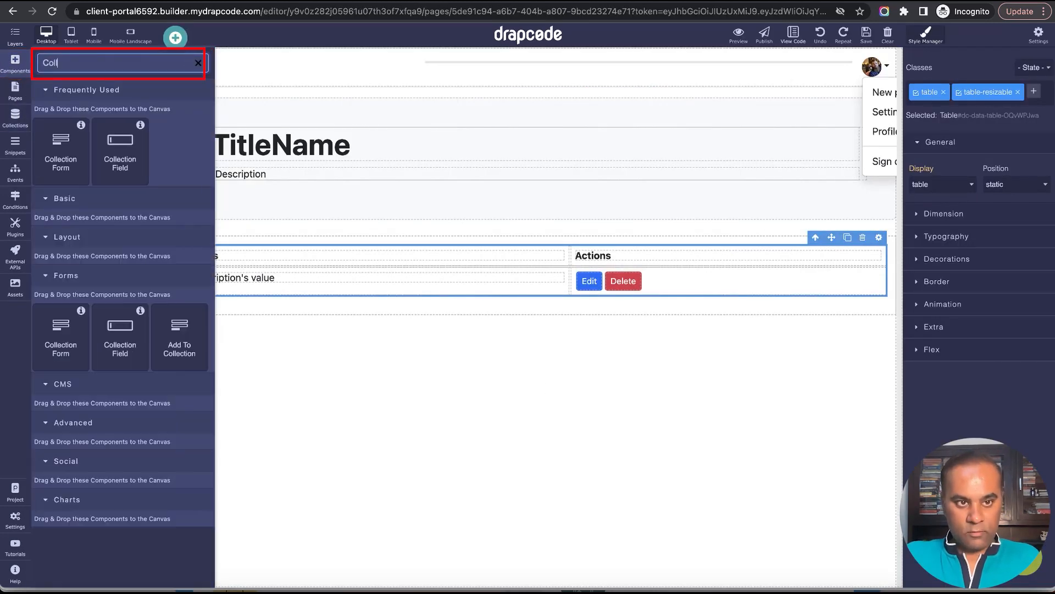
pyautogui.moveTo(65, 154); pyautogui.dragTo(274, 426)
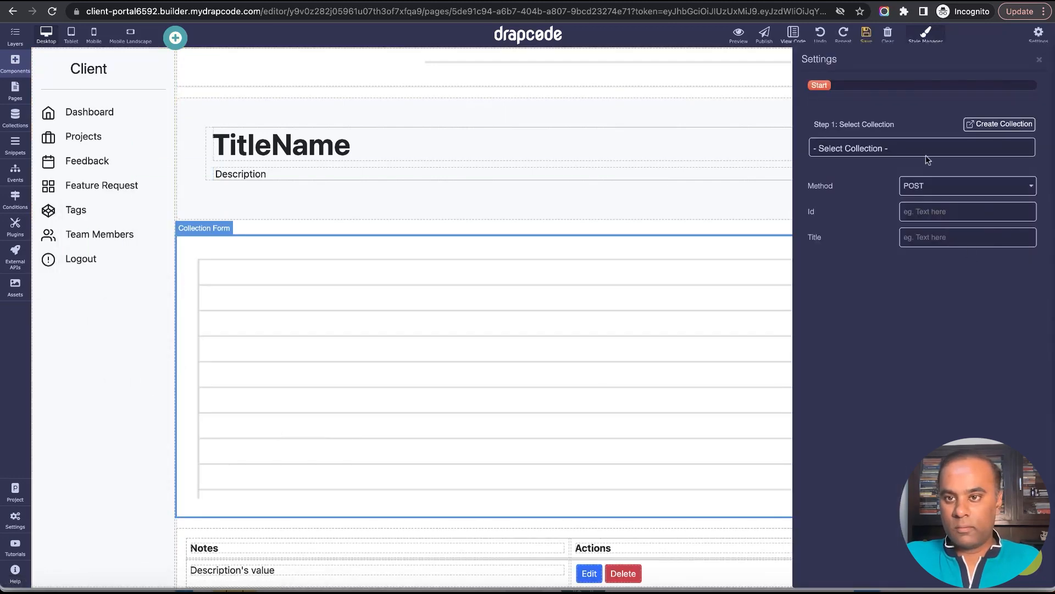
pyautogui.click(928, 160)
pyautogui.click(923, 271)
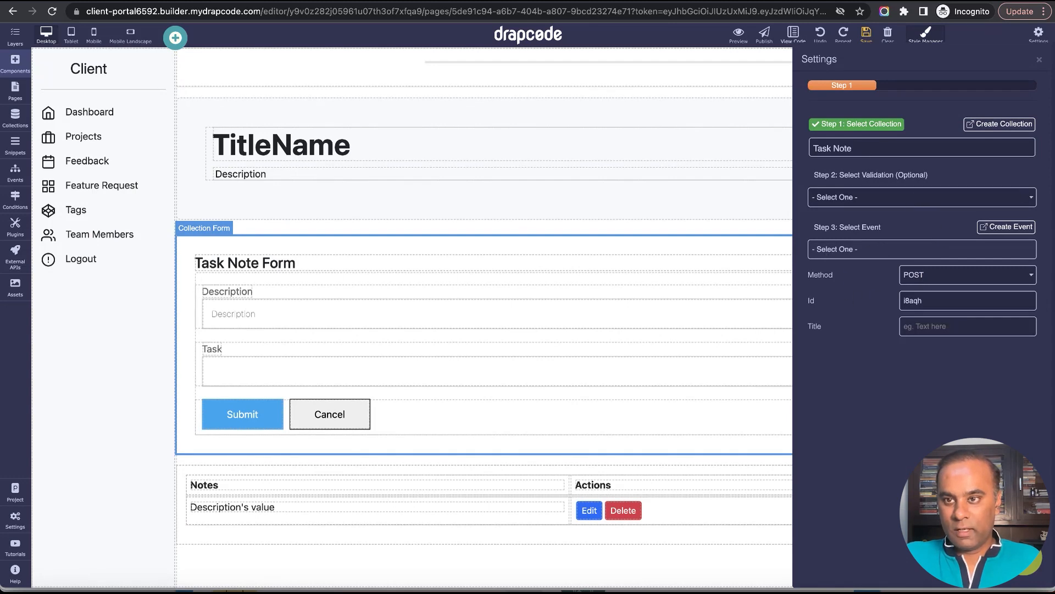
pyautogui.click(1036, 59)
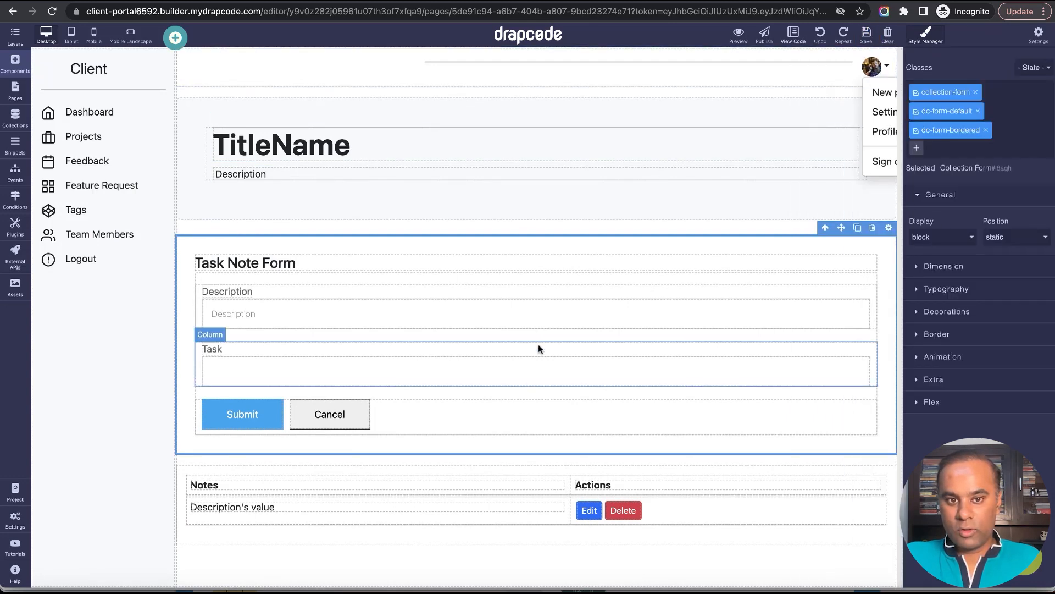
# Change the form's Description label to "Note" and delete the "Task Note Form" heading.
pyautogui.click(233, 298)
pyautogui.doubleClick(233, 297)
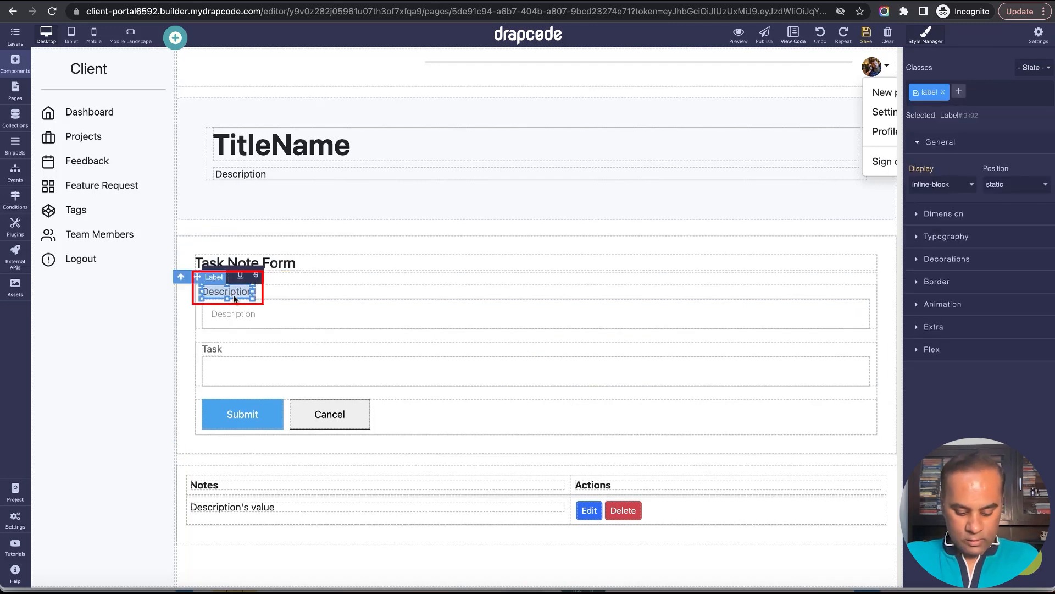
pyautogui.write('Note')
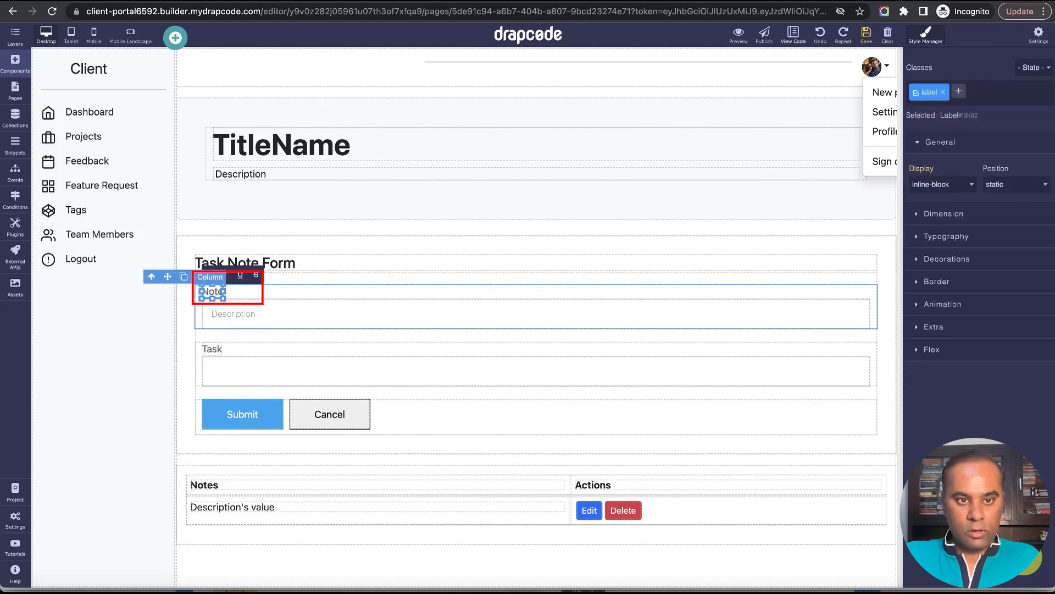
pyautogui.click(320, 269)
pyautogui.click(846, 248)
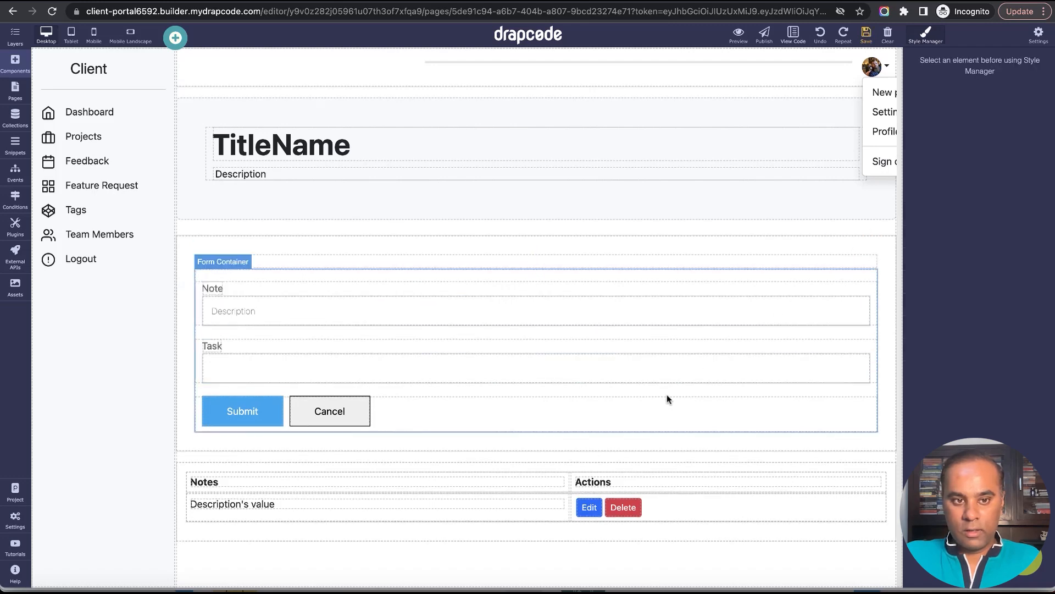
# Delete the form's Cancel button and save the page.
pyautogui.click(866, 34)
pyautogui.click(787, 373)
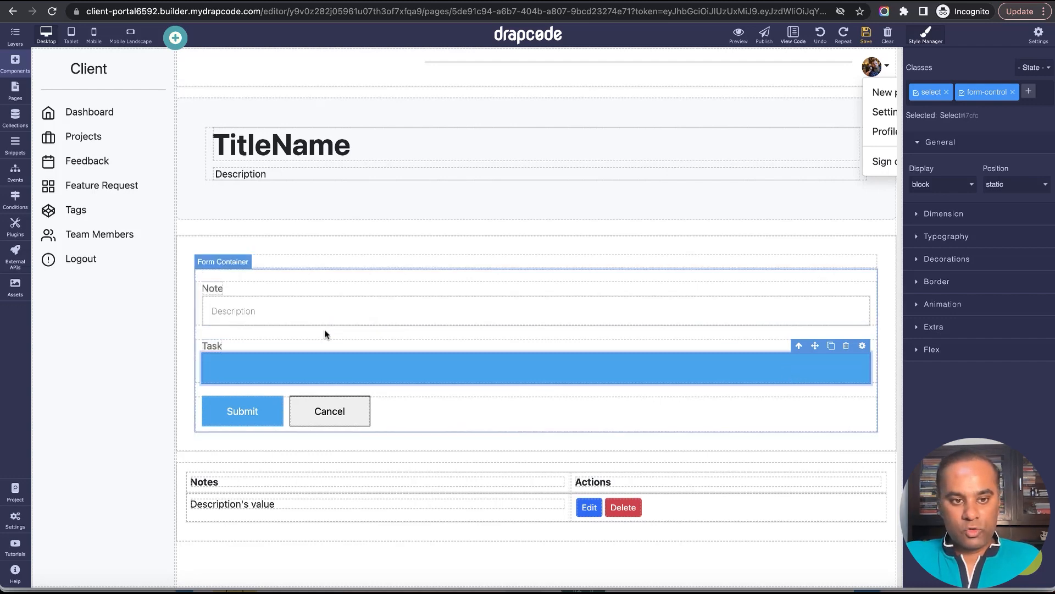
pyautogui.click(345, 413)
pyautogui.click(346, 389)
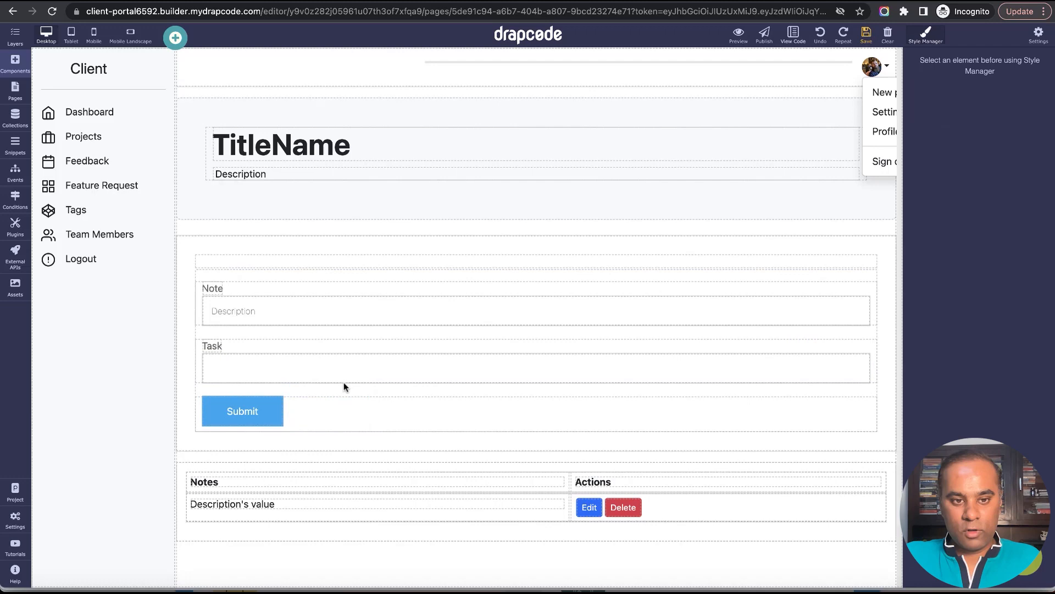
# Find the Input component and place it in the form between the Note field and the Task dropdown.
pyautogui.click(14, 65)
pyautogui.doubleClick(81, 66)
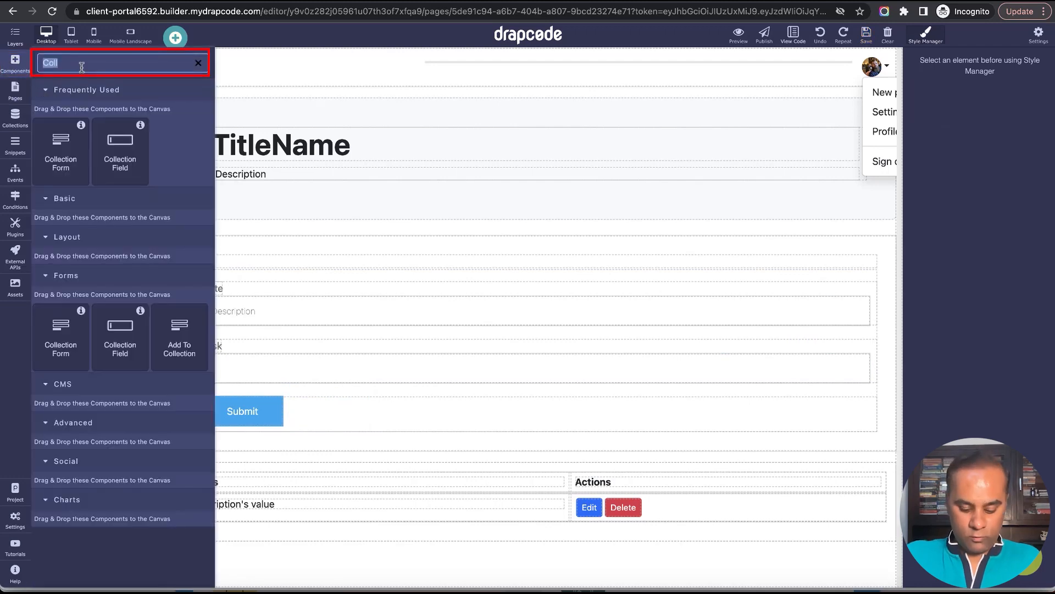
pyautogui.write('Inou')
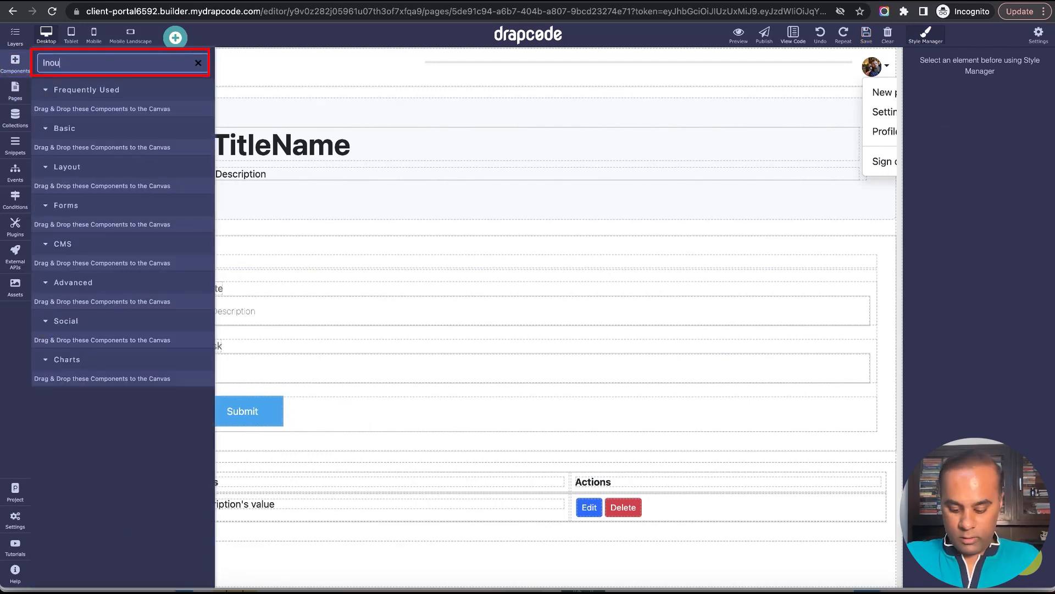
pyautogui.press('BackSpace')
pyautogui.press('BackSpace')
pyautogui.write('put')
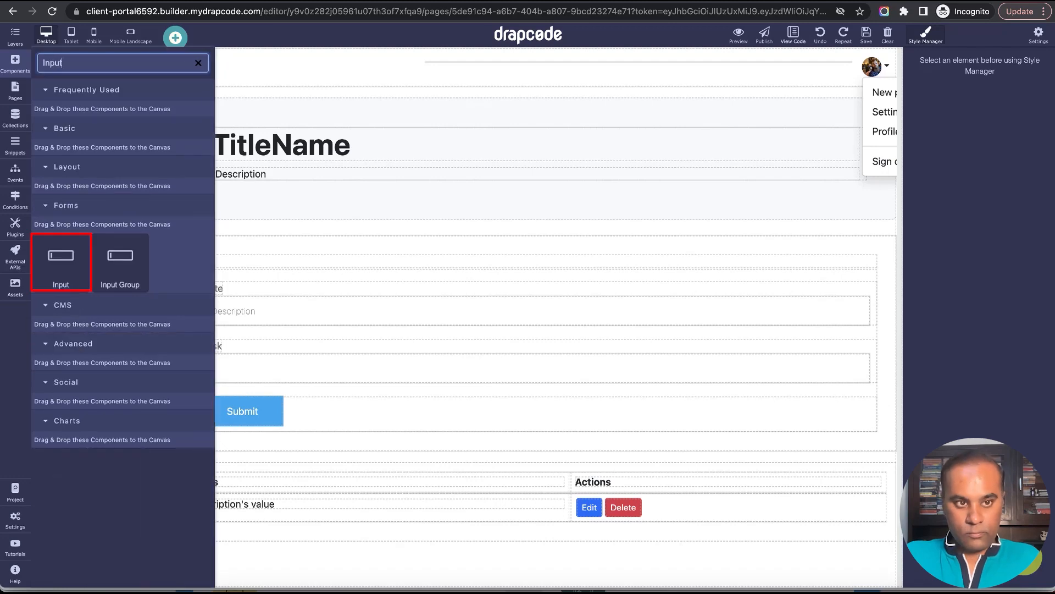
pyautogui.moveTo(62, 258); pyautogui.dragTo(379, 336)
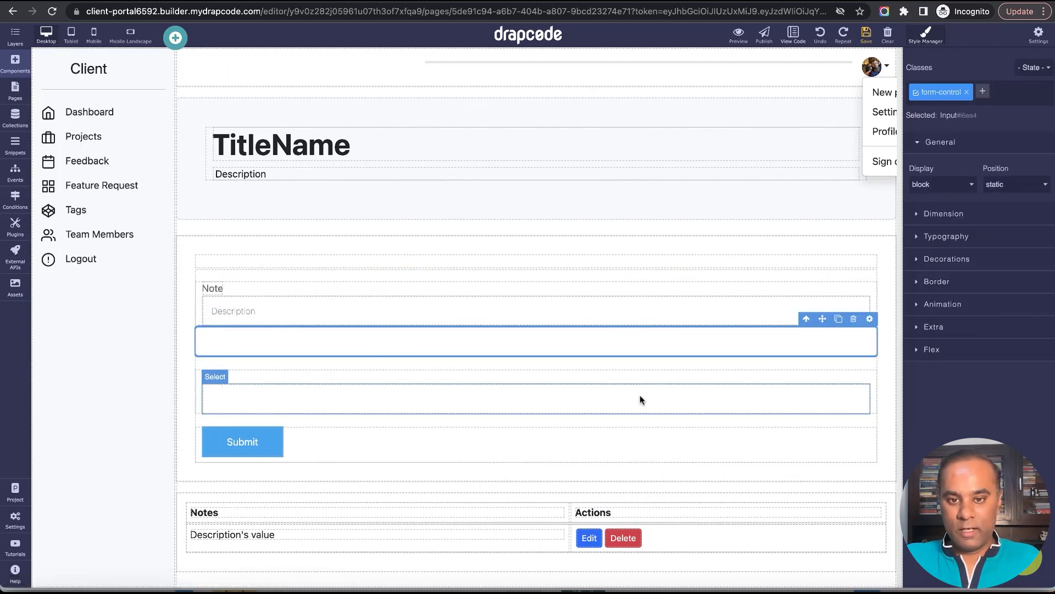
# Copy the Name value from the Task dropdown's settings.
pyautogui.click(641, 397)
pyautogui.click(862, 377)
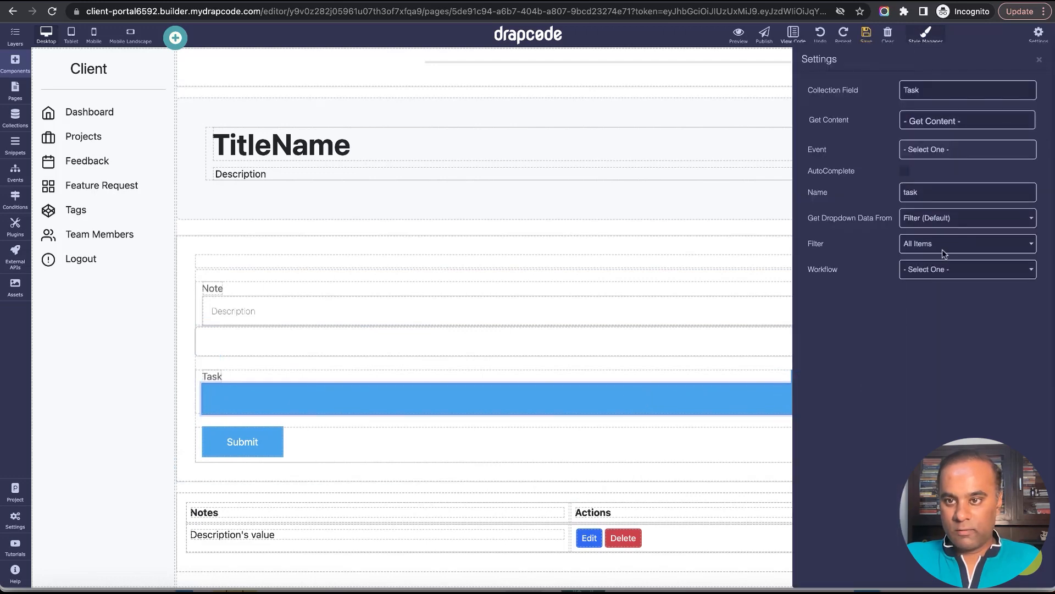
pyautogui.doubleClick(956, 193)
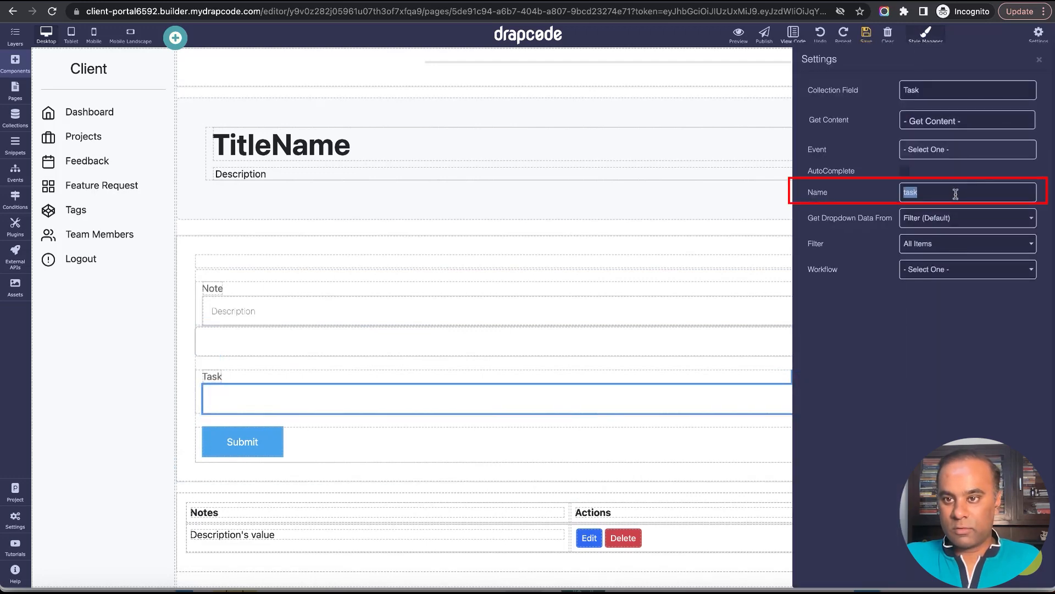
pyautogui.click(1039, 59)
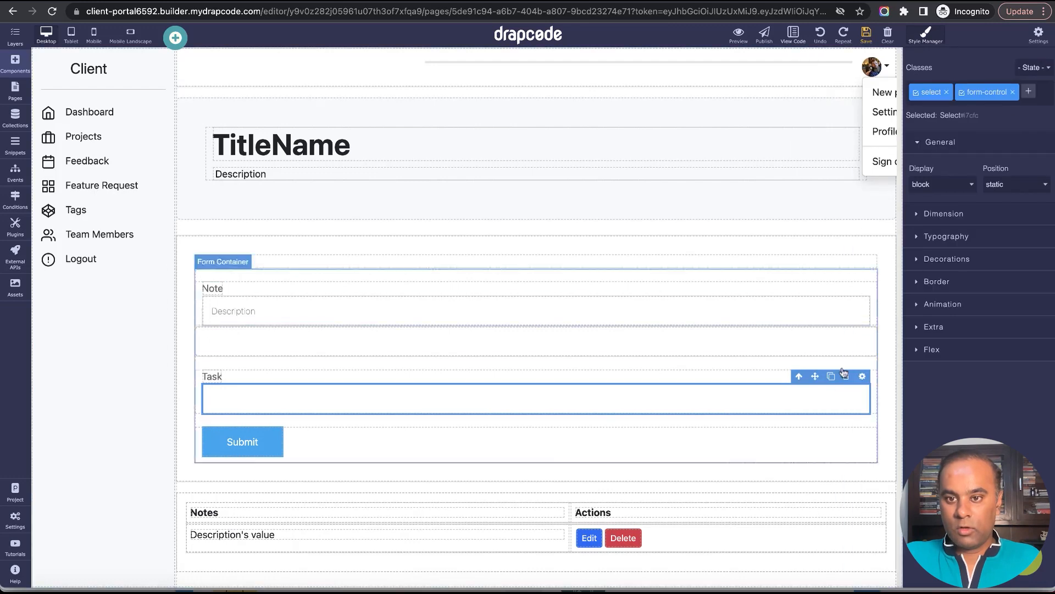
# Set the new input's Name to "task" and fill its value from the Task's Id field.
pyautogui.click(867, 332)
pyautogui.click(870, 319)
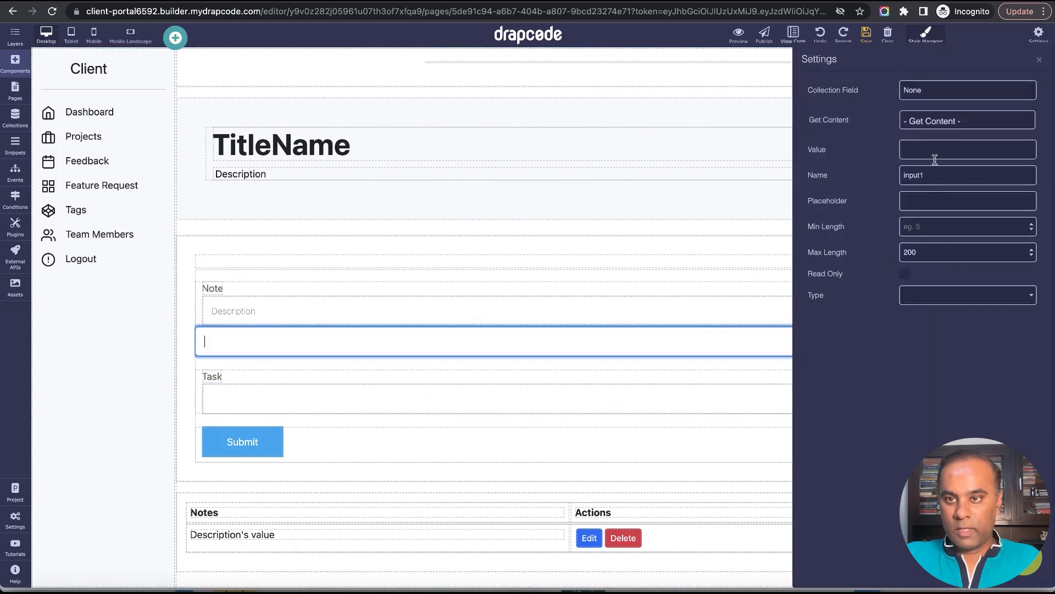
pyautogui.doubleClick(943, 176)
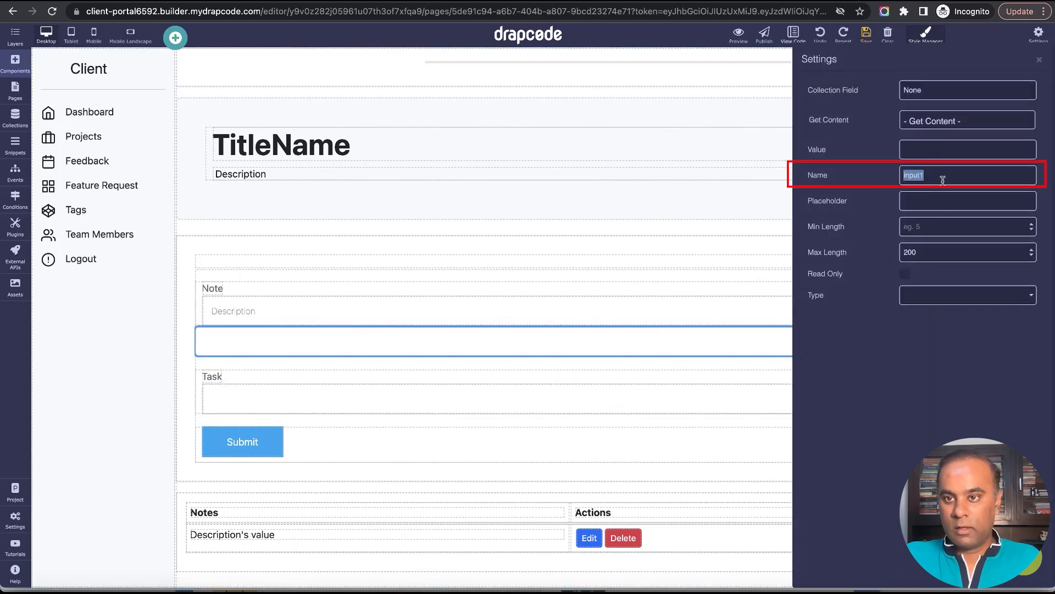
pyautogui.click(957, 122)
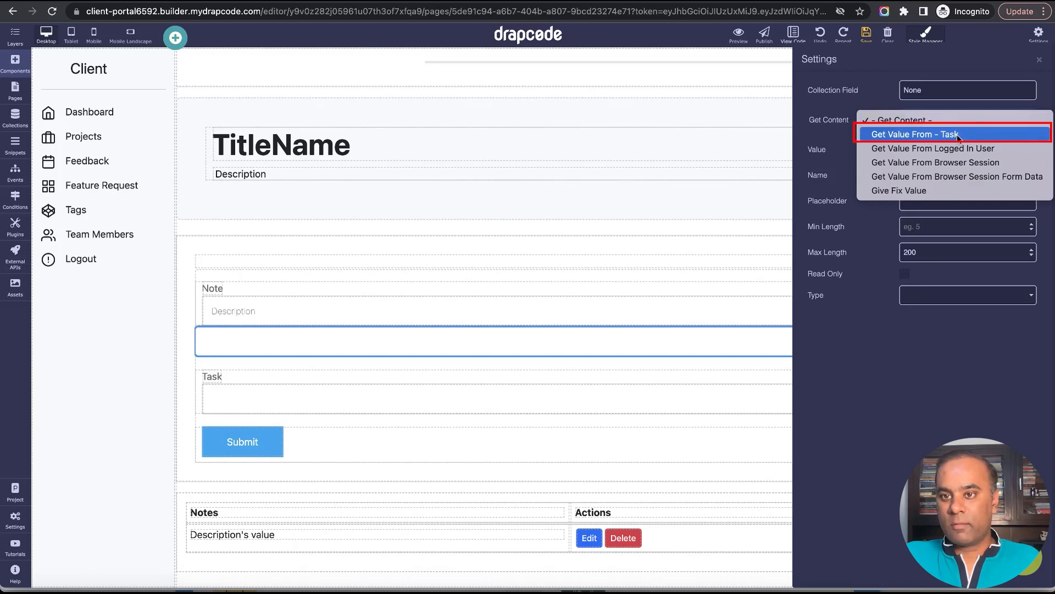
pyautogui.click(957, 136)
pyautogui.click(962, 147)
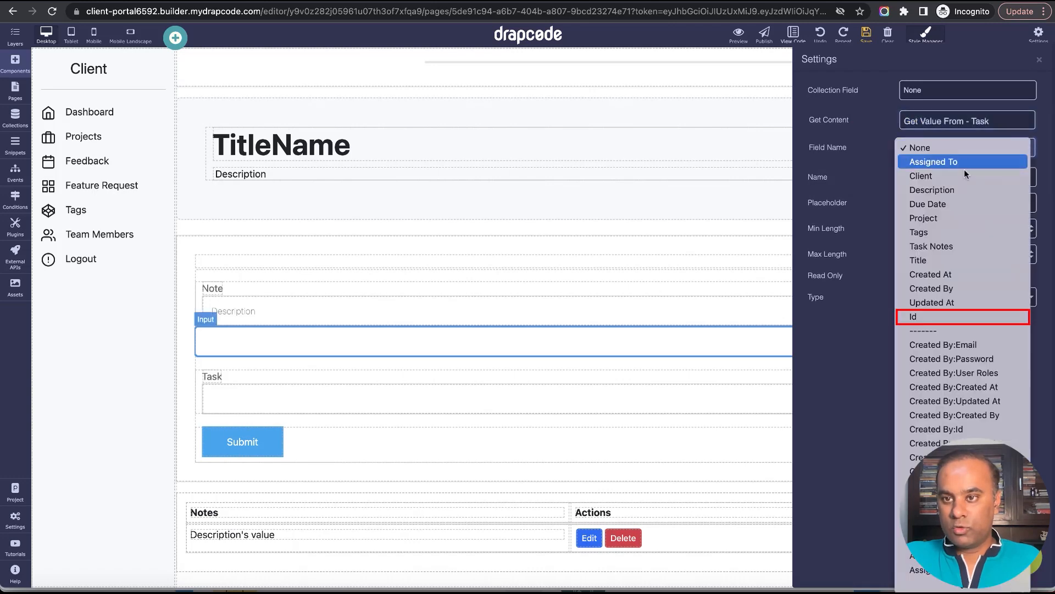
pyautogui.click(962, 317)
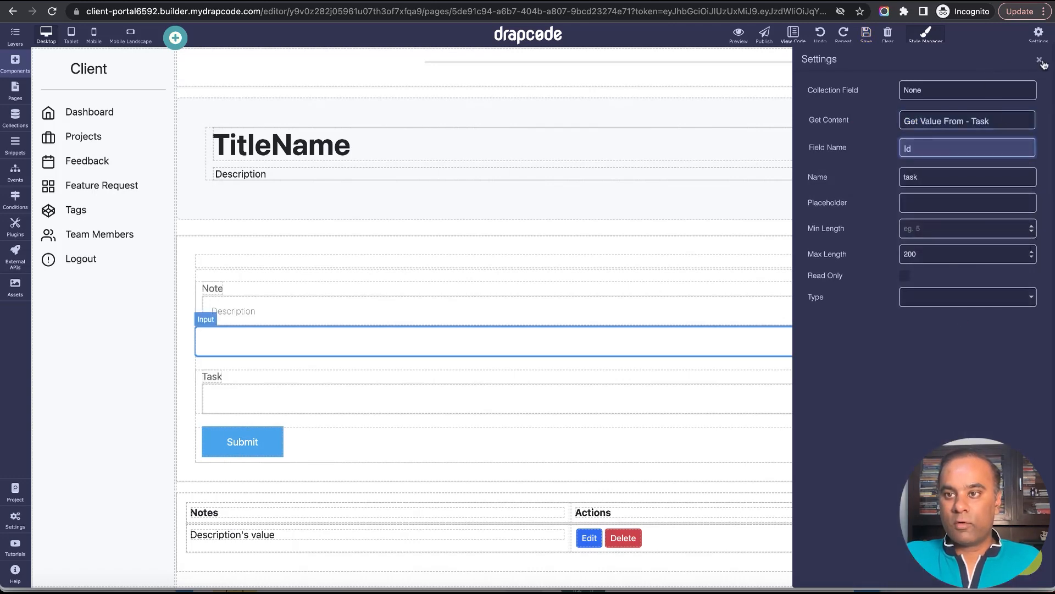
pyautogui.click(1040, 61)
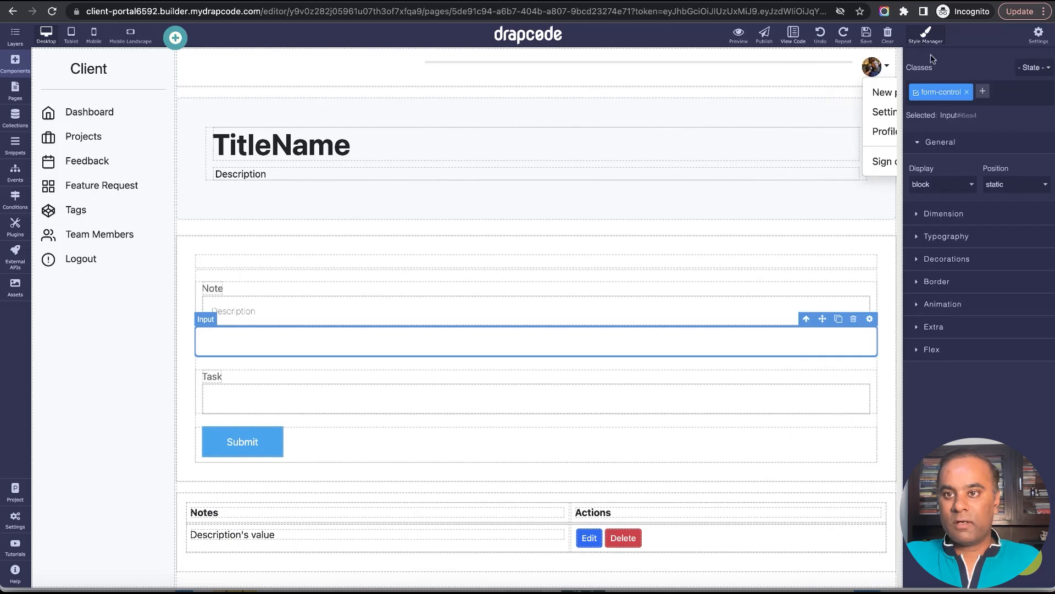
# Delete the Task dropdown from the form and save the page.
pyautogui.click(791, 385)
pyautogui.click(851, 370)
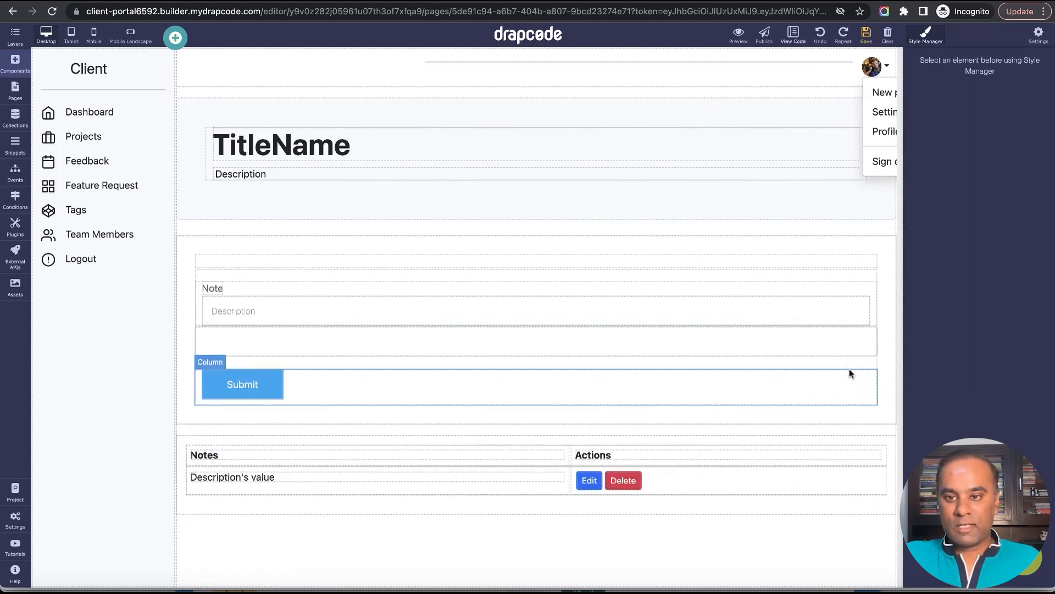
pyautogui.click(866, 34)
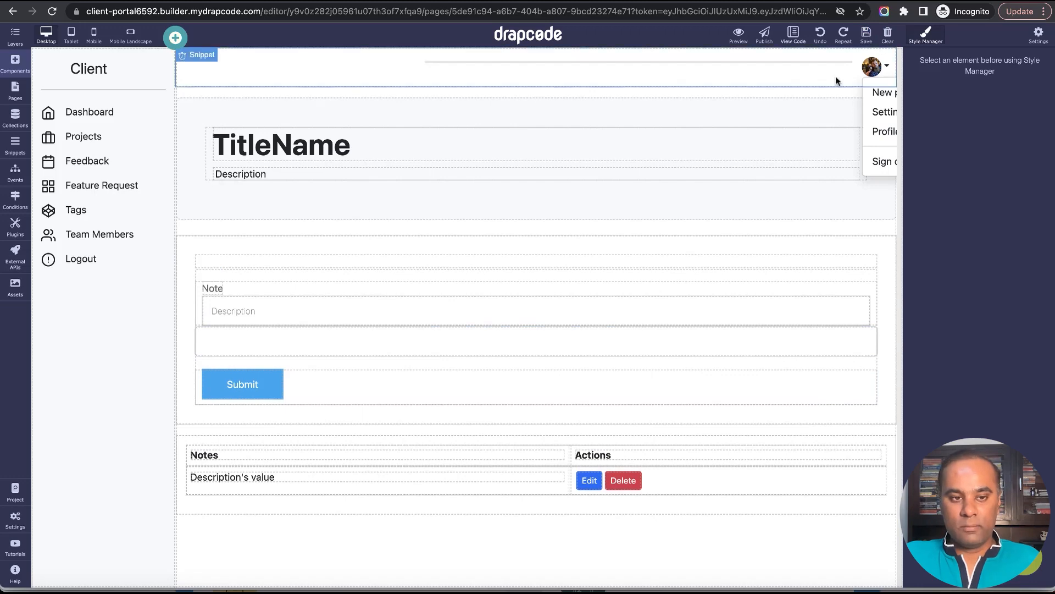
pyautogui.click(692, 341)
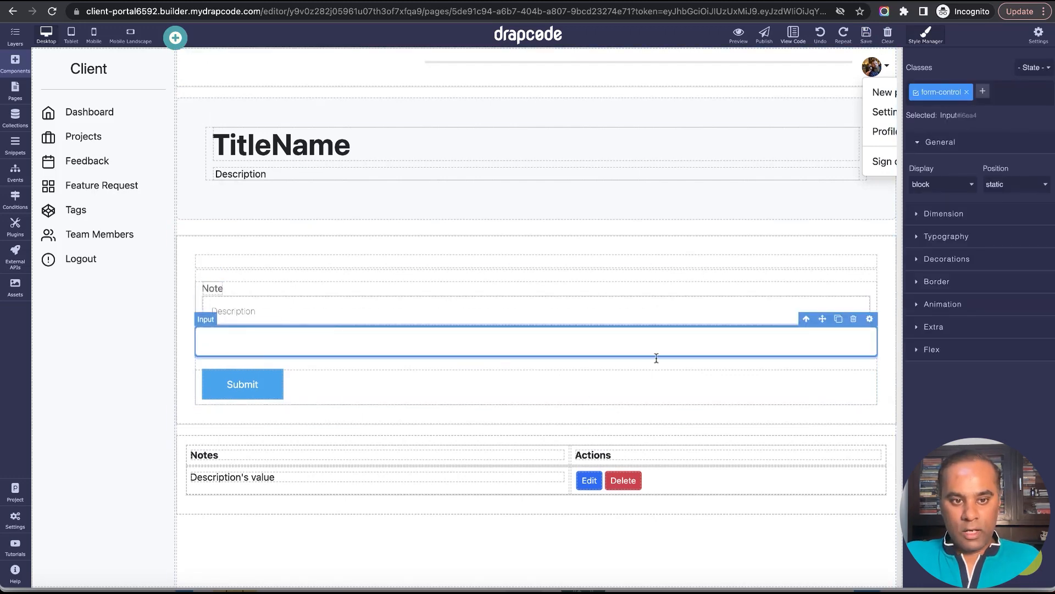
# Reload the task details preview and compare the new input's value with the task ID in the page address.
pyautogui.hotkey('ctrl', 'Tab')
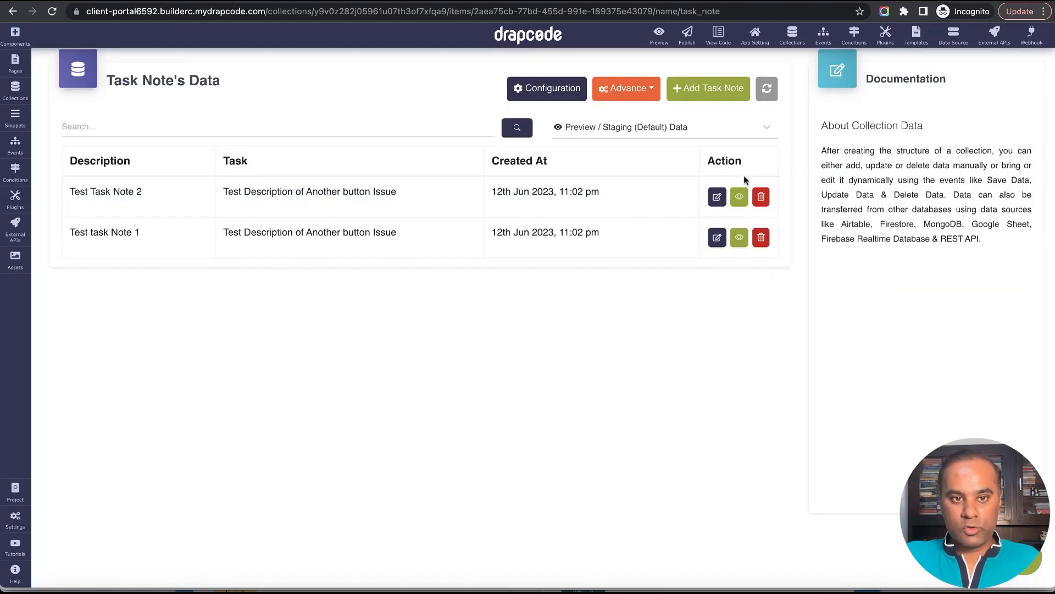
pyautogui.hotkey('ctrl', 'Tab')
pyautogui.click(51, 11)
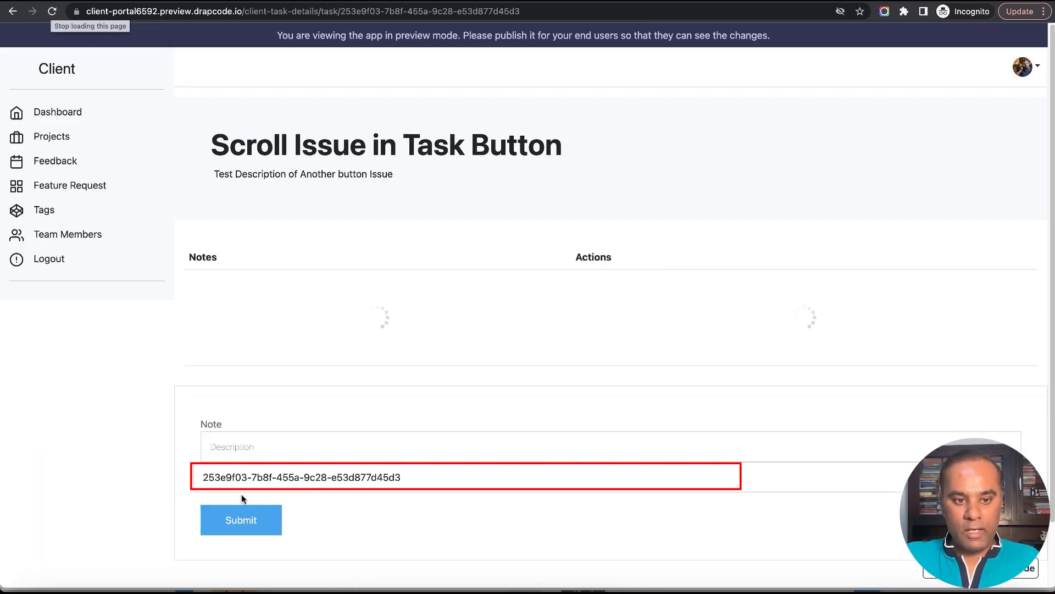
pyautogui.moveTo(226, 476); pyautogui.dragTo(437, 483)
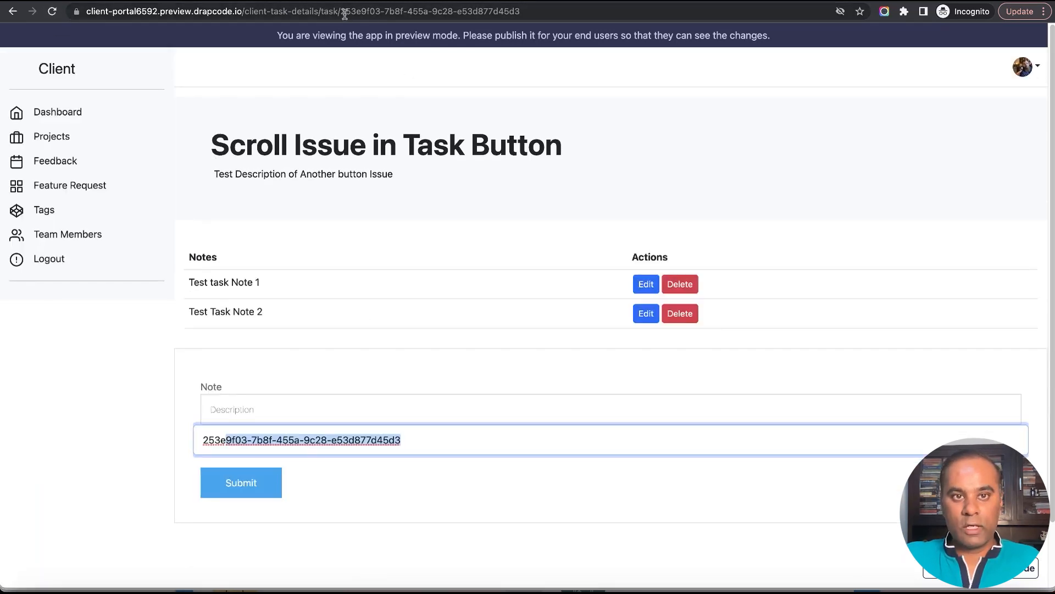
pyautogui.moveTo(344, 12); pyautogui.dragTo(522, 11)
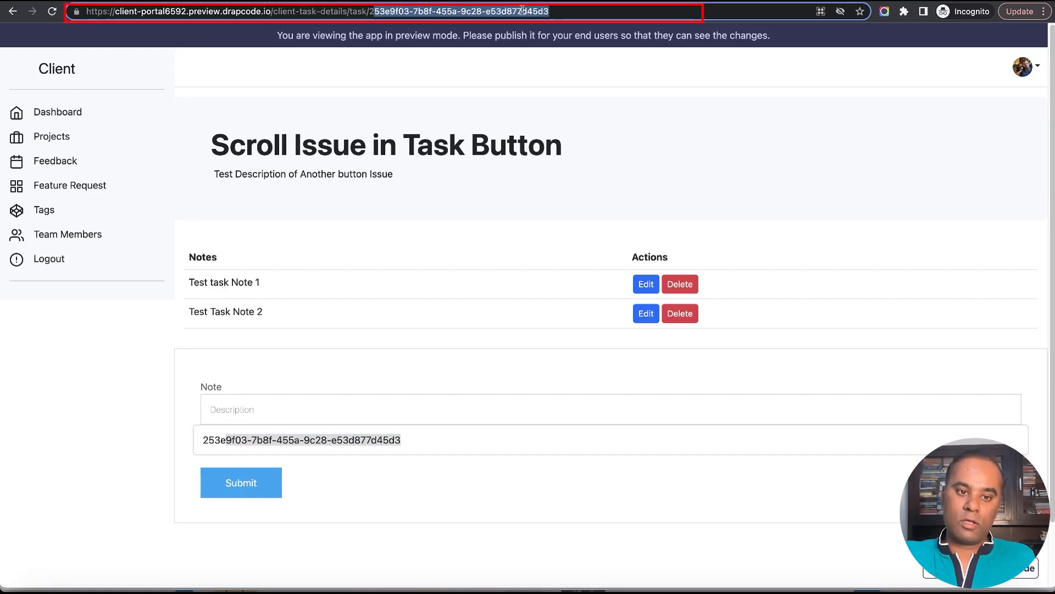
pyautogui.click(338, 126)
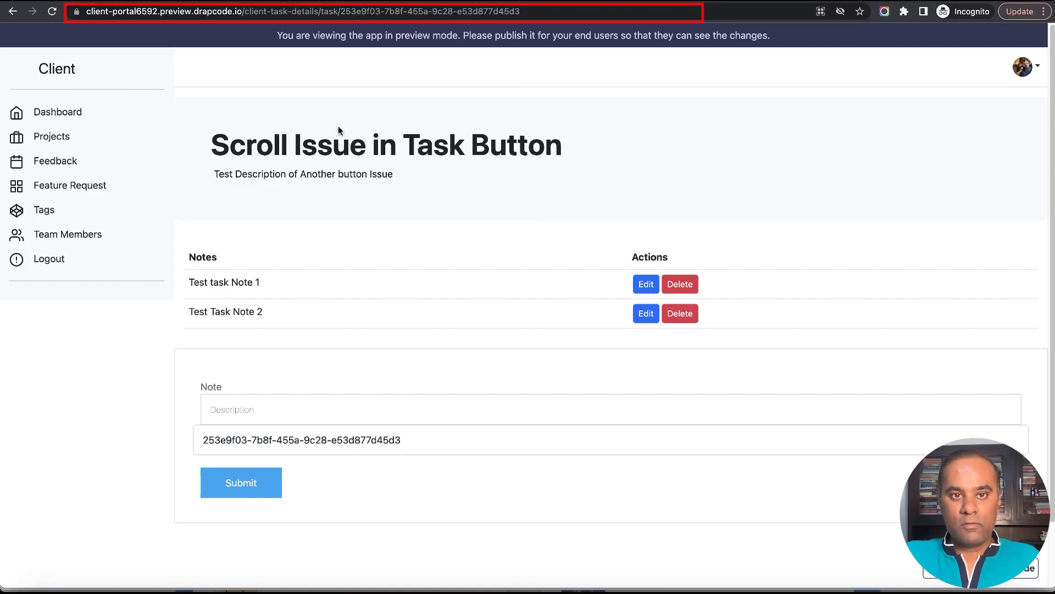
pyautogui.moveTo(341, 11); pyautogui.dragTo(367, 11)
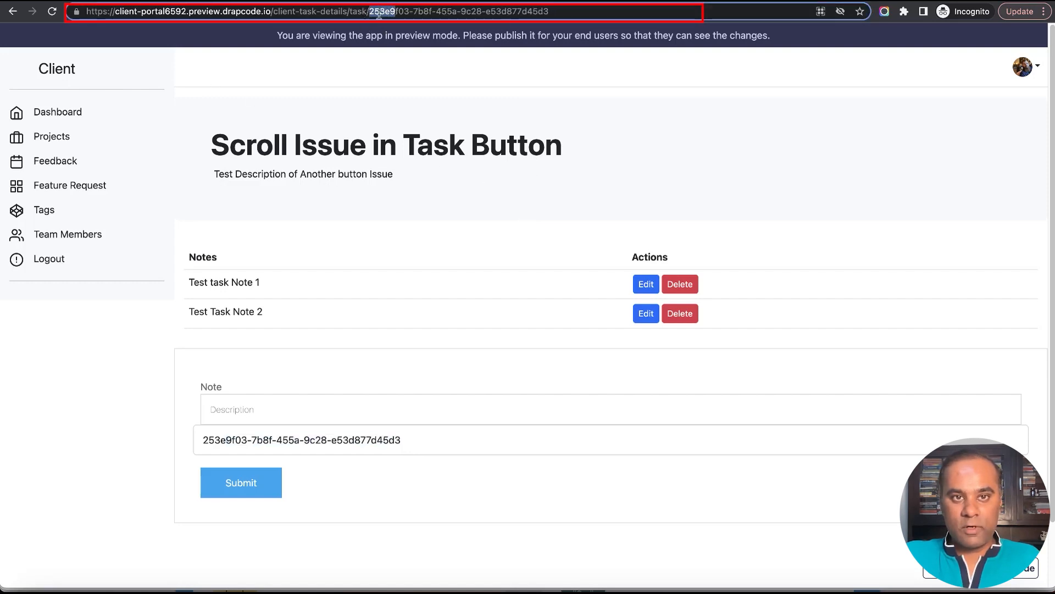
pyautogui.moveTo(531, 11); pyautogui.dragTo(549, 11)
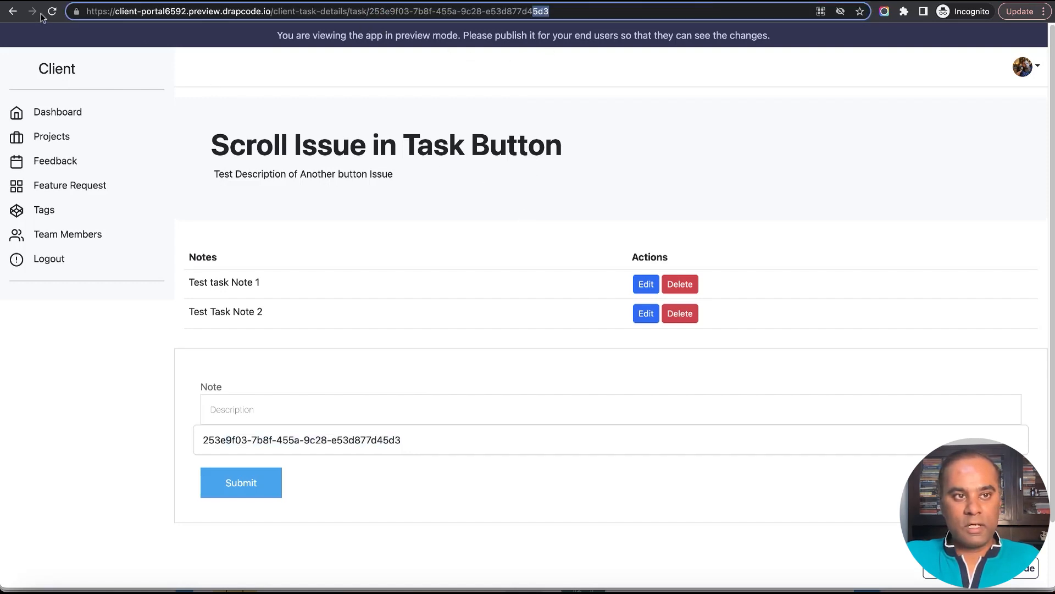
# Open the "Task for sound button" details, compare its input value with the page address, and return to the "Scroll Issue in Task Button" task.
pyautogui.click(13, 12)
pyautogui.click(868, 317)
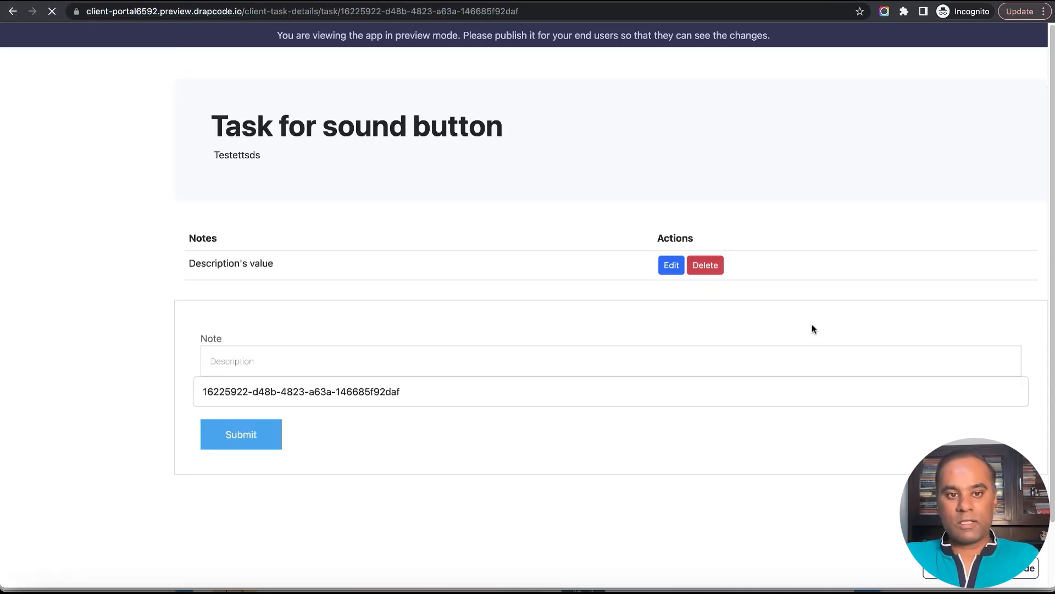
pyautogui.moveTo(202, 407); pyautogui.dragTo(306, 416)
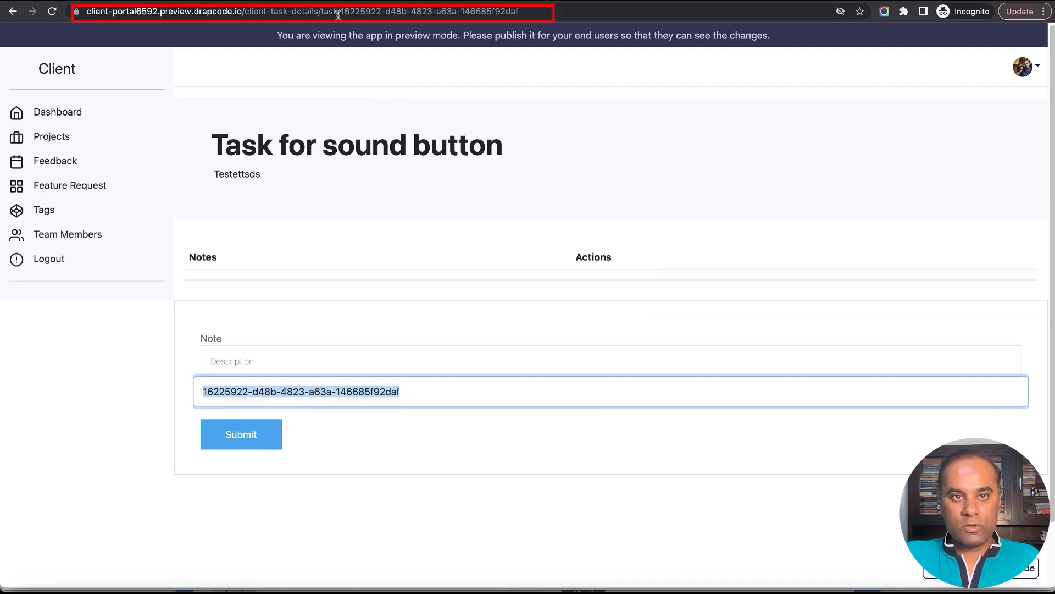
pyautogui.moveTo(367, 11); pyautogui.dragTo(405, 11)
pyautogui.click(12, 11)
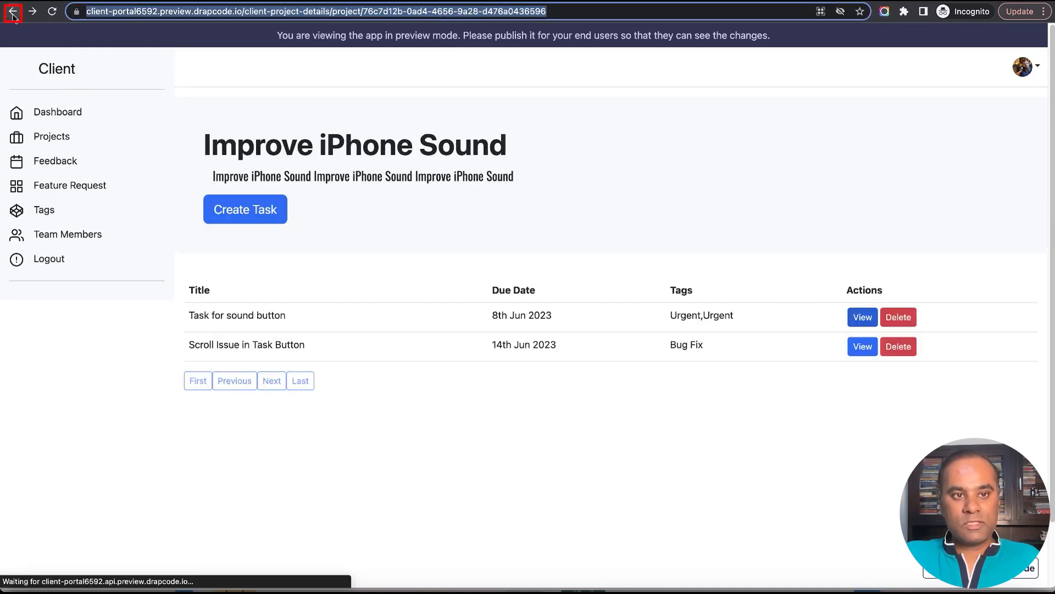
pyautogui.click(864, 346)
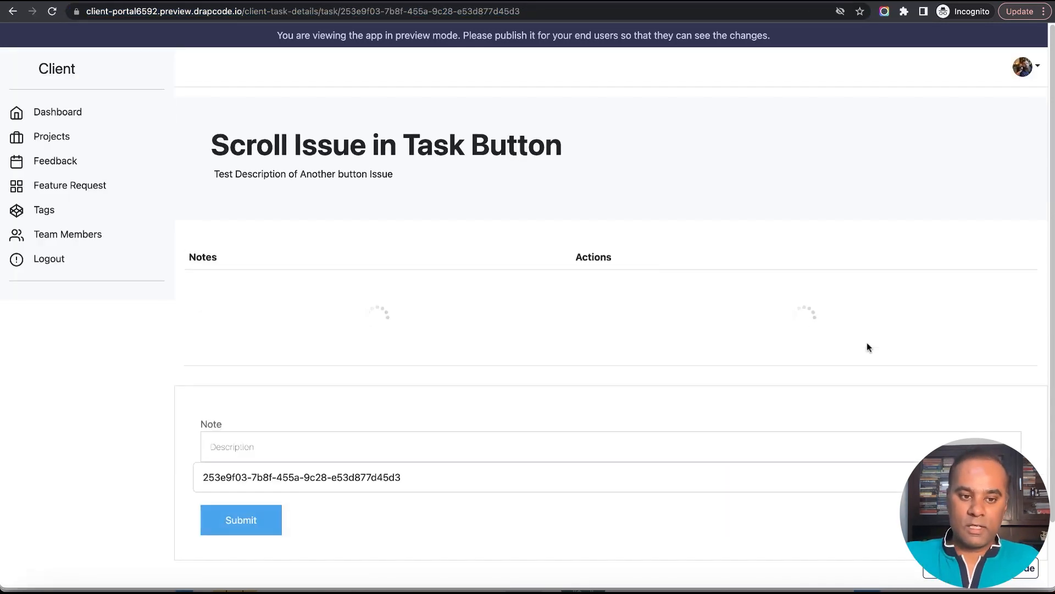
# Return to the page editor and set the task ID input's type to hidden.
pyautogui.hotkey('ctrl', 'Tab')
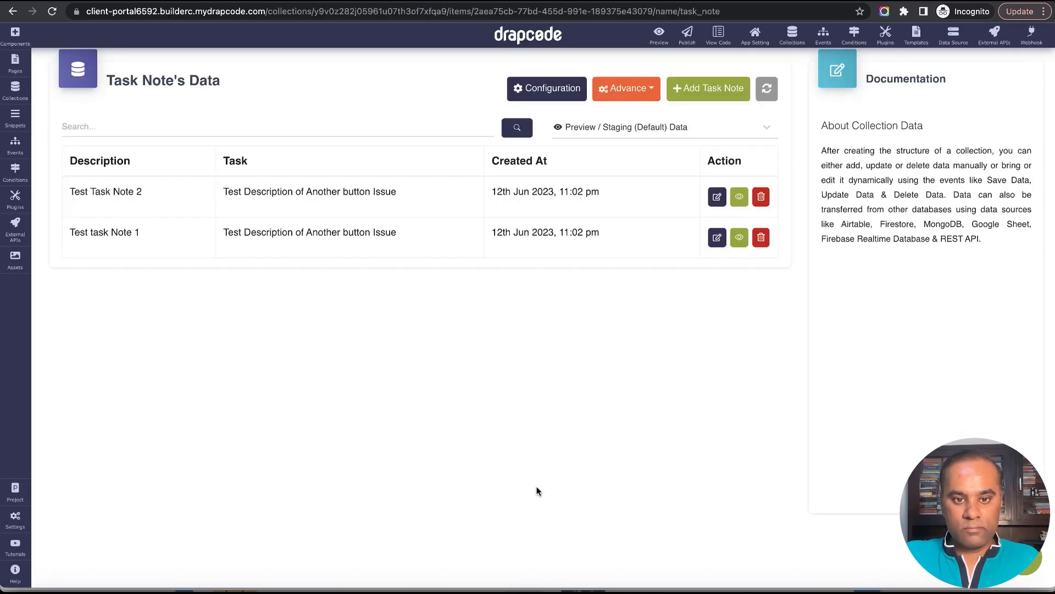
pyautogui.hotkey('ctrl', 'Tab')
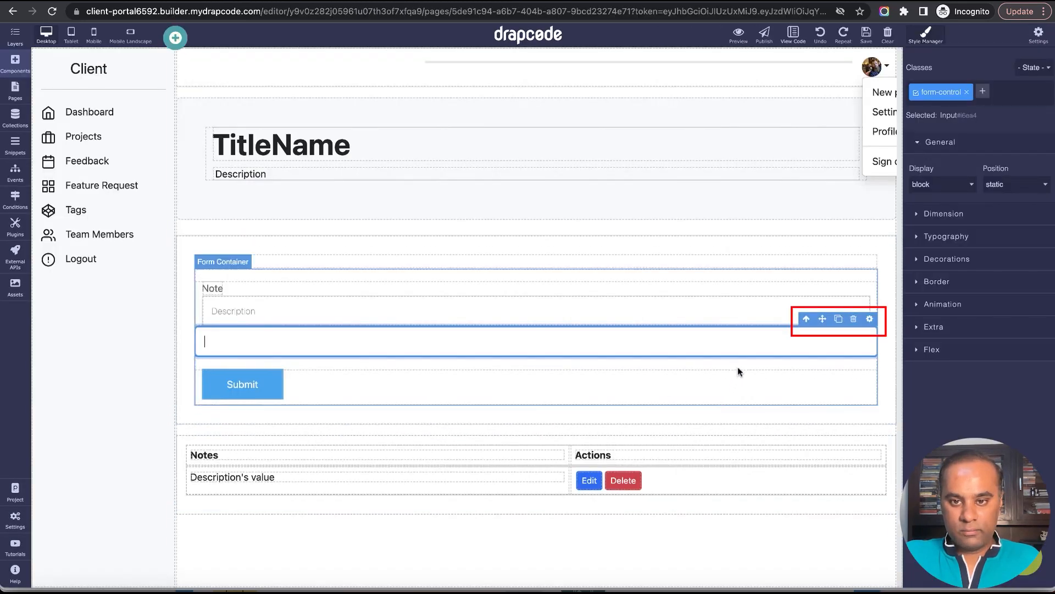
pyautogui.click(869, 319)
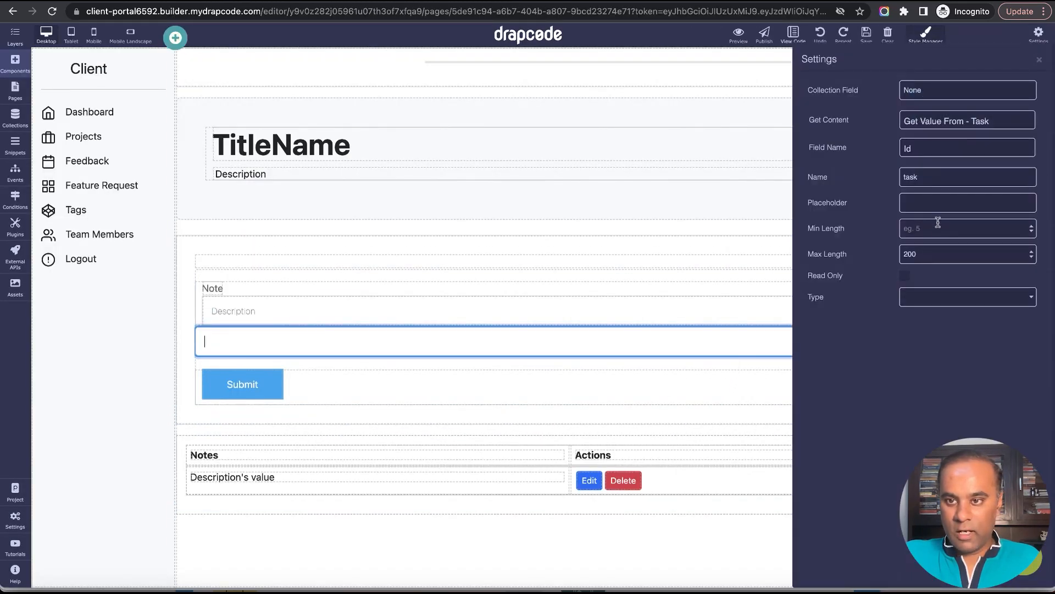
pyautogui.click(944, 304)
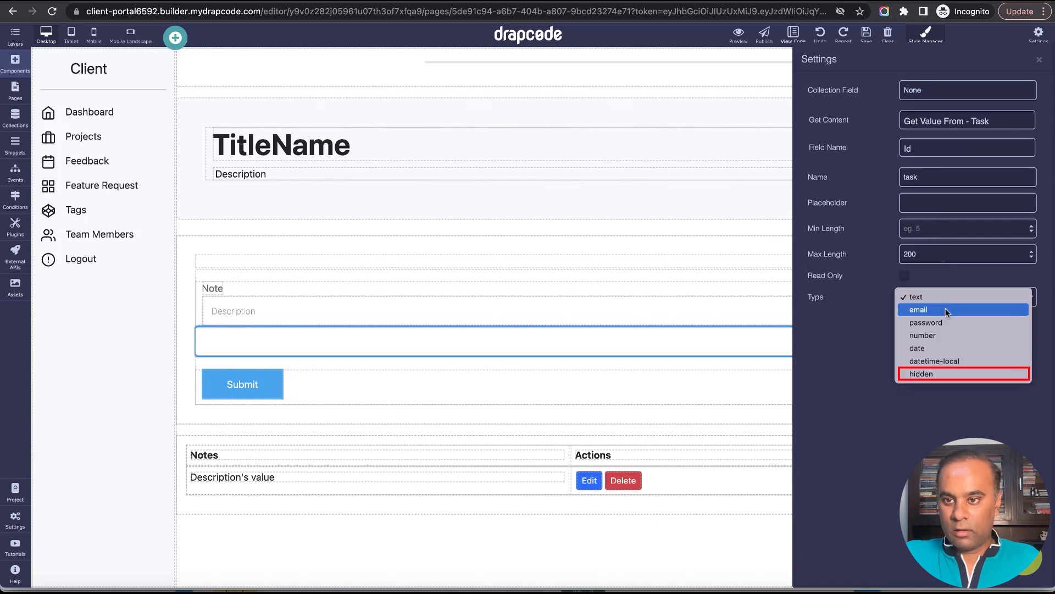
pyautogui.click(943, 372)
pyautogui.click(1038, 59)
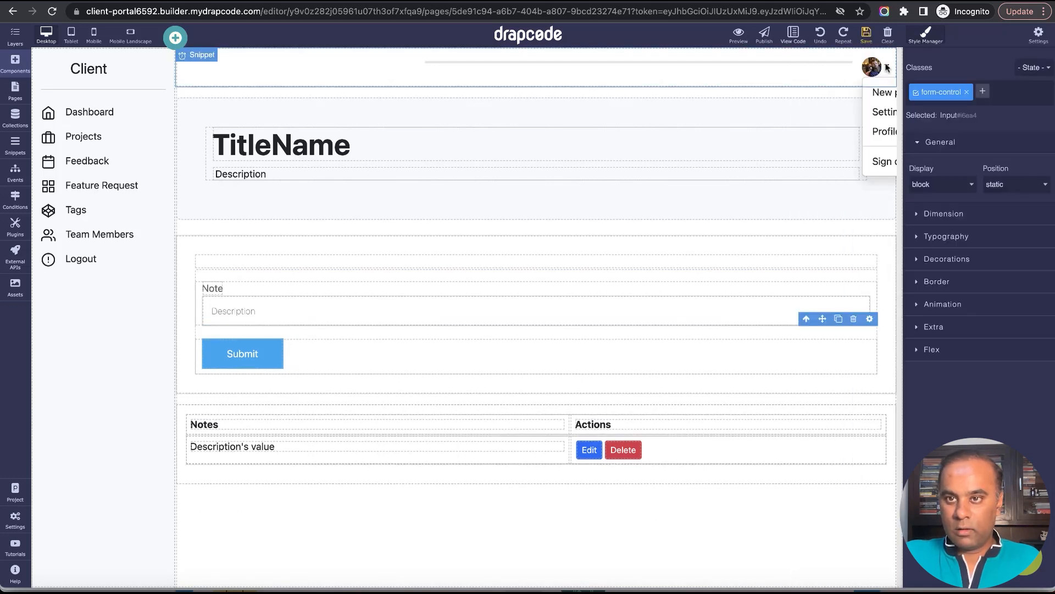
# Change the Submit button's text to "Add Note" and delete the empty column above the Note field.
pyautogui.click(274, 357)
pyautogui.click(275, 331)
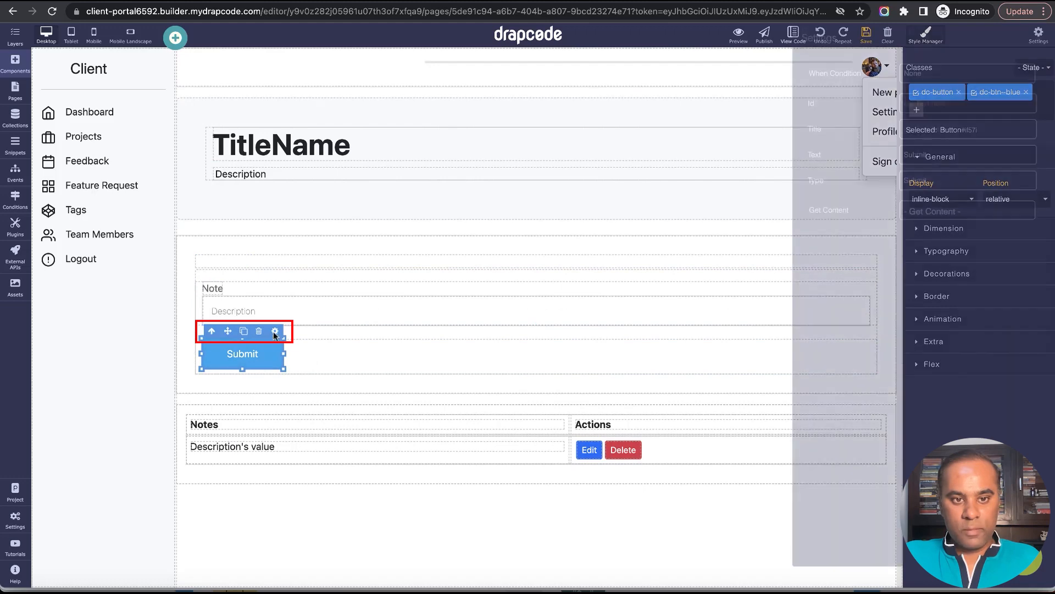
pyautogui.doubleClick(945, 171)
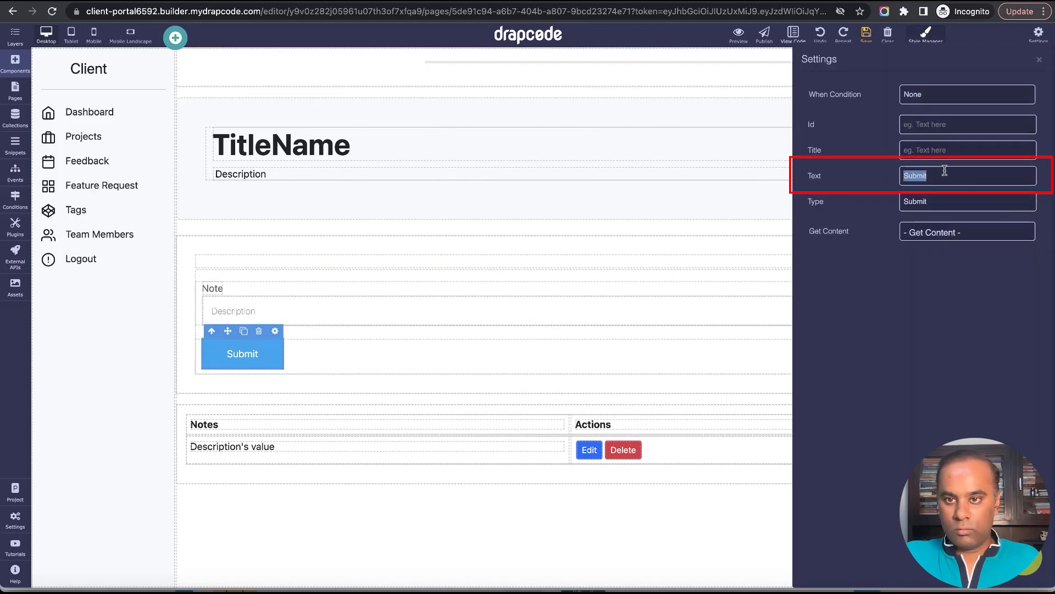
pyautogui.write('Add Note')
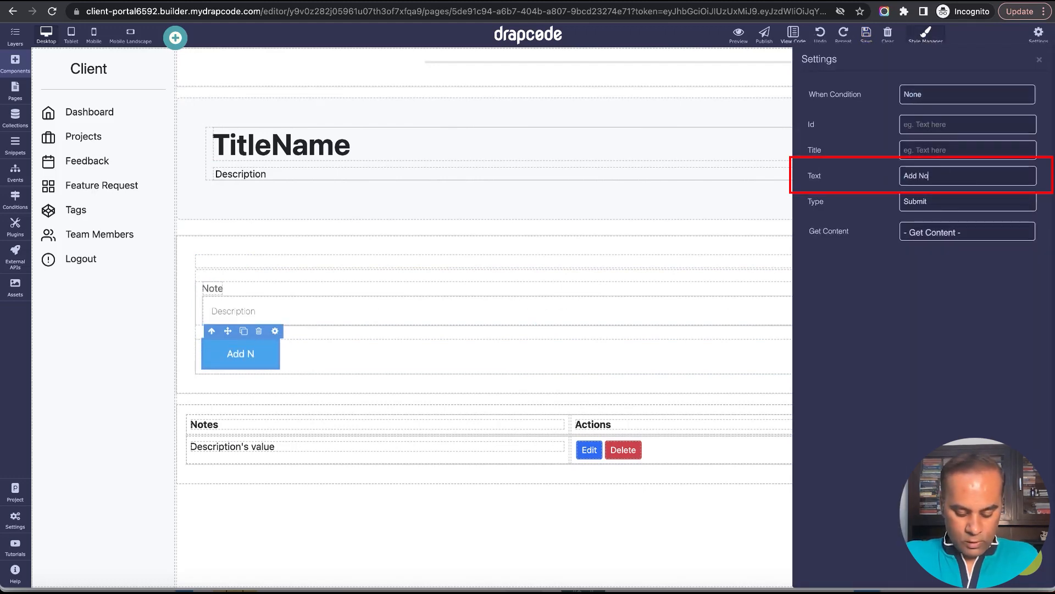
pyautogui.click(1039, 62)
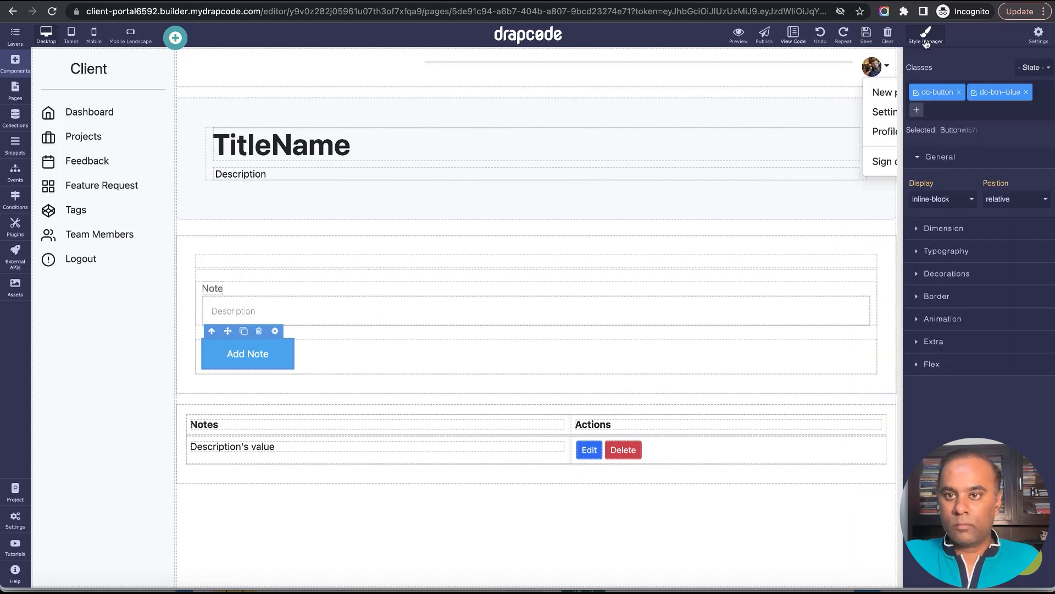
pyautogui.click(543, 264)
pyautogui.click(853, 250)
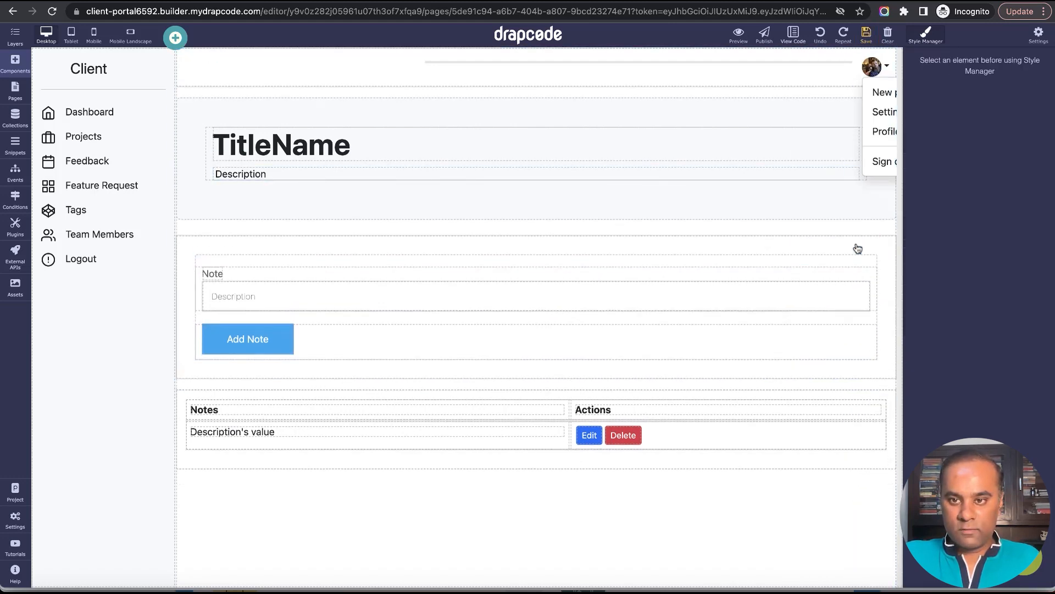
# Locate the column holding the notes table in the page's layer structure and duplicate it.
pyautogui.click(785, 252)
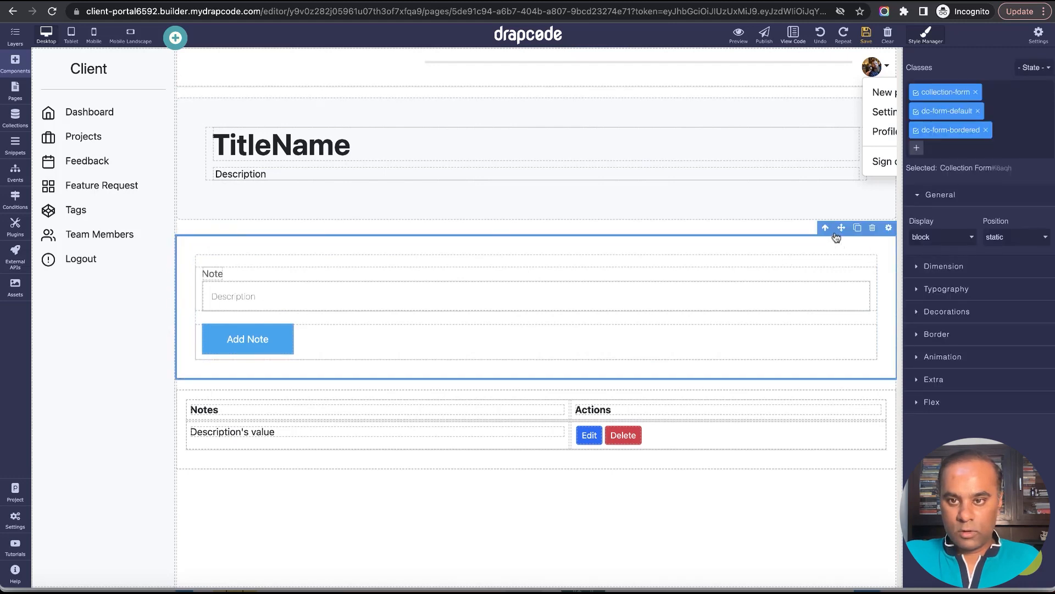
pyautogui.click(841, 400)
pyautogui.click(825, 381)
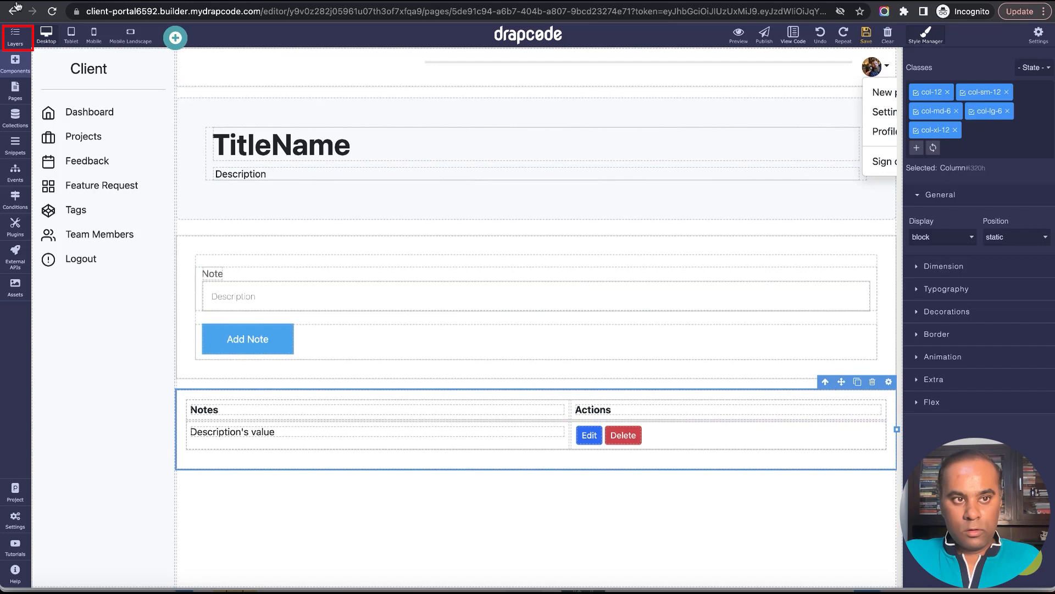
pyautogui.click(15, 36)
pyautogui.click(89, 278)
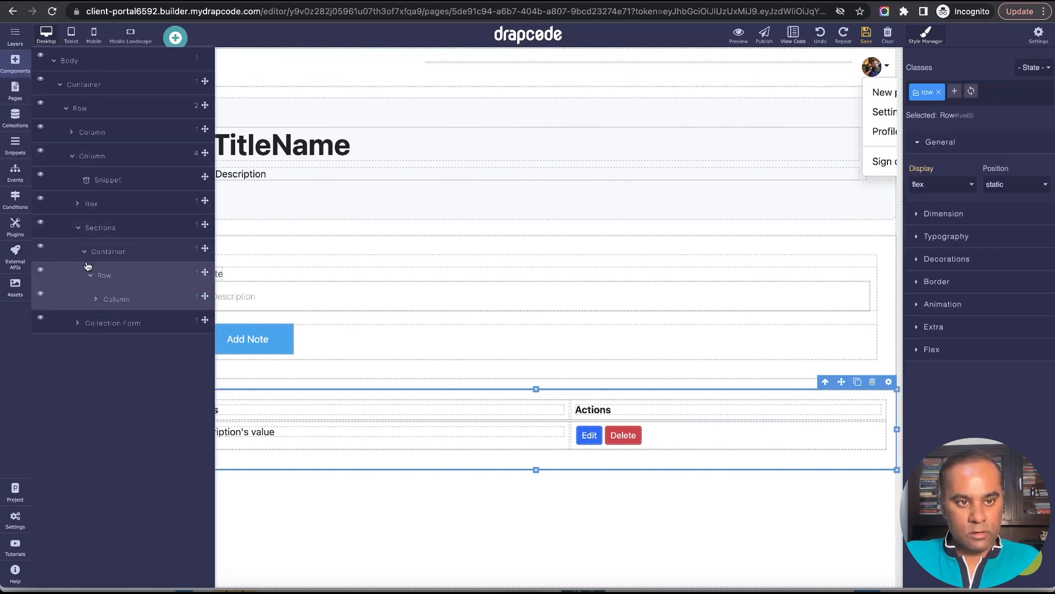
pyautogui.click(97, 304)
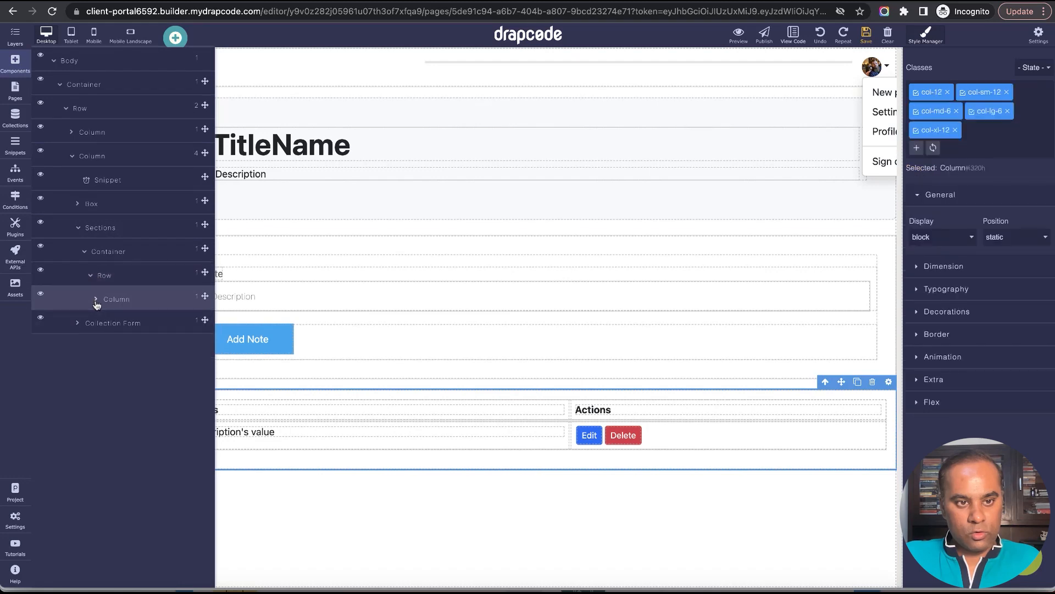
pyautogui.click(857, 381)
pyautogui.click(826, 485)
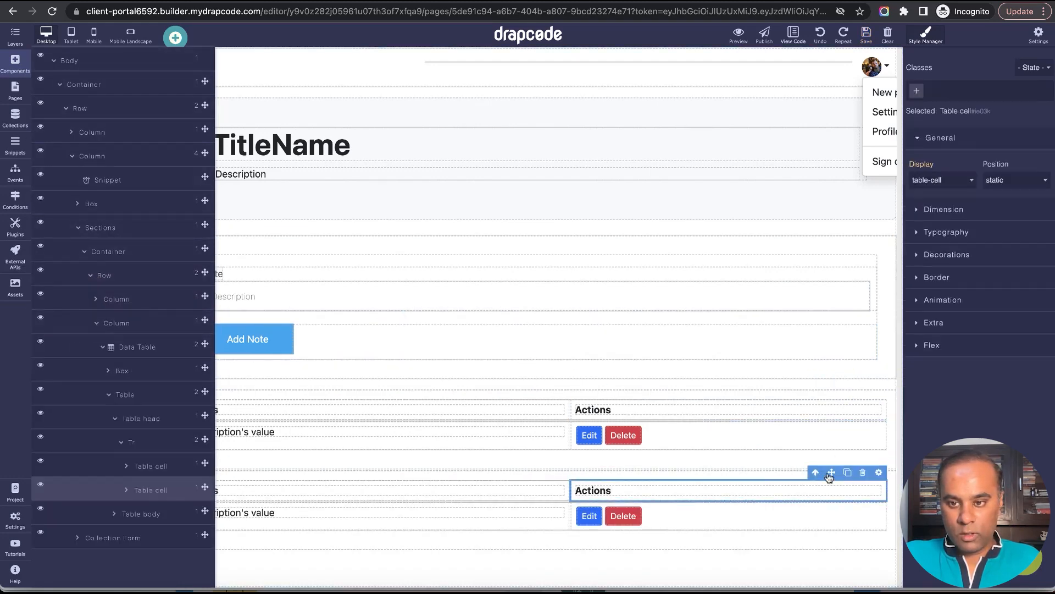
# Delete the data table from the duplicated column, leaving the column empty.
pyautogui.click(817, 472)
pyautogui.click(817, 473)
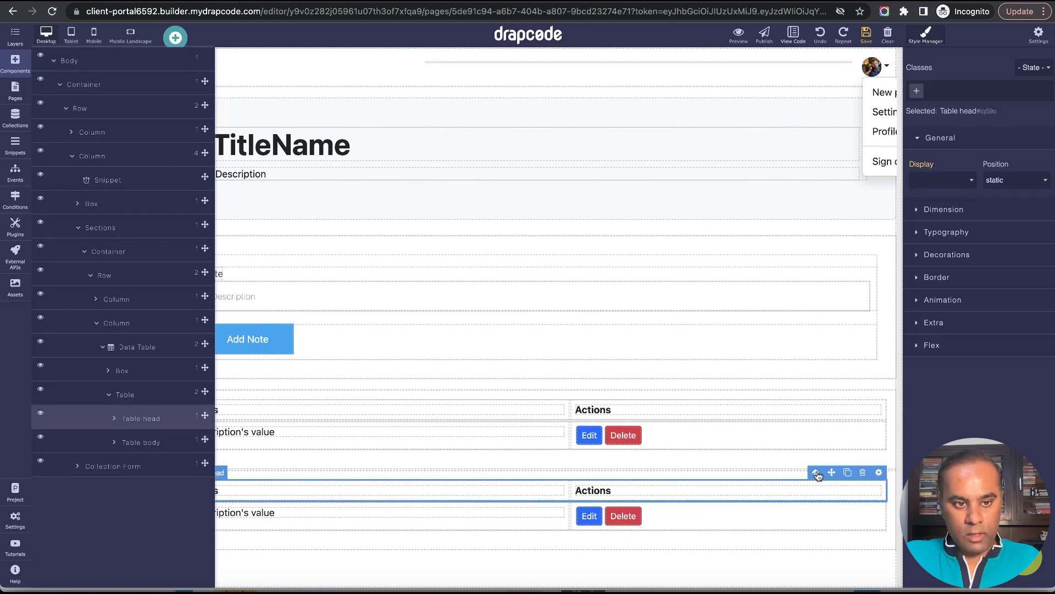
pyautogui.click(817, 473)
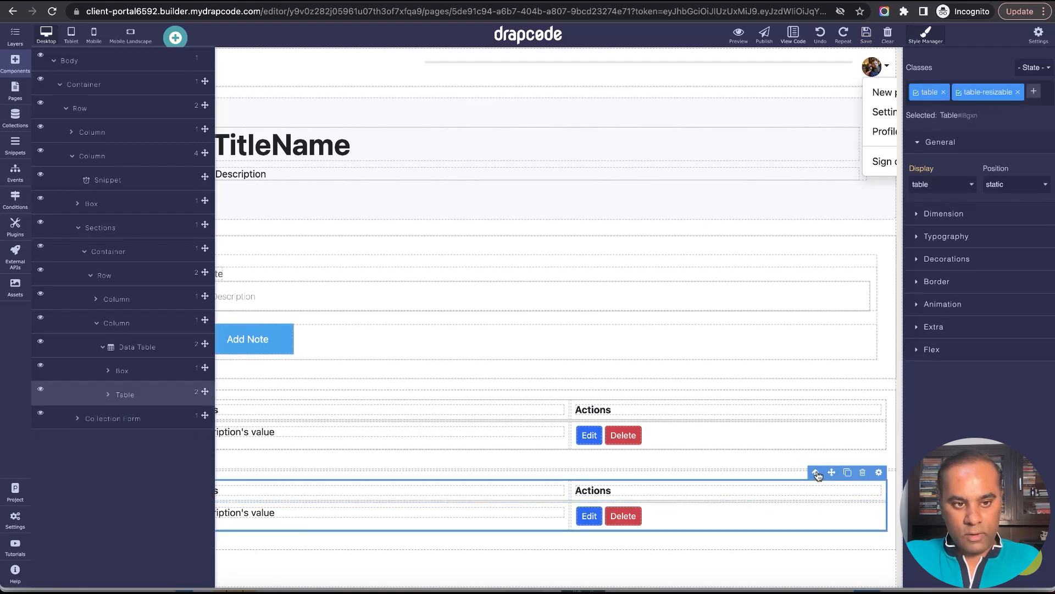
pyautogui.click(817, 472)
pyautogui.click(877, 472)
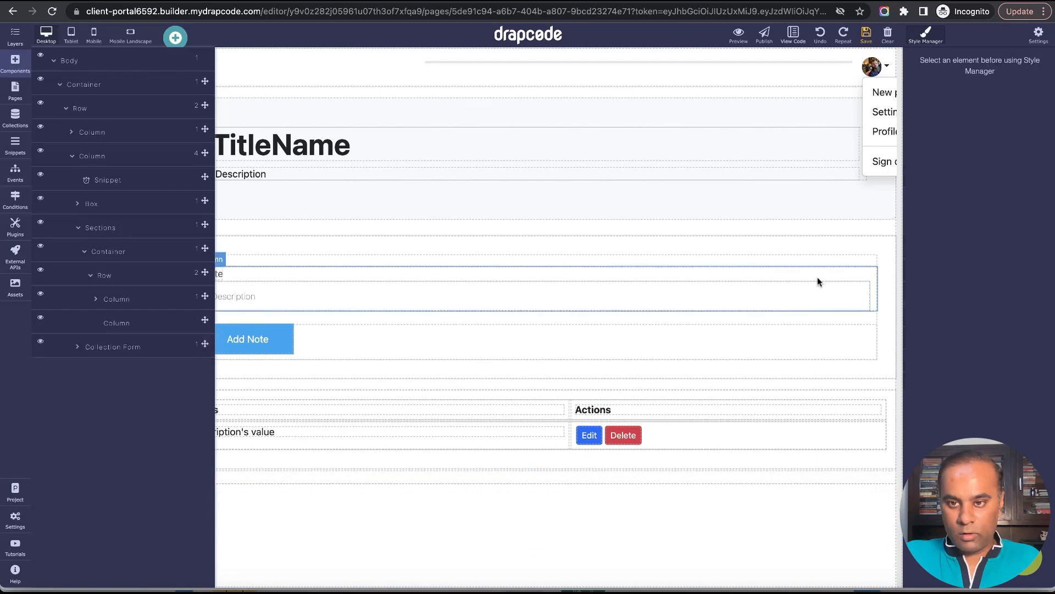
# Move the Add Note collection form into the empty column beneath the notes table and check its place in the layer structure.
pyautogui.moveTo(811, 242)
pyautogui.mouseDown()
pyautogui.moveTo(786, 483)
pyautogui.moveTo(662, 477)
pyautogui.mouseUp()
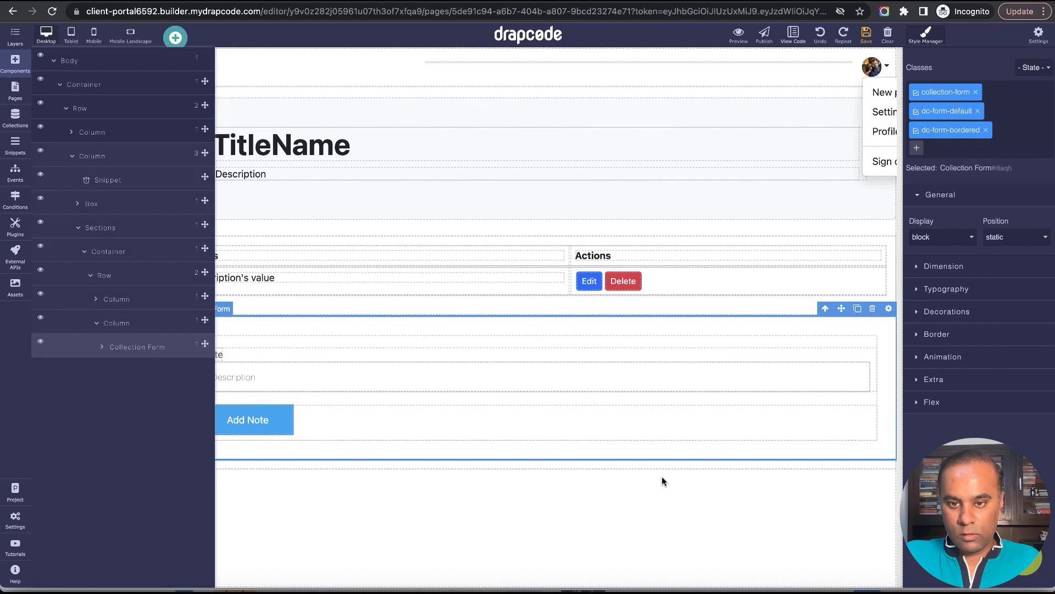
pyautogui.click(12, 40)
pyautogui.click(15, 64)
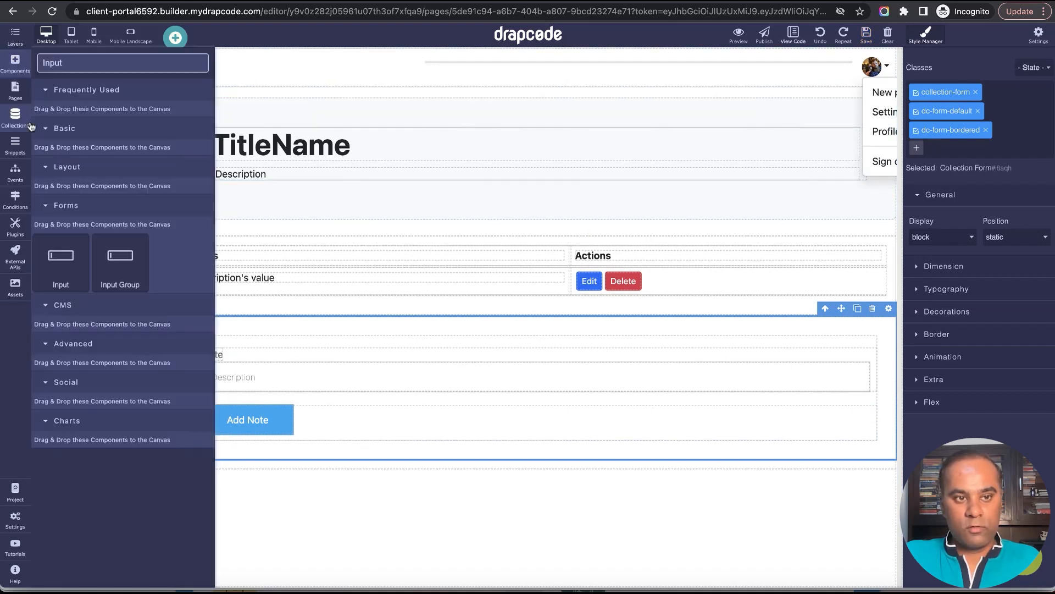
pyautogui.click(15, 36)
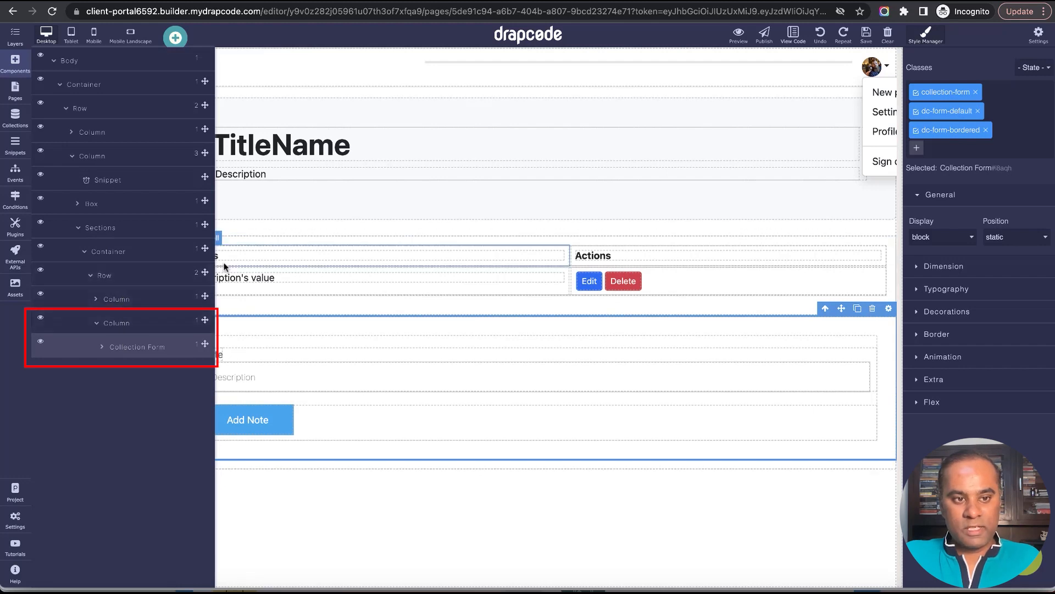
pyautogui.click(12, 37)
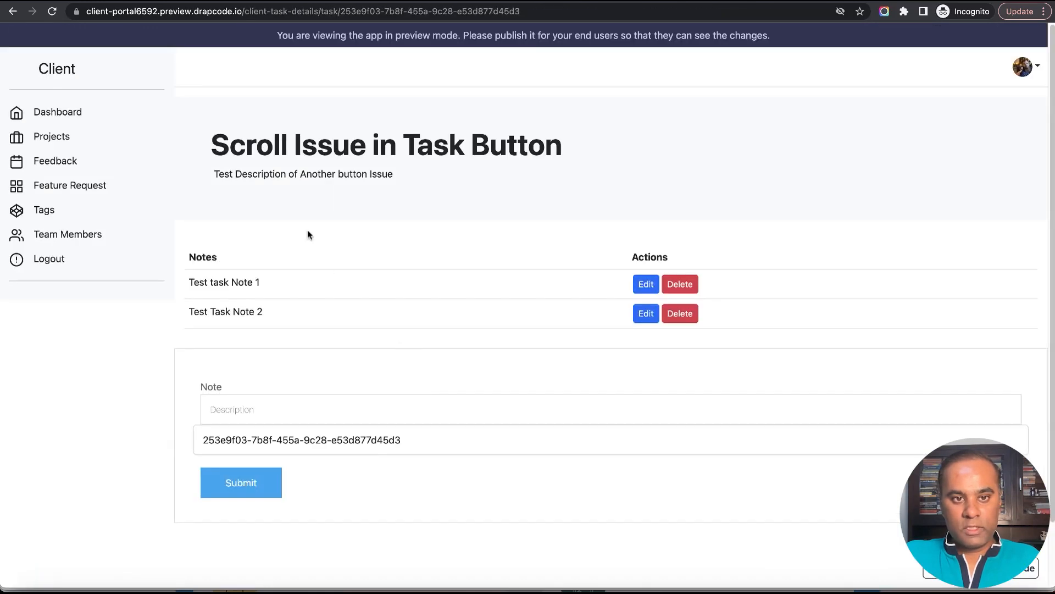
# Reload the task details preview and check the notes table and the Add Note form.
pyautogui.click(52, 11)
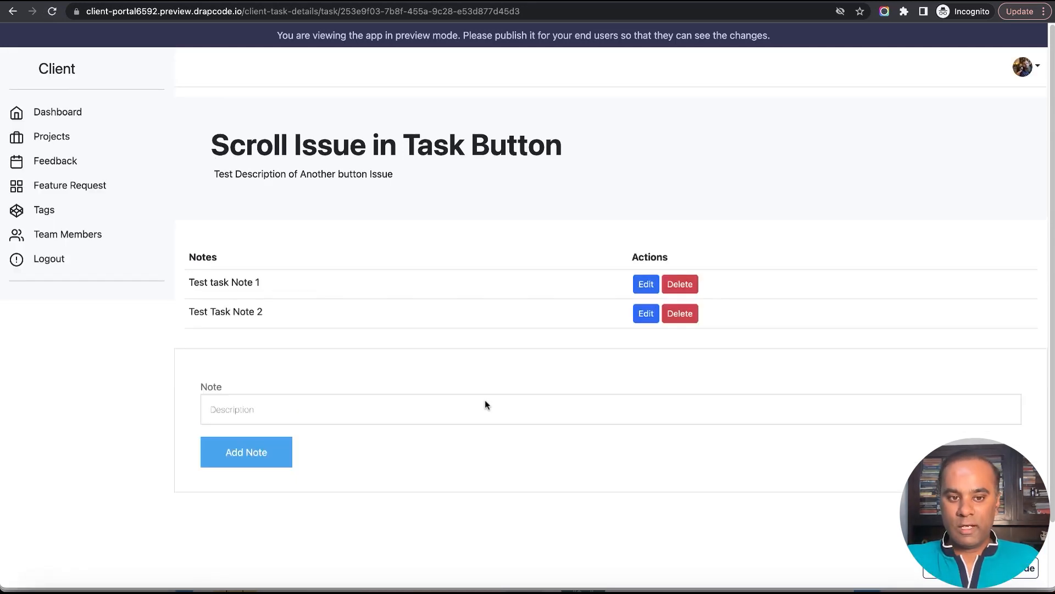
pyautogui.click(485, 409)
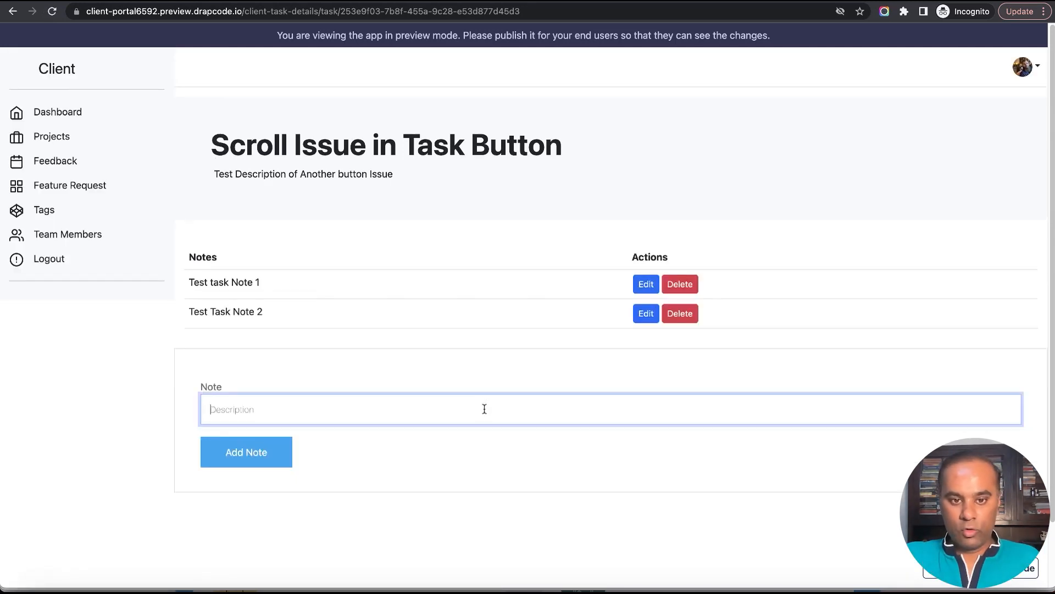
pyautogui.click(464, 449)
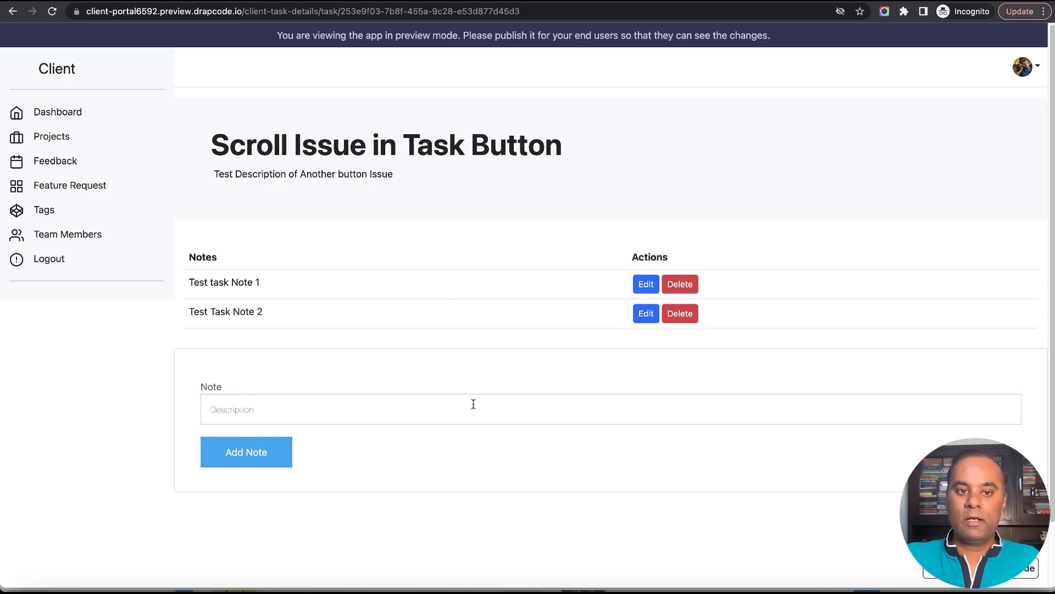
# Return to the builder and create a new event named "Add New Task Note".
pyautogui.hotkey('ctrl', 'Tab')
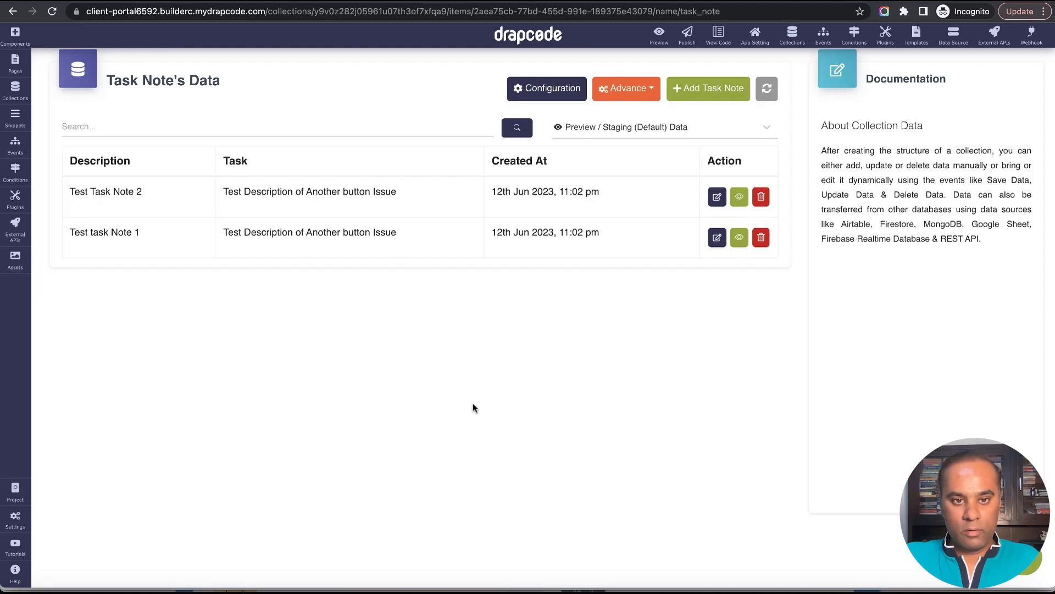
pyautogui.click(15, 144)
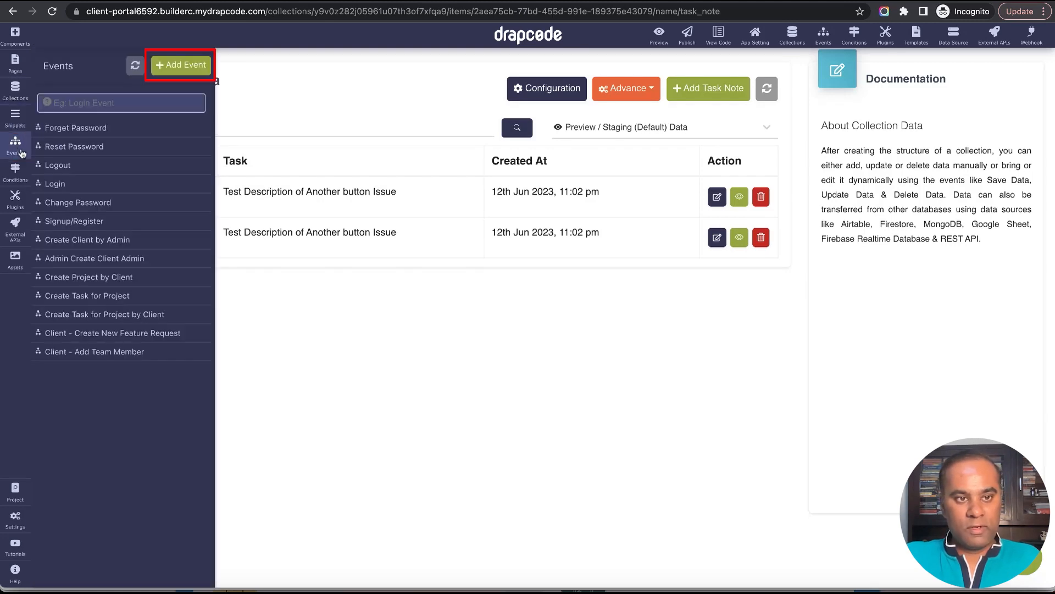
pyautogui.click(187, 65)
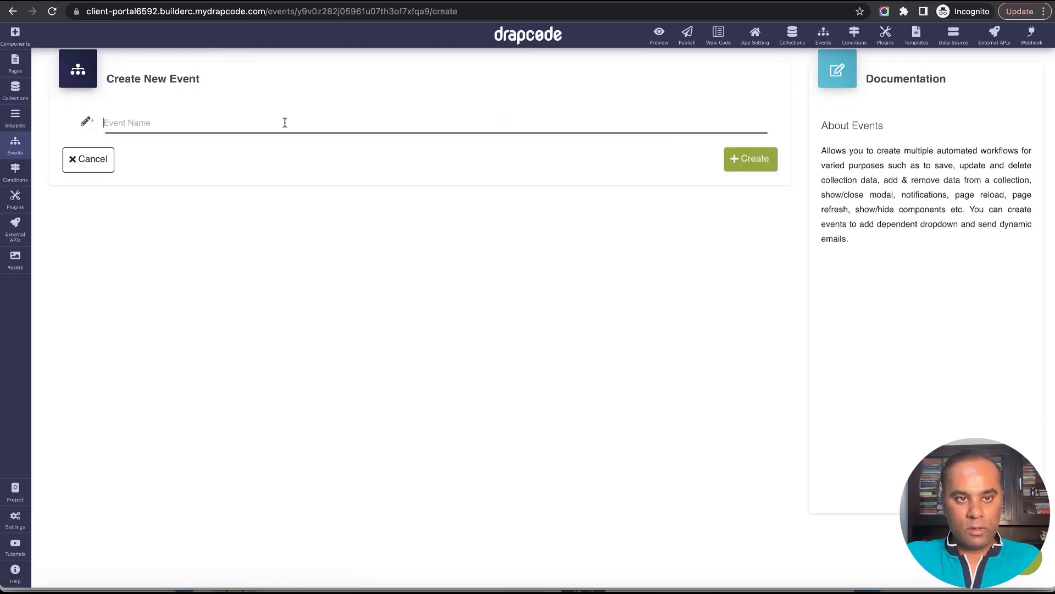
pyautogui.write('Add New Task Note')
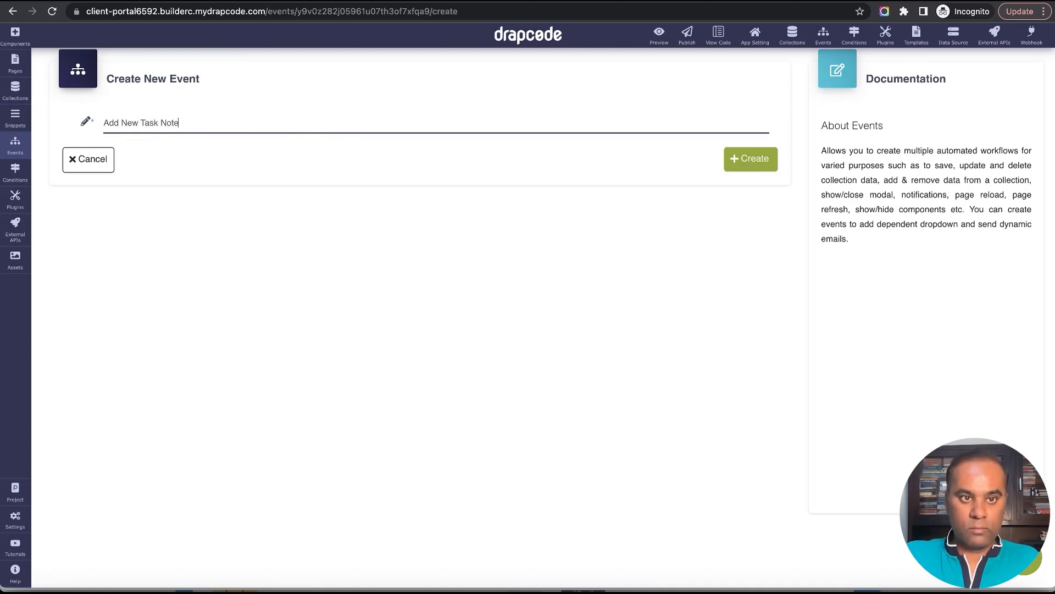
pyautogui.click(756, 159)
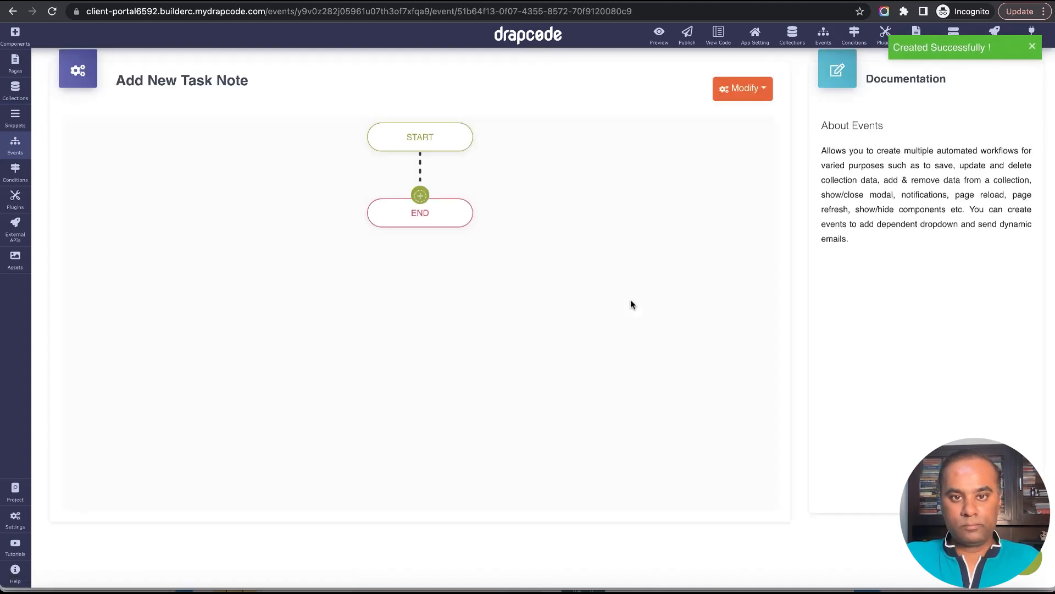
# Add a Save Data action to the event and set its collection to Task Note.
pyautogui.click(419, 195)
pyautogui.moveTo(465, 345)
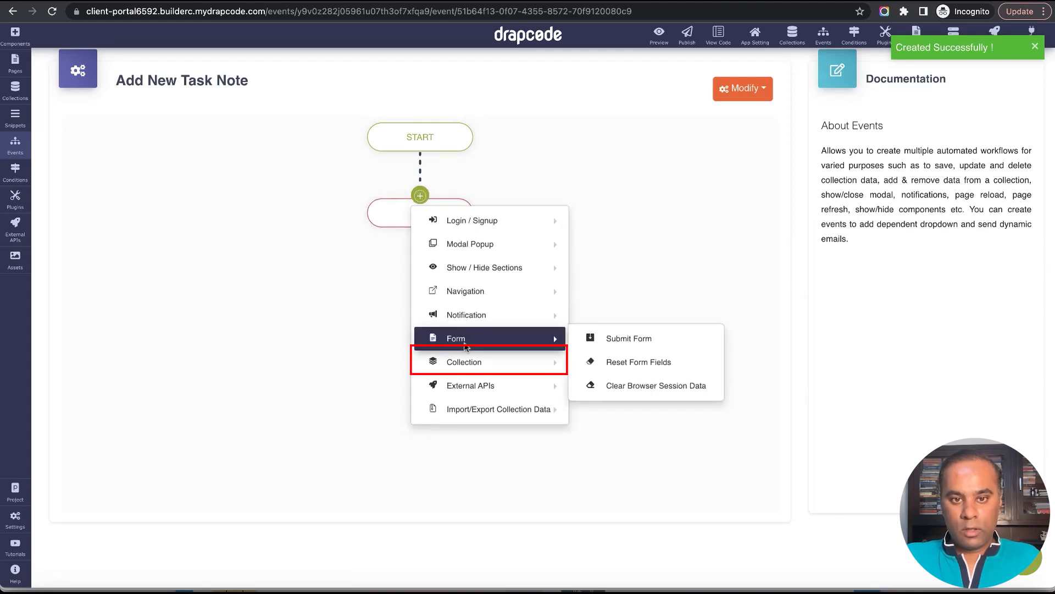
pyautogui.moveTo(520, 365)
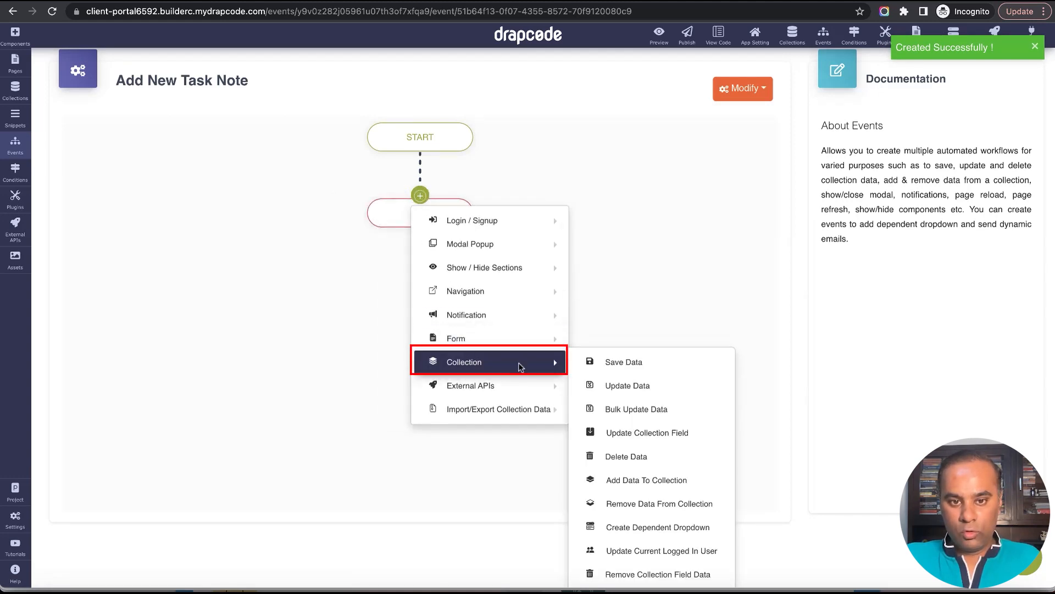
pyautogui.click(632, 360)
pyautogui.click(536, 164)
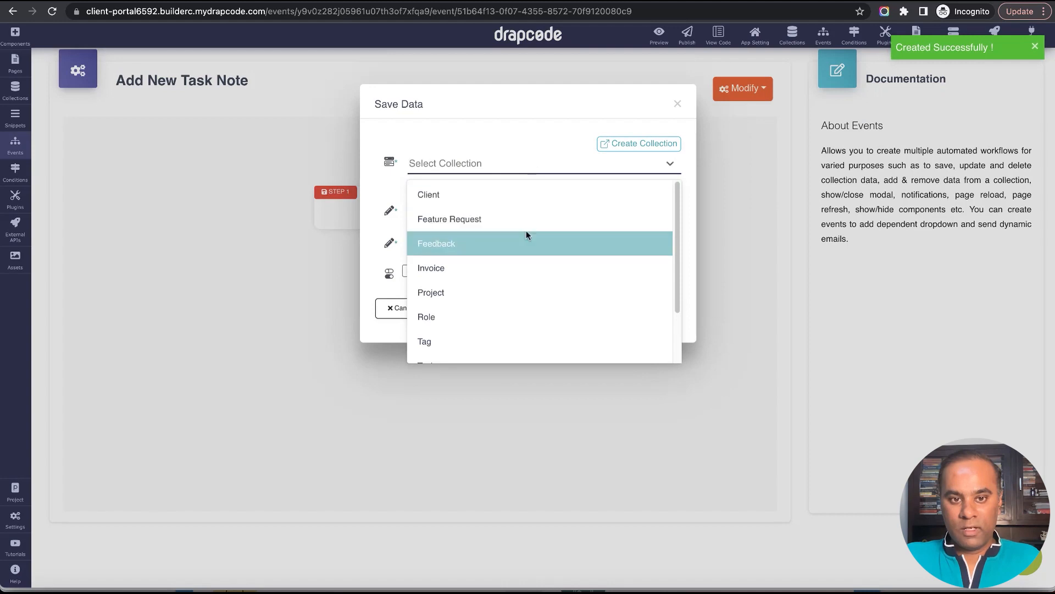
pyautogui.scroll(-3, 526, 259)
pyautogui.click(513, 322)
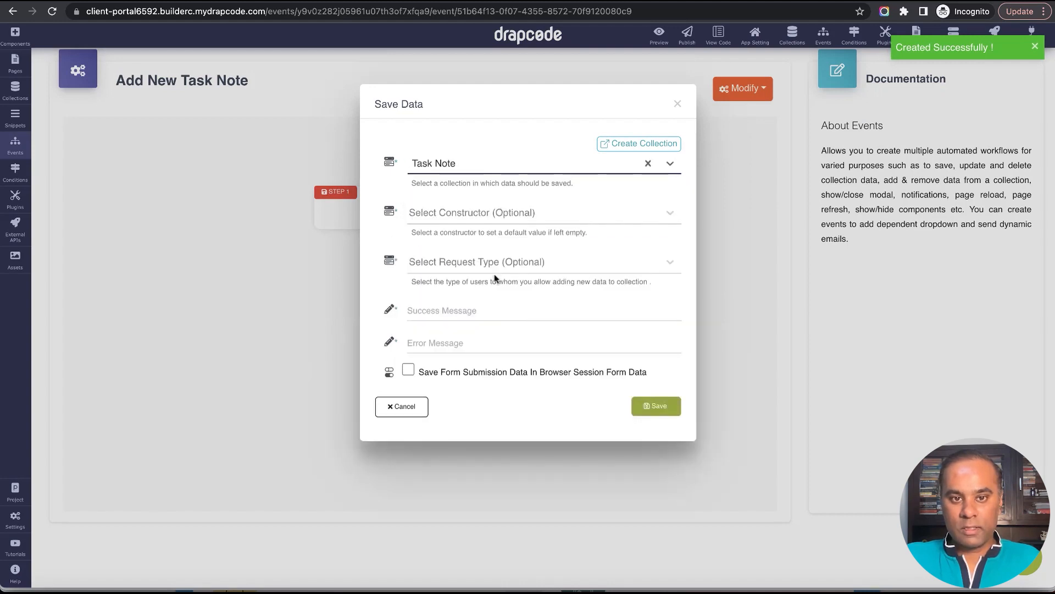
# Set the success message to "Task Note Added Successfully" and the error message to "Error", and save the action.
pyautogui.click(495, 310)
pyautogui.write('Task')
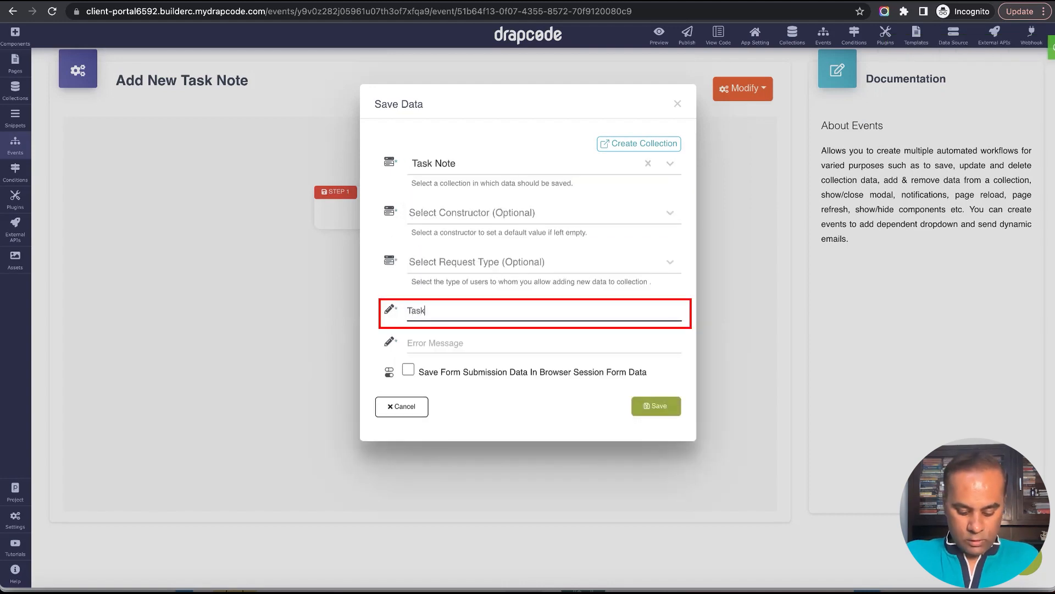
pyautogui.write(' Note Addedd Successfully')
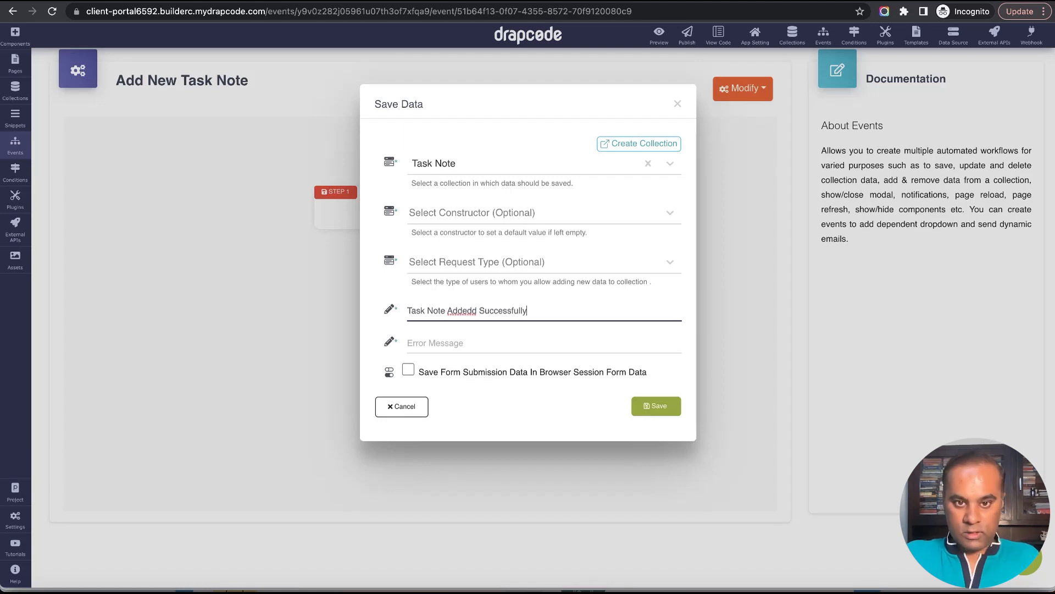
pyautogui.press('Tab')
pyautogui.write('E')
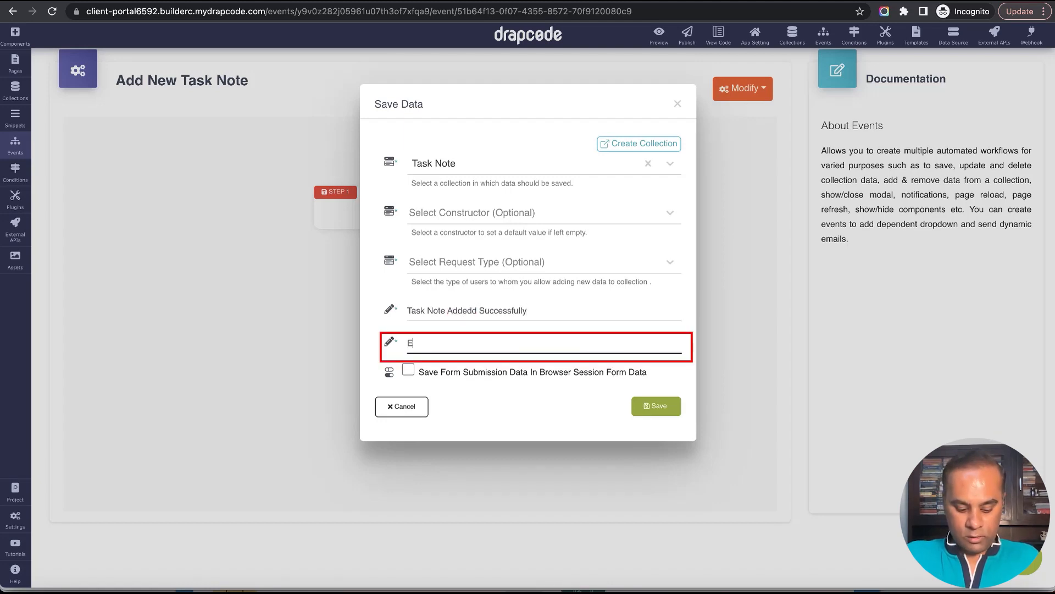
pyautogui.doubleClick(474, 309)
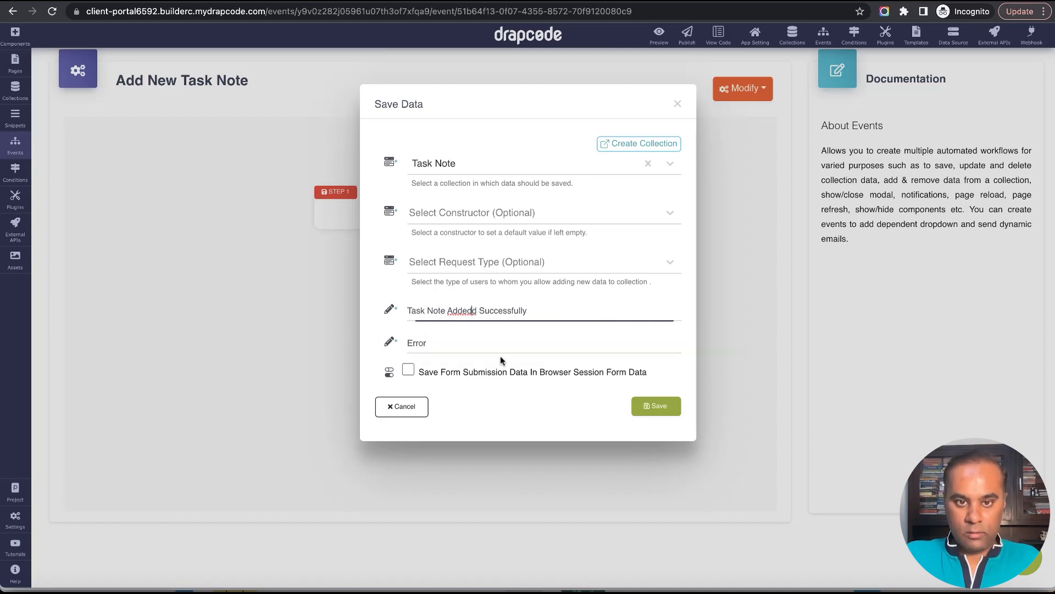
pyautogui.write('Added')
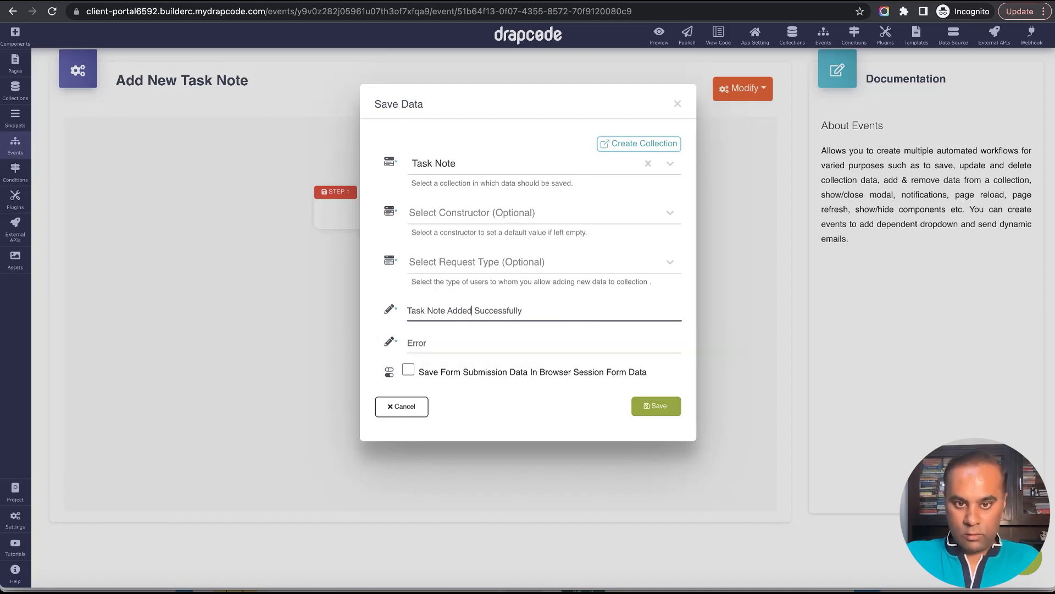
pyautogui.click(655, 407)
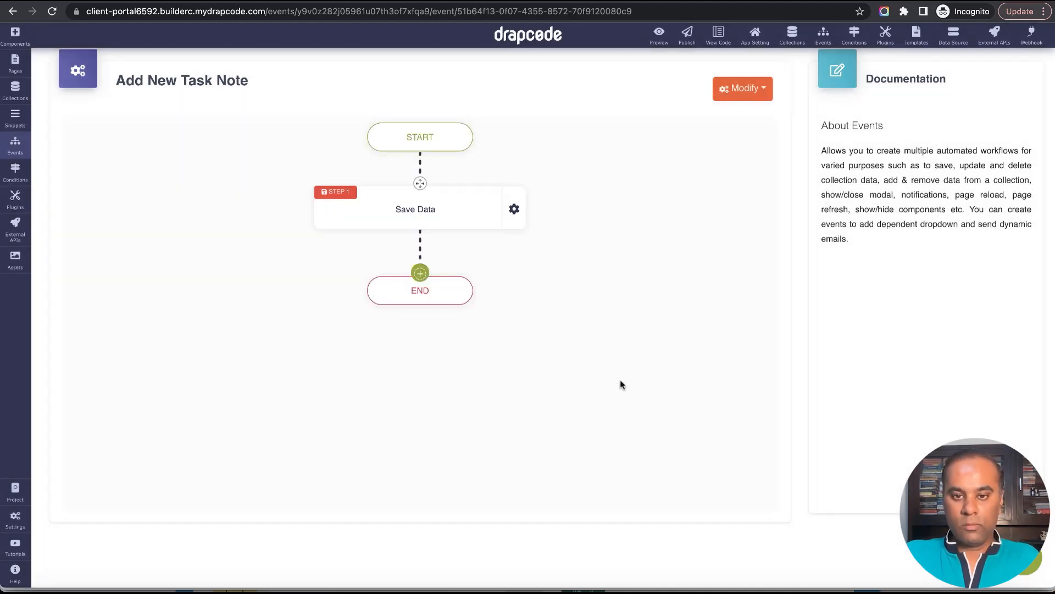
# Add a Refresh Section action after Save Data and set its page to Client - Task Details.
pyautogui.click(420, 273)
pyautogui.moveTo(428, 299)
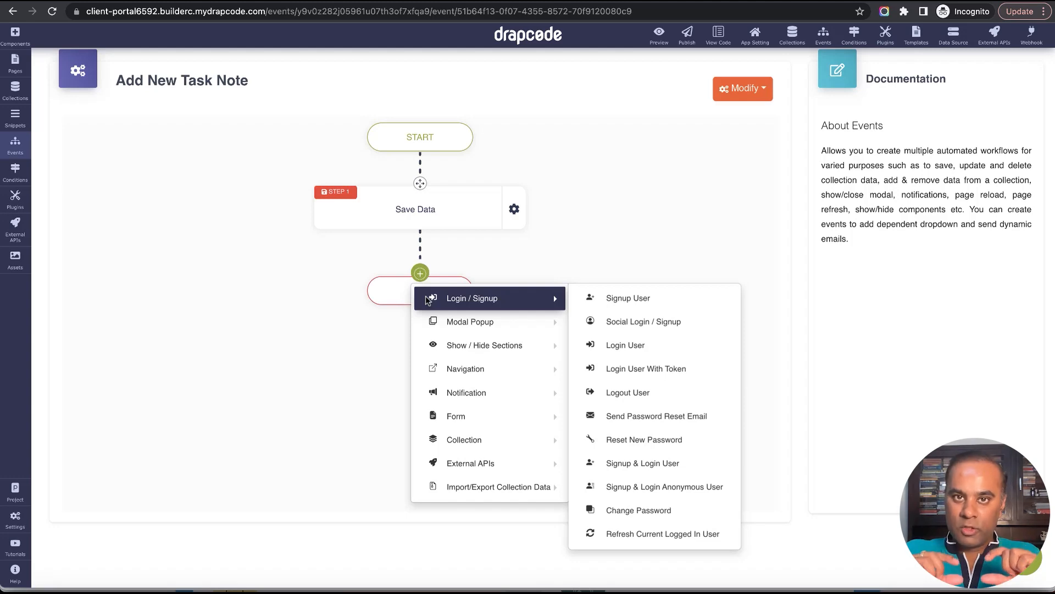
pyautogui.moveTo(494, 394)
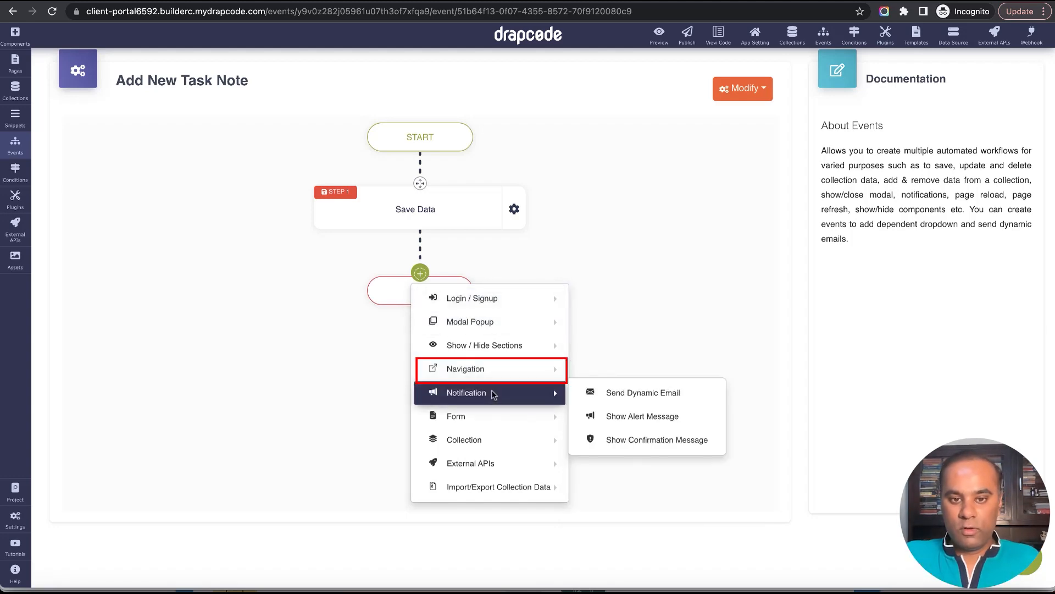
pyautogui.moveTo(484, 369)
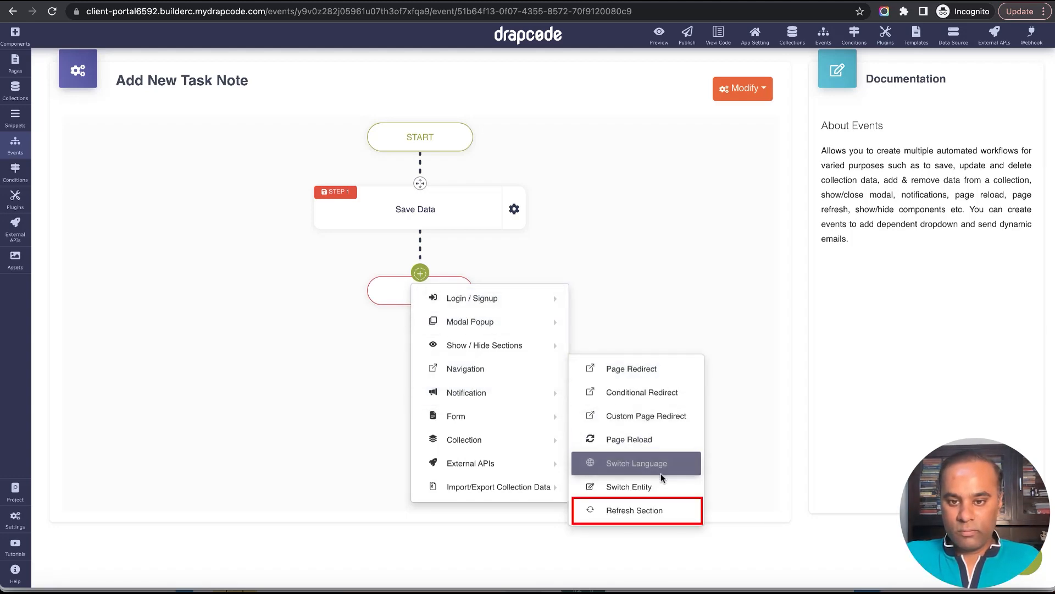
pyautogui.click(658, 510)
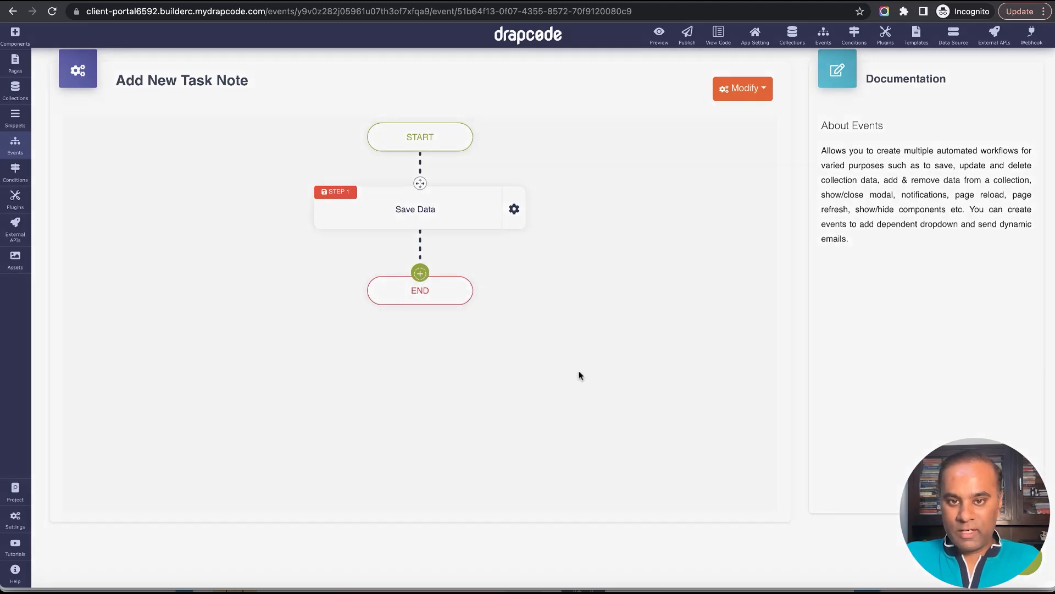
pyautogui.click(497, 165)
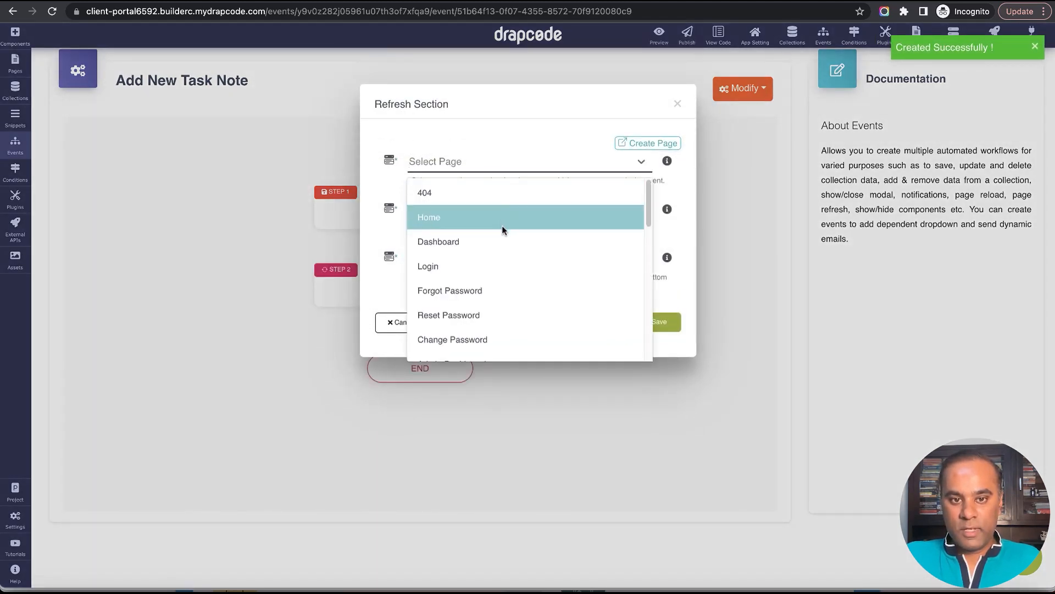
pyautogui.scroll(-5, 502, 225)
pyautogui.write('task')
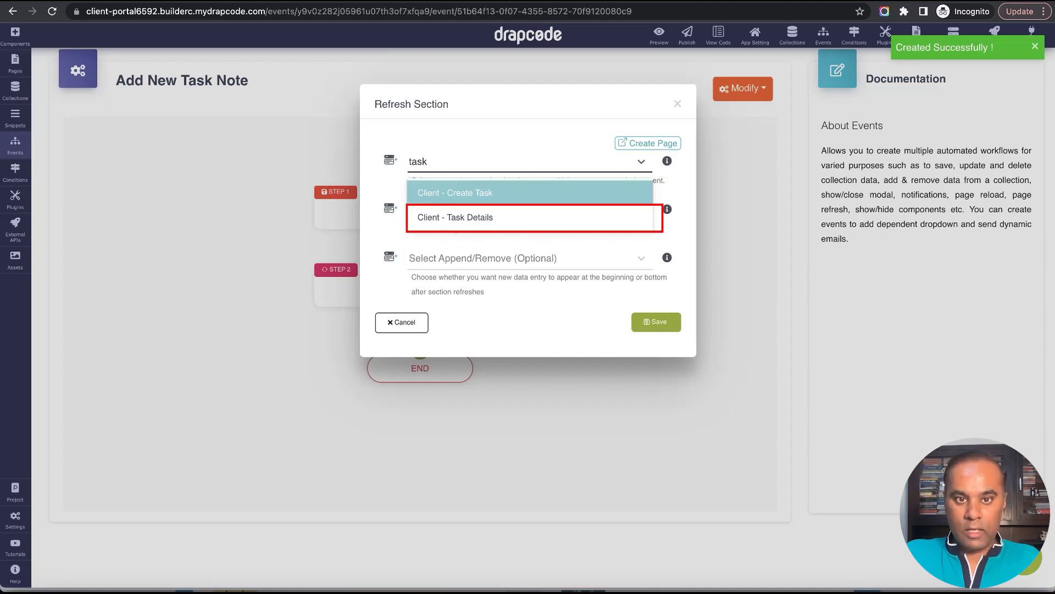
pyautogui.click(522, 227)
# Set the refresh component to the Data Table with new entries appended at the End, and save the action.
pyautogui.click(509, 220)
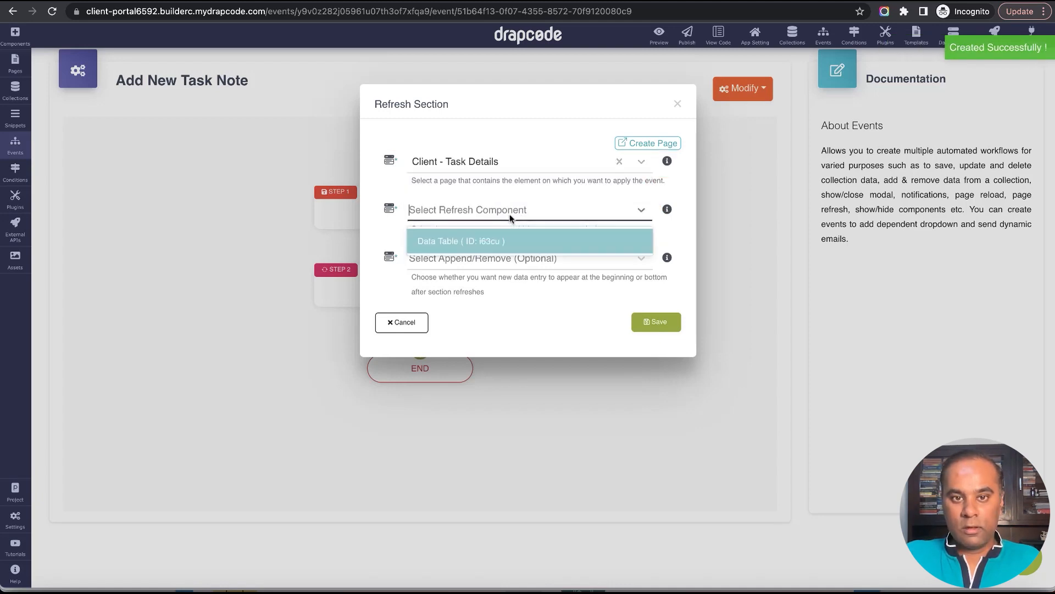
pyautogui.click(499, 240)
pyautogui.click(499, 260)
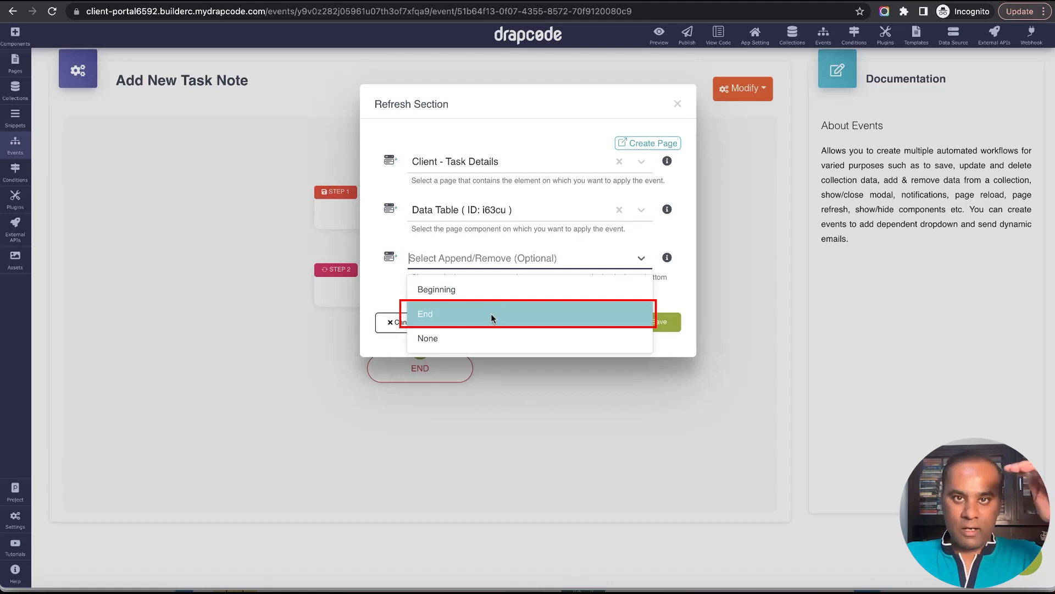
pyautogui.click(490, 313)
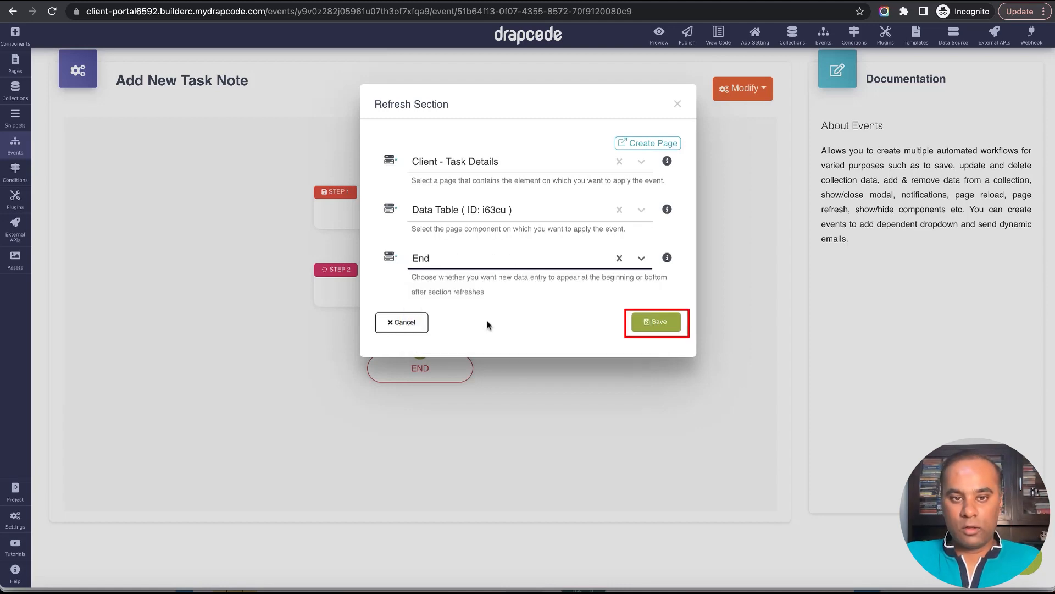
pyautogui.click(648, 325)
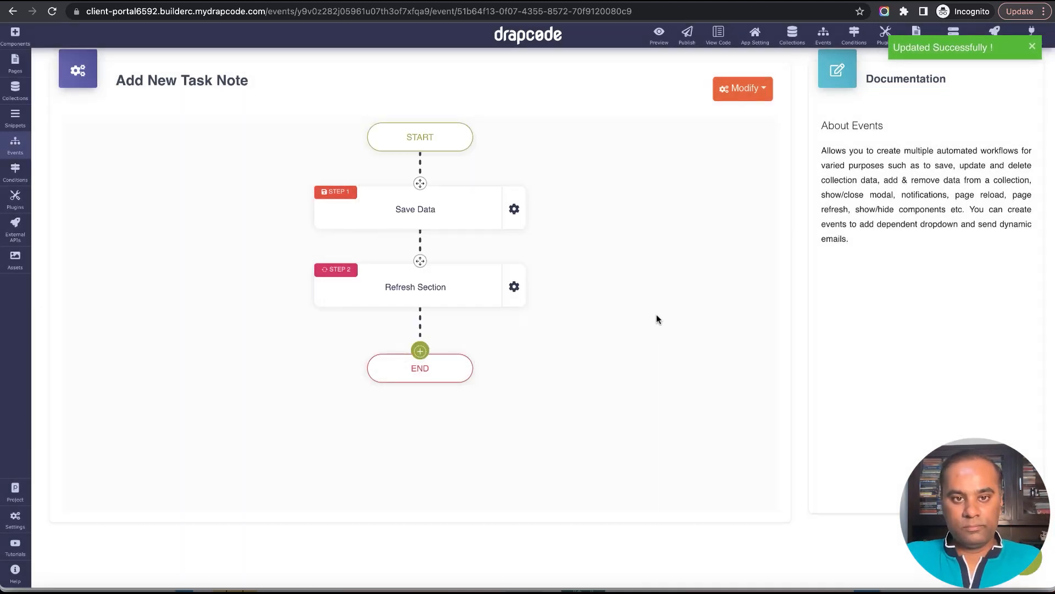
# Find the task pages and open the Client - Task Details page in the editor.
pyautogui.click(17, 70)
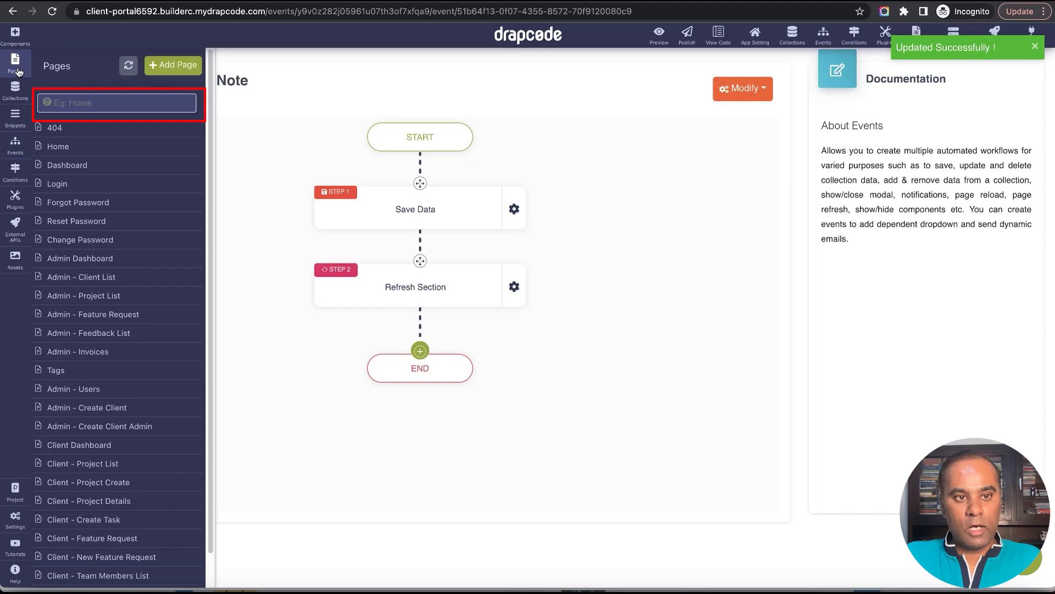
pyautogui.click(74, 105)
pyautogui.write('task')
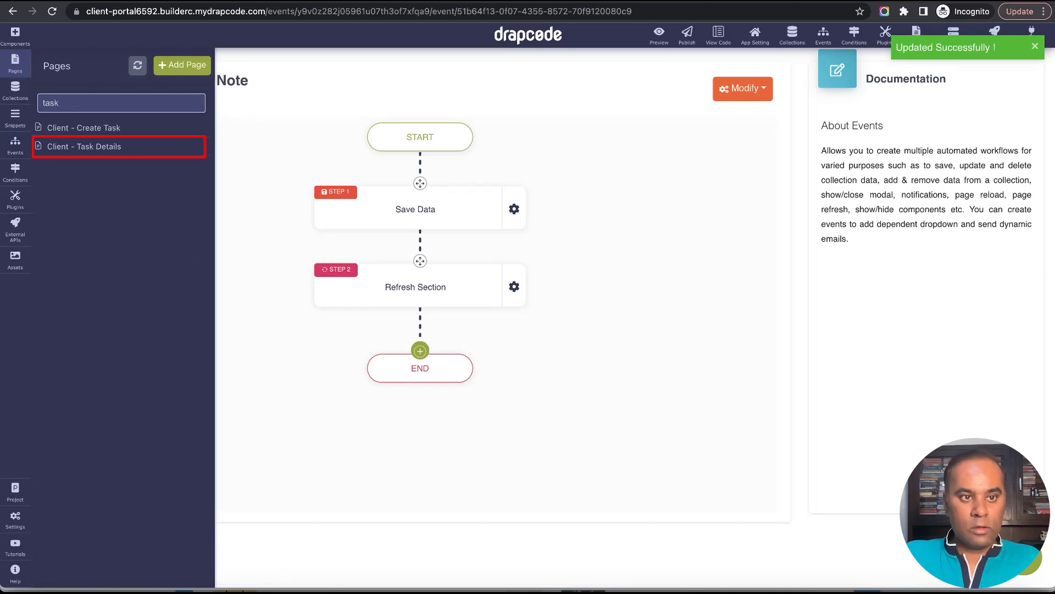
pyautogui.click(116, 157)
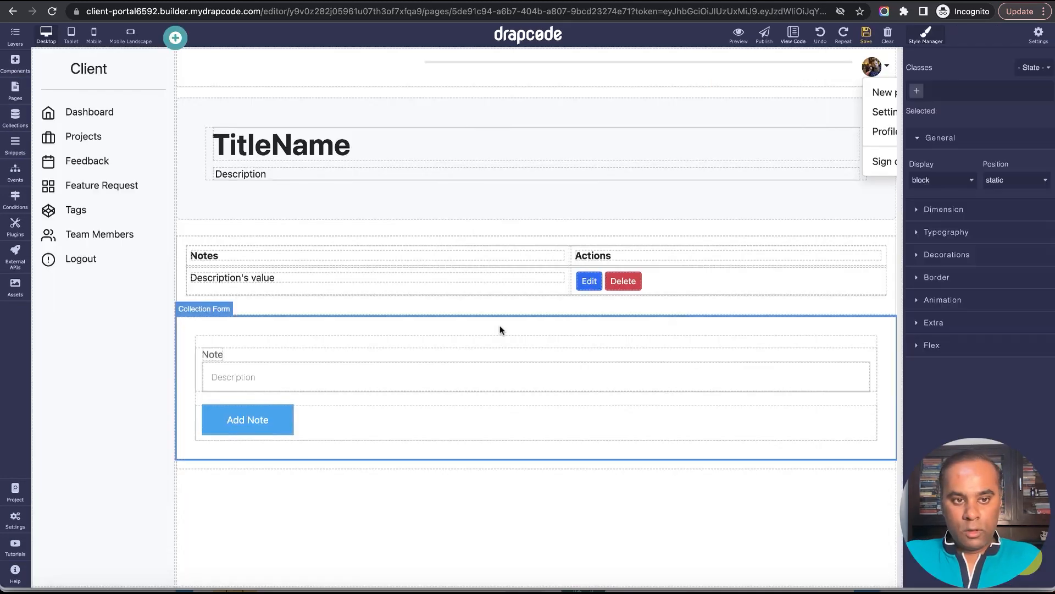
# Set the Add Note collection form's event to Add New Task Note.
pyautogui.click(888, 309)
pyautogui.click(899, 250)
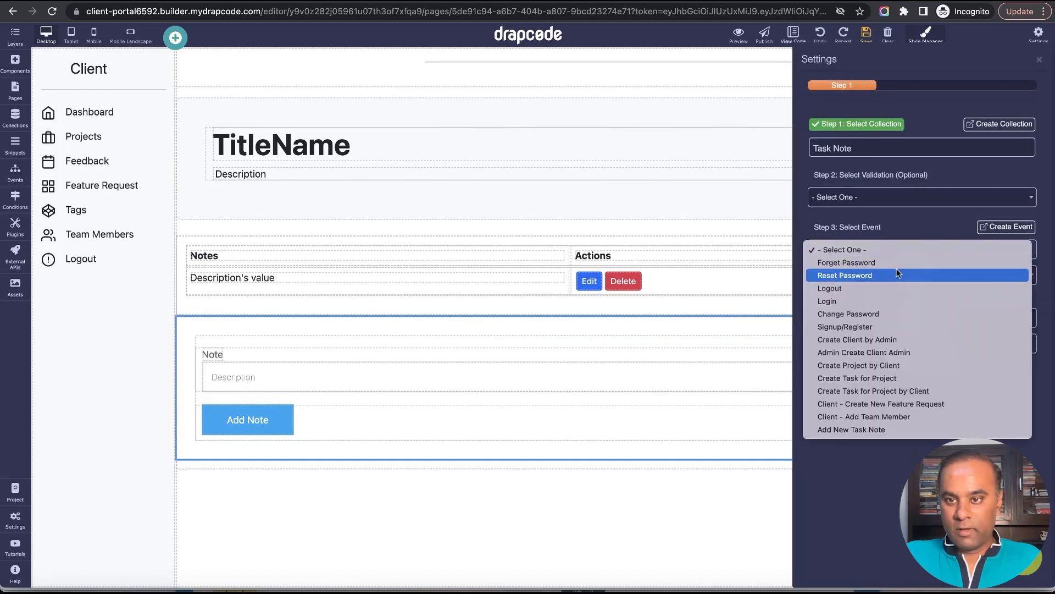
pyautogui.click(889, 429)
pyautogui.click(1040, 61)
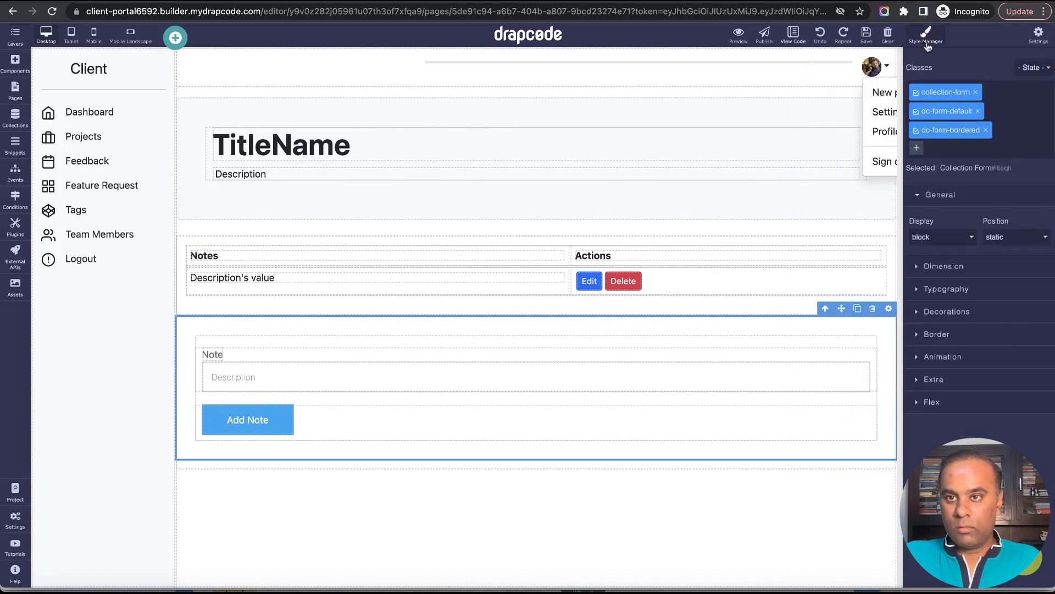
# Set the collection form's padding to 10 px on all four sides and save the page.
pyautogui.click(440, 348)
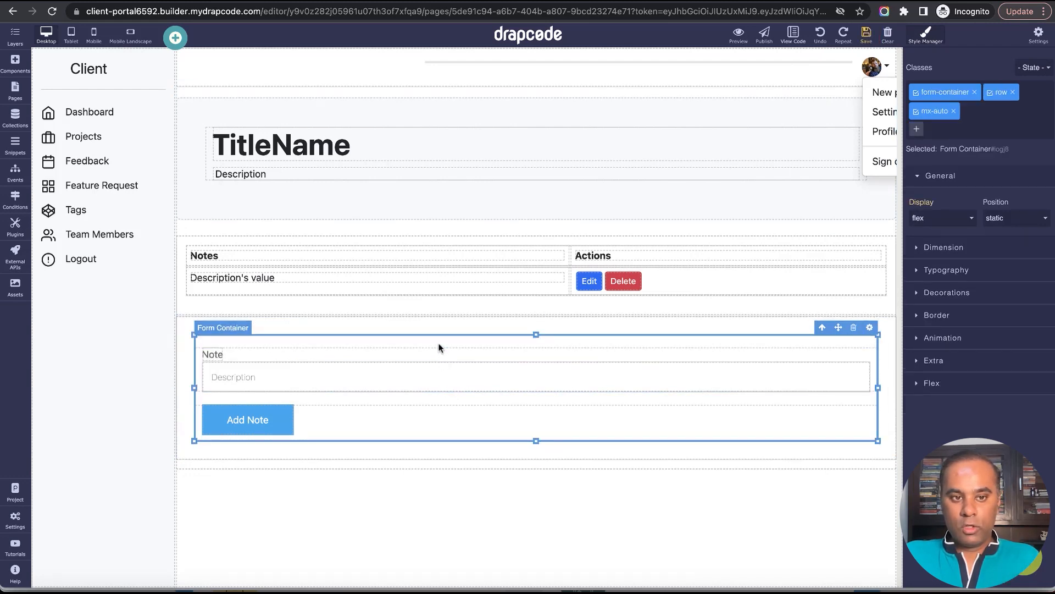
pyautogui.click(534, 318)
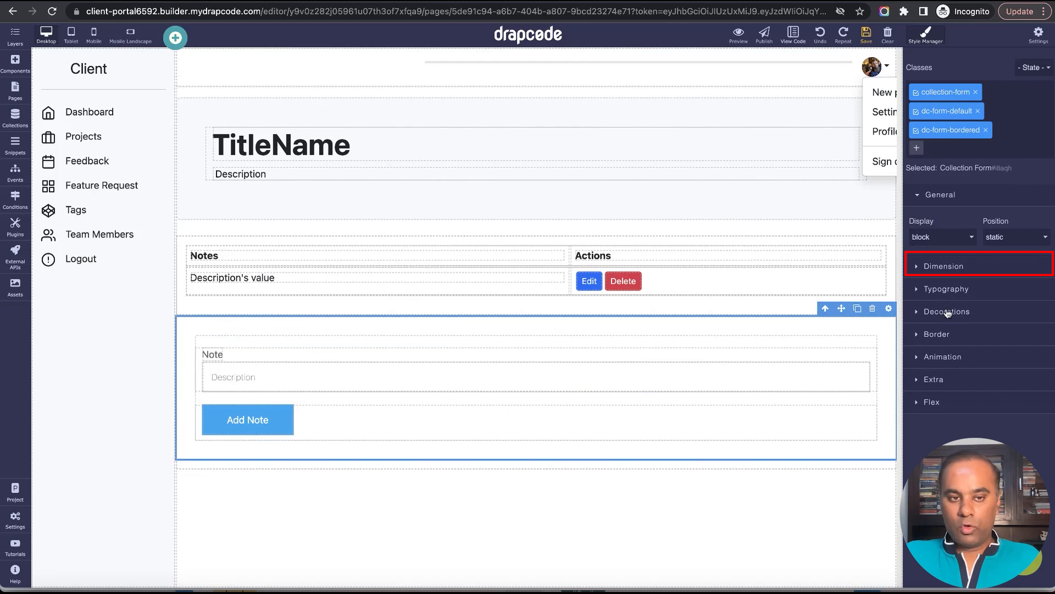
pyautogui.click(951, 293)
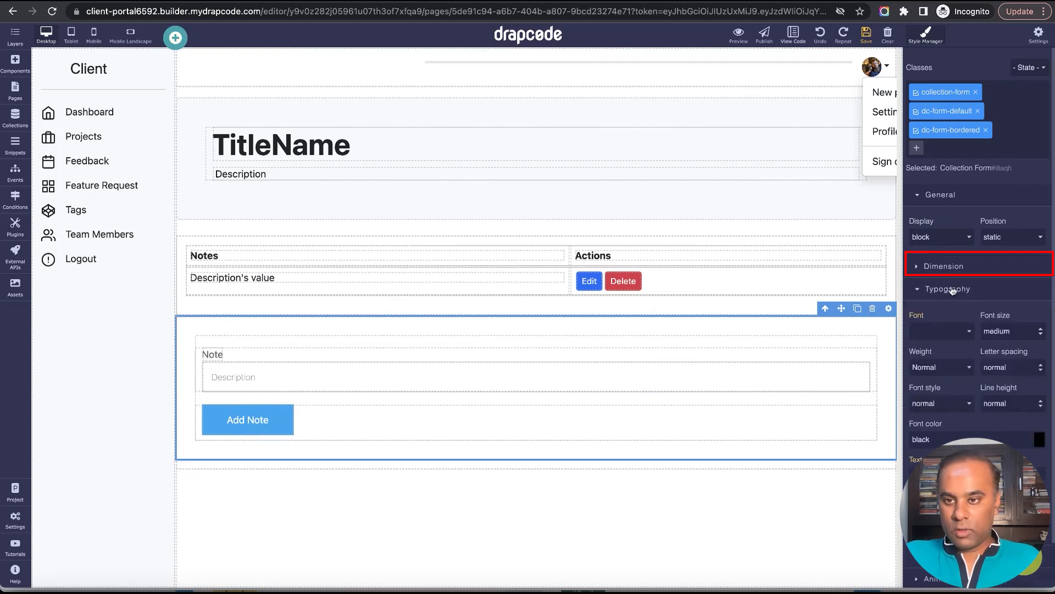
pyautogui.click(944, 266)
pyautogui.scroll(-5, 940, 330)
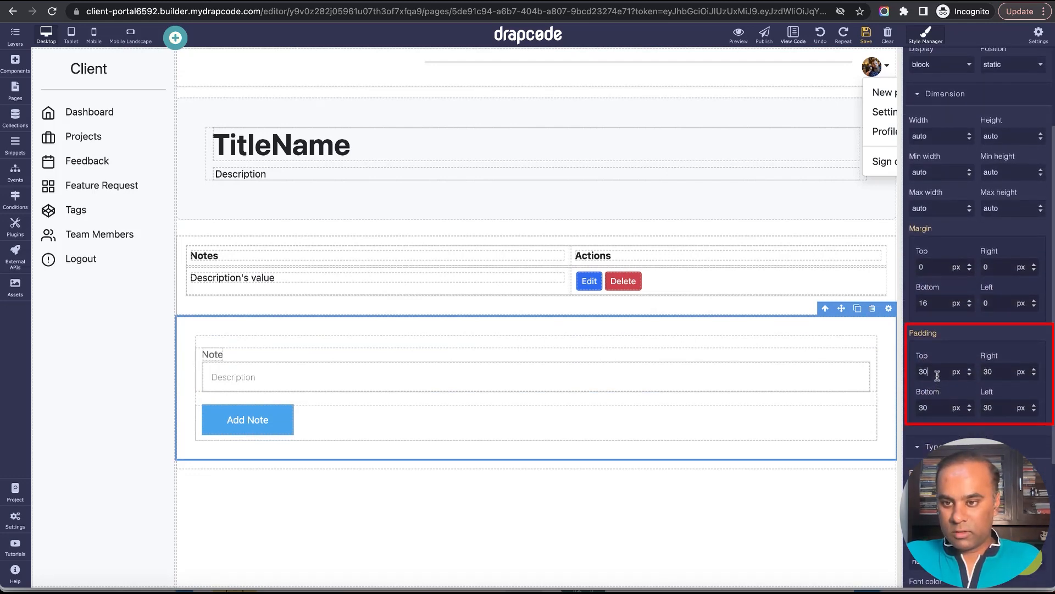
pyautogui.write('10')
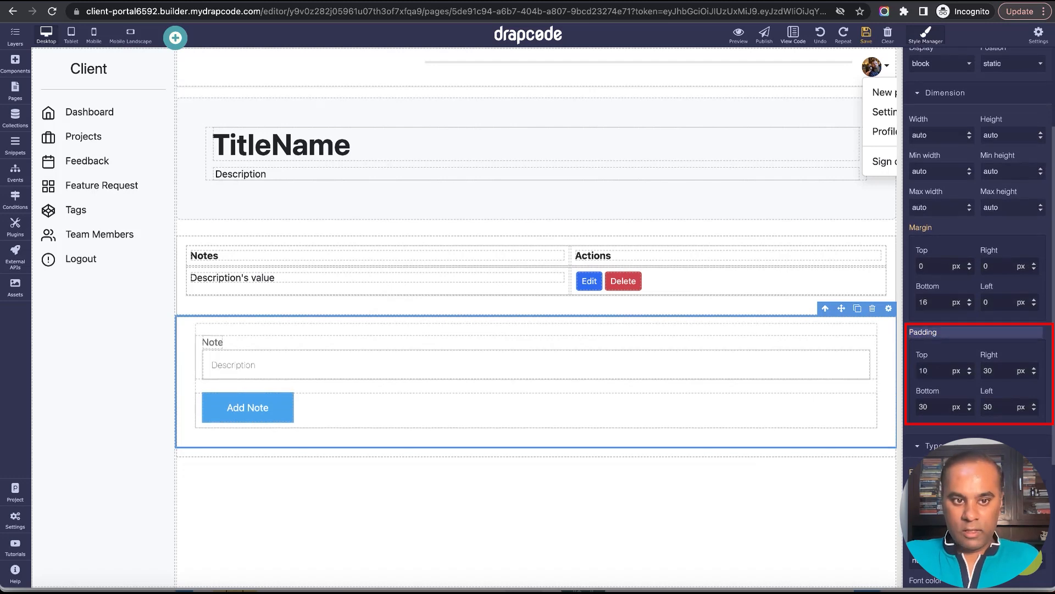
pyautogui.doubleClick(990, 369)
pyautogui.write('10')
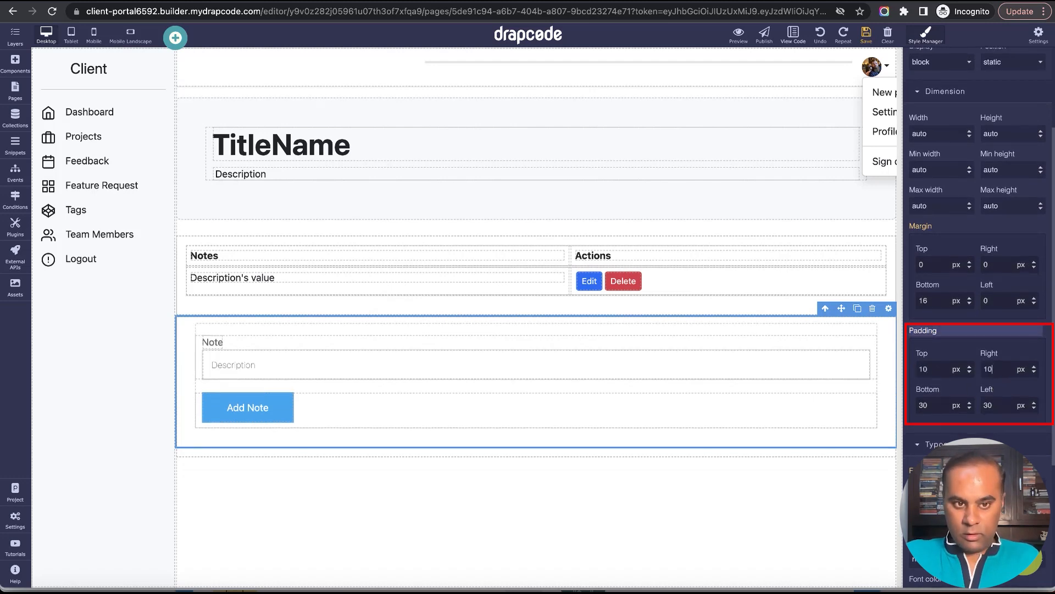
pyautogui.doubleClick(935, 405)
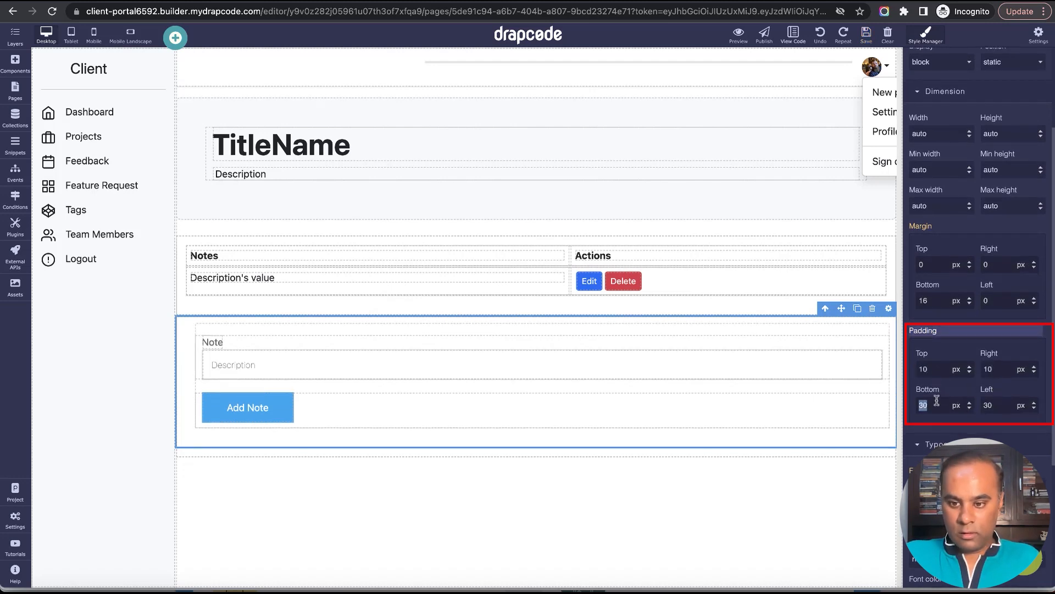
pyautogui.write('10')
pyautogui.doubleClick(989, 405)
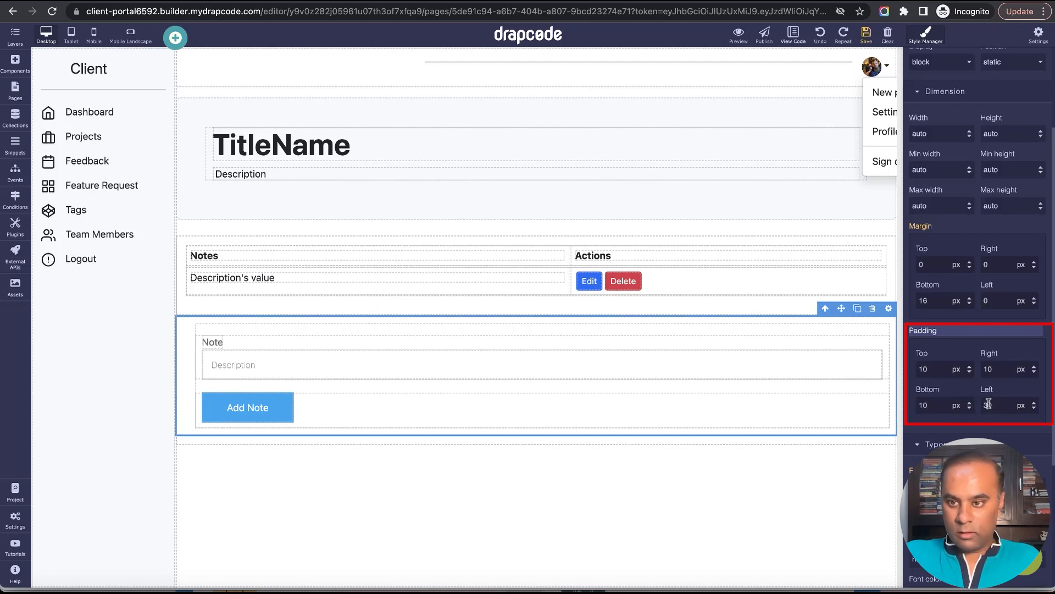
pyautogui.write('10')
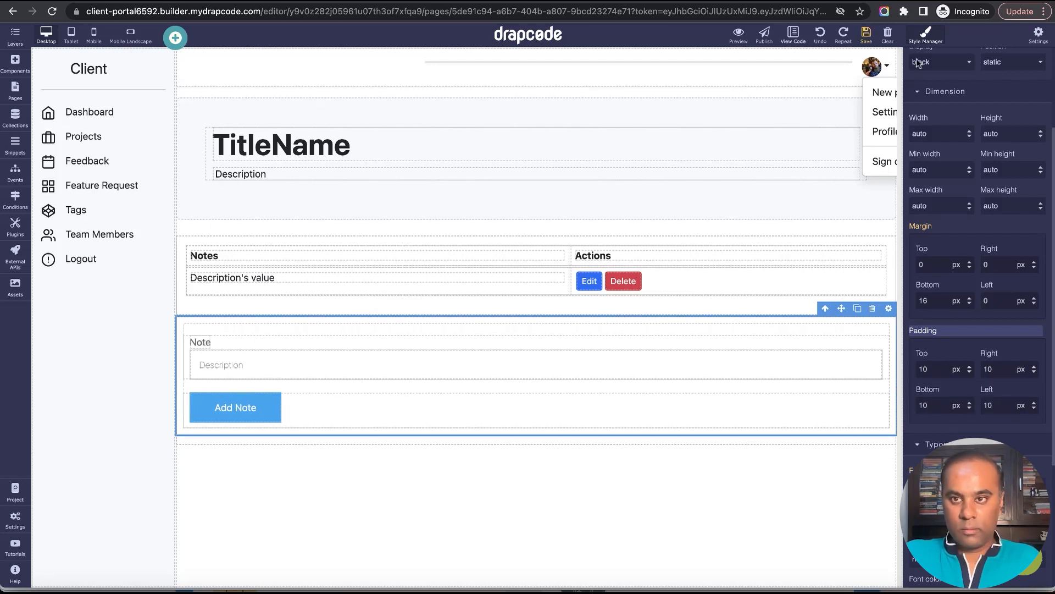
pyautogui.click(867, 35)
# Reload the task details preview to check the note form's spacing, and return to the page editor.
pyautogui.hotkey('ctrl', 'Tab')
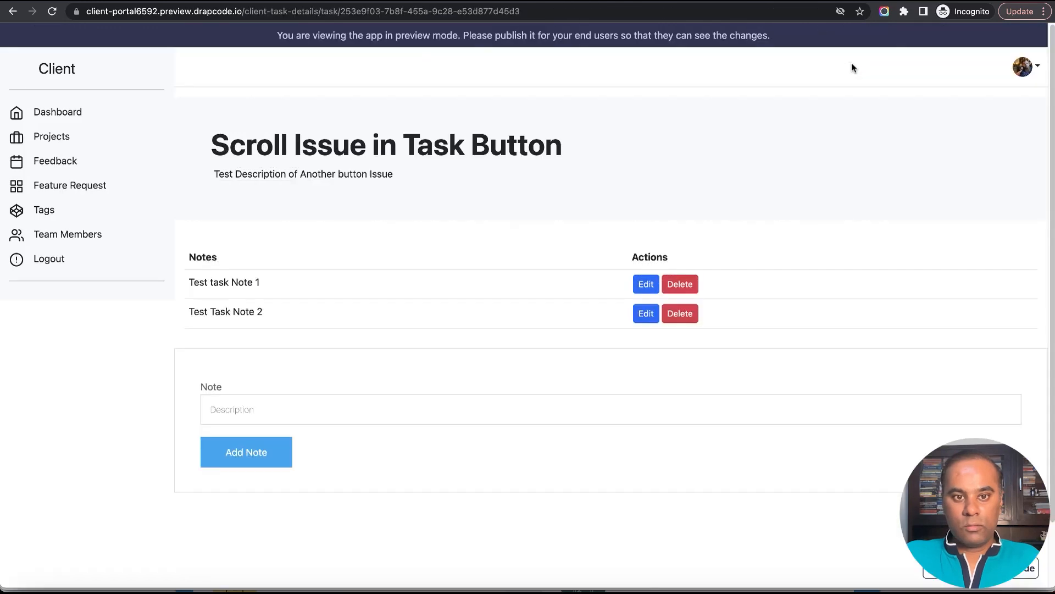
pyautogui.click(50, 15)
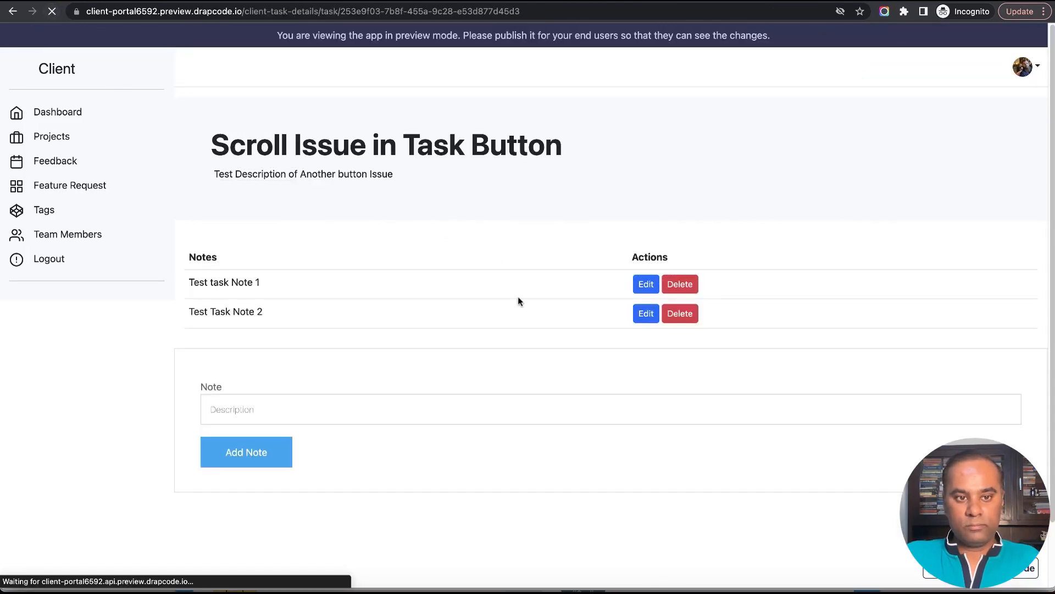
pyautogui.hotkey('ctrl', 'shift', 'Tab')
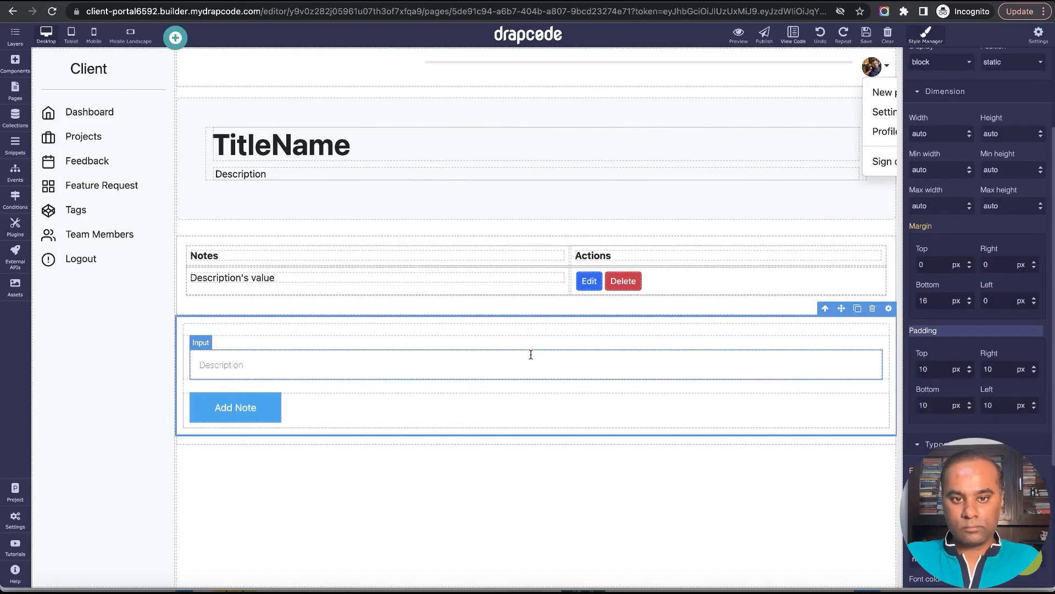
# Set the collection form's top, left, bottom and right border widths to 0 px and save the page.
pyautogui.scroll(-5, 975, 407)
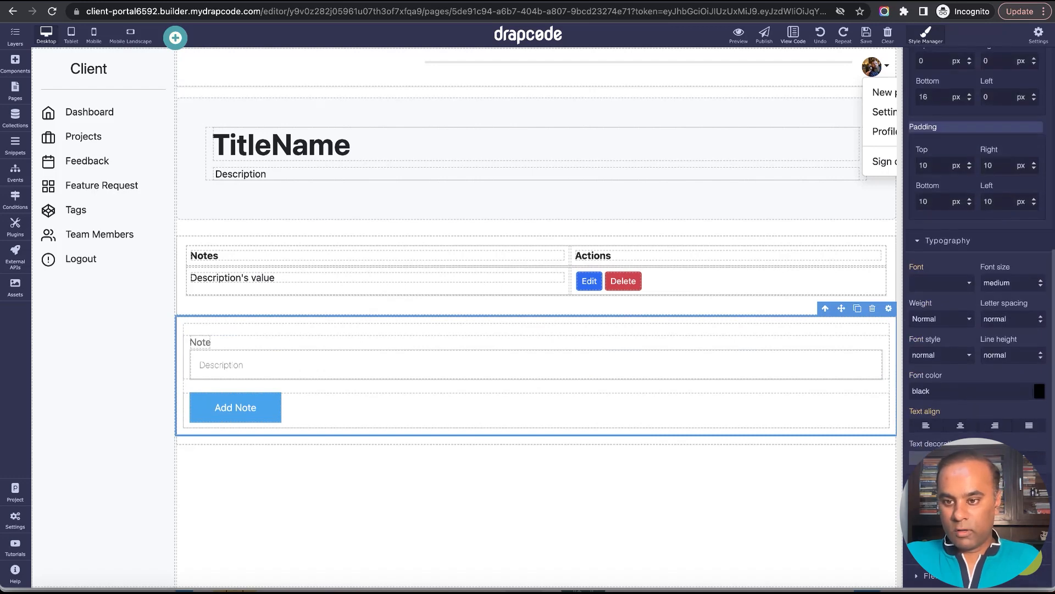
pyautogui.scroll(-10, 952, 344)
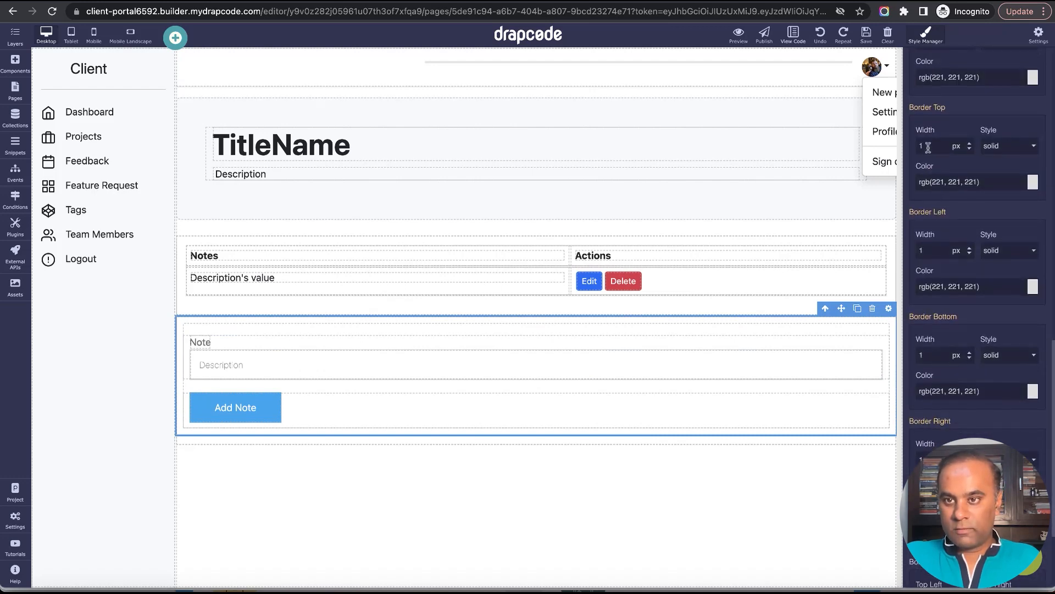
pyautogui.doubleClick(928, 147)
pyautogui.write('0')
pyautogui.doubleClick(941, 254)
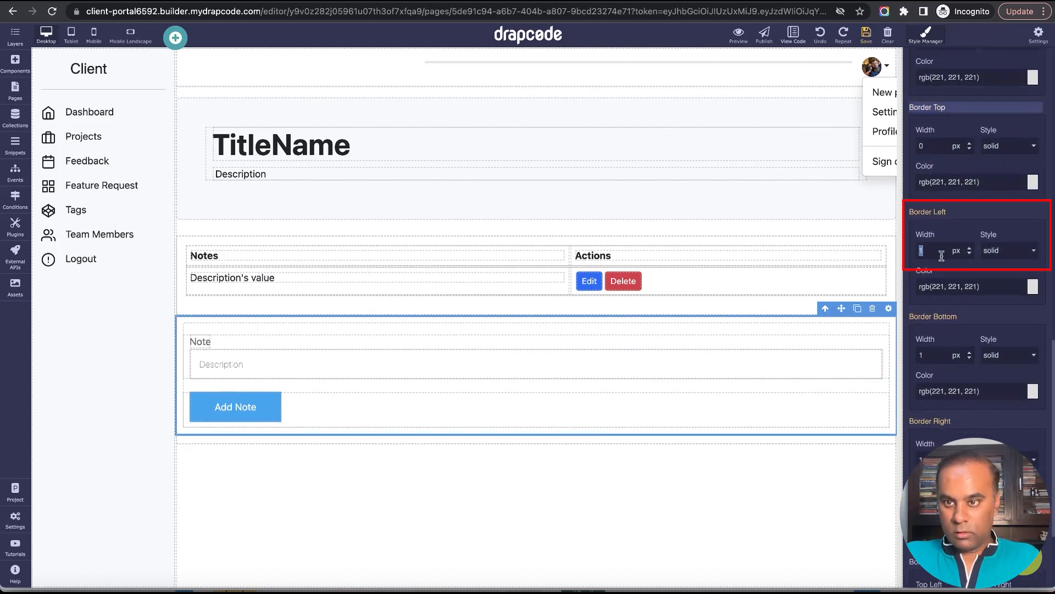
pyautogui.write('0')
pyautogui.doubleClick(940, 356)
pyautogui.doubleClick(937, 459)
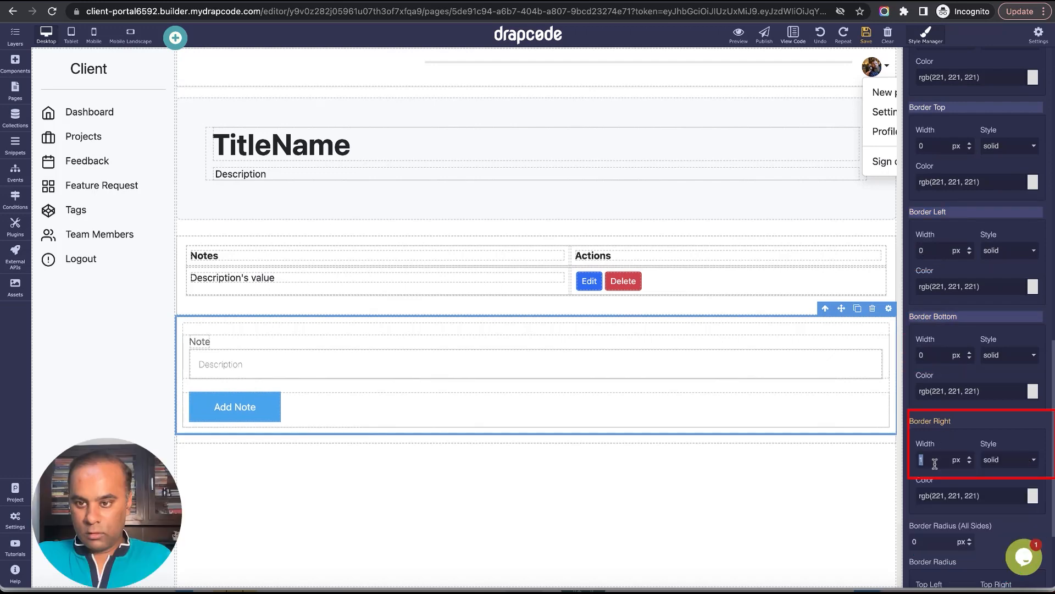
pyautogui.write('0')
pyautogui.click(872, 38)
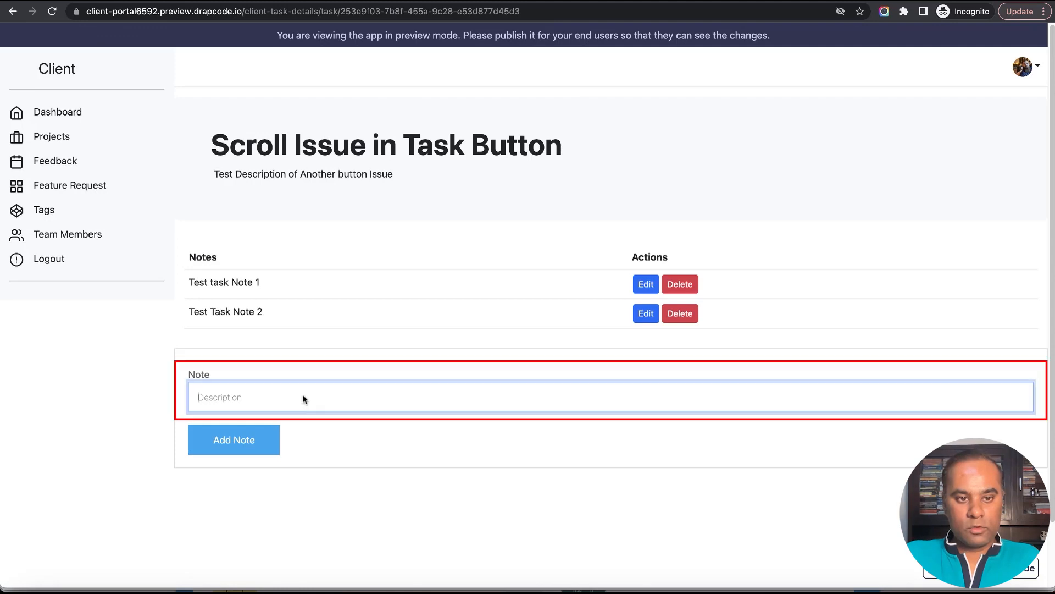
# Add a test note reading "Task Note 33333" in the preview and check its row in the notes table.
pyautogui.click(297, 394)
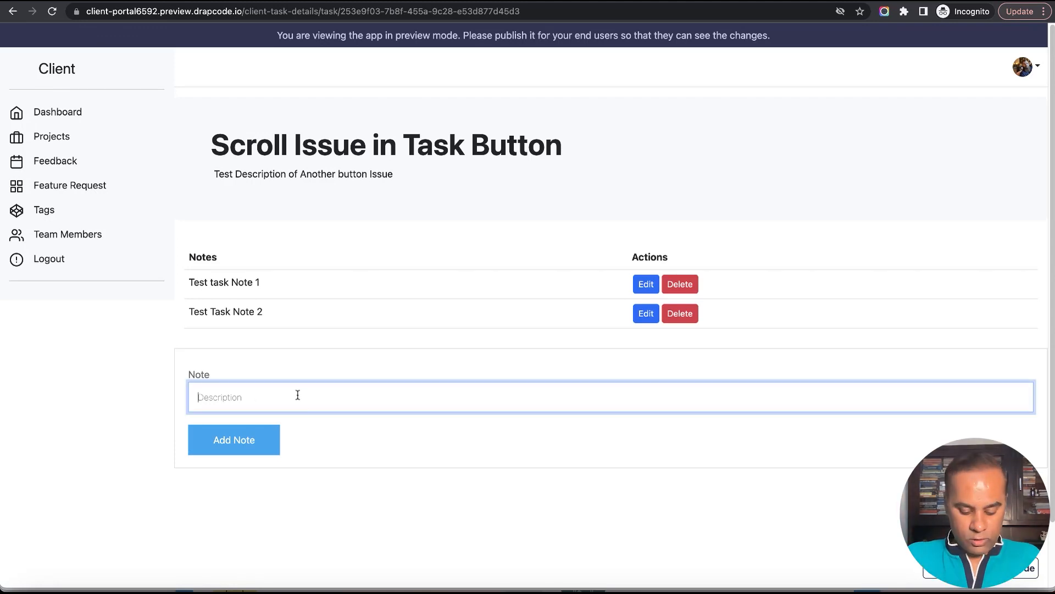
pyautogui.write('Task No')
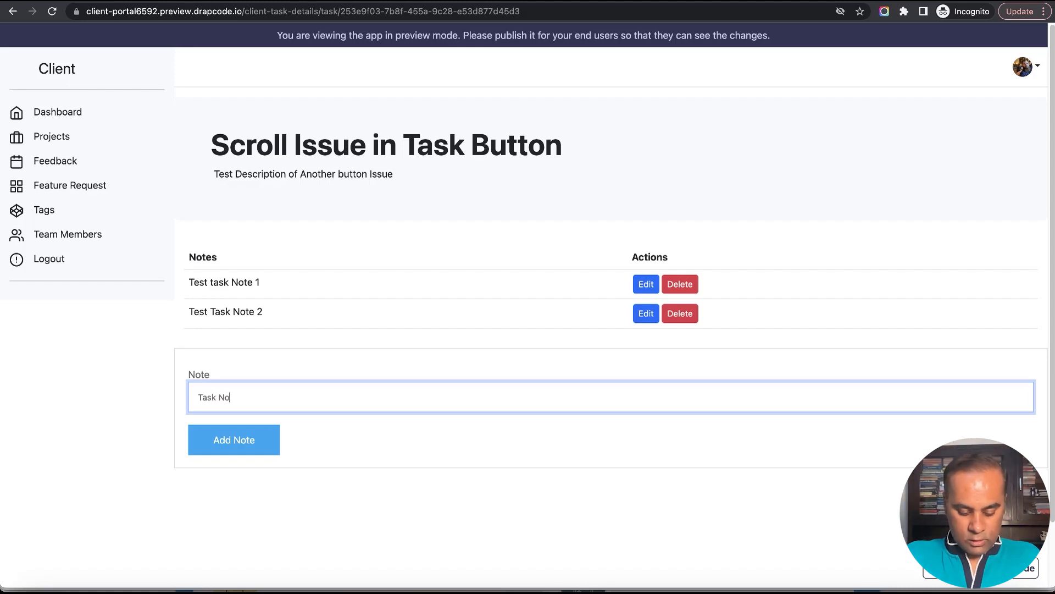
pyautogui.write('te 33333')
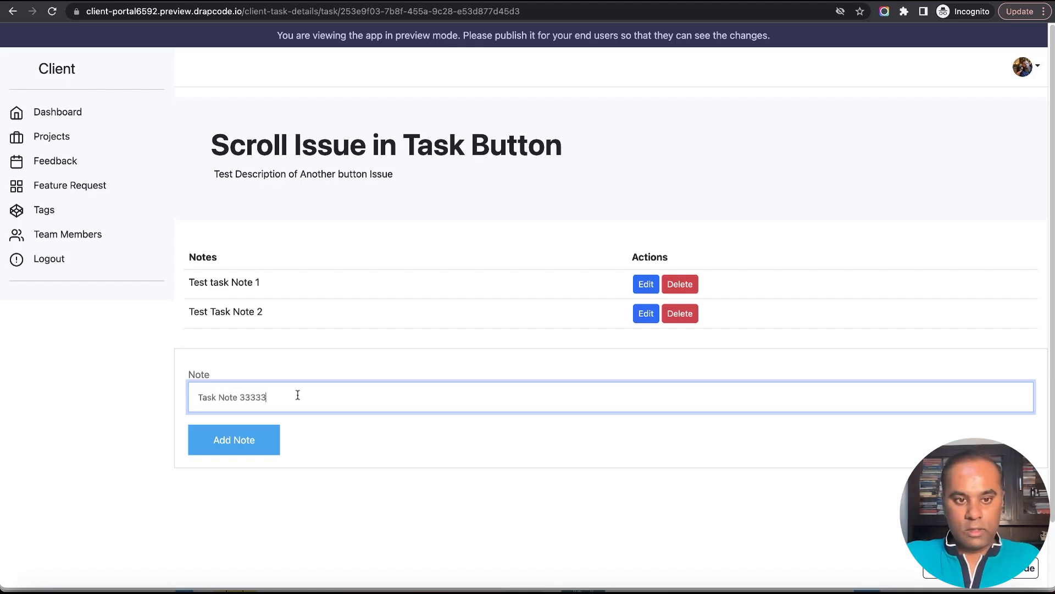
pyautogui.click(247, 447)
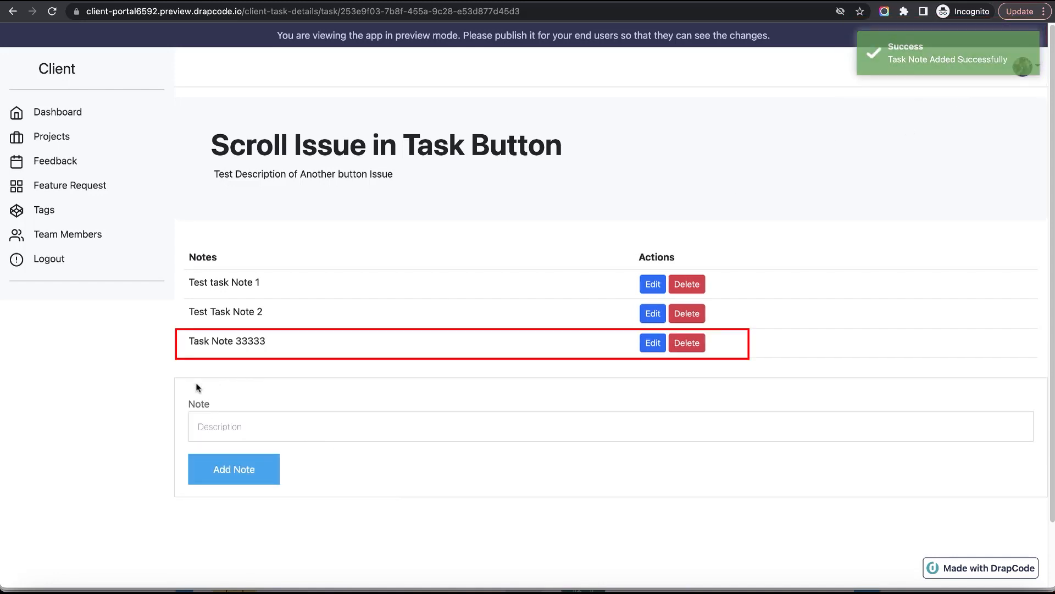
pyautogui.moveTo(187, 344); pyautogui.dragTo(292, 348)
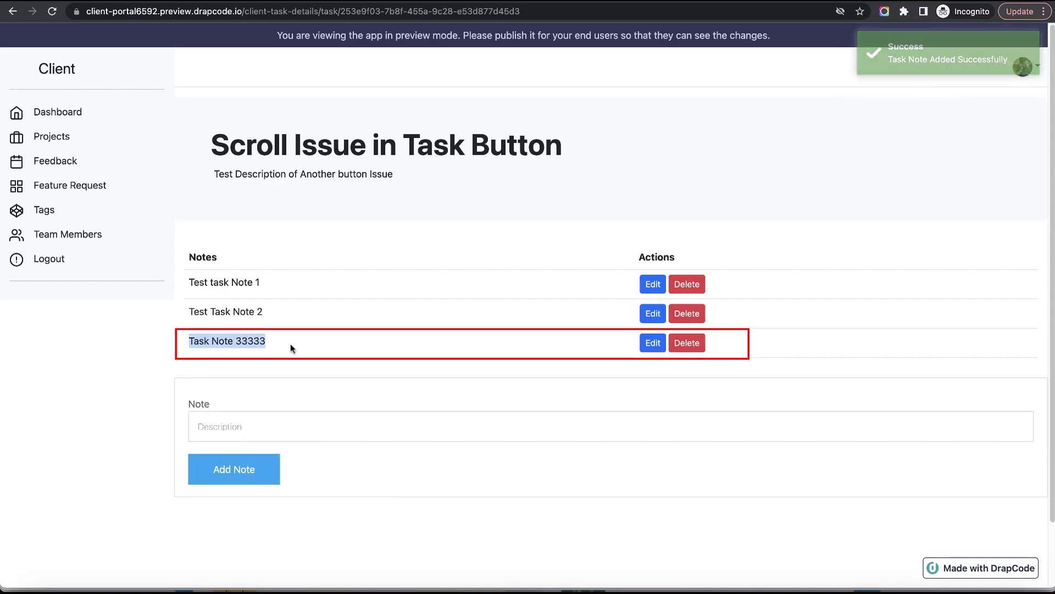
pyautogui.click(423, 375)
# Return to the page editor, delete the notes table's Actions header and its Edit/Delete button cell, and save the page.
pyautogui.hotkey('ctrl', 'shift', 'Tab')
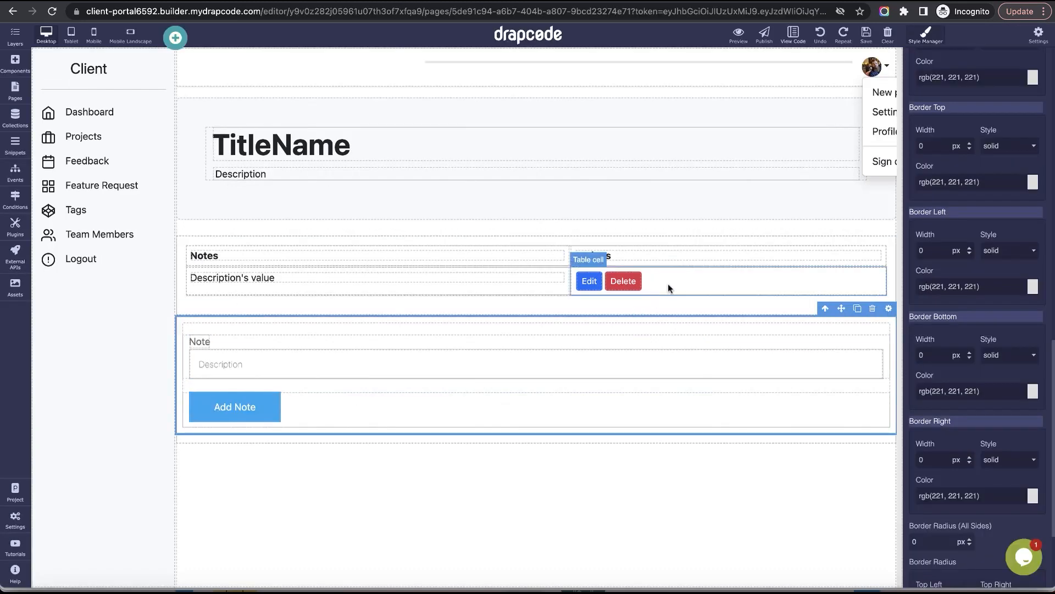
pyautogui.click(734, 257)
pyautogui.click(855, 245)
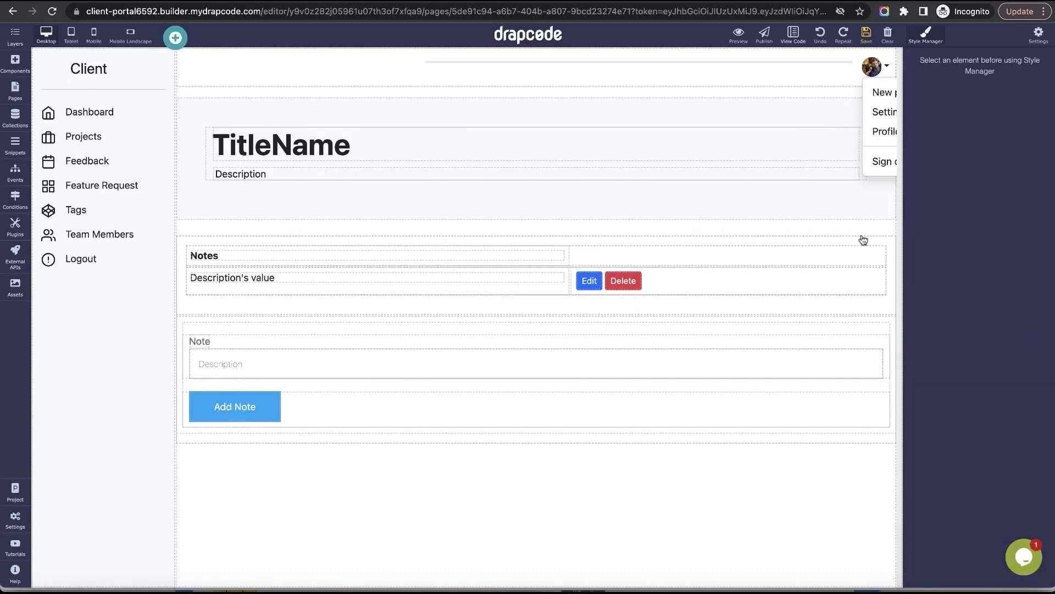
pyautogui.click(862, 284)
pyautogui.click(876, 255)
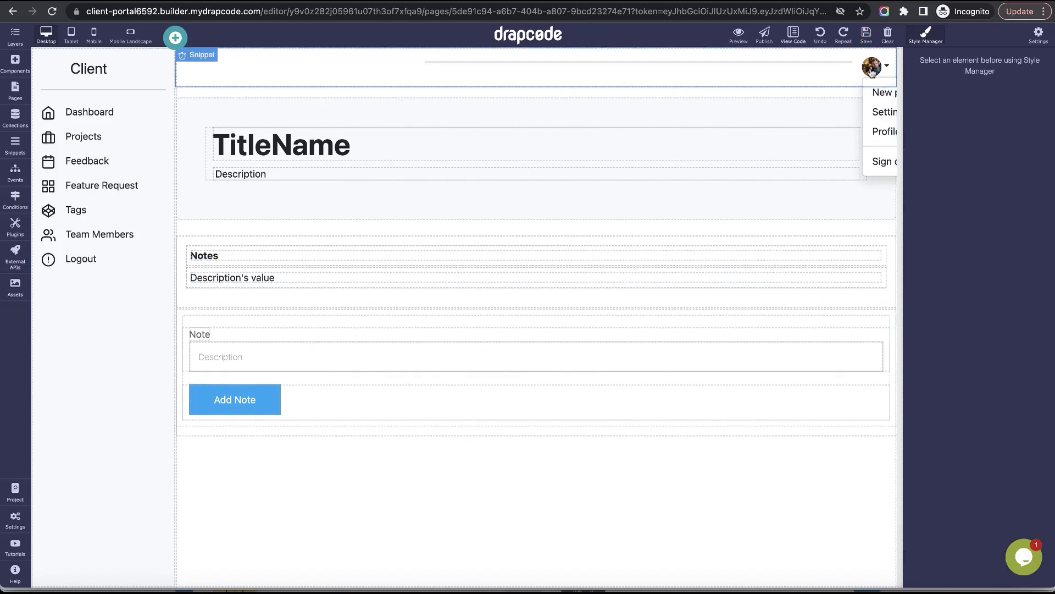
pyautogui.click(866, 34)
# Reload the task details preview and add a test note reading "Task Note 44444" to the Scroll Issue in Task Button task.
pyautogui.hotkey('ctrl', 'Tab')
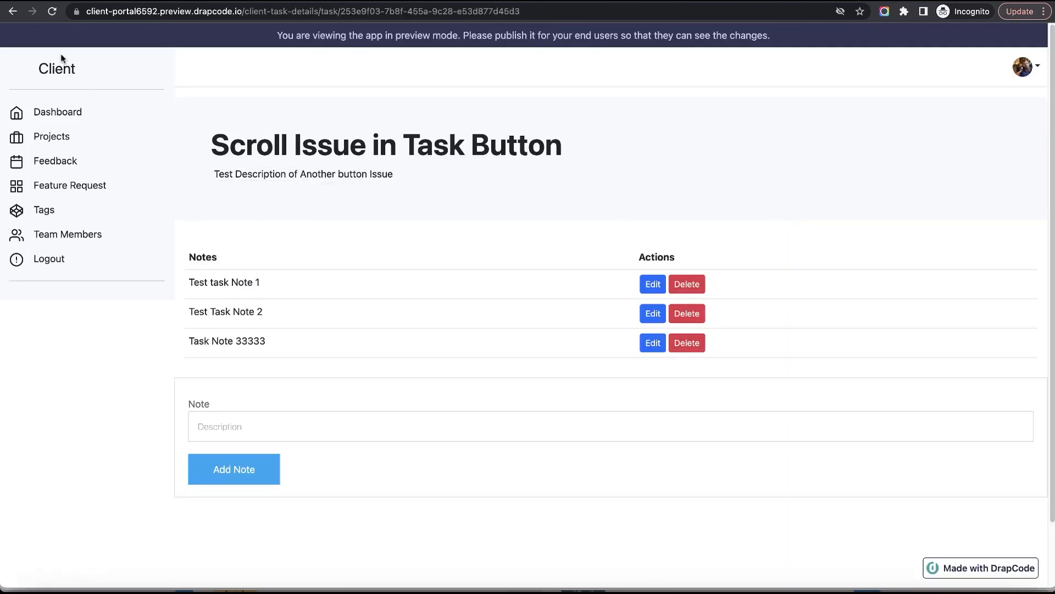
pyautogui.click(51, 12)
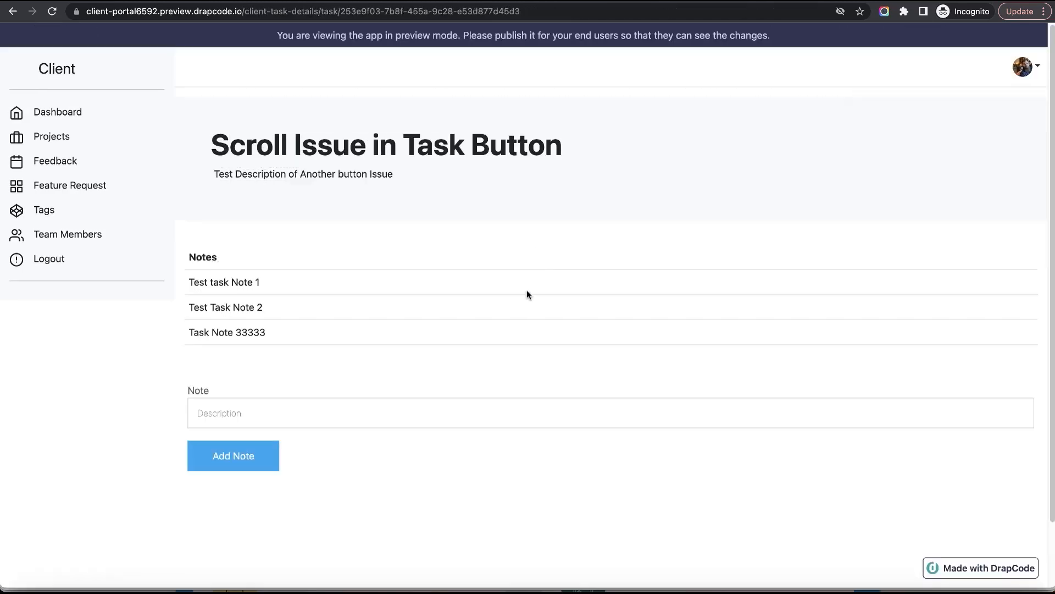
pyautogui.click(466, 425)
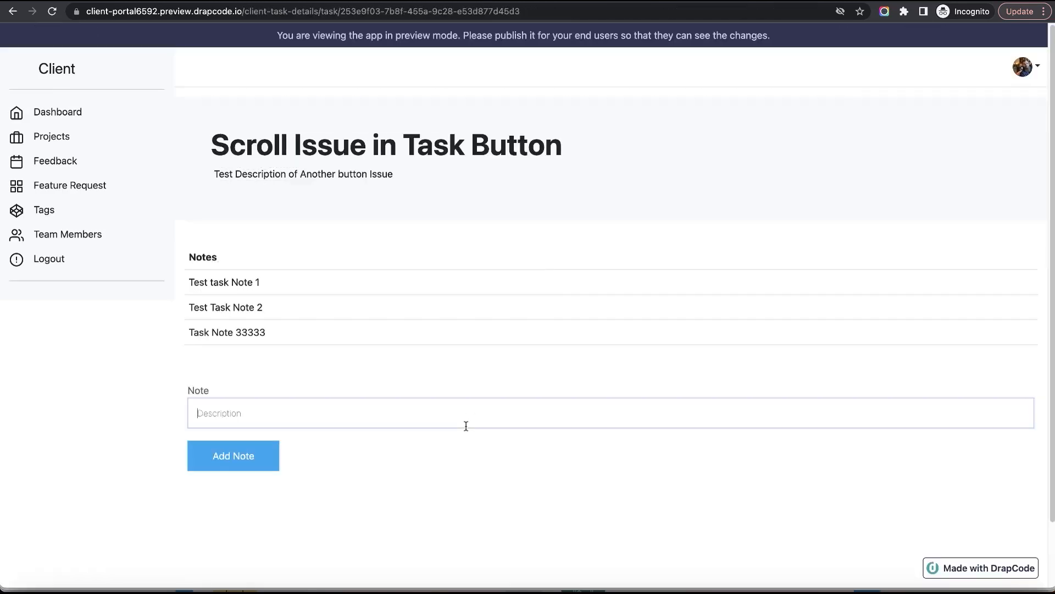
pyautogui.write('t')
pyautogui.press('BackSpace')
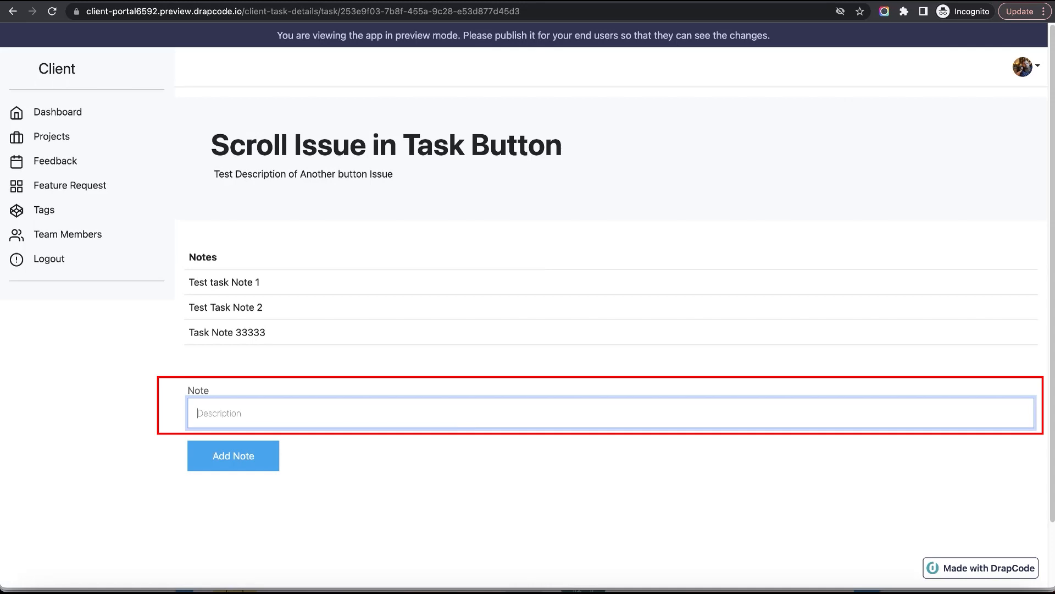
pyautogui.write('Task Note 44444')
pyautogui.press('Left')
pyautogui.press('Left')
pyautogui.press('Left')
pyautogui.write('Note')
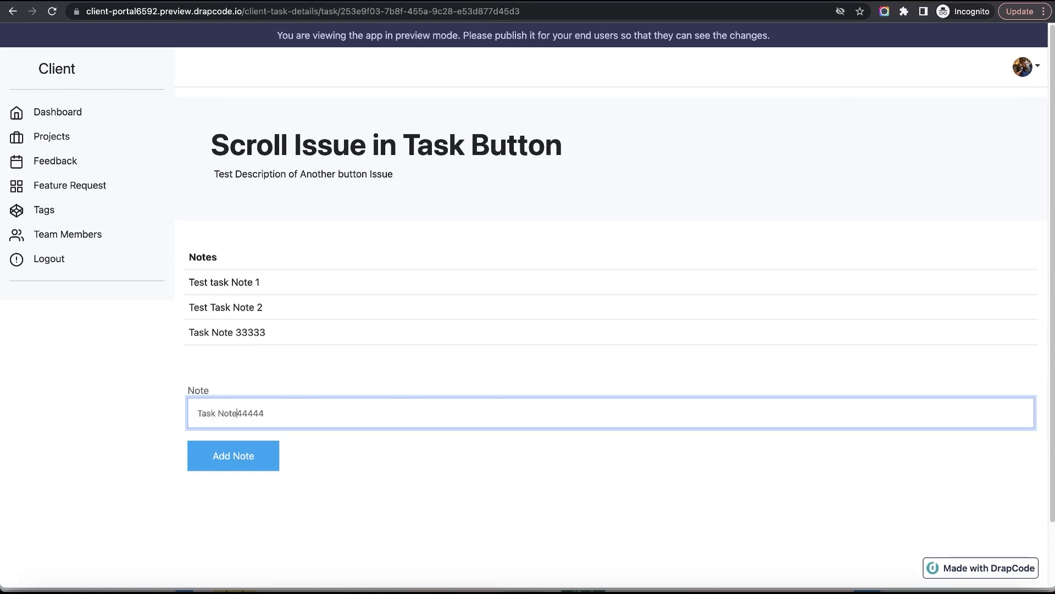
pyautogui.click(252, 459)
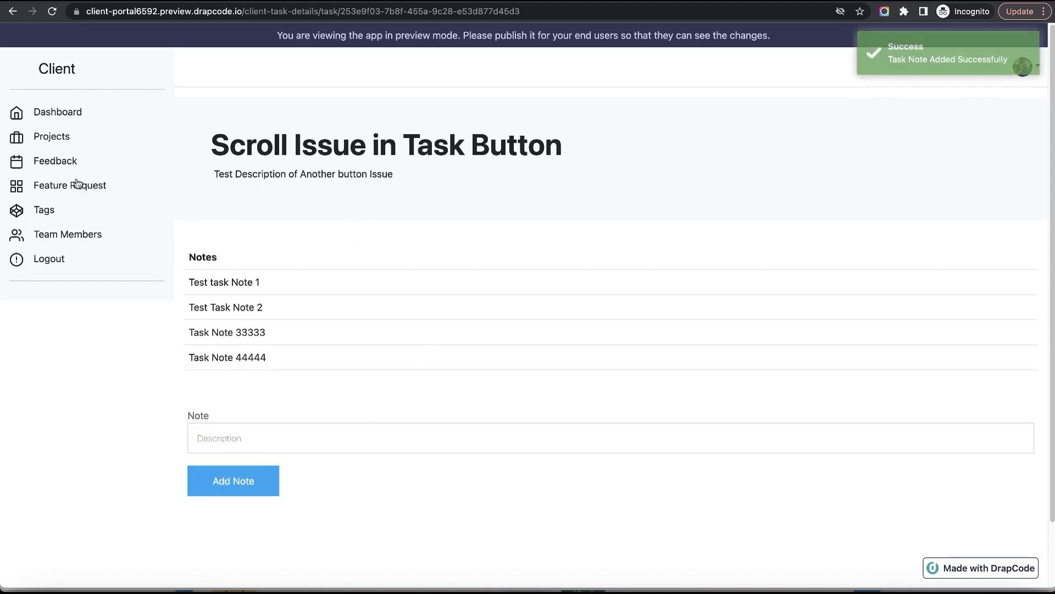
# Go back to the project's task list, open Task for sound button, and add the note "Task Note for 1111".
pyautogui.click(13, 11)
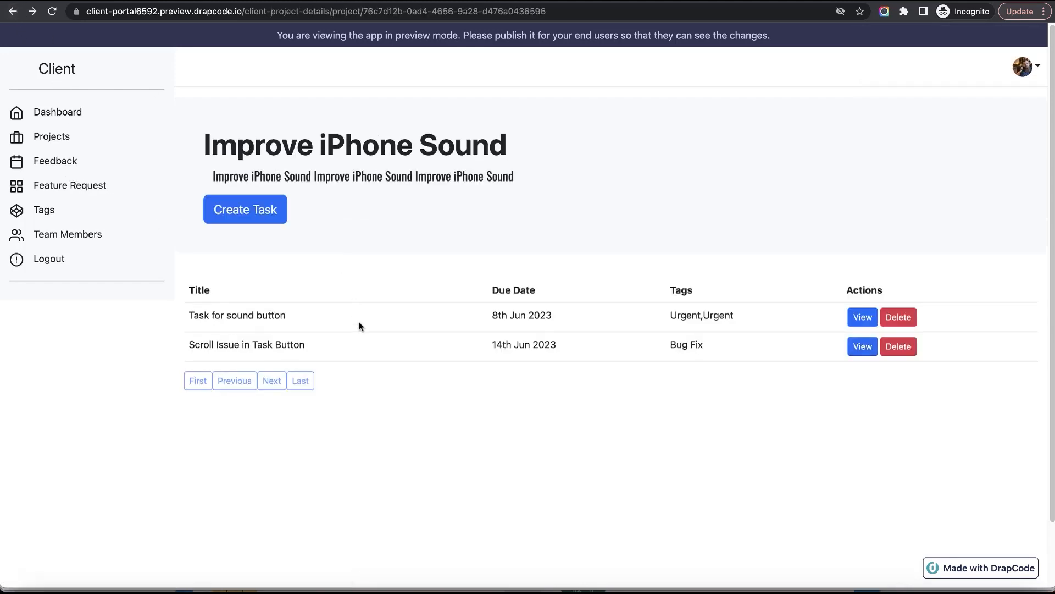
pyautogui.click(859, 319)
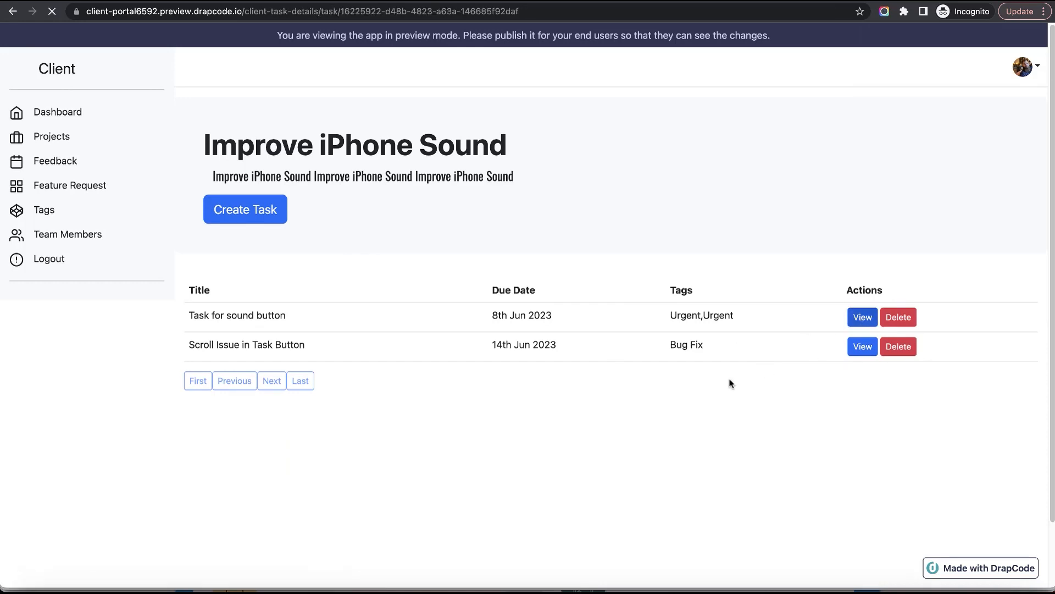
pyautogui.click(381, 352)
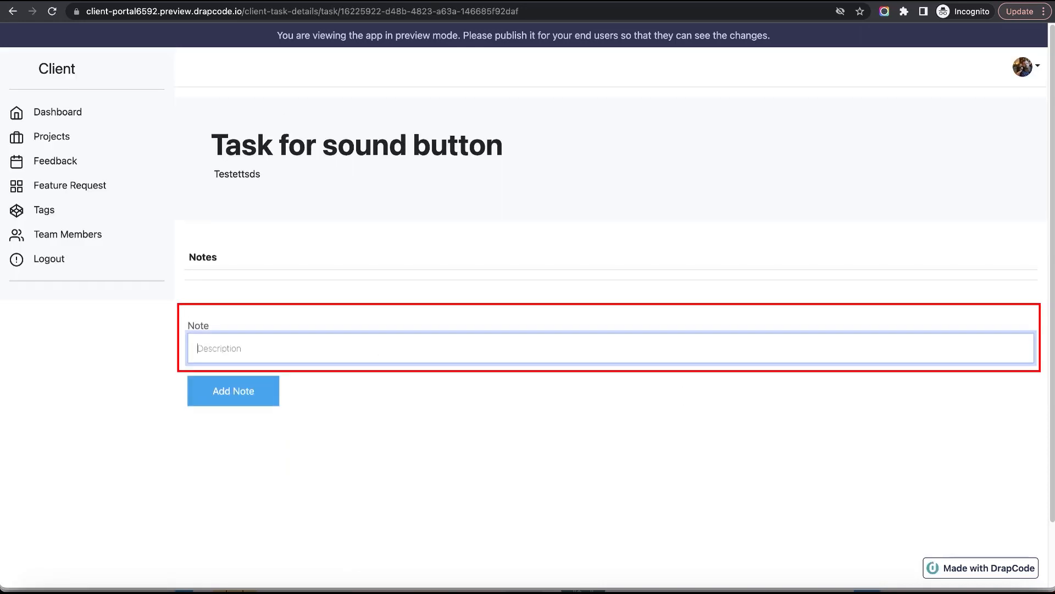
pyautogui.write('Task Note for 1111')
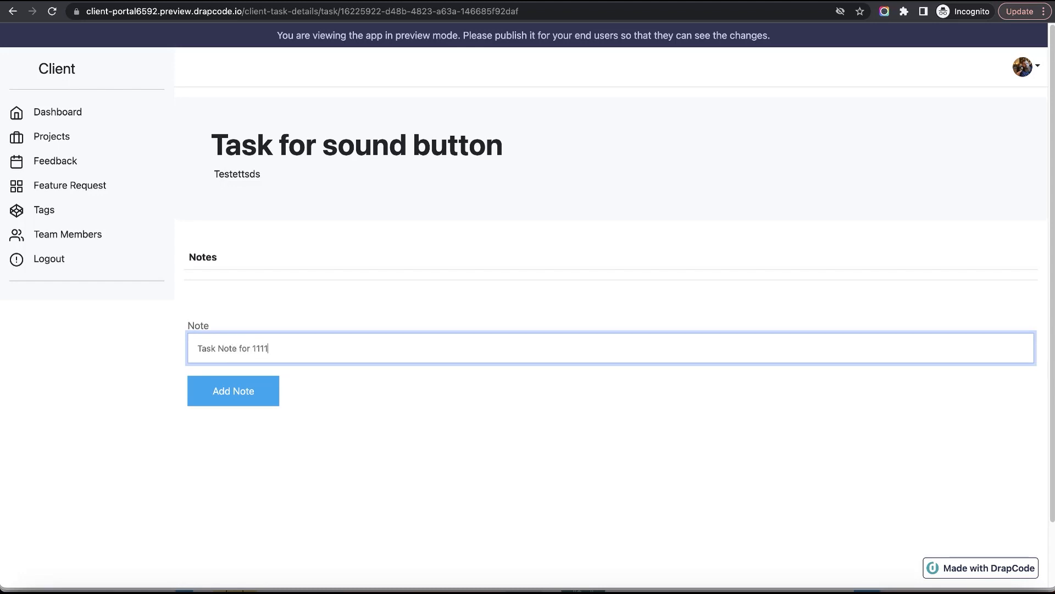
pyautogui.click(245, 403)
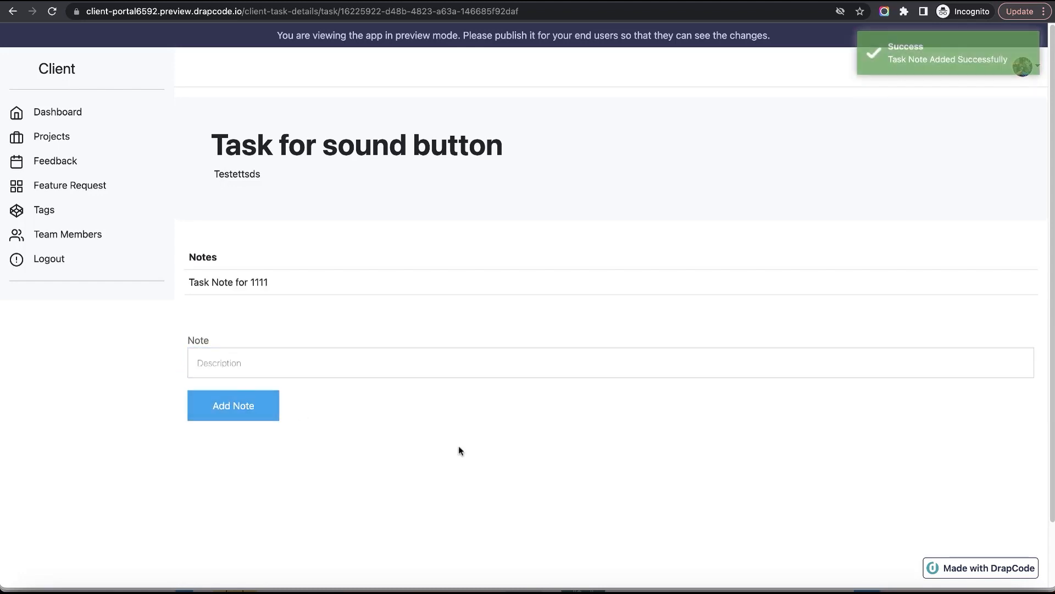
pyautogui.moveTo(190, 282); pyautogui.dragTo(326, 290)
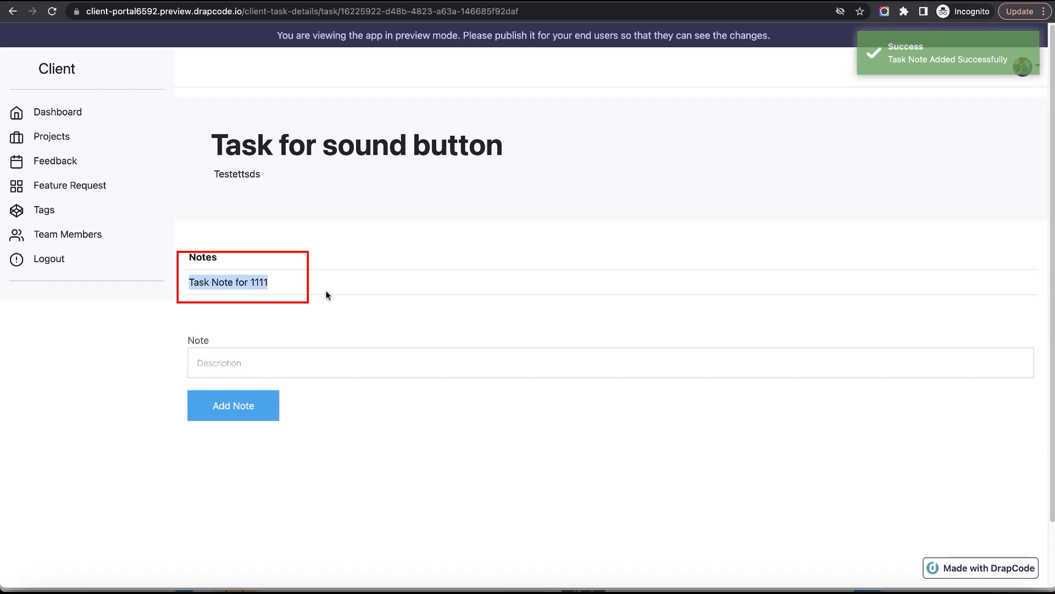
pyautogui.click(333, 309)
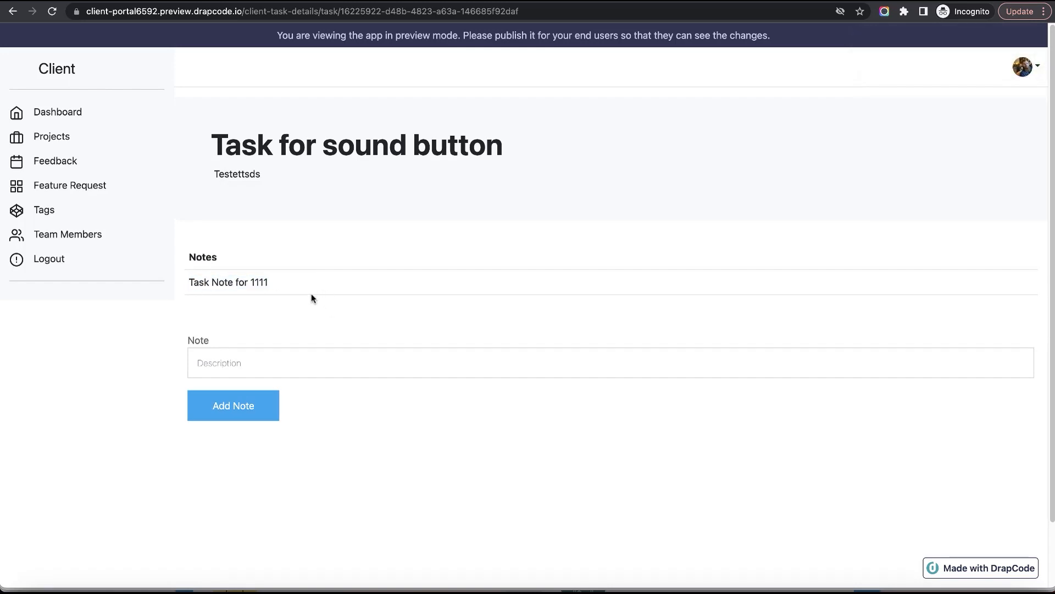
# Return to the builder, open the Task Note collection's data, and check the saved notes against their linked tasks.
pyautogui.hotkey('ctrl', 'shift', 'Tab')
pyautogui.hotkey('ctrl', 'shift', 'Tab')
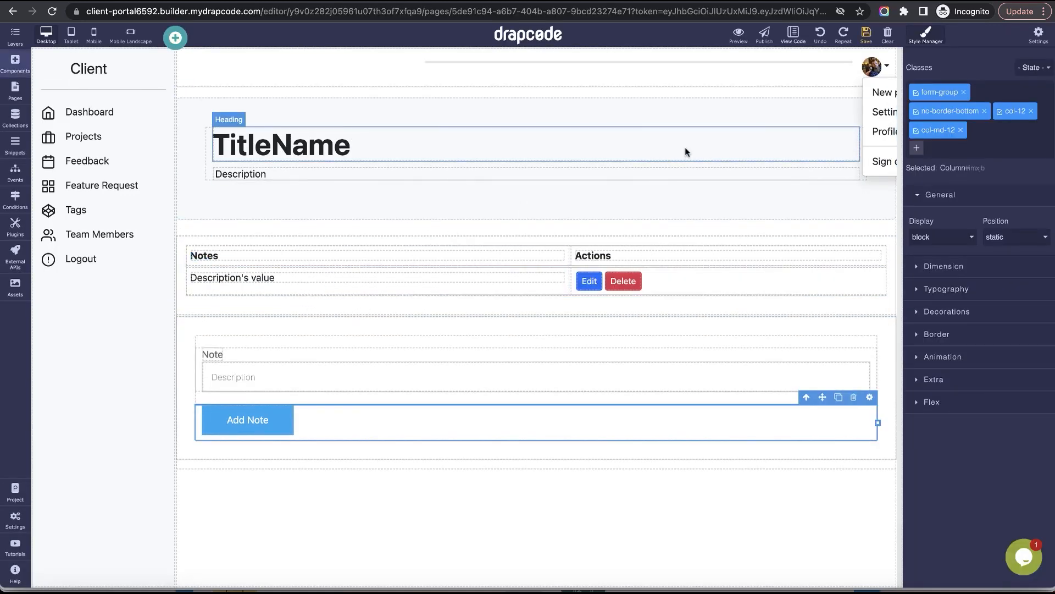
pyautogui.hotkey('ctrl', 'Tab')
pyautogui.click(15, 117)
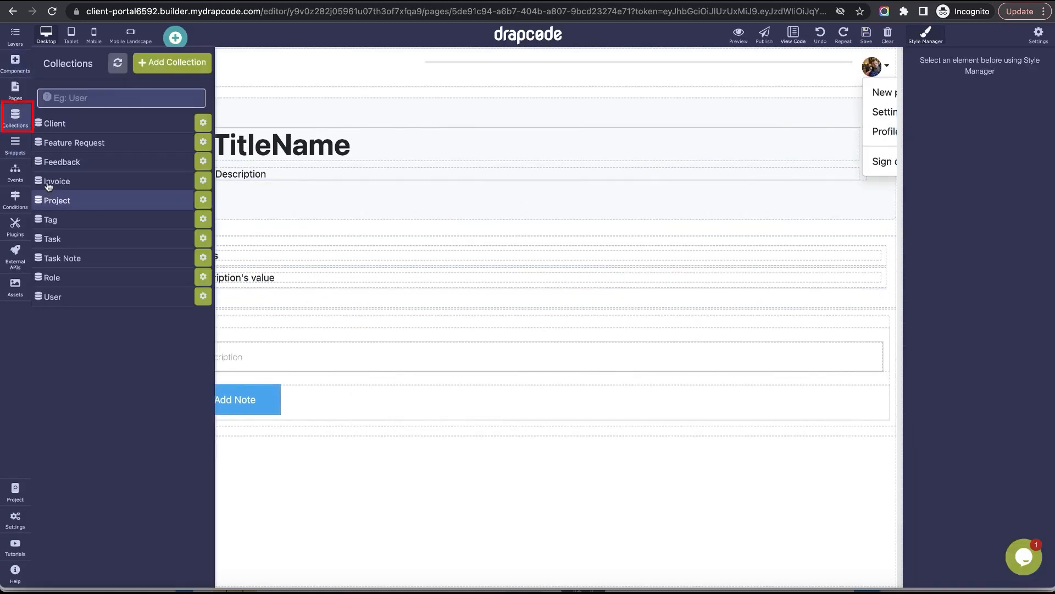
pyautogui.click(82, 260)
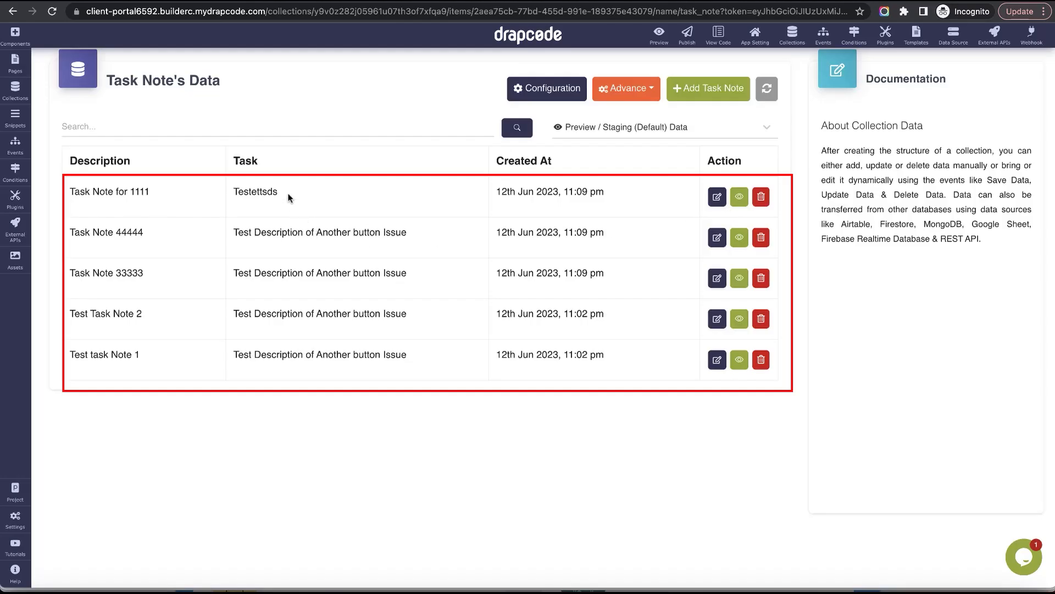
pyautogui.moveTo(288, 193); pyautogui.dragTo(301, 348)
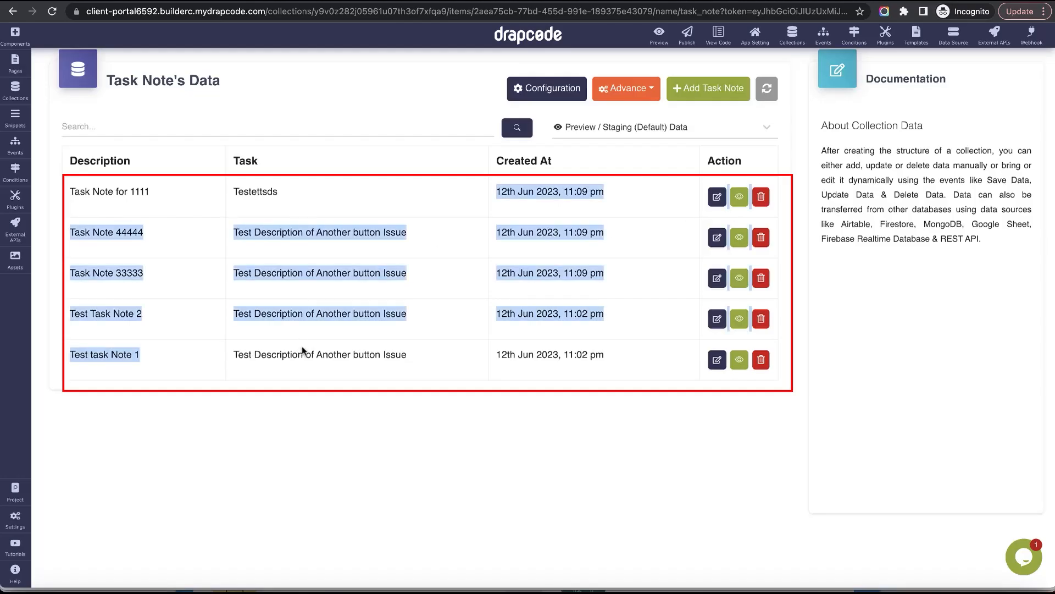
pyautogui.click(301, 349)
pyautogui.moveTo(141, 242); pyautogui.dragTo(299, 394)
pyautogui.click(452, 211)
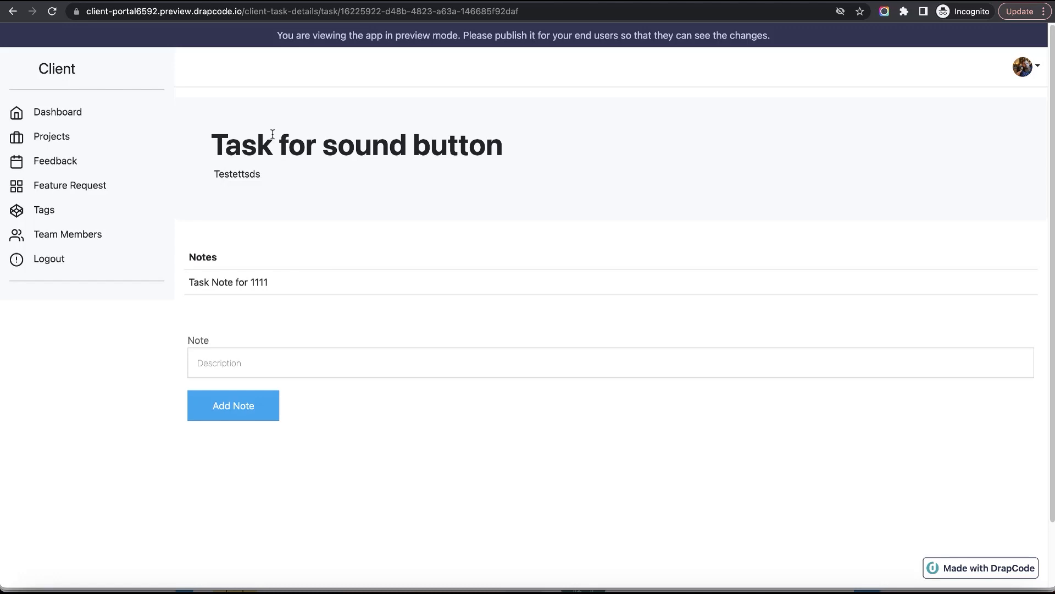
# Switch to the other open page editor, where the notes table still has its Actions column, and save the page.
pyautogui.hotkey('ctrl', 'Tab')
pyautogui.hotkey('ctrl', 'Tab')
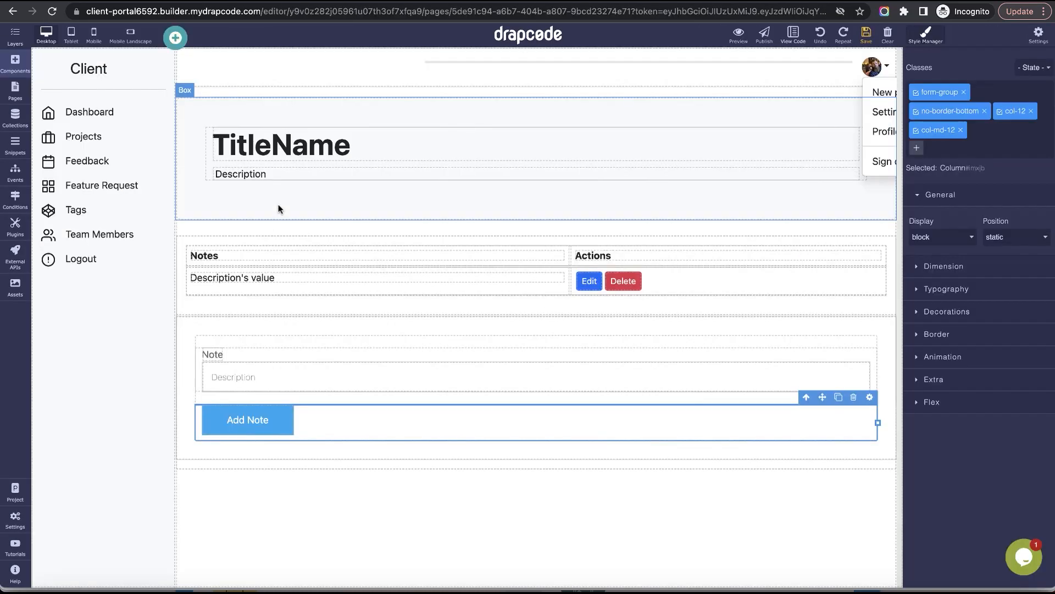
pyautogui.click(868, 39)
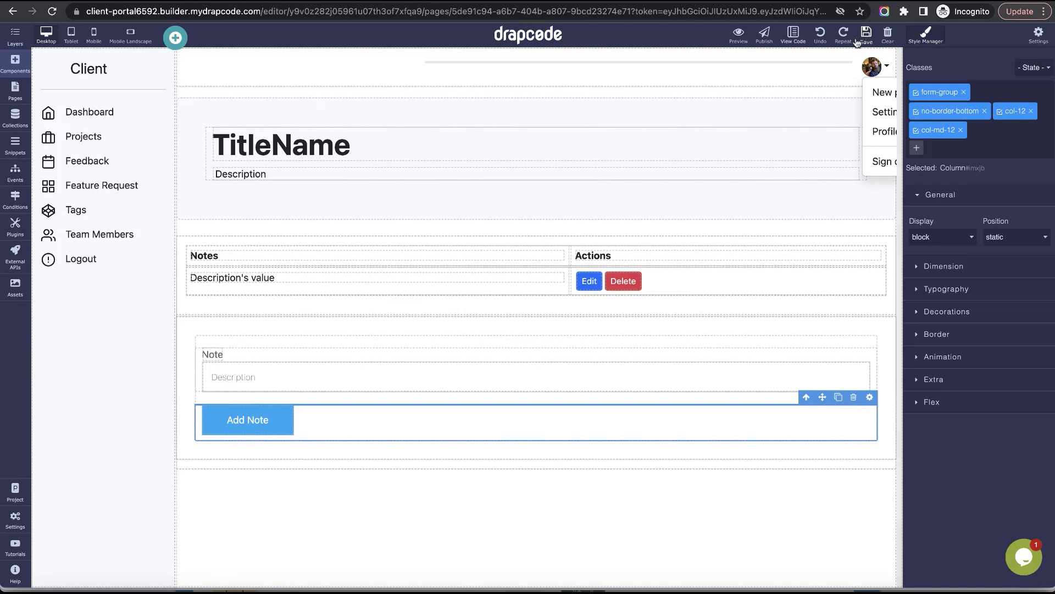
# In the preview, review the notes of Task for sound button, go back to the project, and open Scroll Issue in Task Button.
pyautogui.click(15, 97)
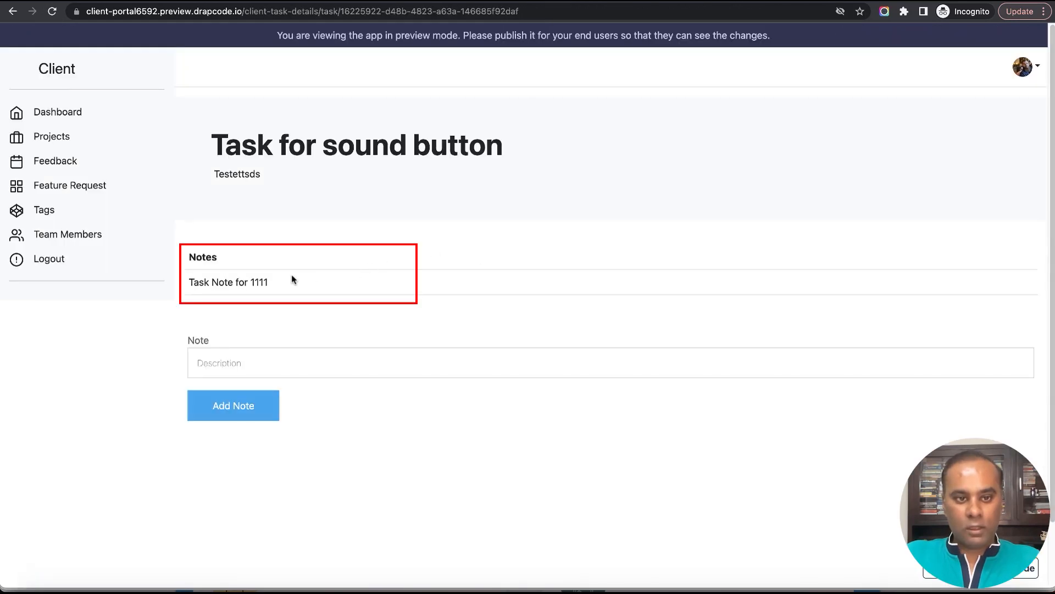
pyautogui.tripleClick(292, 279)
pyautogui.click(12, 11)
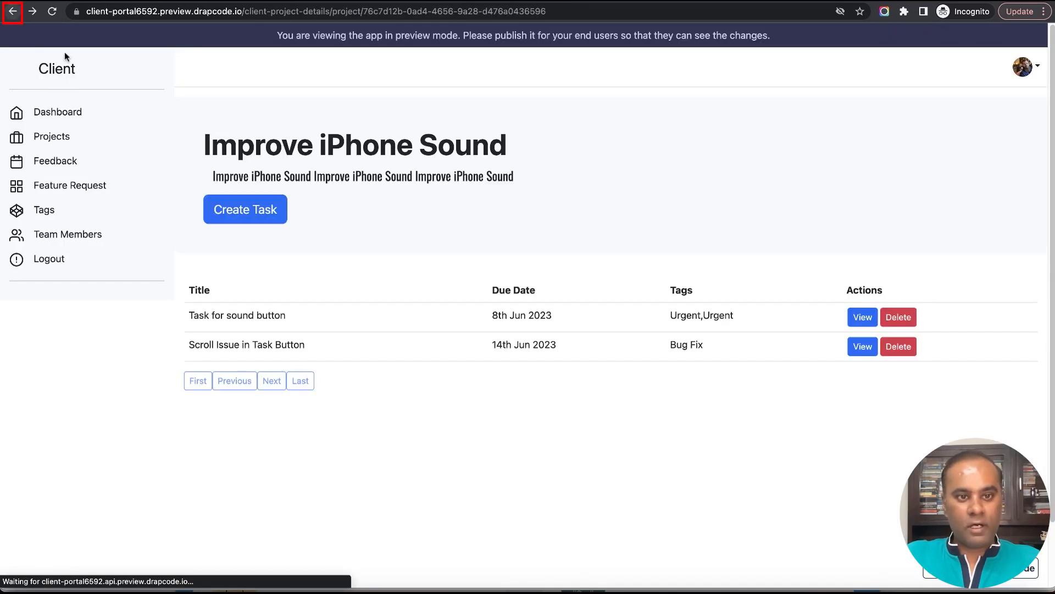
pyautogui.click(865, 352)
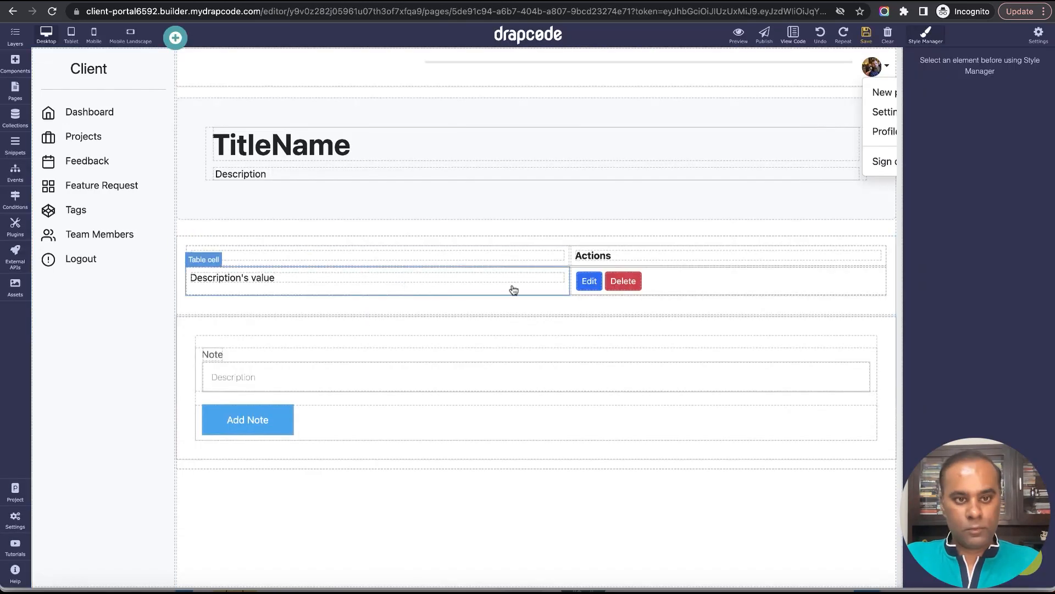
# Delete the notes data table from the task details page in the builder and save the page.
pyautogui.click(824, 238)
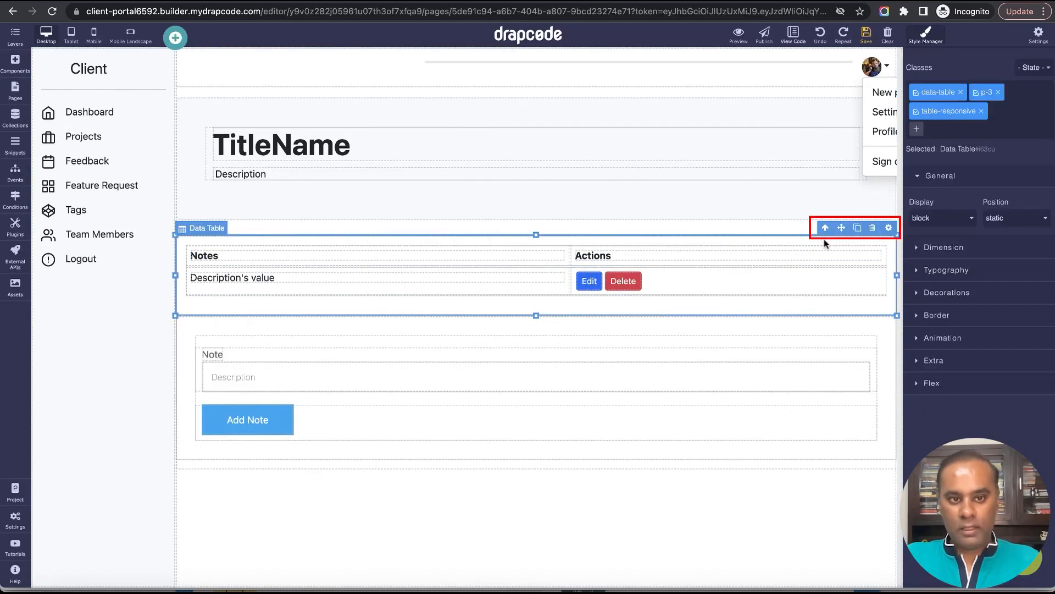
pyautogui.click(870, 243)
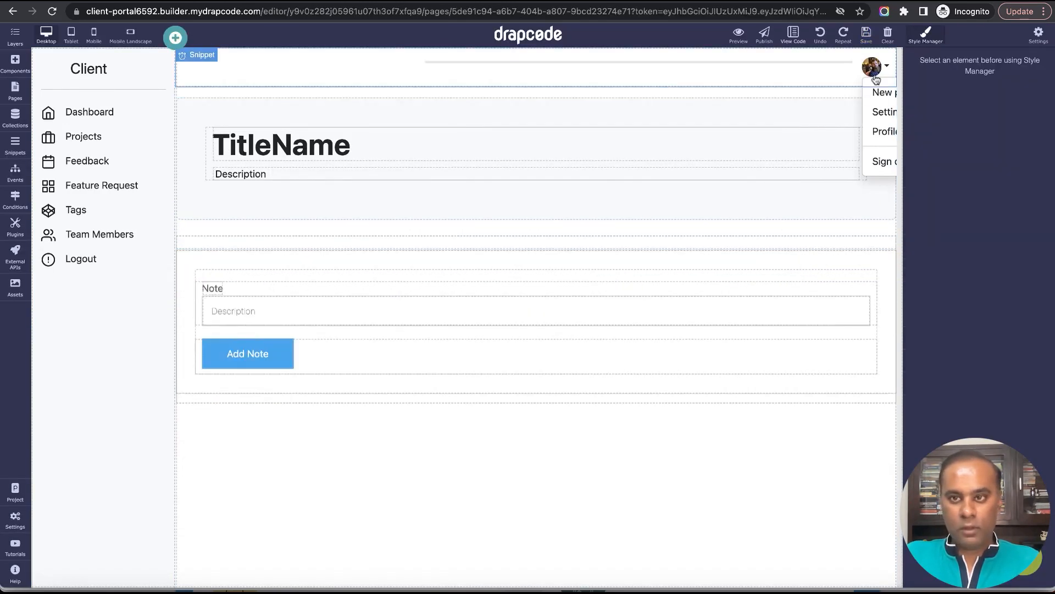
pyautogui.click(866, 34)
# Add a Data Group component to the empty column above the note form.
pyautogui.click(835, 243)
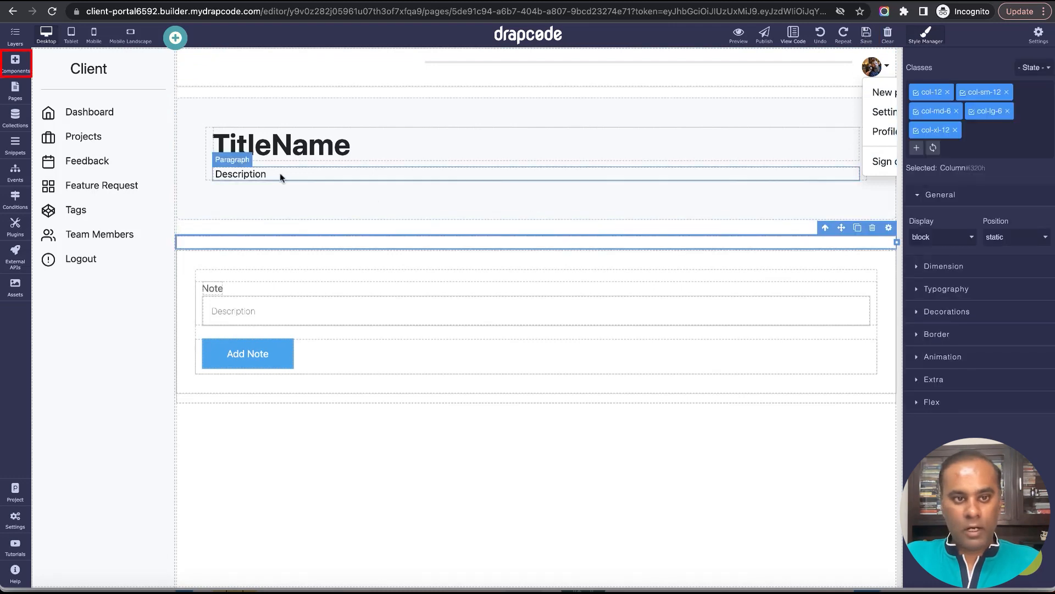
pyautogui.click(15, 62)
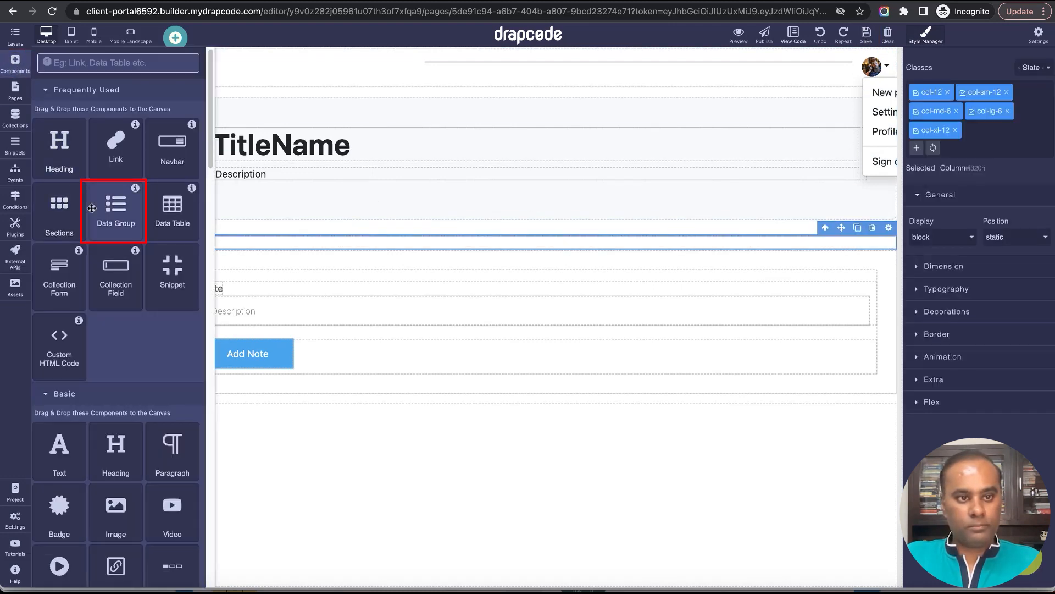
pyautogui.moveTo(127, 215); pyautogui.dragTo(431, 242)
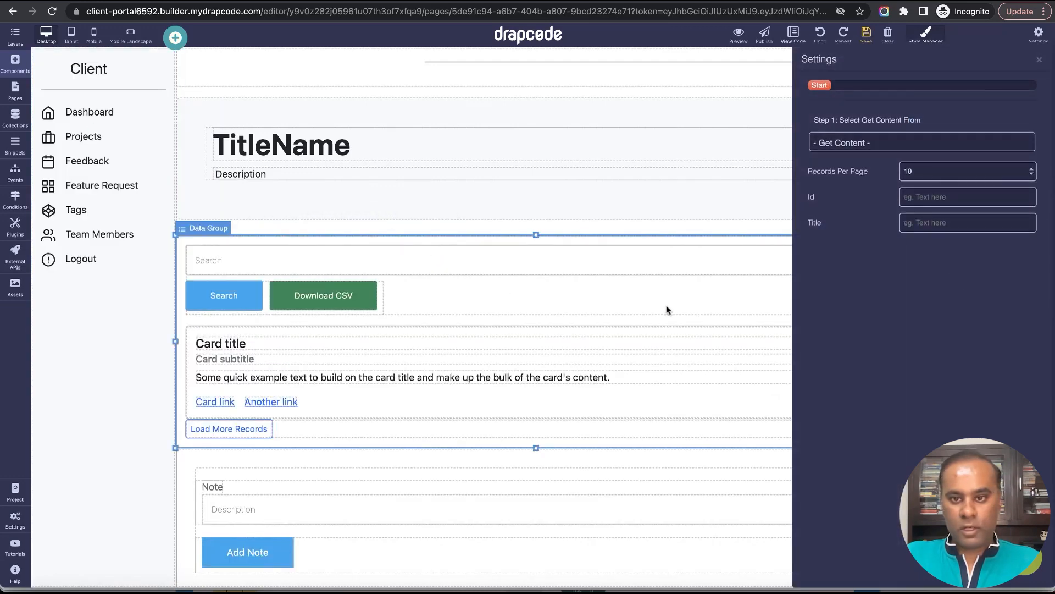
# Configure the data group to get data from the Task field Task Notes and save the page.
pyautogui.click(978, 142)
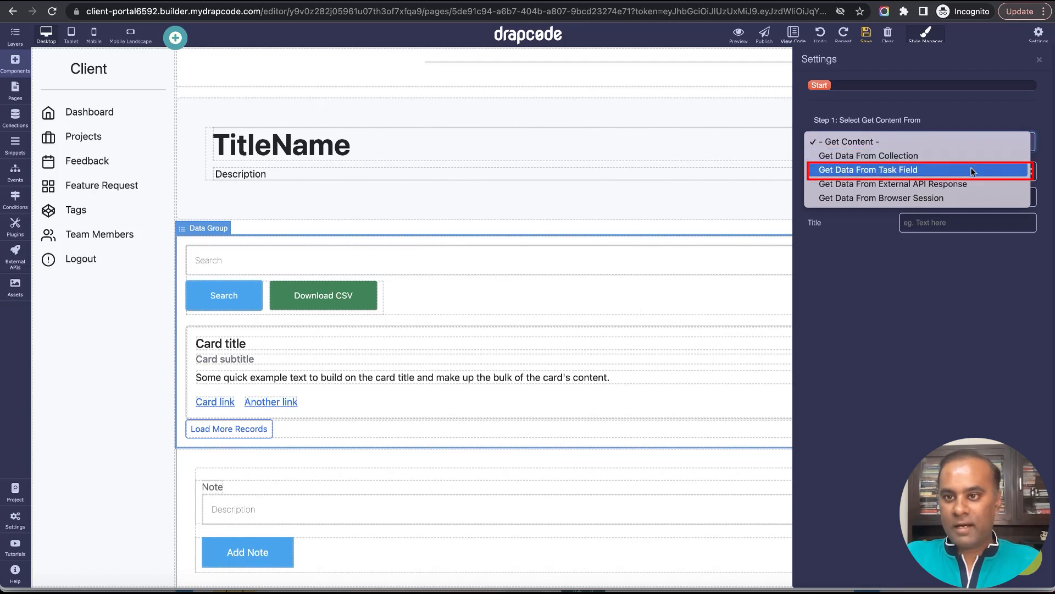
pyautogui.click(973, 168)
pyautogui.click(909, 193)
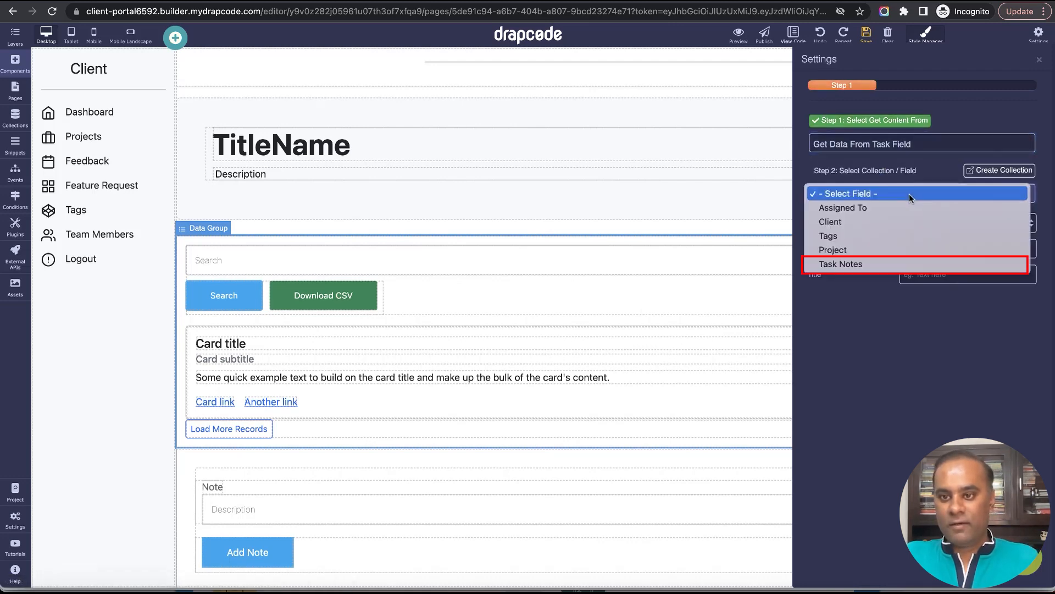
pyautogui.click(904, 262)
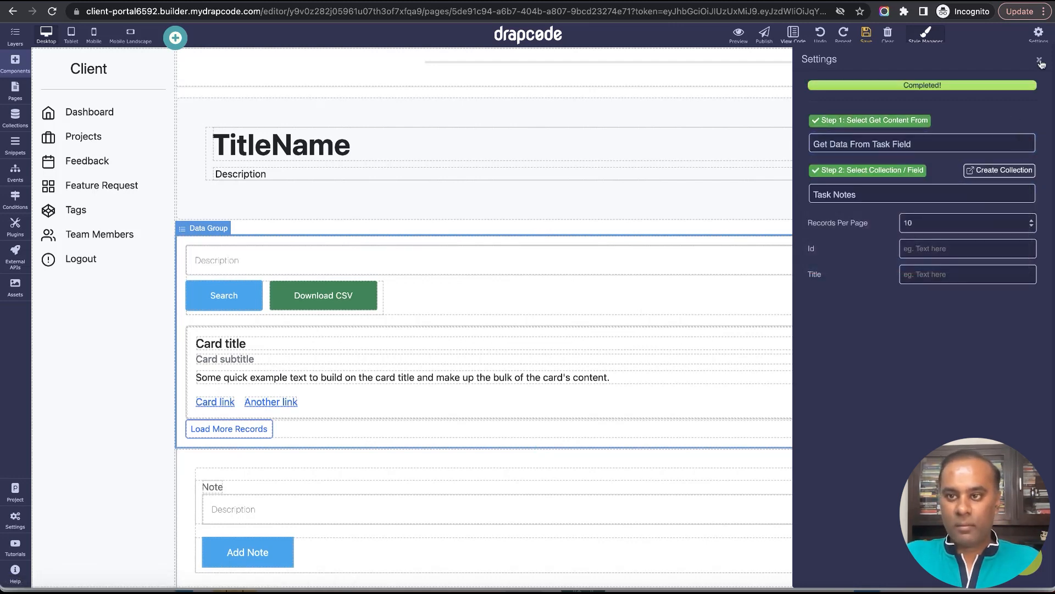
pyautogui.click(1040, 61)
pyautogui.click(867, 33)
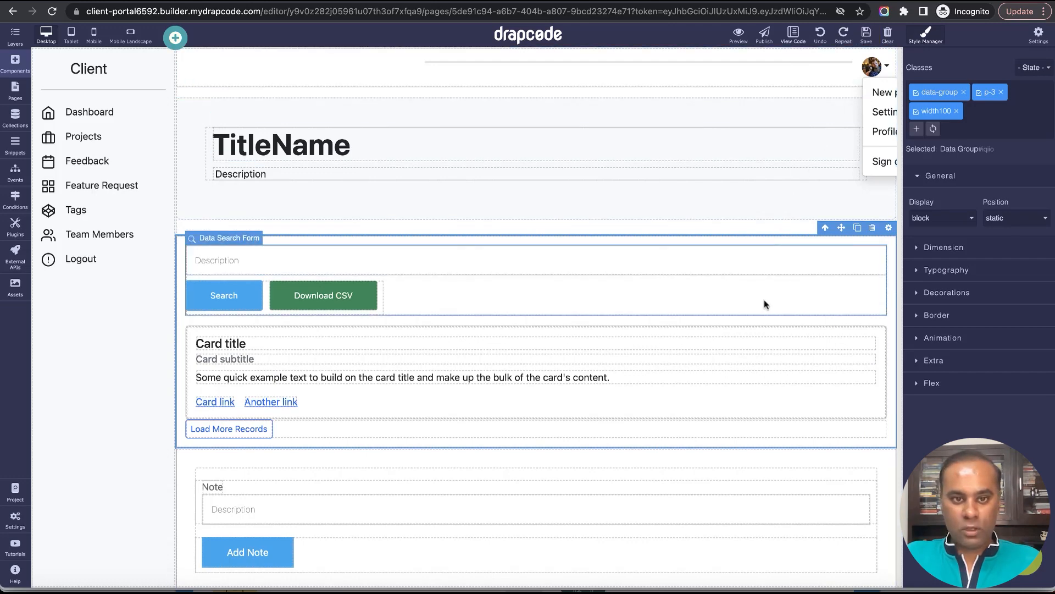
# Delete the search form and the card's "Another link" from the data group.
pyautogui.click(764, 299)
pyautogui.click(863, 238)
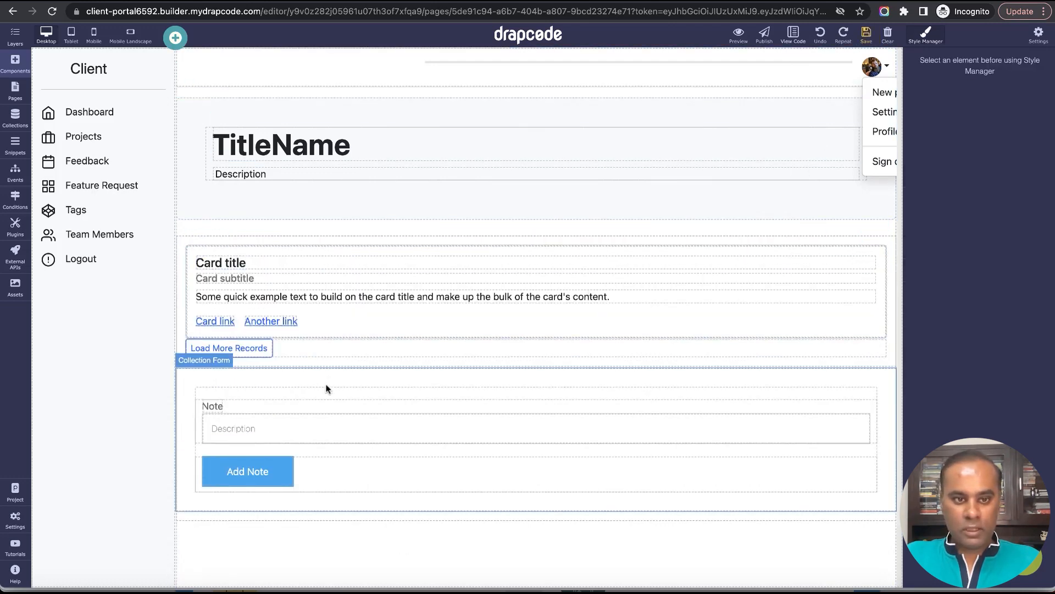
pyautogui.click(290, 321)
pyautogui.click(276, 310)
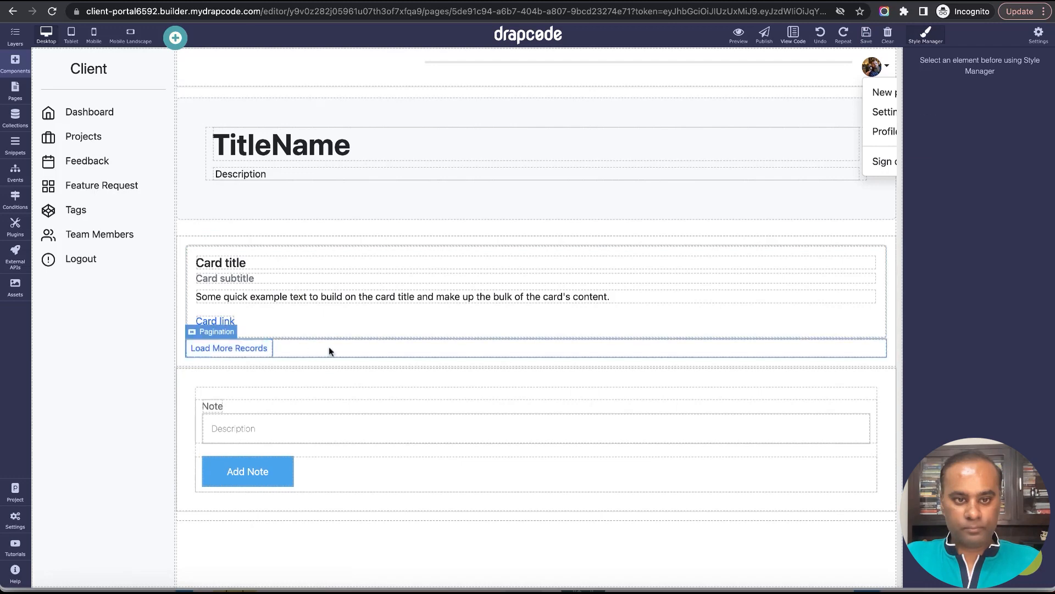
# Delete the Load More Records pagination and the remaining "Card link" from the data group, and save the page.
pyautogui.click(828, 342)
pyautogui.click(865, 332)
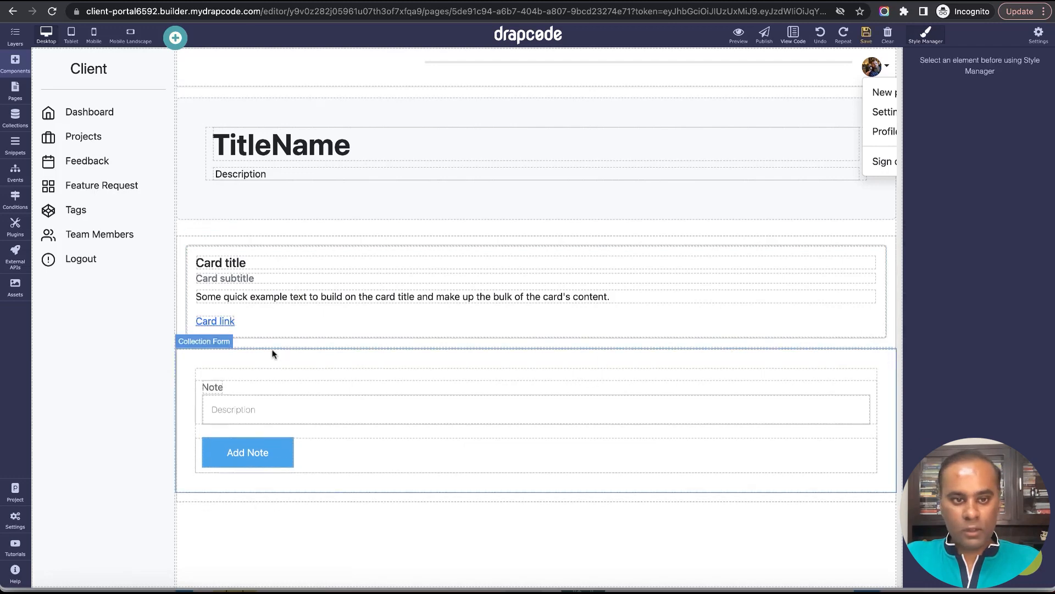
pyautogui.click(220, 321)
pyautogui.click(210, 308)
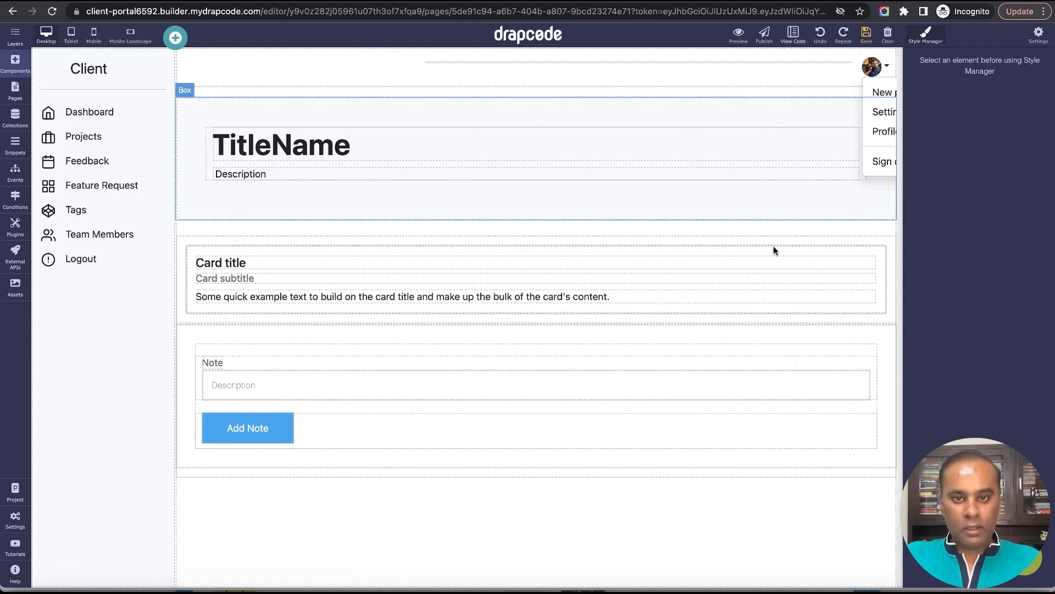
pyautogui.click(867, 35)
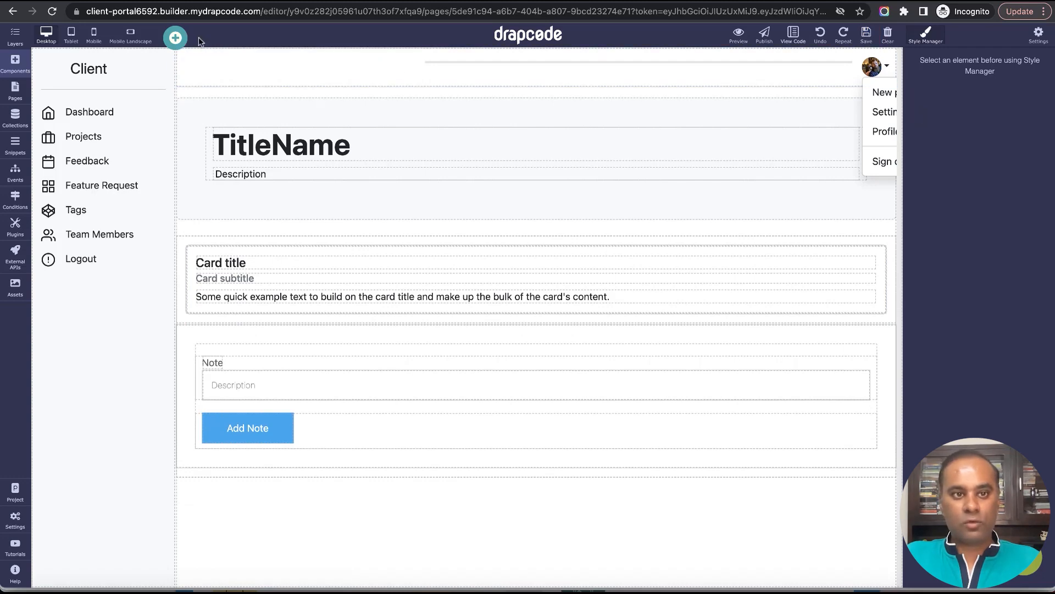
# Try the Feature009 pre-built layout inside the notes data group and remove it again.
pyautogui.click(175, 37)
pyautogui.click(345, 66)
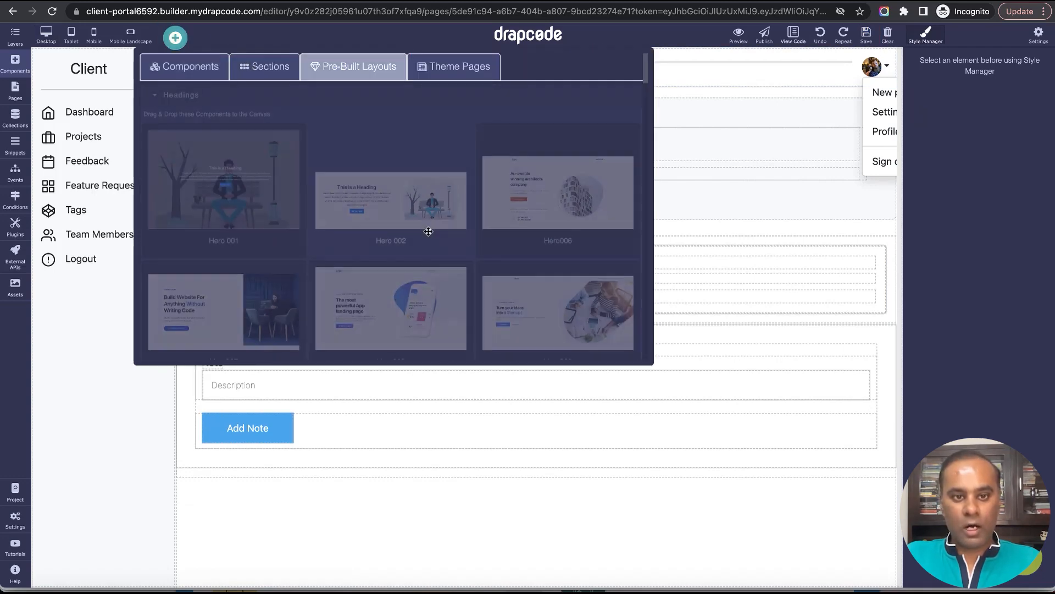
pyautogui.scroll(-5, 424, 231)
pyautogui.scroll(-8, 427, 235)
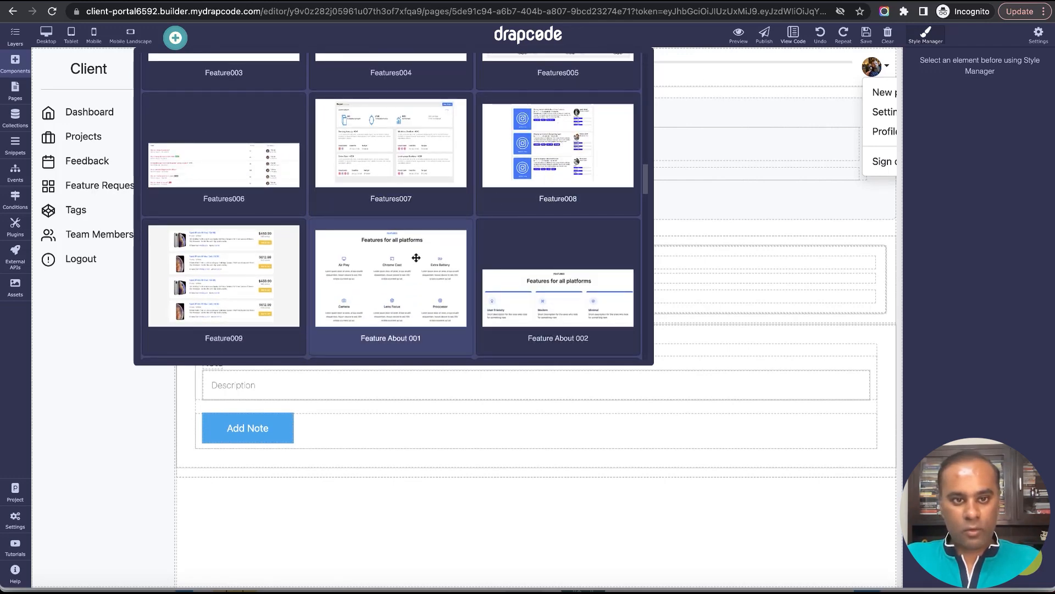
pyautogui.scroll(-4, 415, 262)
pyautogui.scroll(1, 222, 114)
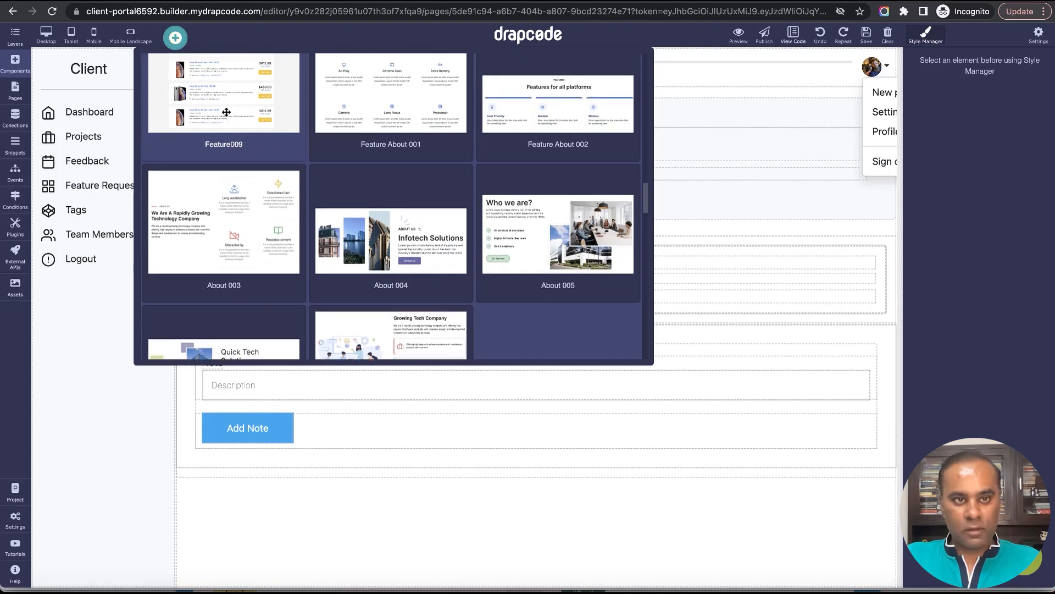
pyautogui.moveTo(229, 79); pyautogui.dragTo(259, 243)
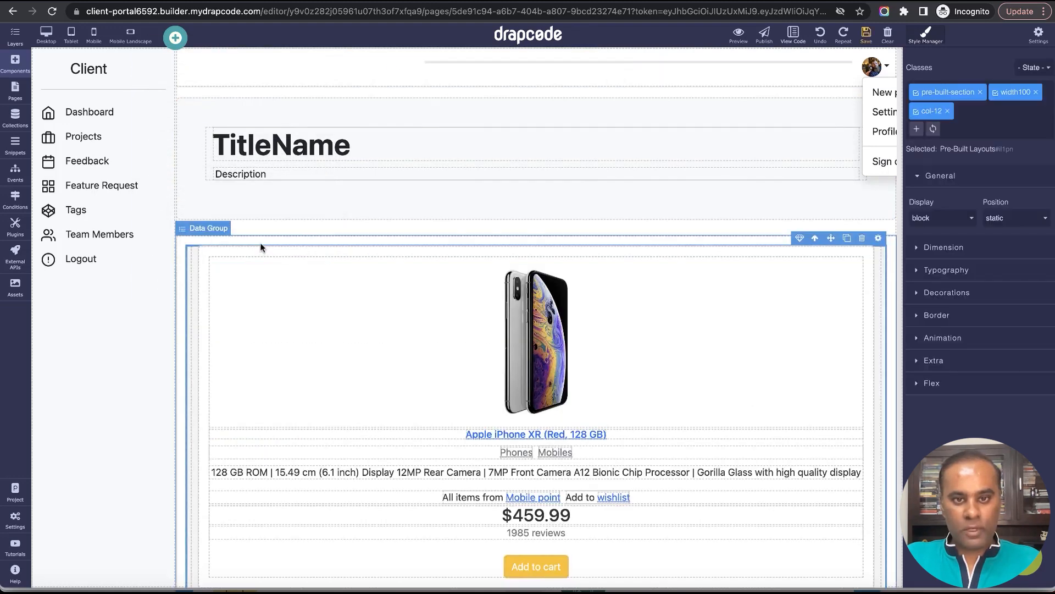
pyautogui.scroll(-3, 731, 444)
pyautogui.scroll(3, 731, 444)
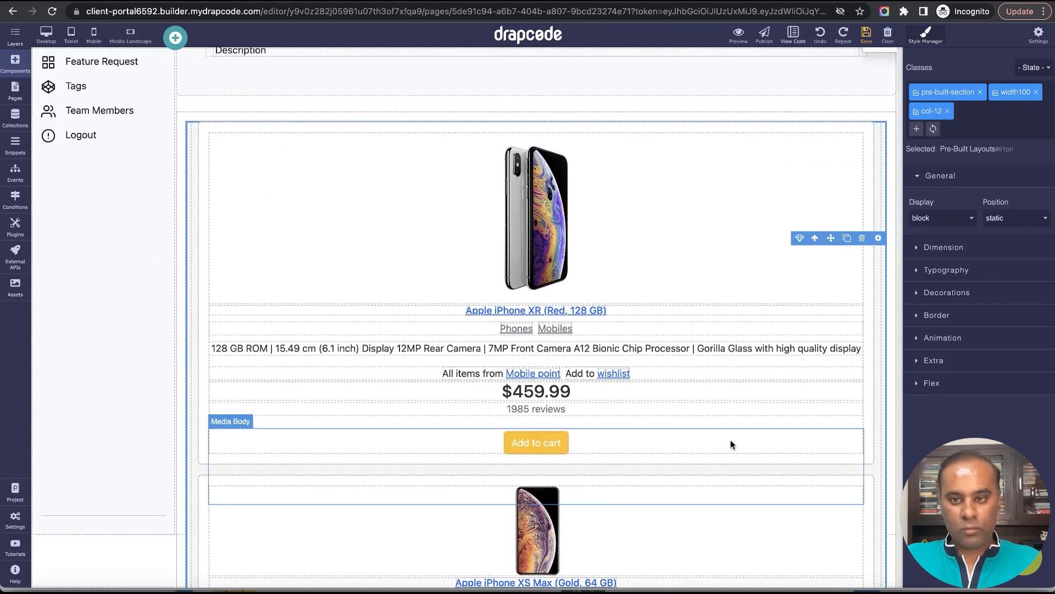
pyautogui.click(862, 238)
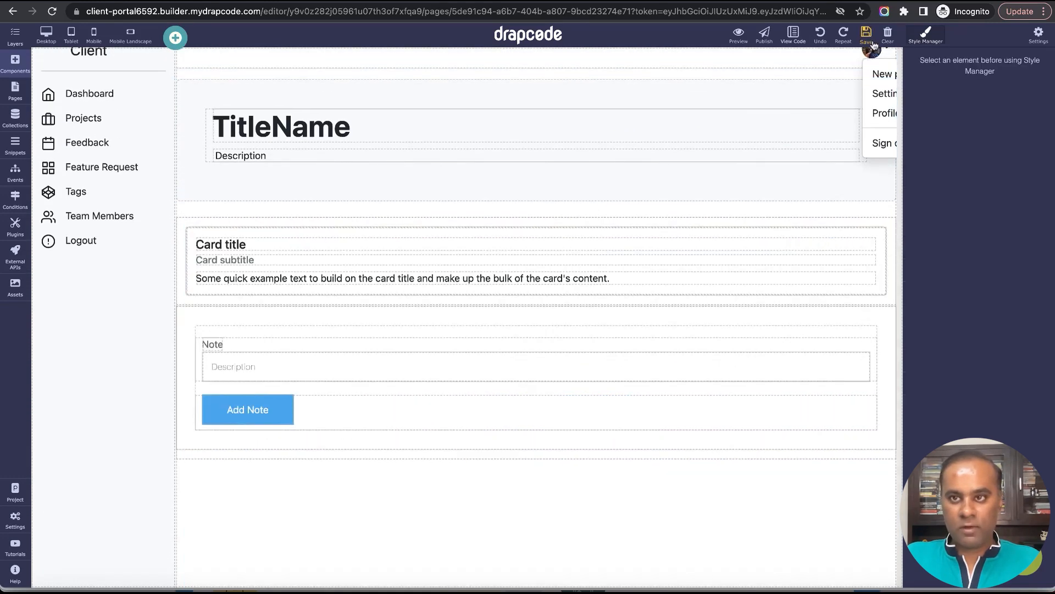
# Bind the card title heading to the Description field of the Task Note collection.
pyautogui.doubleClick(269, 245)
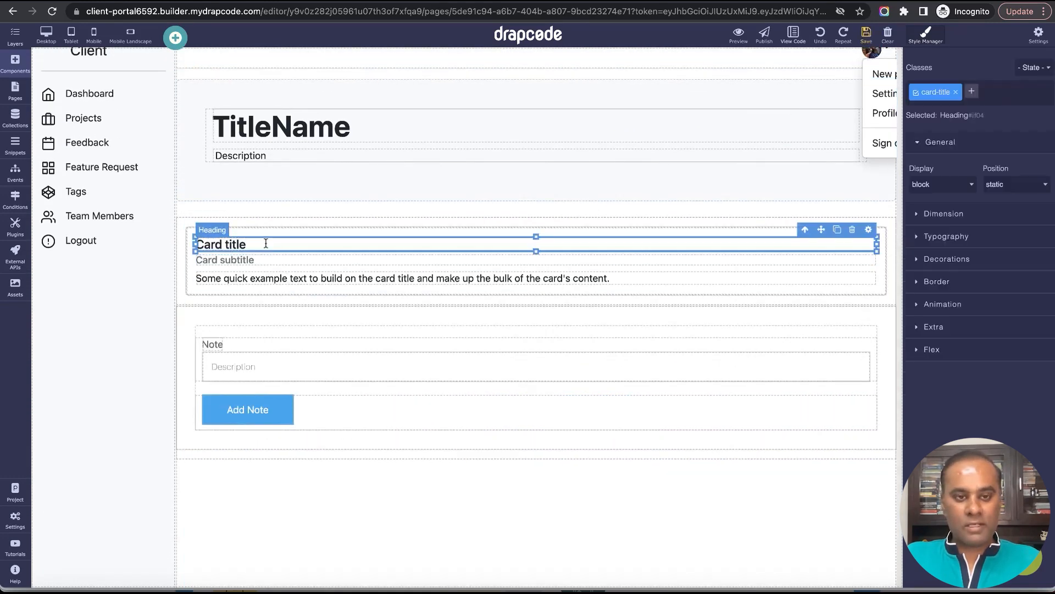
pyautogui.click(869, 229)
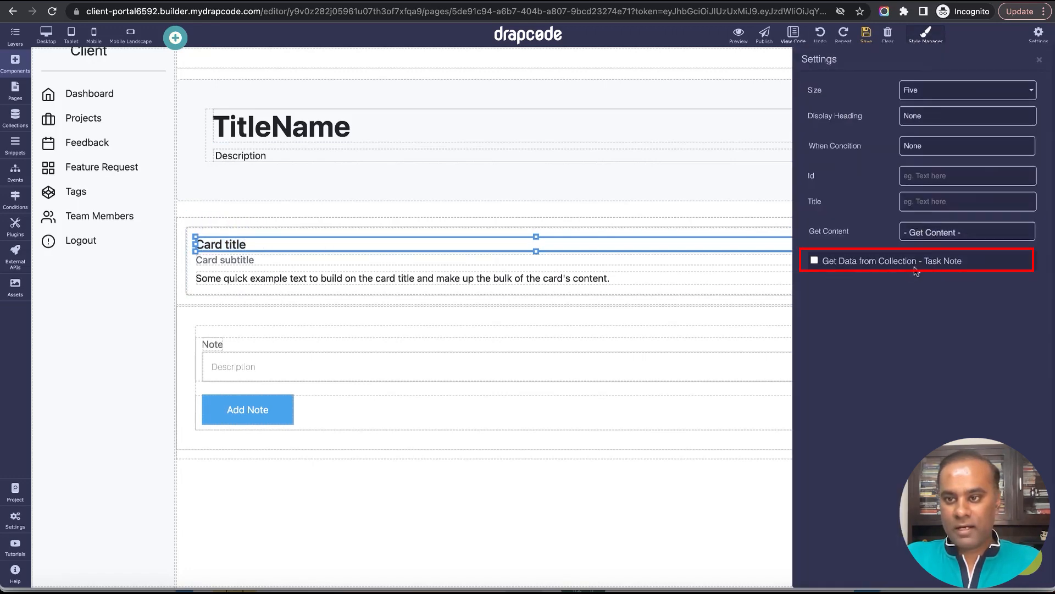
pyautogui.click(932, 260)
pyautogui.click(908, 290)
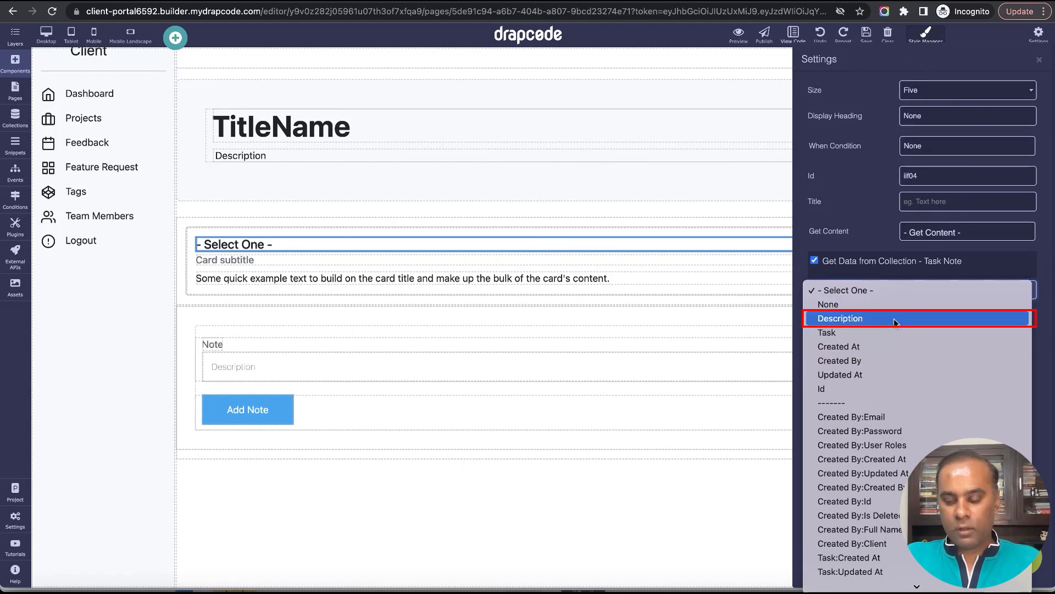
pyautogui.click(893, 318)
pyautogui.click(1039, 62)
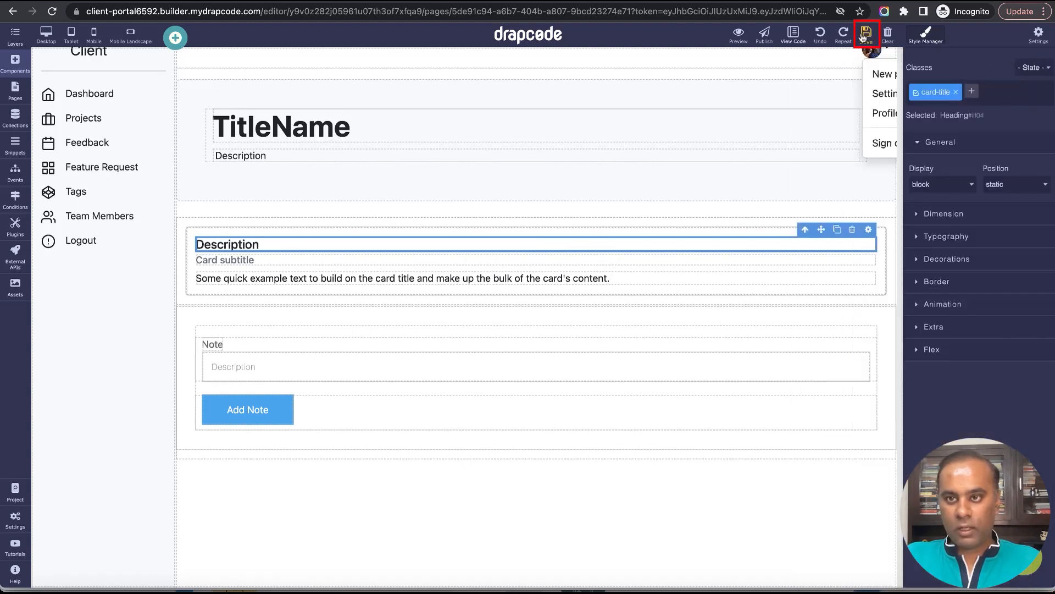
# Bind the card subtitle to the Task Note field Created By:Full Name and save the page.
pyautogui.click(774, 262)
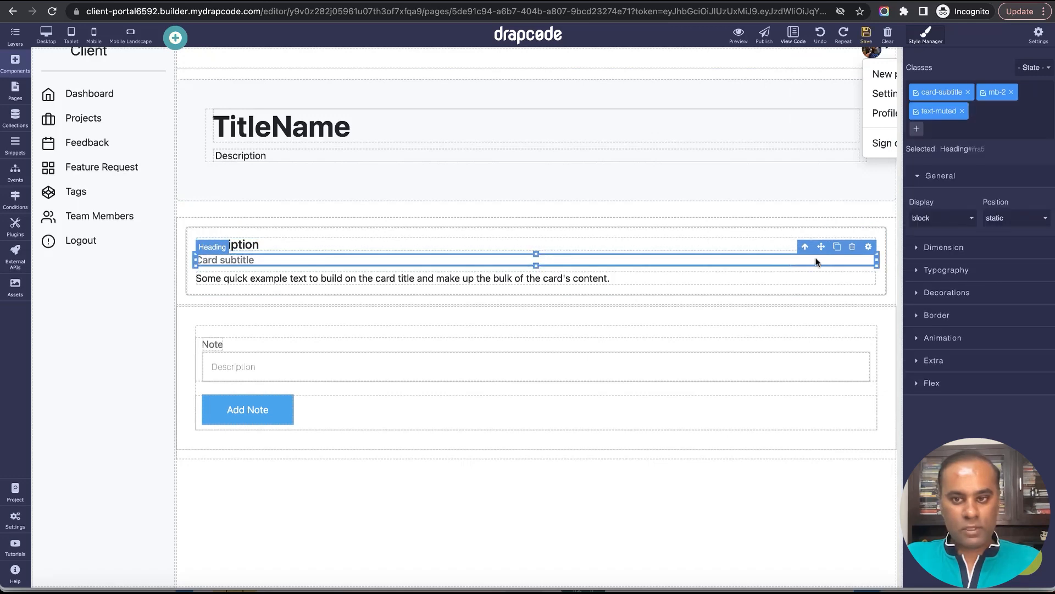
pyautogui.click(868, 246)
pyautogui.click(855, 263)
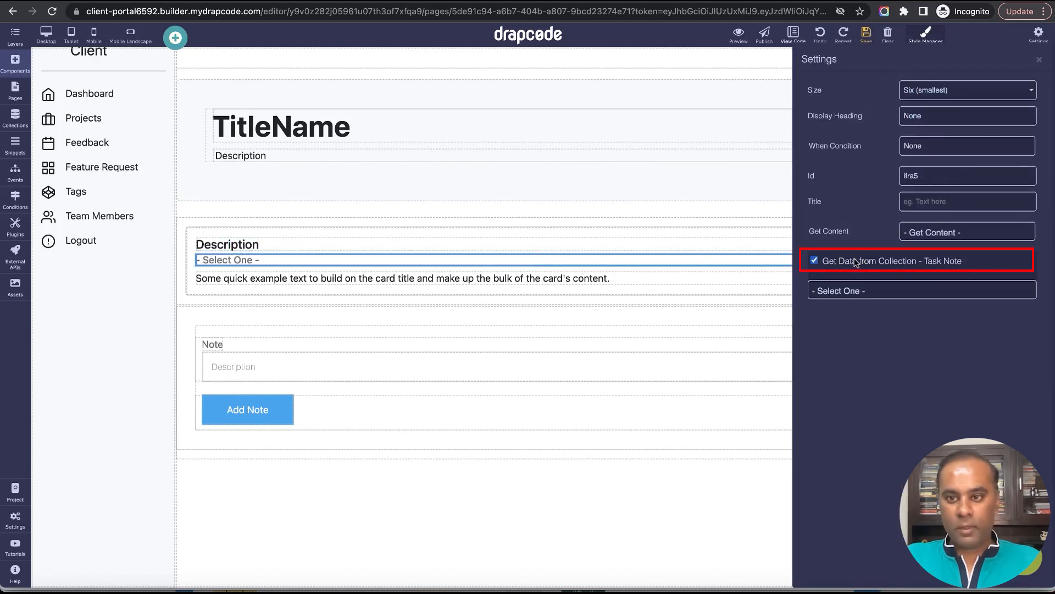
pyautogui.click(871, 293)
pyautogui.scroll(-2, 928, 416)
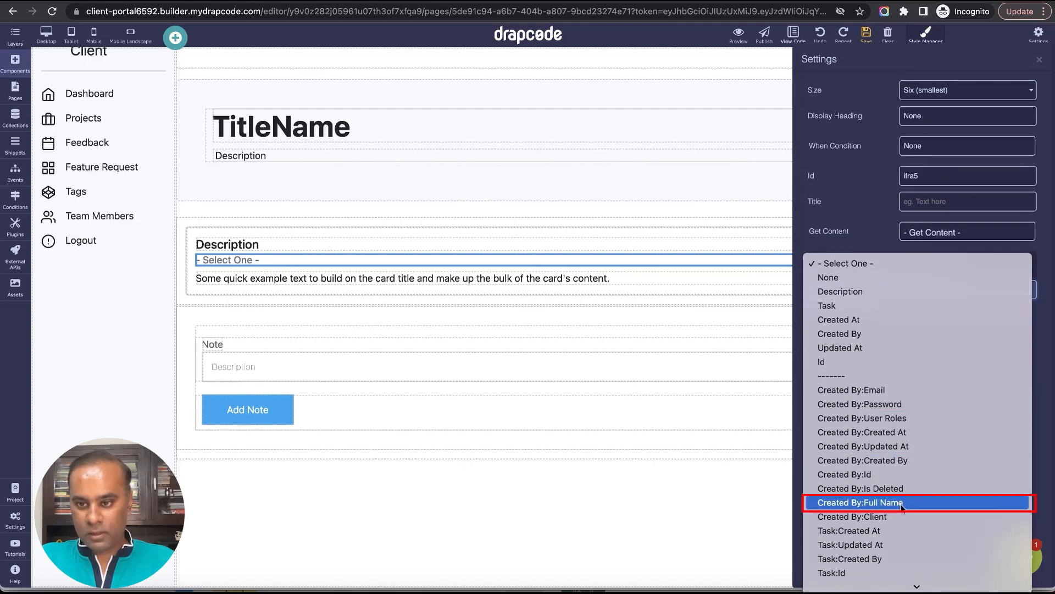
pyautogui.click(901, 504)
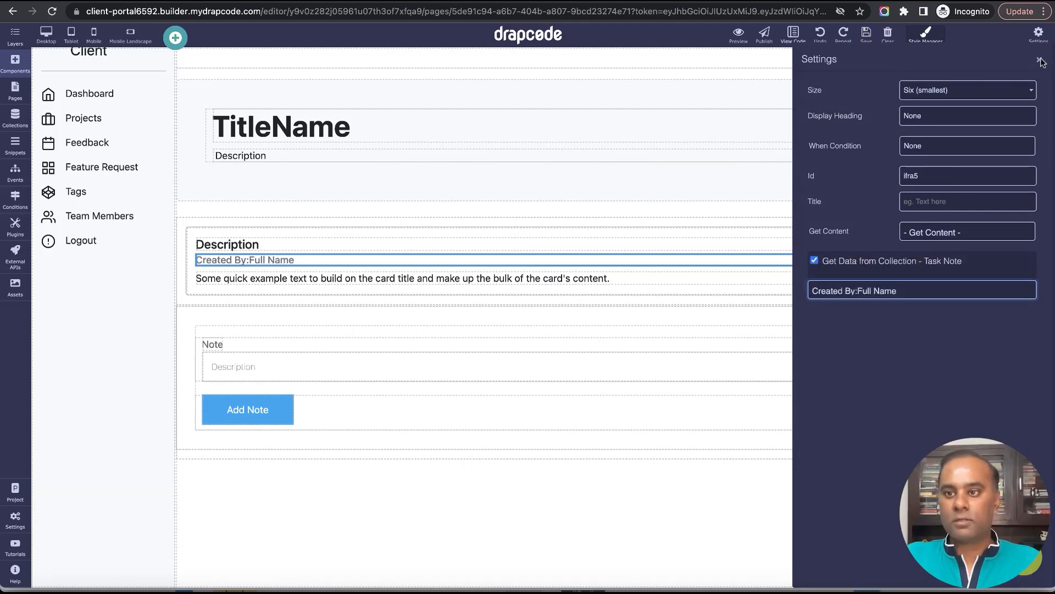
pyautogui.click(871, 43)
# Bind the card's example text paragraph to the Created At field of the Task Note collection.
pyautogui.click(717, 280)
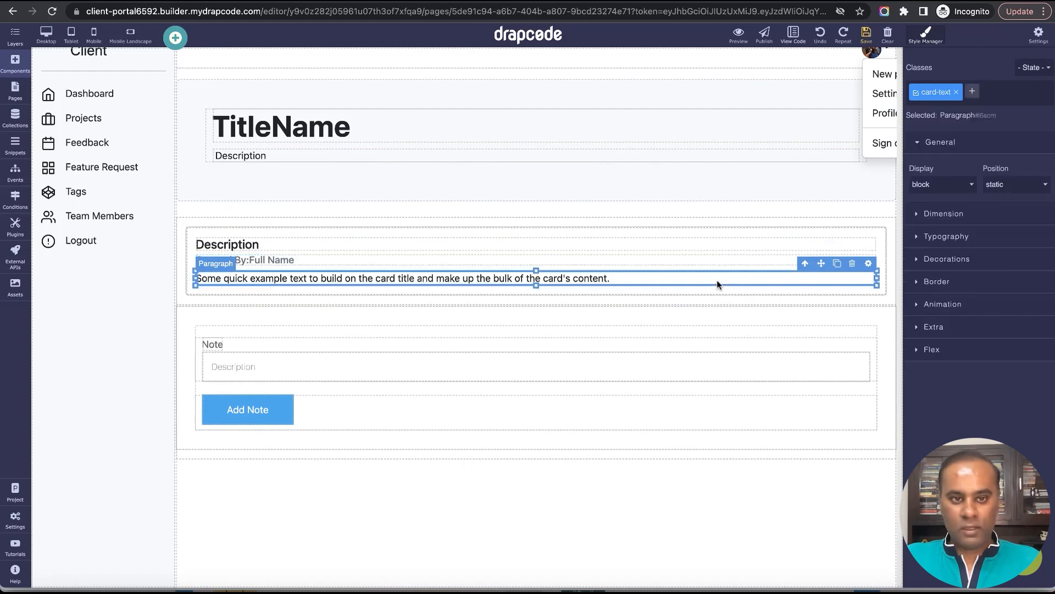
pyautogui.click(868, 263)
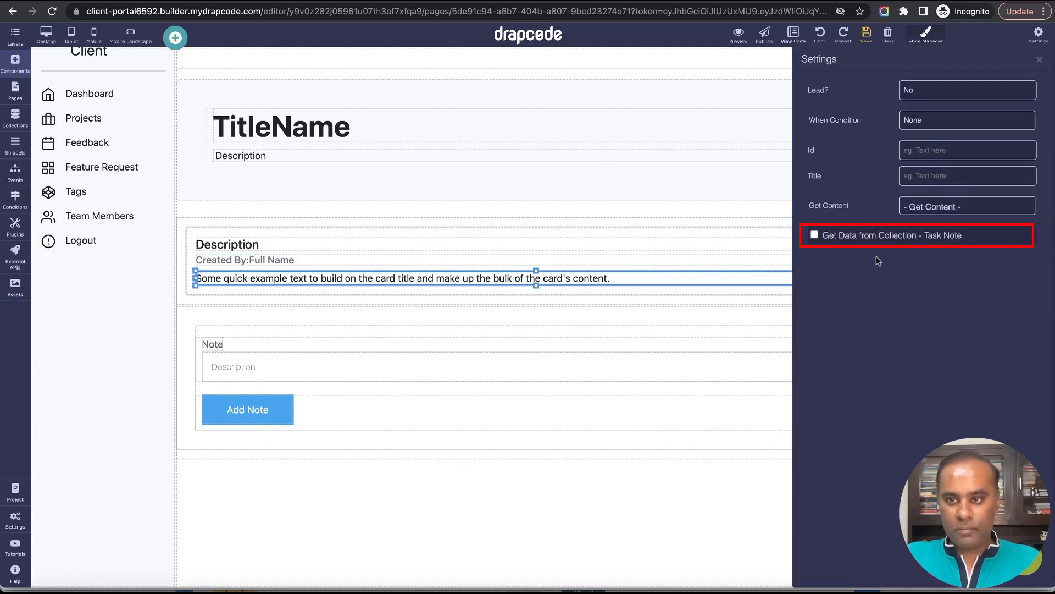
pyautogui.click(872, 237)
pyautogui.click(891, 264)
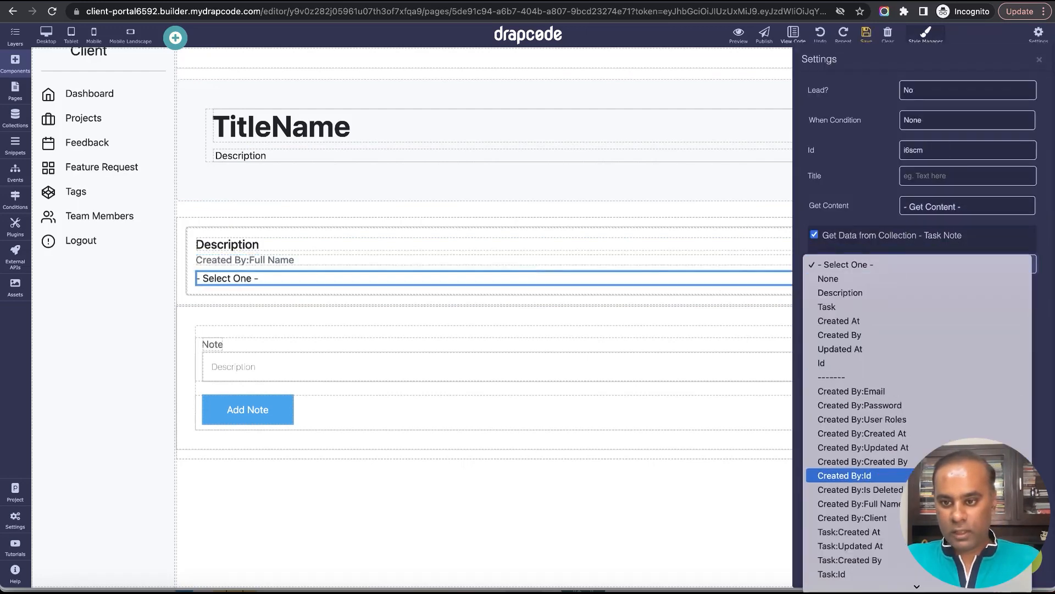
pyautogui.scroll(-2, 936, 332)
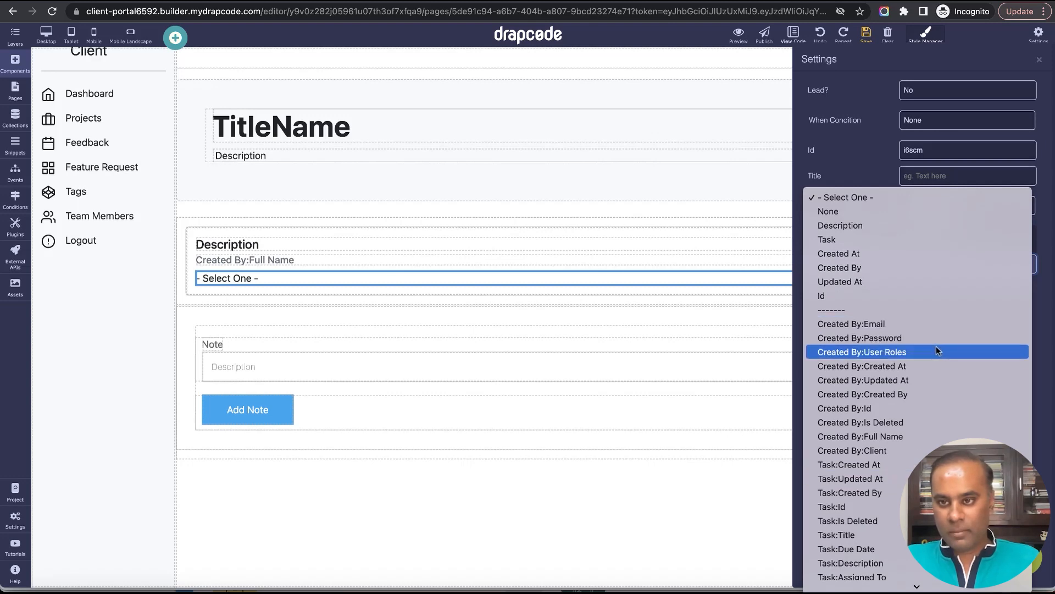
pyautogui.scroll(-3, 919, 363)
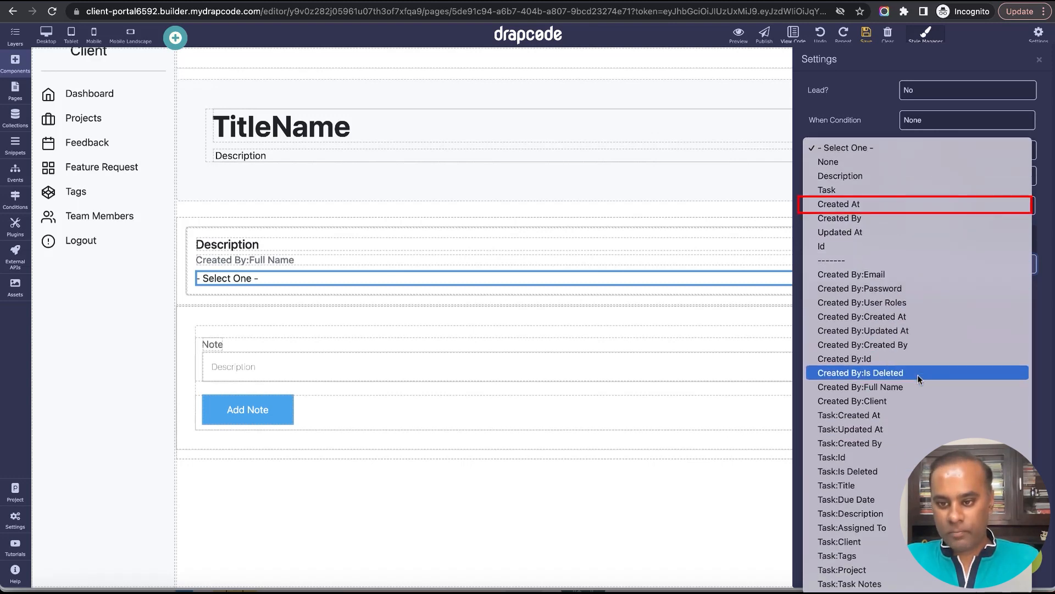
pyautogui.click(926, 204)
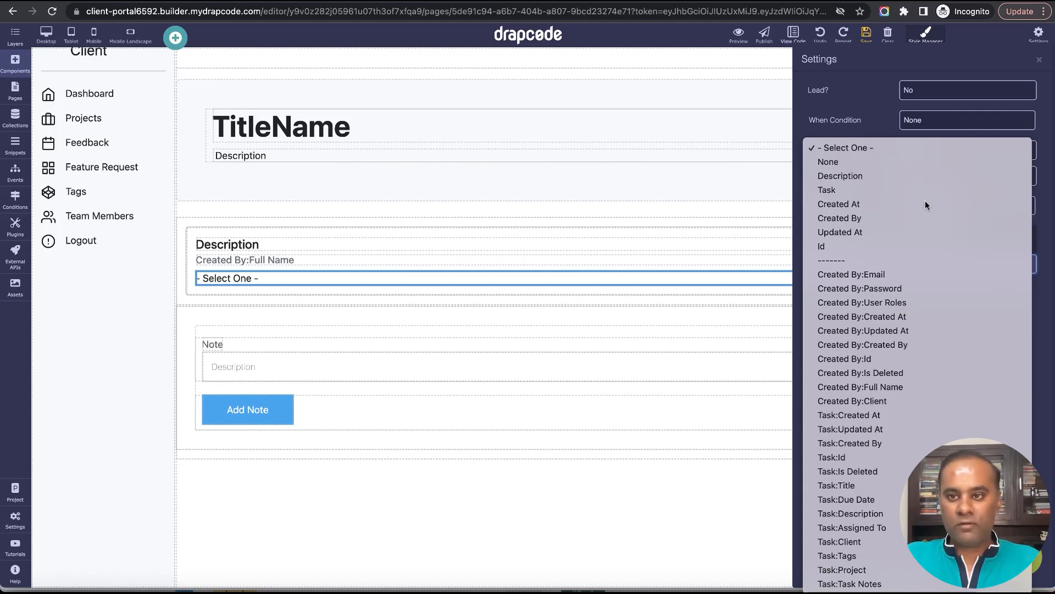
pyautogui.click(1040, 59)
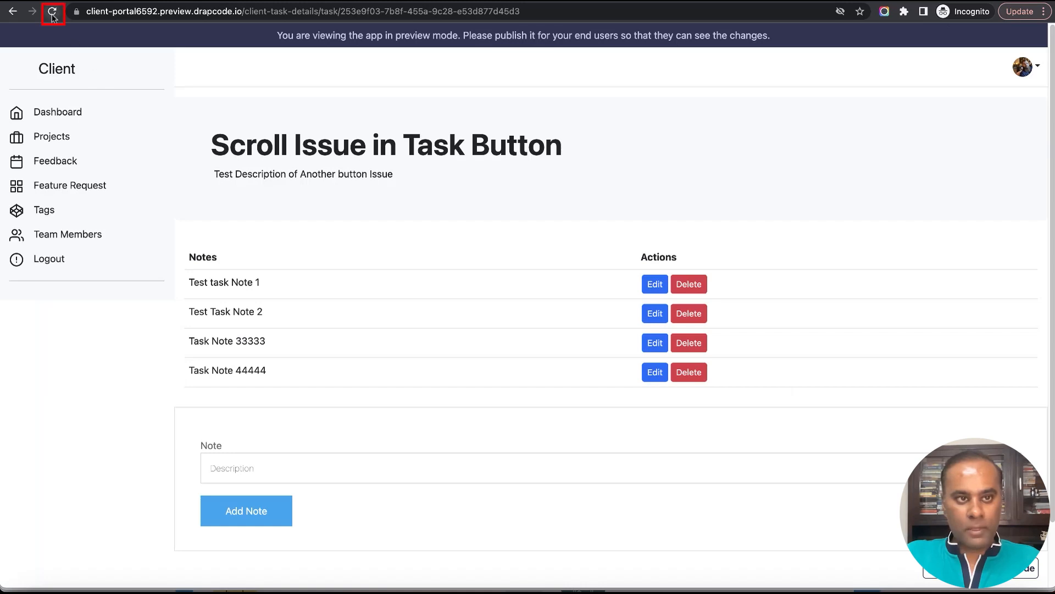
# Reload the task details preview and examine the title, author name and creation date on each note card.
pyautogui.click(53, 12)
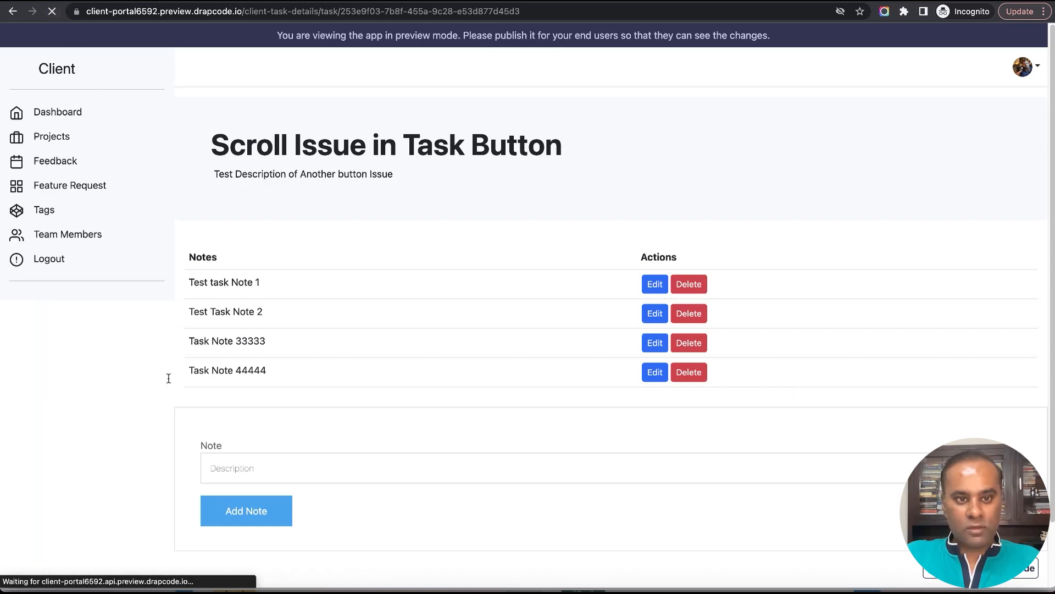
pyautogui.moveTo(190, 277); pyautogui.dragTo(391, 395)
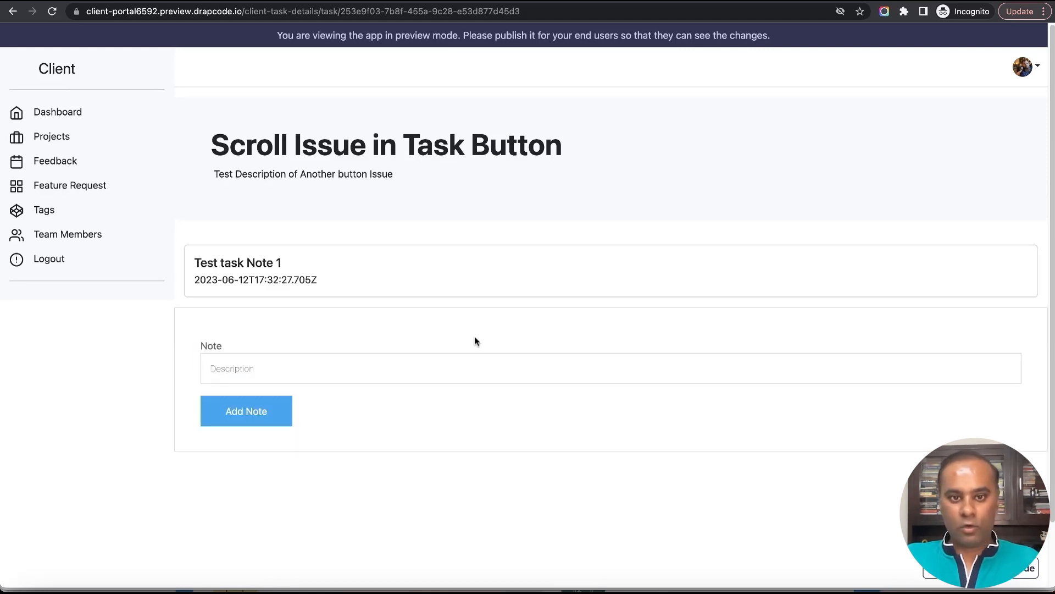
pyautogui.moveTo(194, 264); pyautogui.dragTo(286, 269)
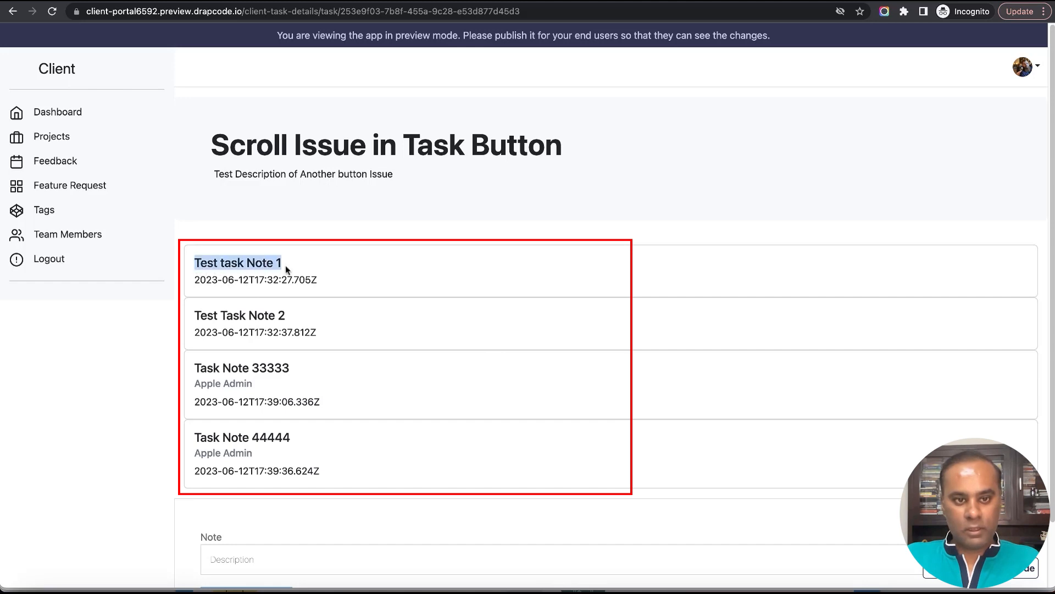
pyautogui.moveTo(228, 287); pyautogui.dragTo(345, 303)
pyautogui.click(344, 303)
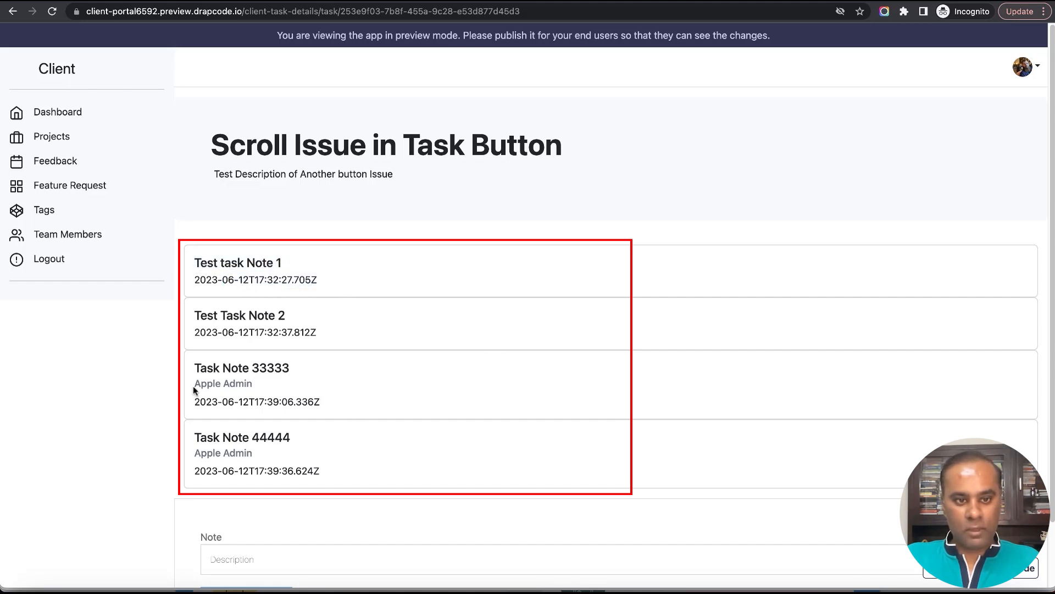
pyautogui.moveTo(193, 389); pyautogui.dragTo(300, 390)
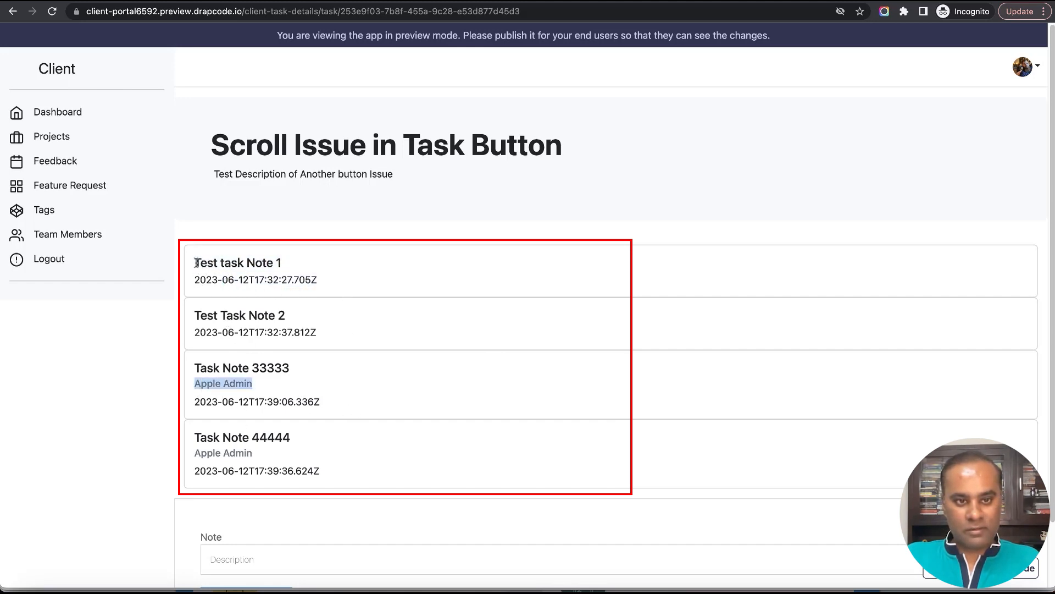
pyautogui.moveTo(196, 264); pyautogui.dragTo(302, 337)
pyautogui.click(291, 294)
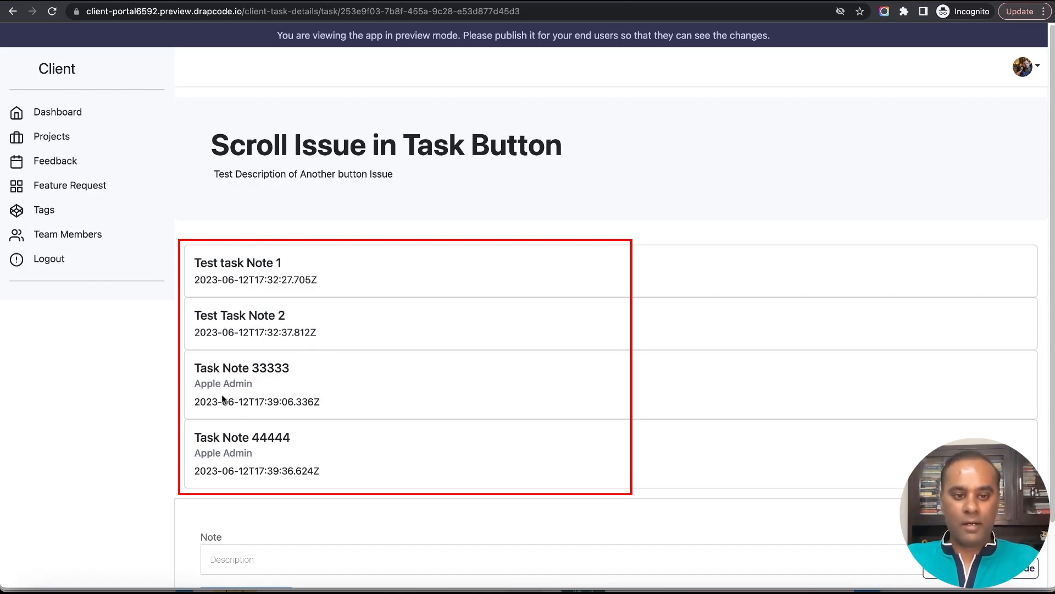
pyautogui.tripleClick(210, 383)
pyautogui.tripleClick(193, 459)
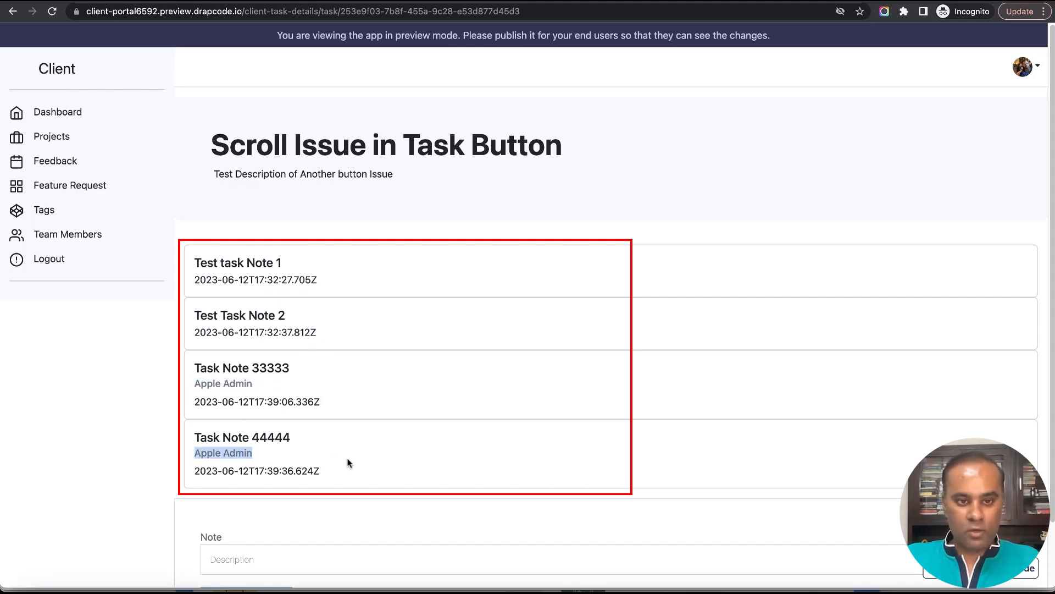
pyautogui.click(468, 406)
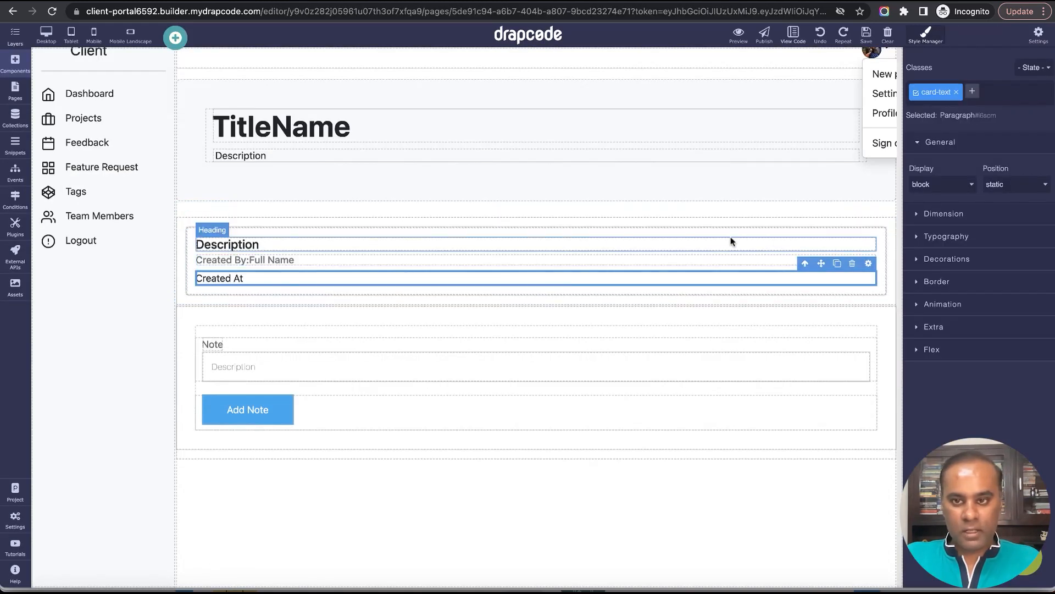
# Set the note card's top margin to 5 px and reload the preview.
pyautogui.click(801, 230)
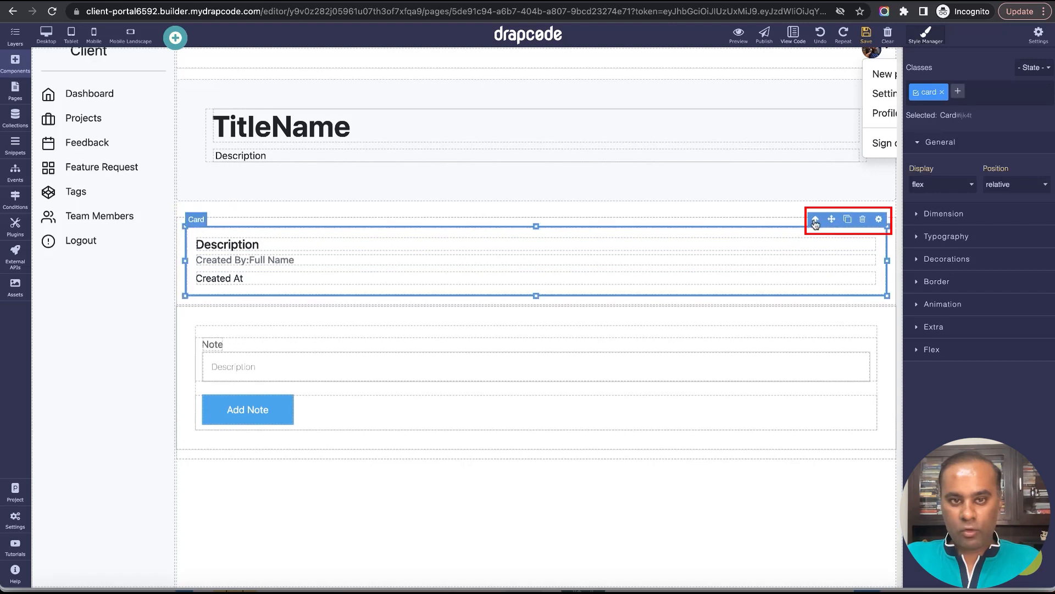
pyautogui.click(941, 217)
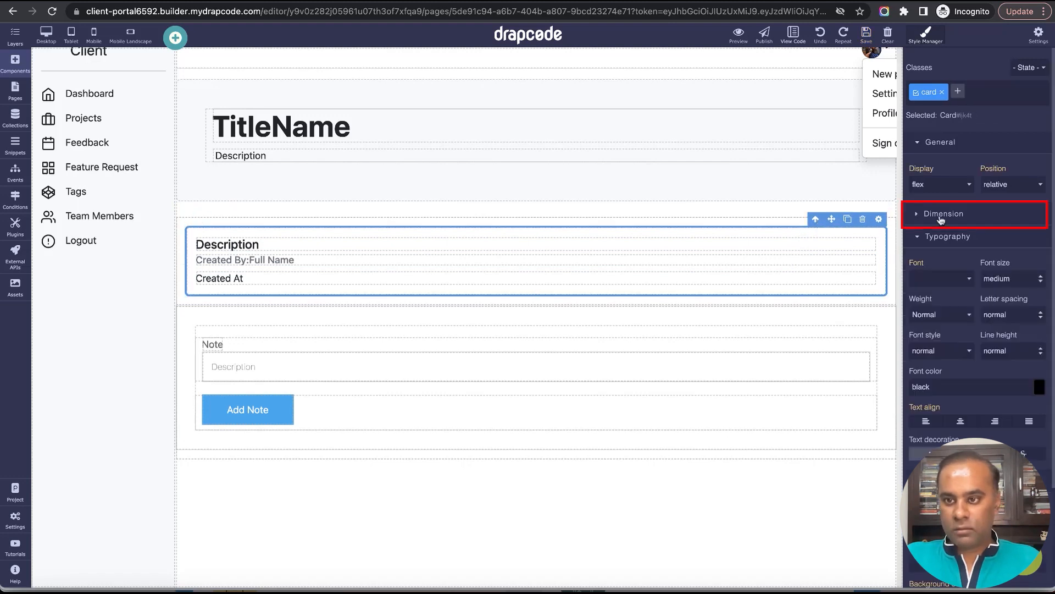
pyautogui.scroll(-1, 946, 384)
pyautogui.click(938, 377)
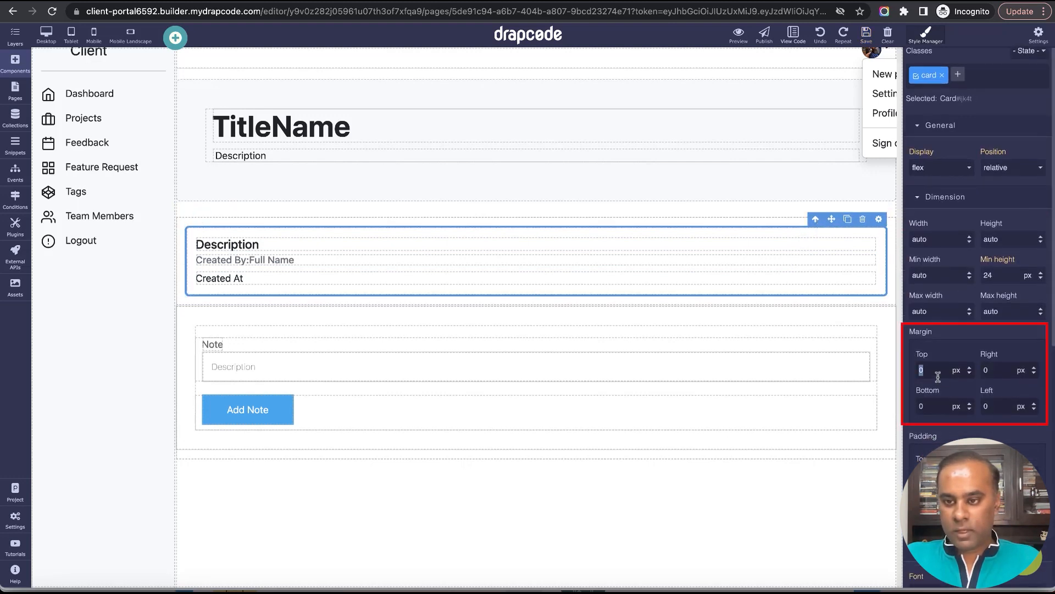
pyautogui.write('5')
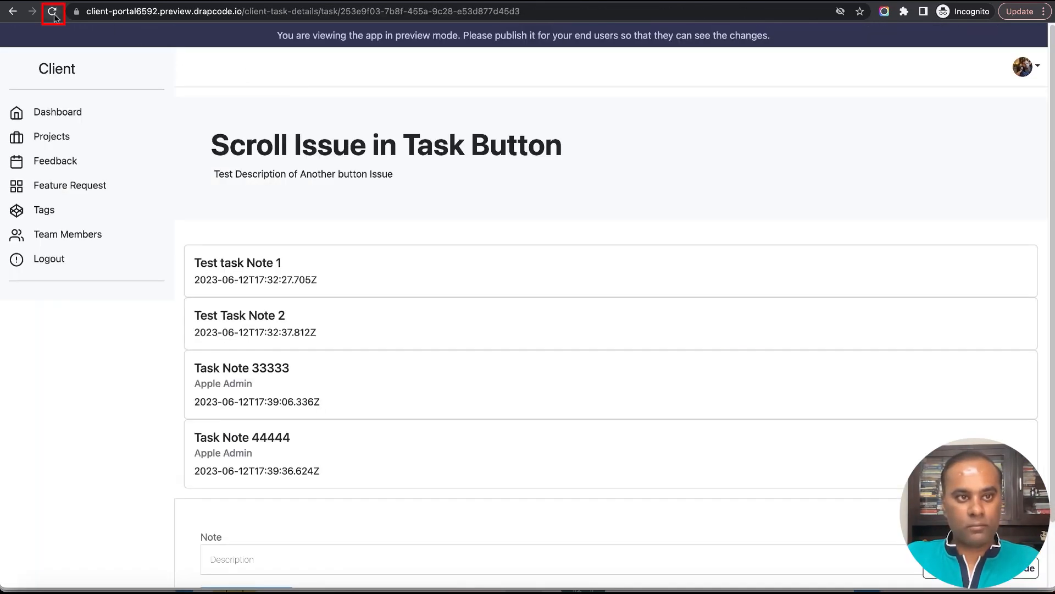
pyautogui.click(53, 12)
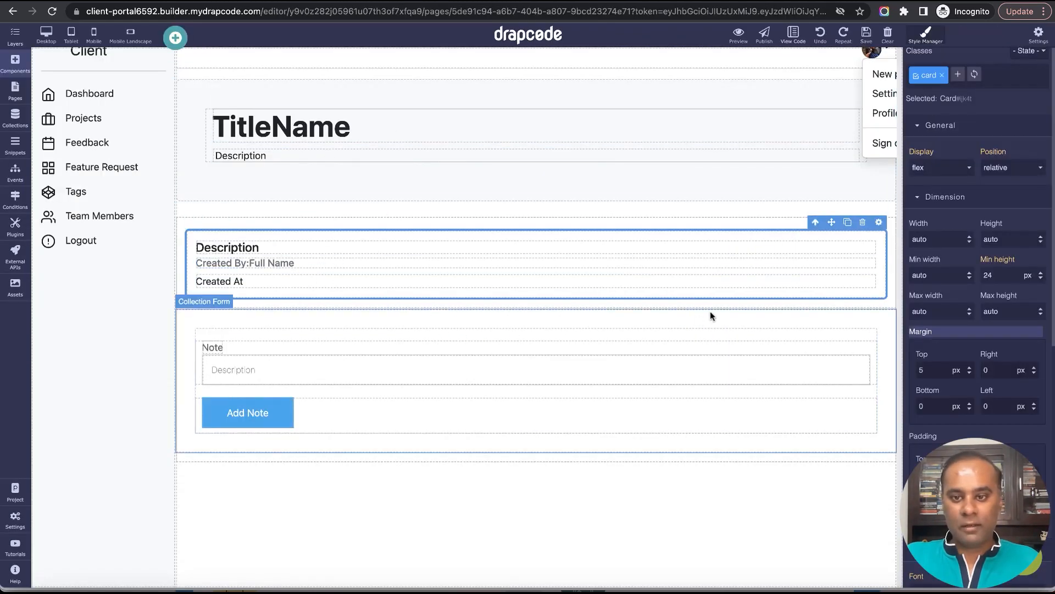
# Check the collection and event settings of the Add Note collection form.
pyautogui.click(711, 312)
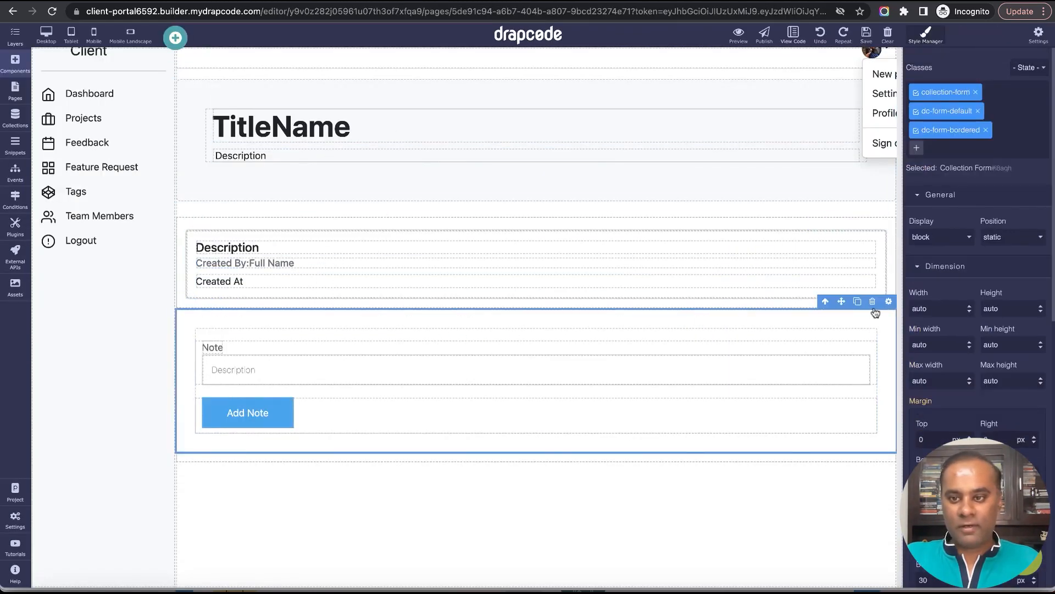
pyautogui.click(888, 301)
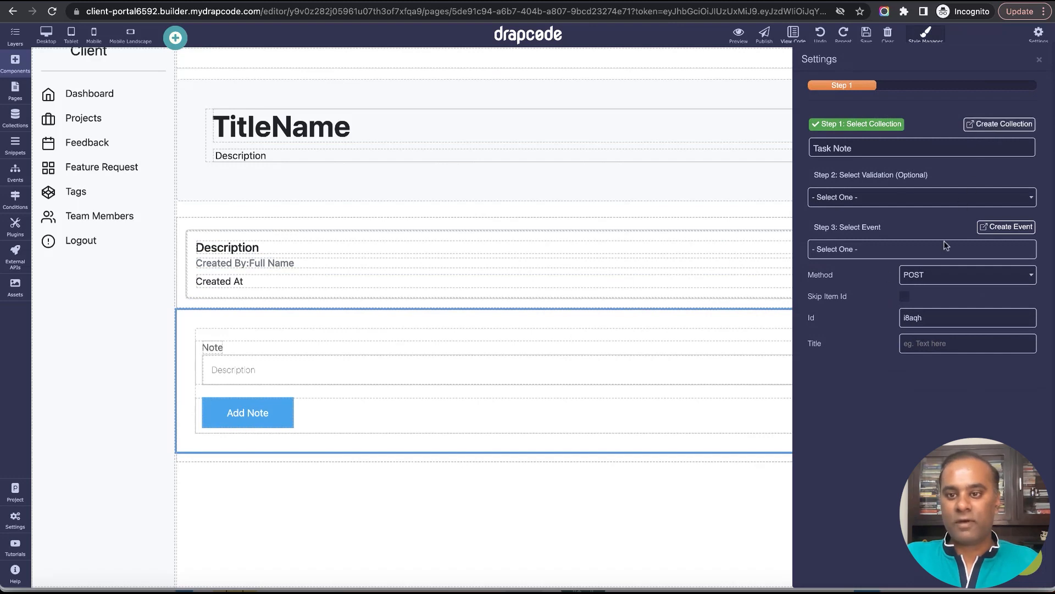
pyautogui.click(1039, 61)
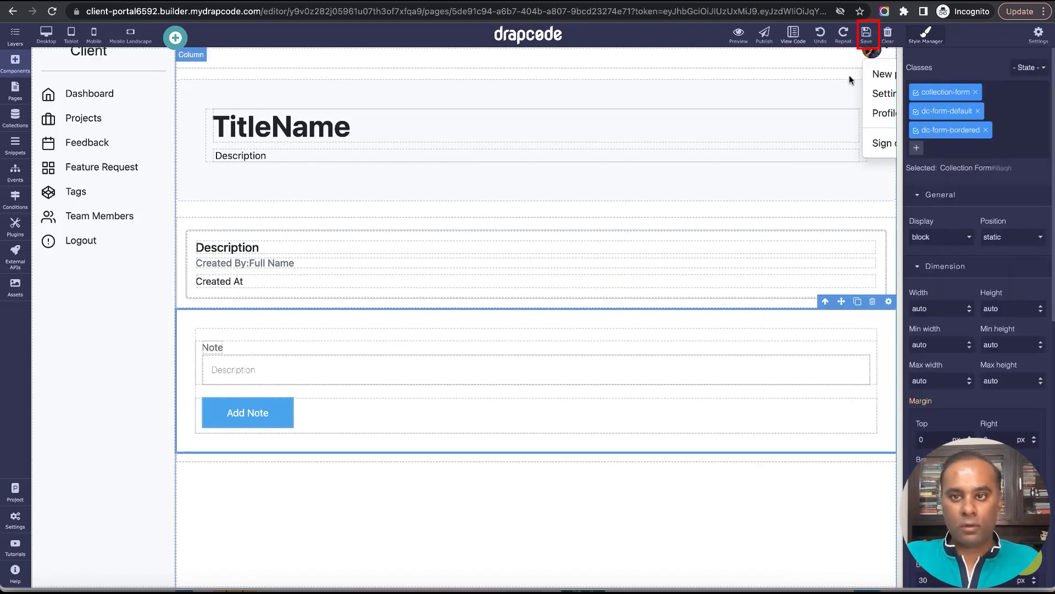
# Open the Add New Task Note event and rename it to "Client - Add New Task Note".
pyautogui.click(15, 91)
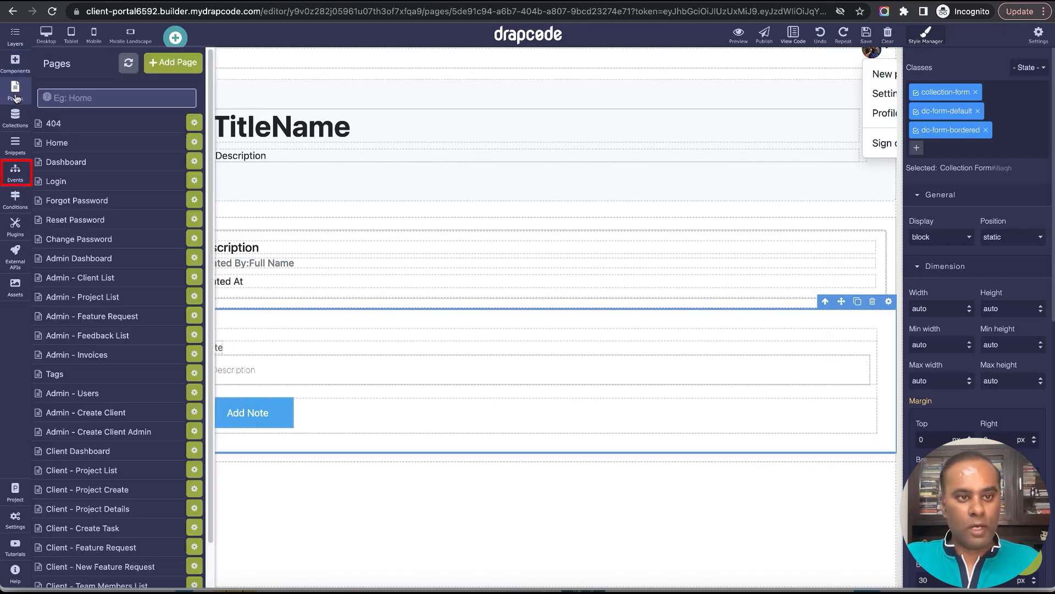
pyautogui.click(16, 171)
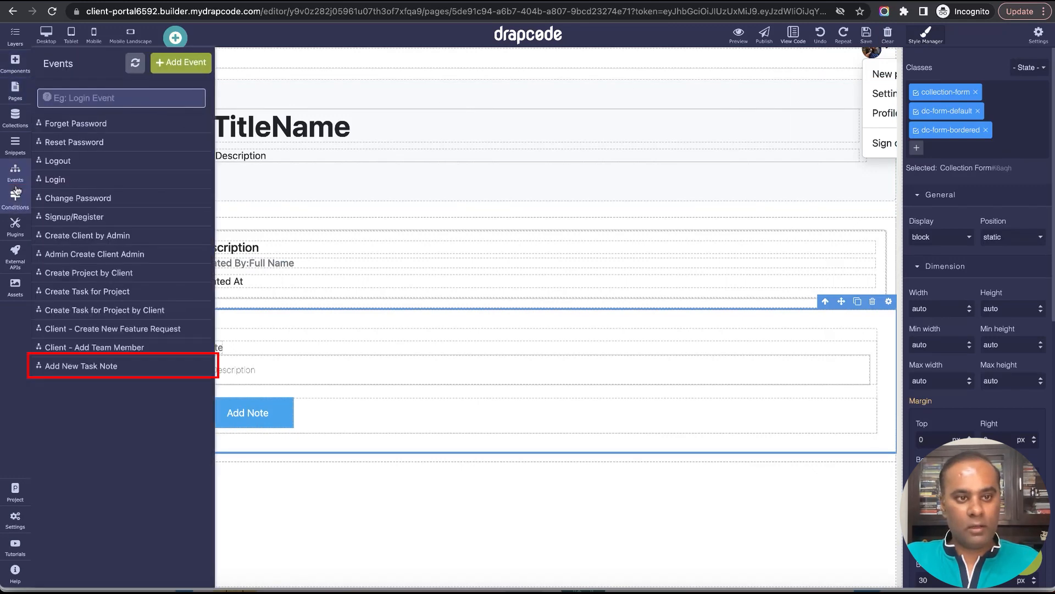
pyautogui.click(113, 372)
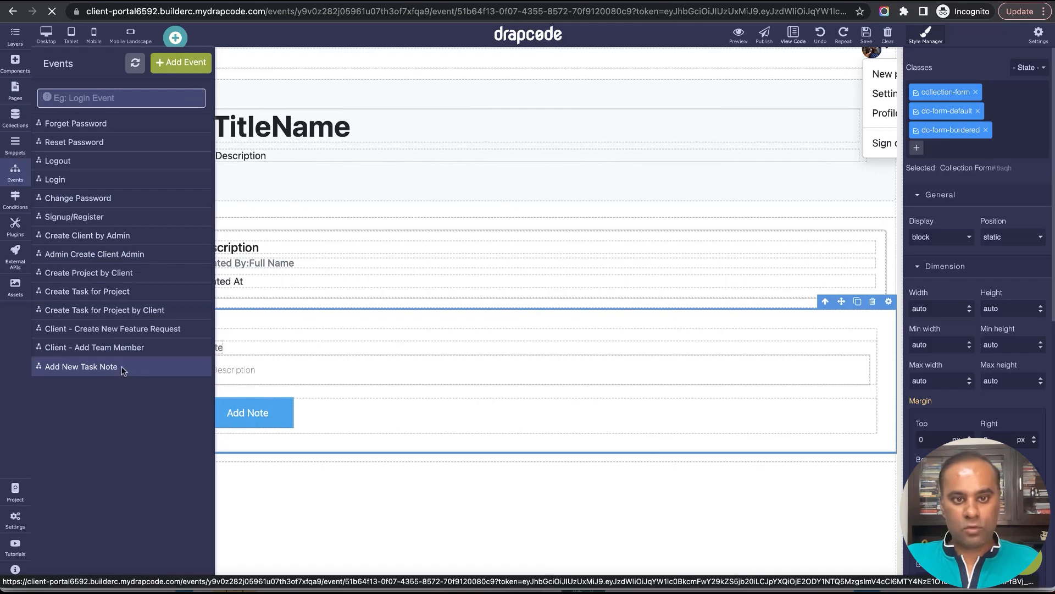
pyautogui.click(742, 88)
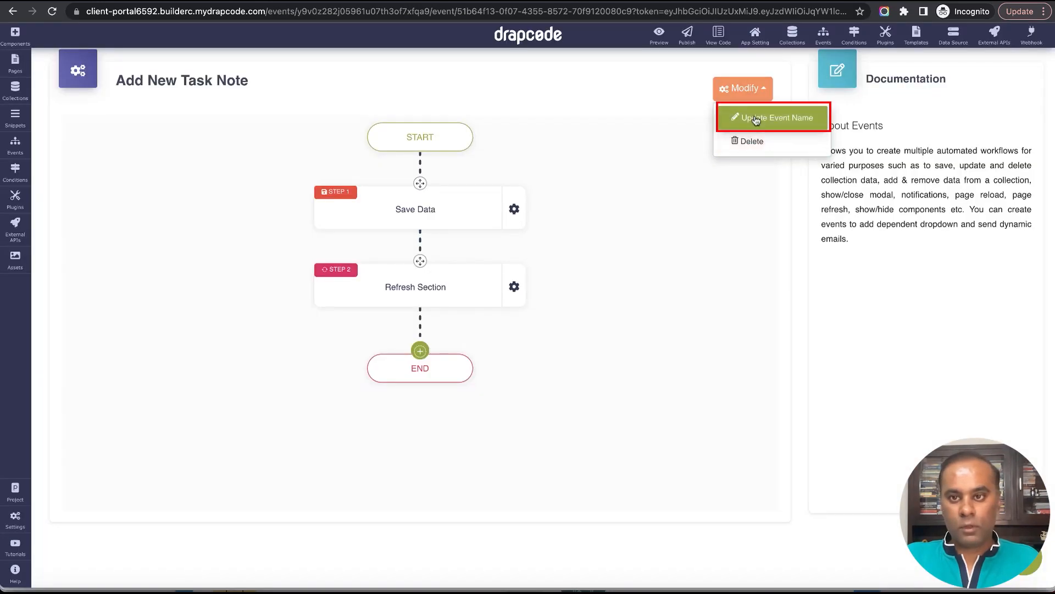
pyautogui.click(761, 116)
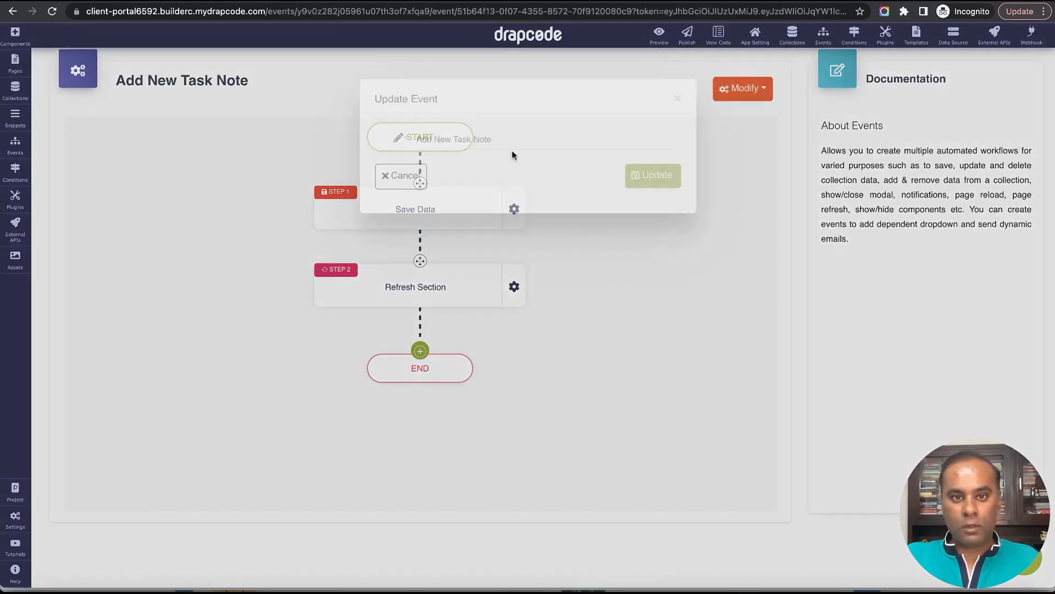
pyautogui.click(416, 162)
pyautogui.write('C')
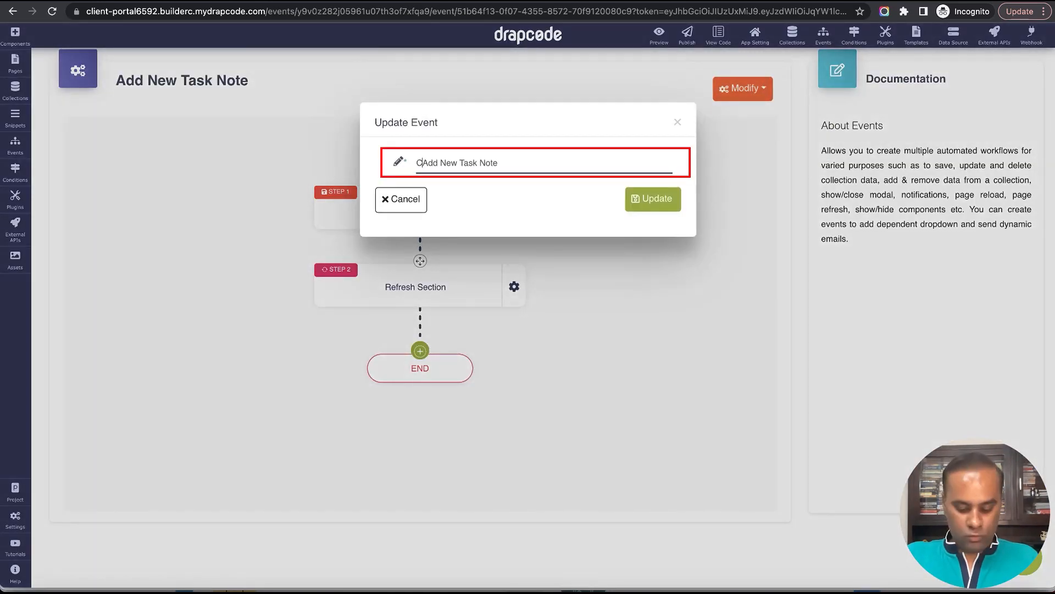
pyautogui.write('lient -')
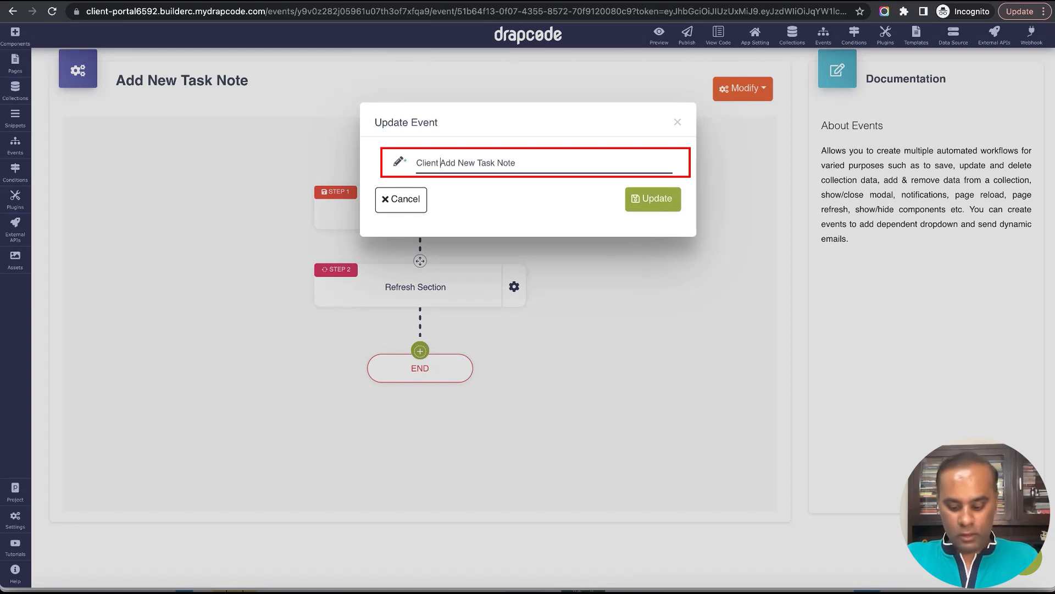
pyautogui.click(672, 205)
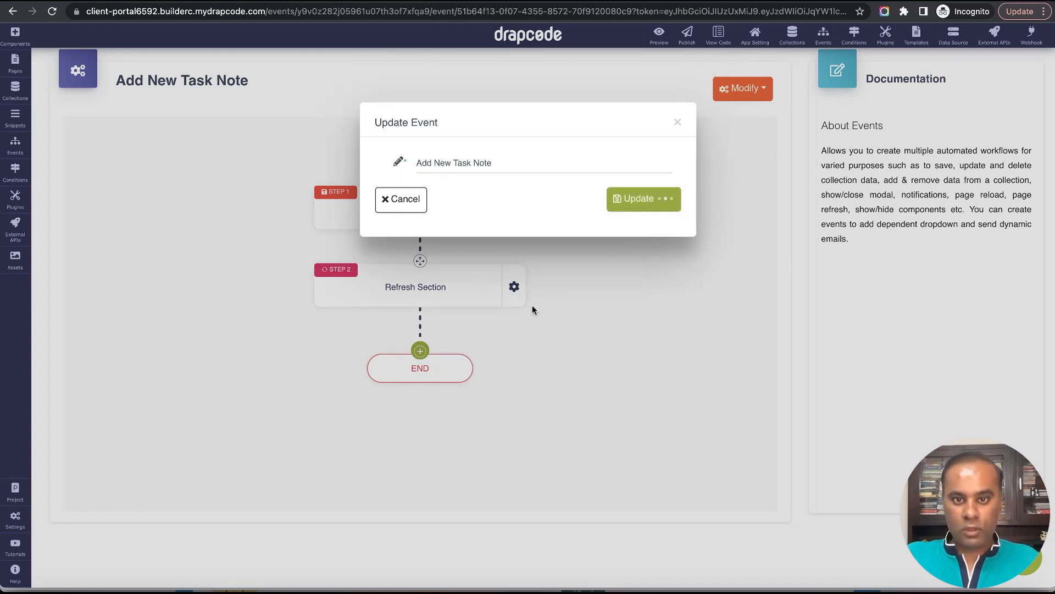
pyautogui.click(677, 124)
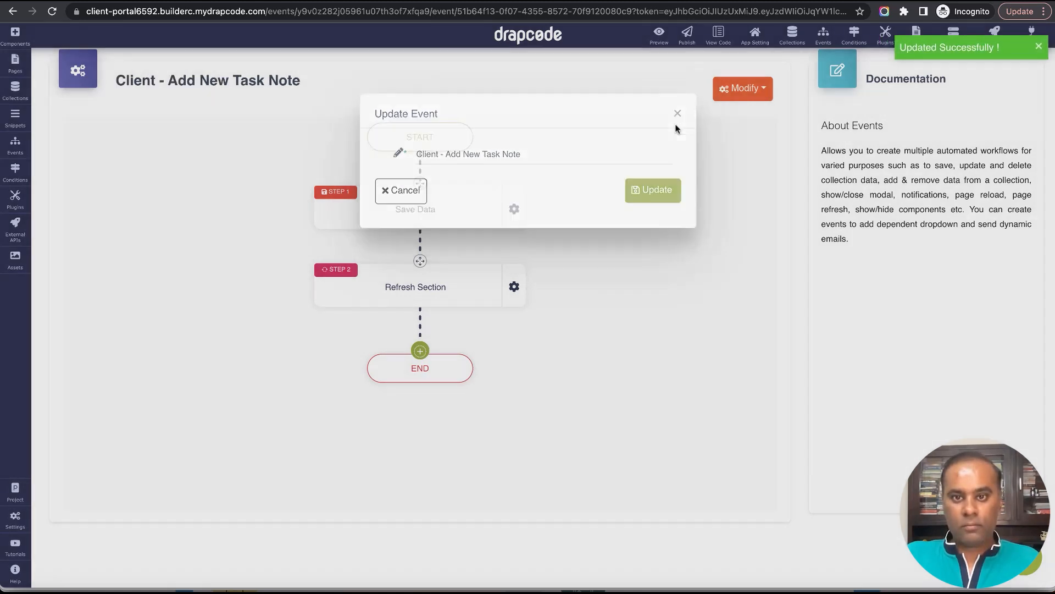
# Configure the event's Refresh Section step to refresh the Data Group (ID: iqiio) on the Client - Task Details page and save it.
pyautogui.click(517, 289)
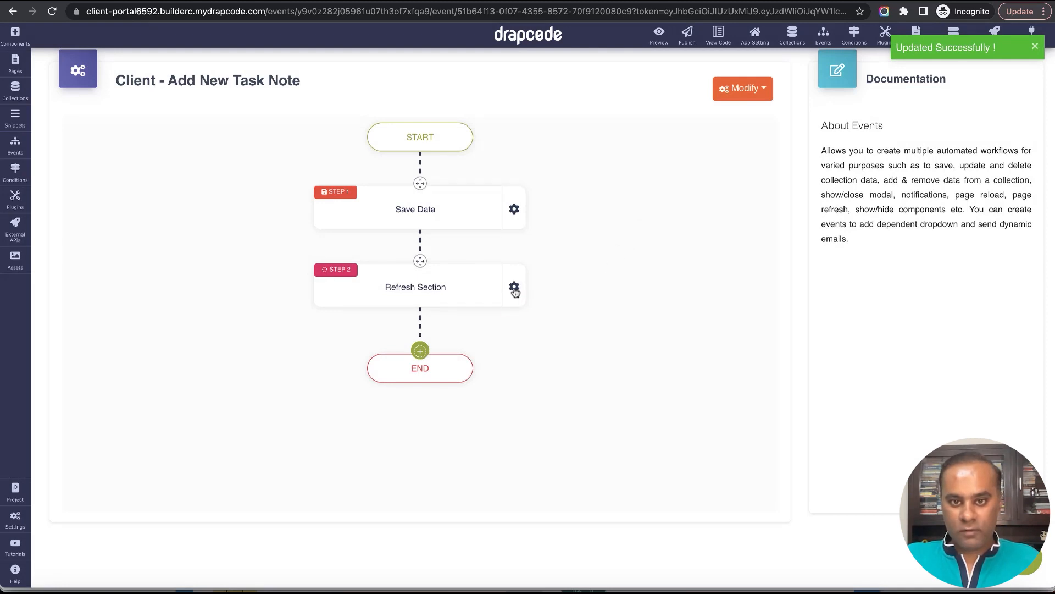
pyautogui.click(538, 306)
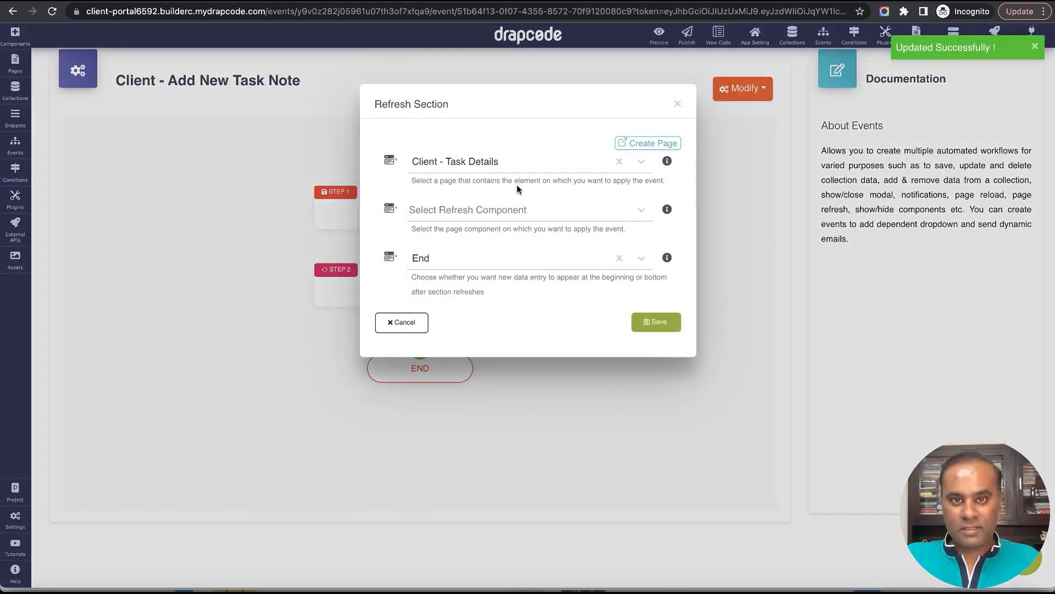
pyautogui.click(509, 163)
pyautogui.click(516, 345)
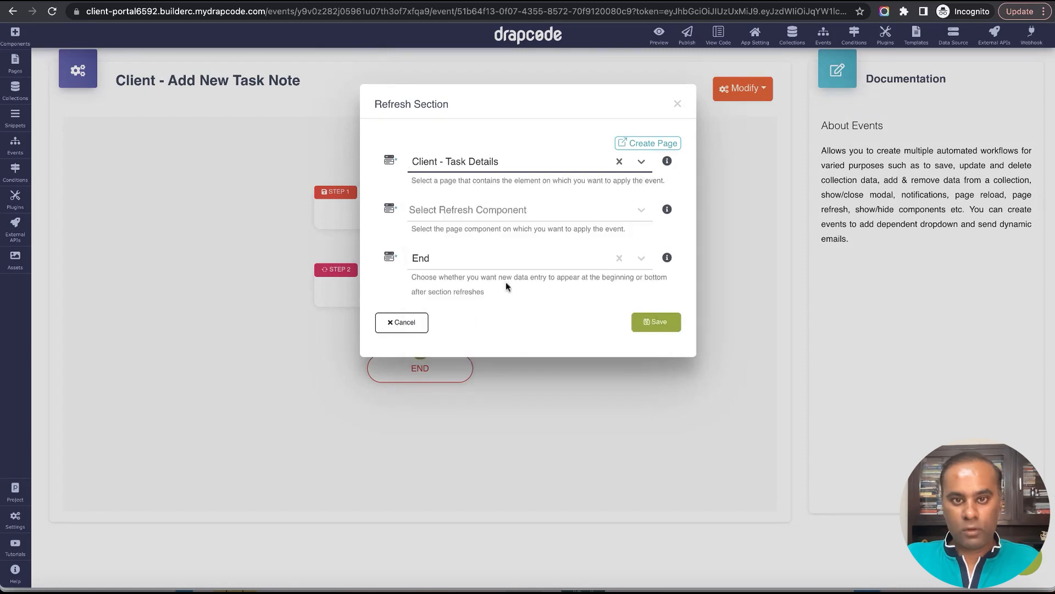
pyautogui.click(500, 209)
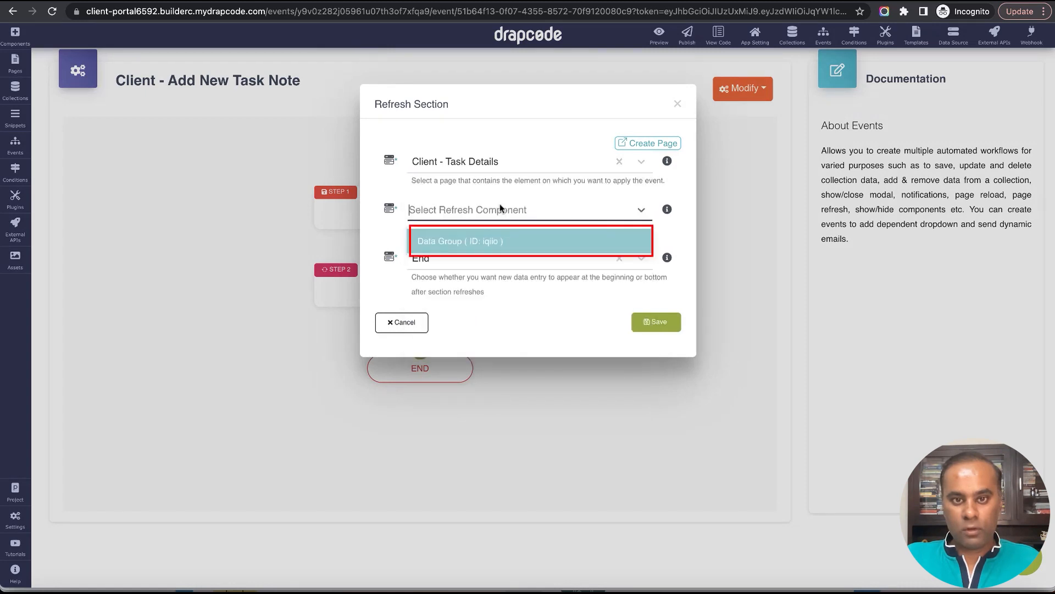
pyautogui.click(500, 246)
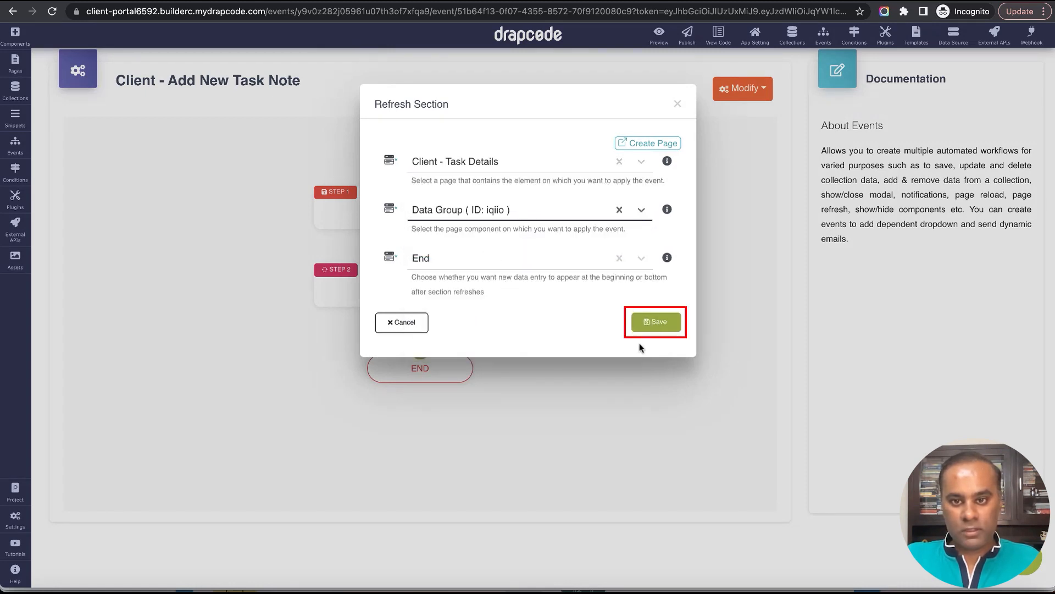
pyautogui.click(642, 322)
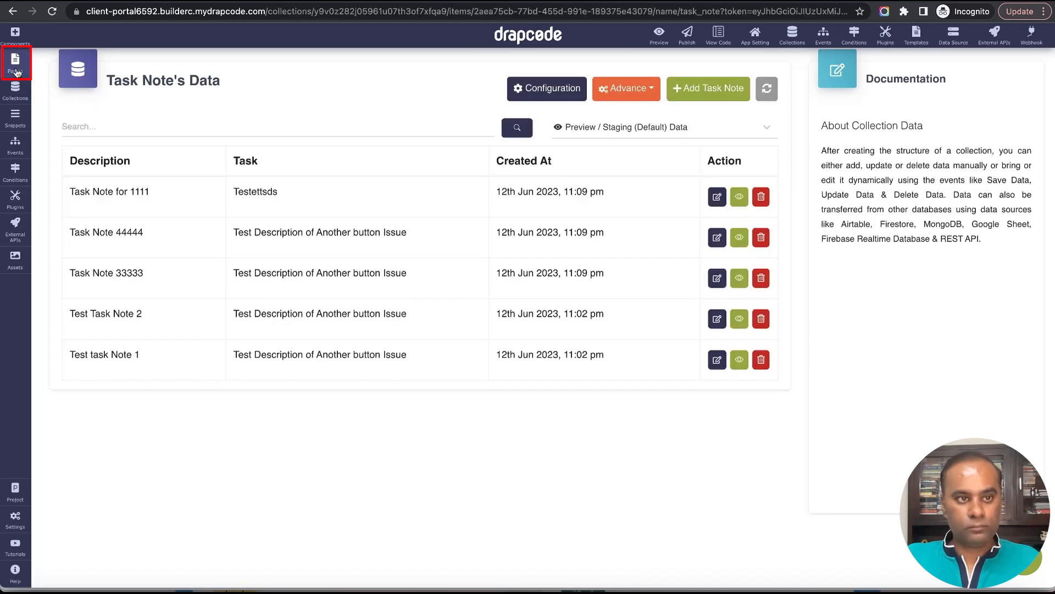
# Search the pages for "Task" and open the Client - Task Details page in the editor.
pyautogui.click(15, 63)
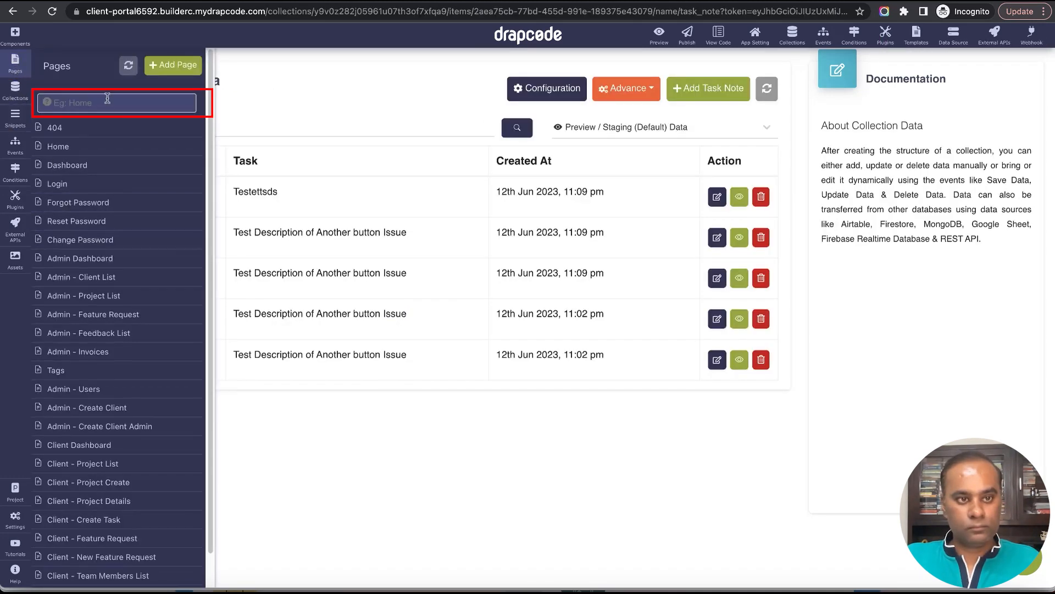
pyautogui.write('Task')
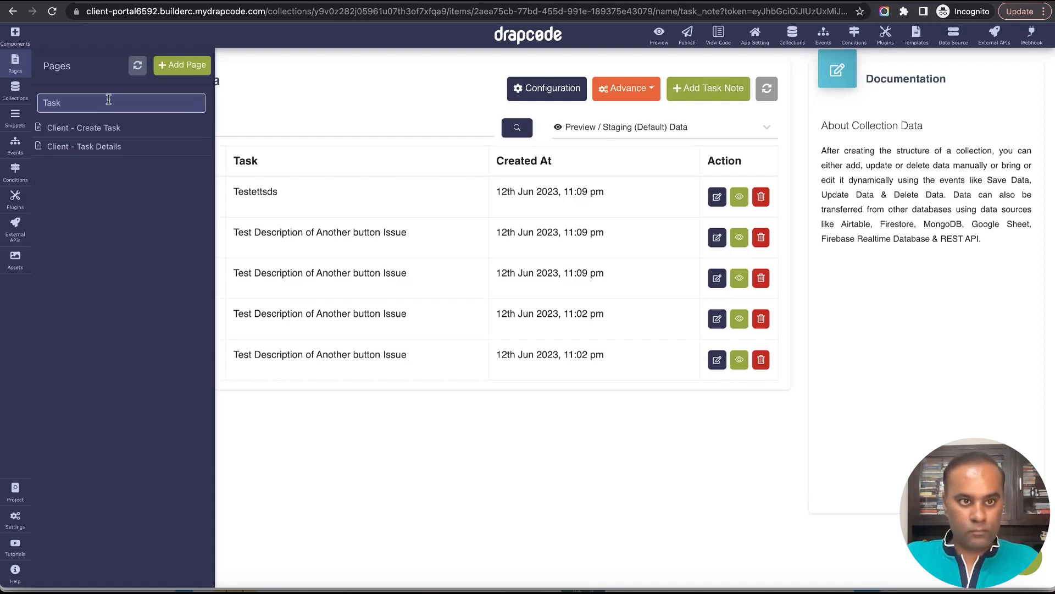
pyautogui.click(112, 147)
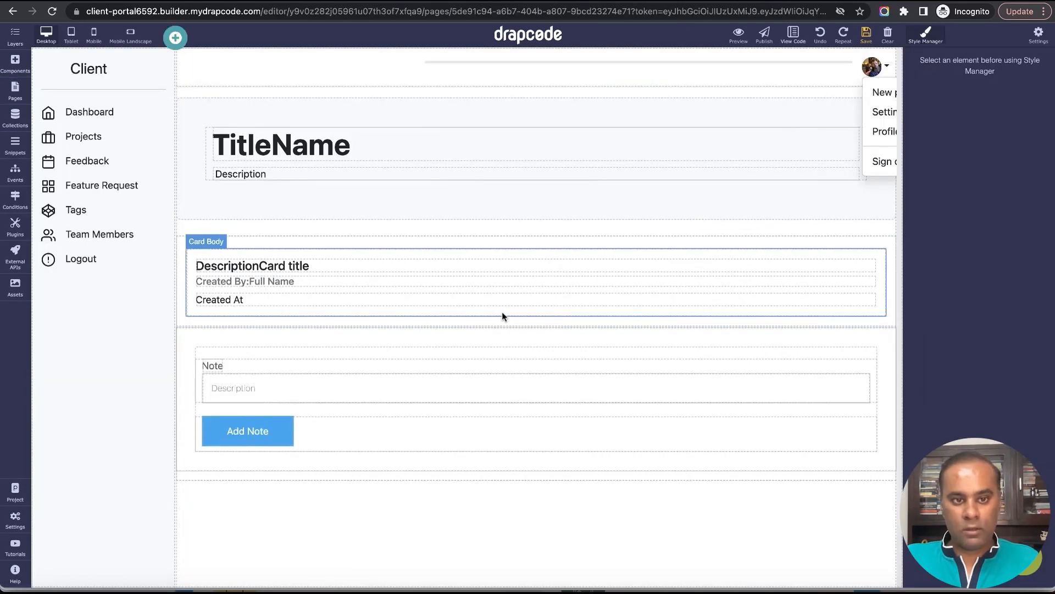
# Set the note card body's bottom margin to 10 px and save the page.
pyautogui.click(503, 312)
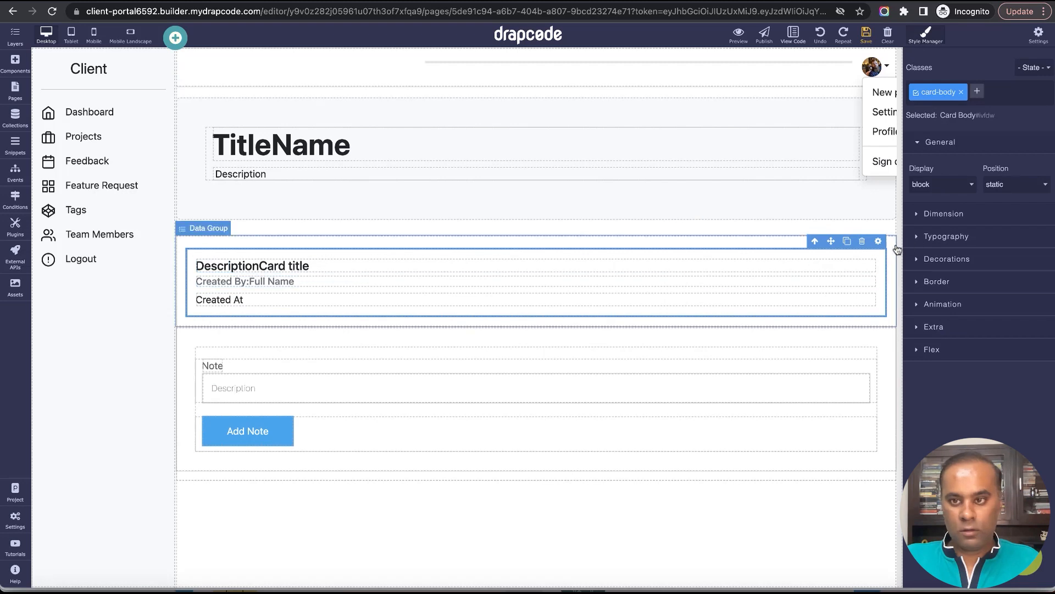
pyautogui.click(950, 238)
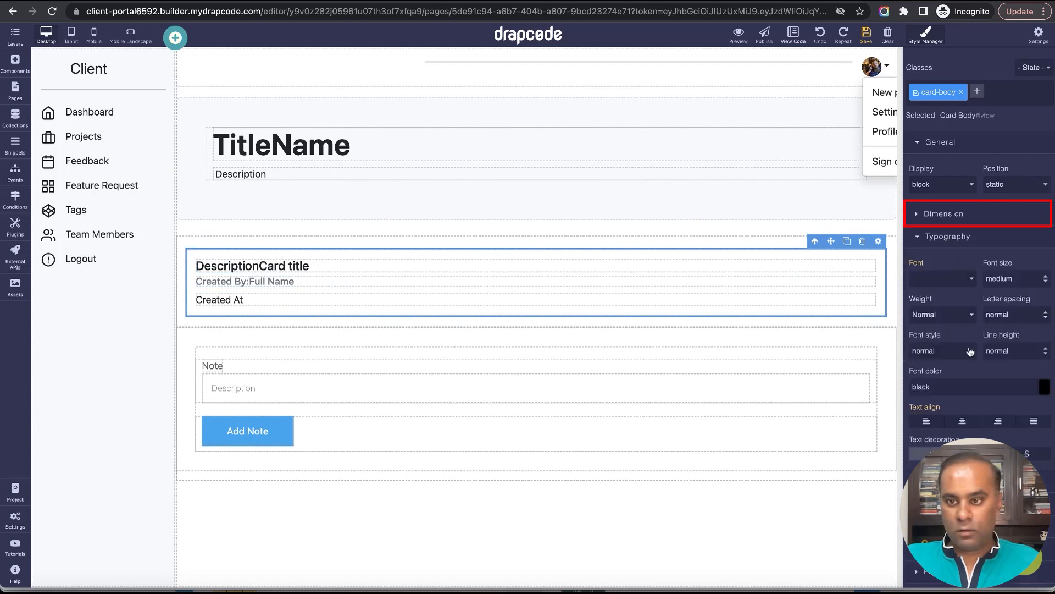
pyautogui.click(944, 216)
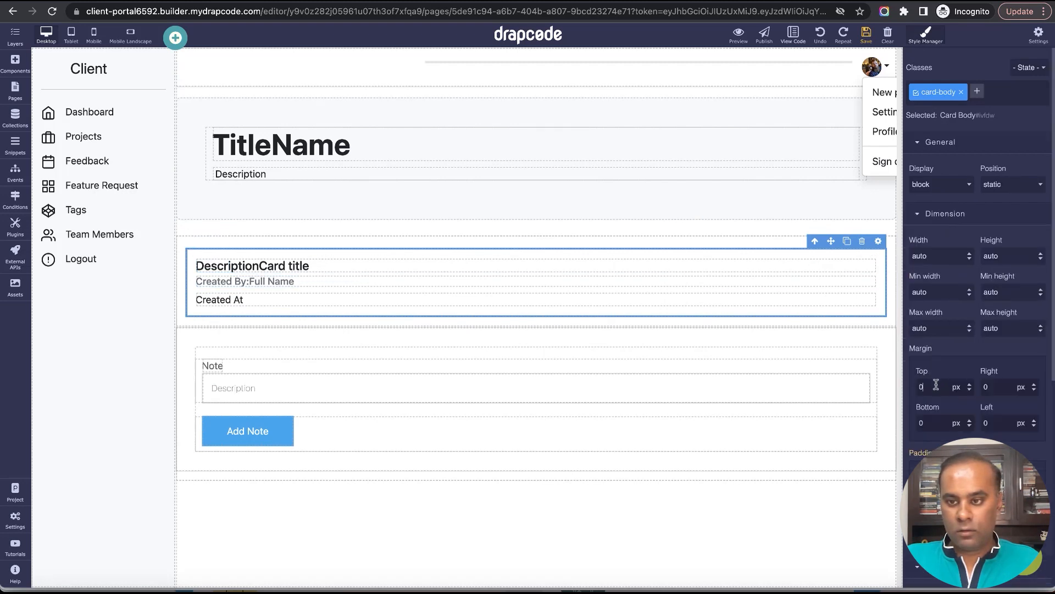
pyautogui.click(937, 424)
pyautogui.write('10')
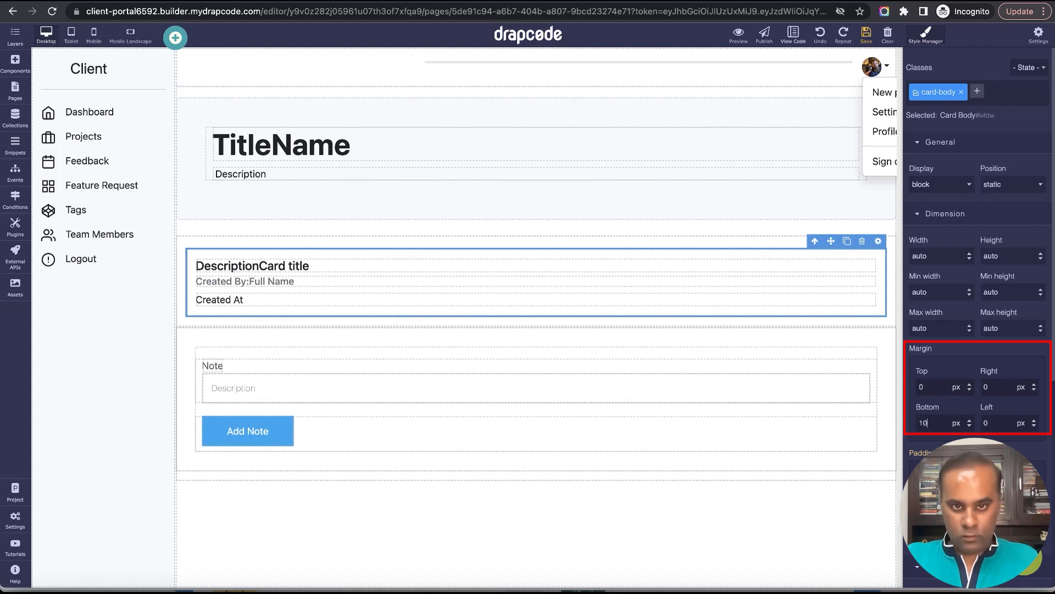
pyautogui.press('Return')
pyautogui.click(866, 36)
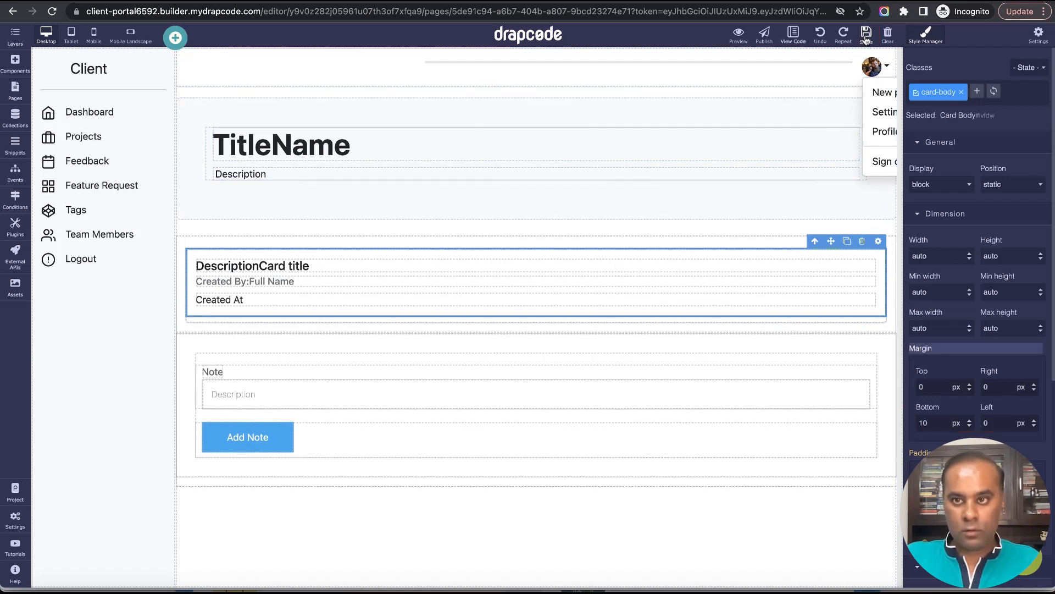
# Assign the Client - Add New Task Note event to the Add Note collection form.
pyautogui.click(632, 348)
pyautogui.click(888, 325)
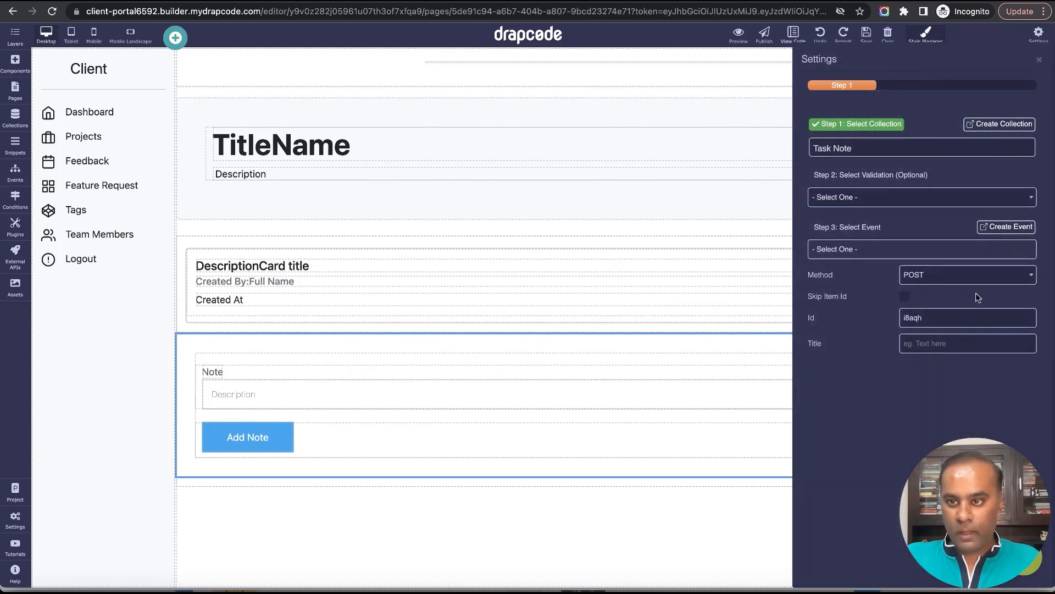
pyautogui.click(942, 256)
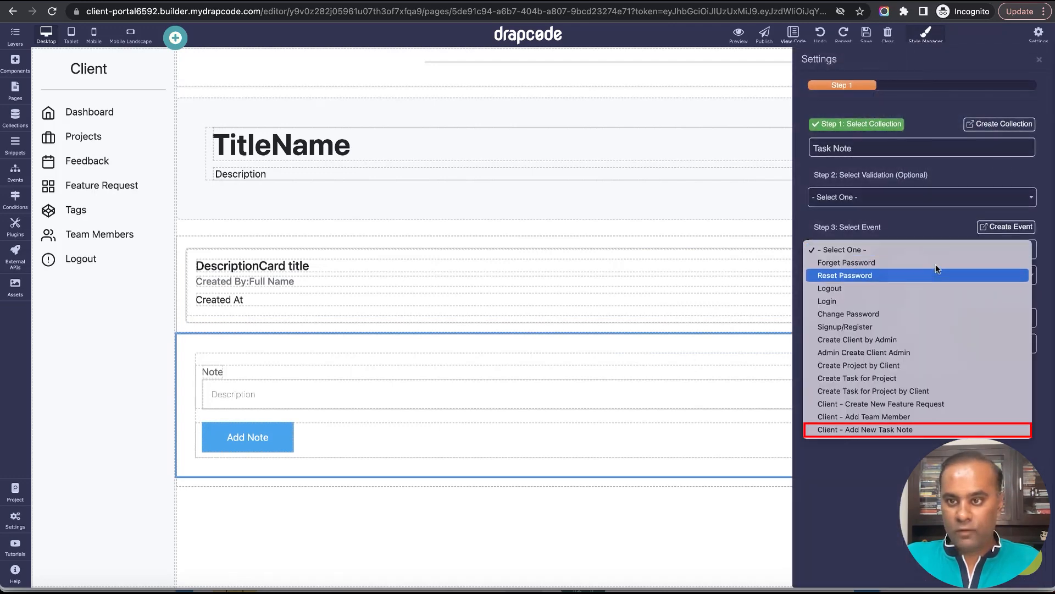
pyautogui.click(933, 430)
pyautogui.click(1039, 59)
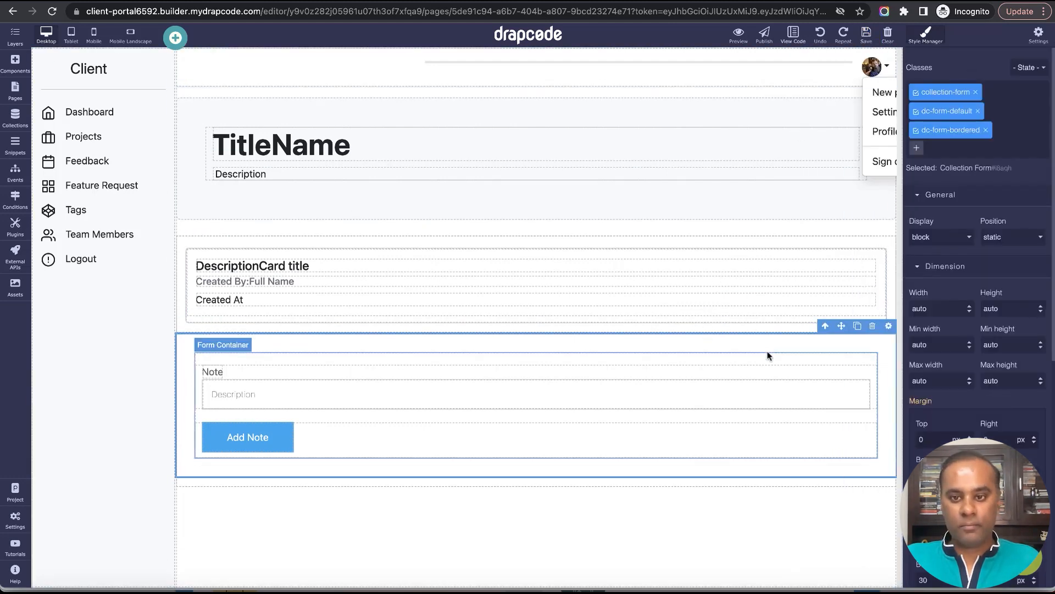
# Set the Add Note collection form's padding to 10 px on all four sides.
pyautogui.scroll(-3, 961, 385)
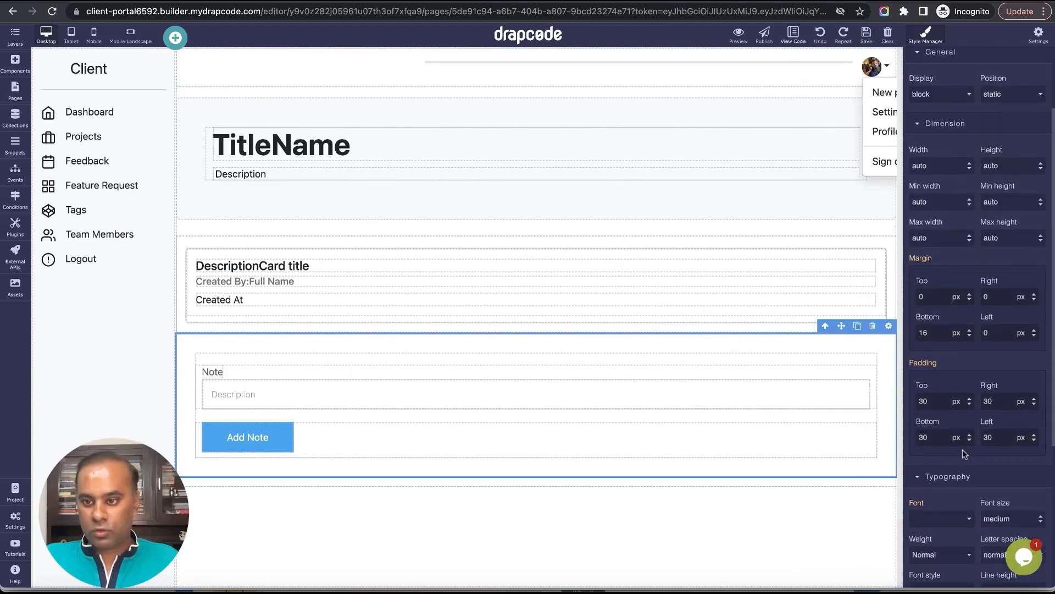
pyautogui.doubleClick(924, 401)
pyautogui.write('1')
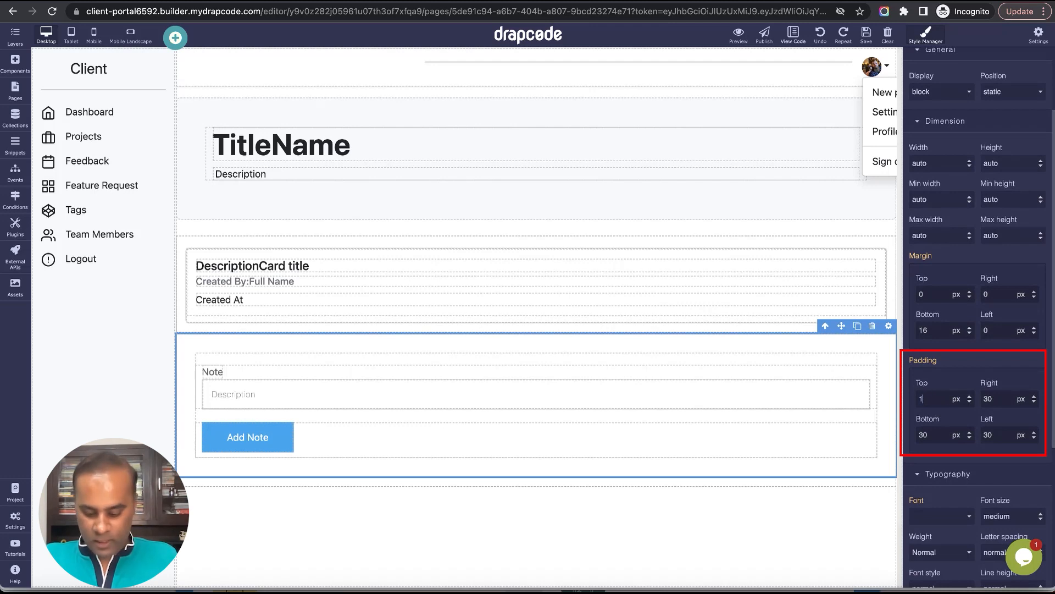
pyautogui.write('0')
pyautogui.press('Tab')
pyautogui.write('1')
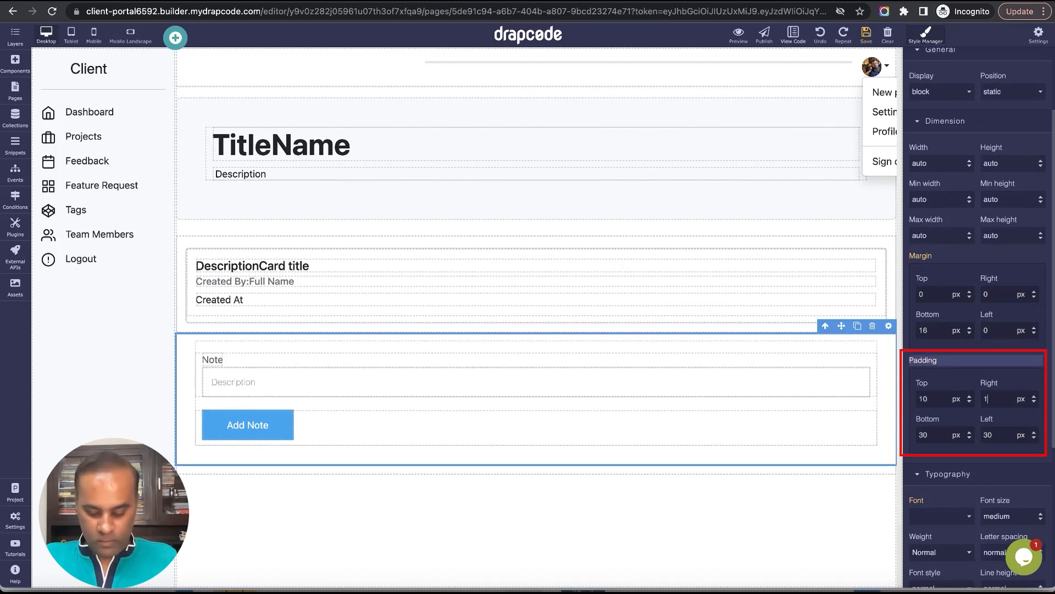
pyautogui.write('0')
pyautogui.press('Tab')
pyautogui.write('1')
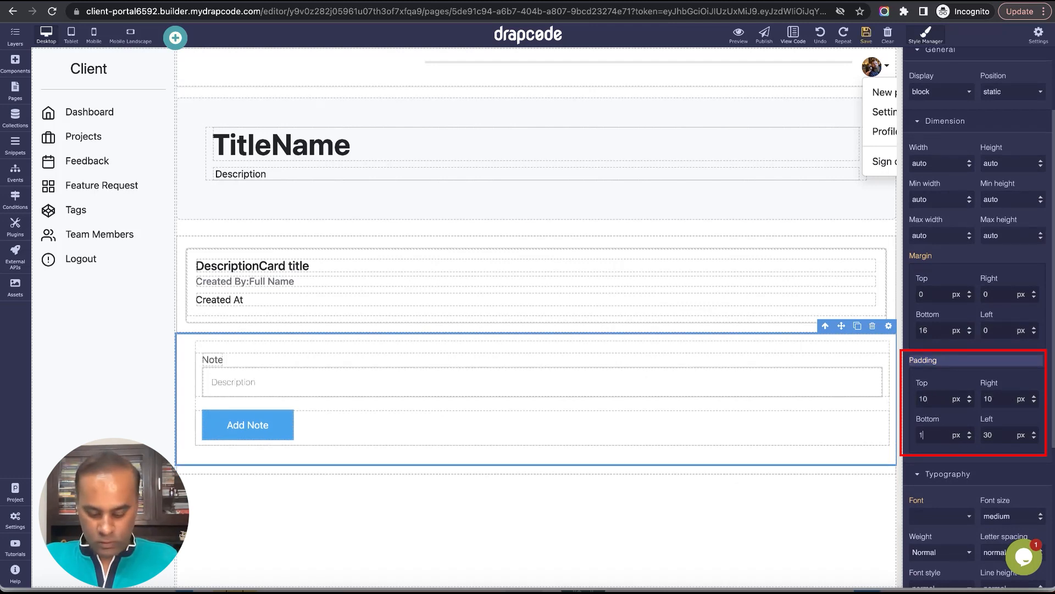
pyautogui.write('0')
pyautogui.press('Tab')
pyautogui.write('1')
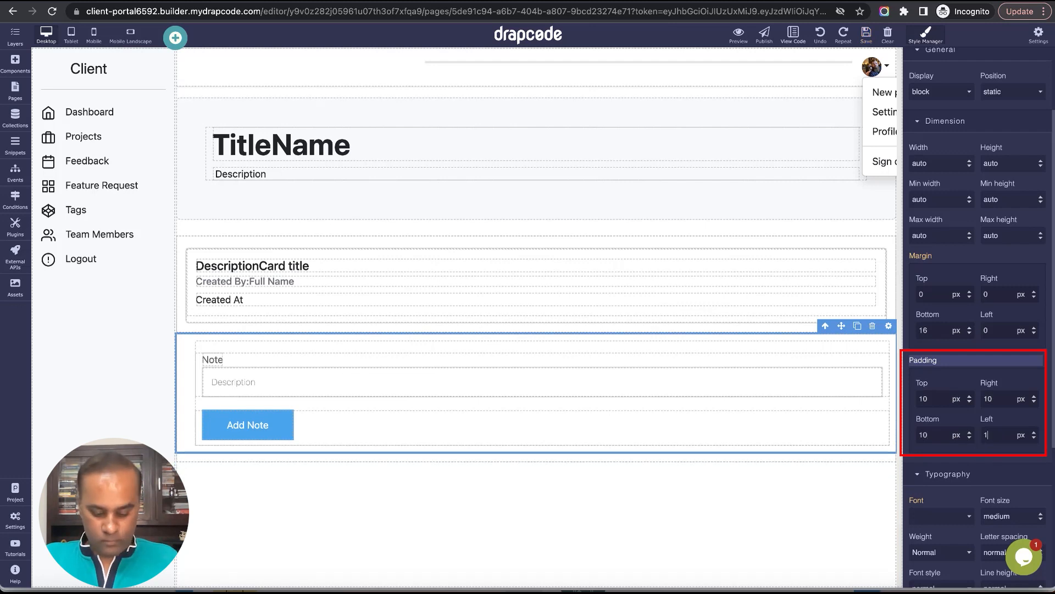
pyautogui.write('0')
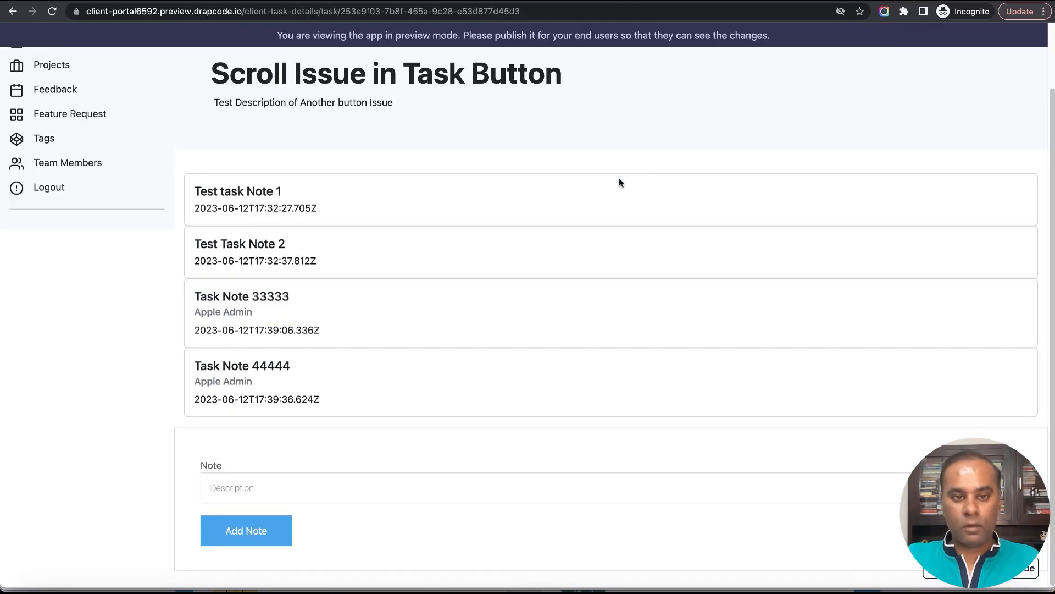
# Reload the task details preview and submit a new note reading "Task Note 5".
pyautogui.click(52, 11)
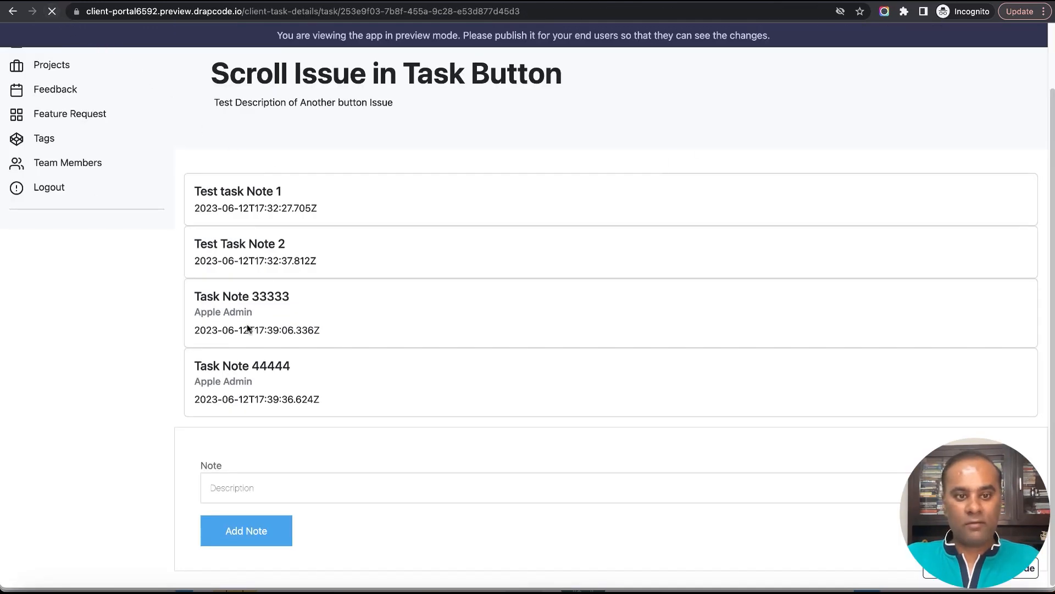
pyautogui.click(379, 476)
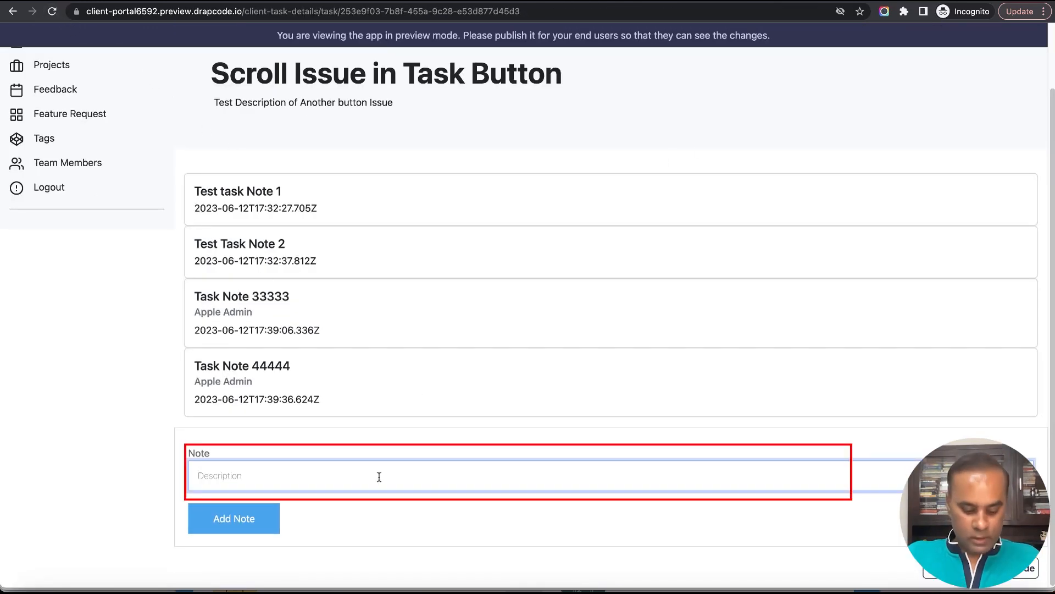
pyautogui.write('Task Note 5555')
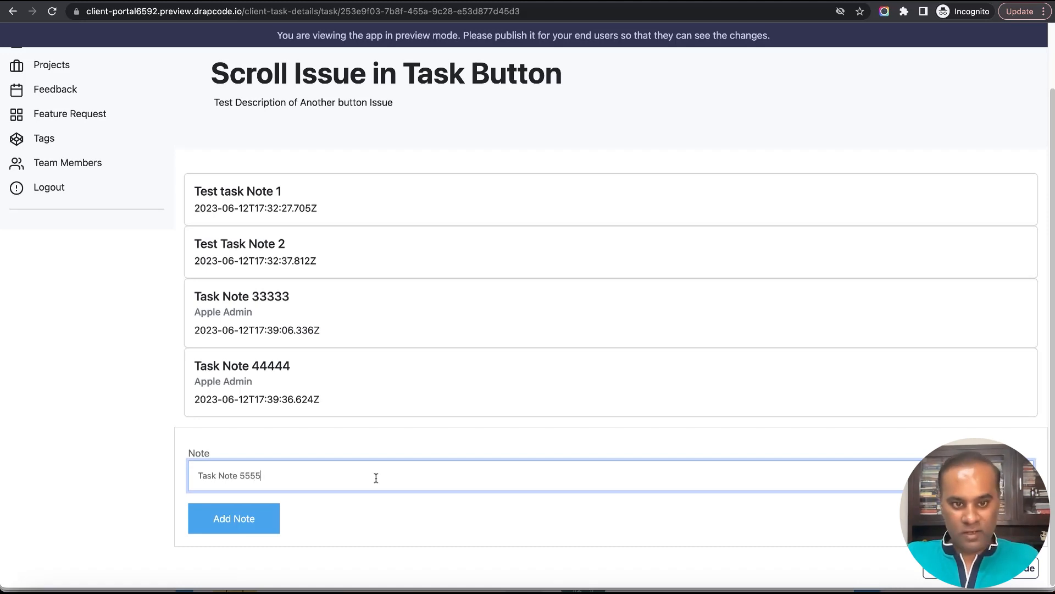
pyautogui.click(258, 523)
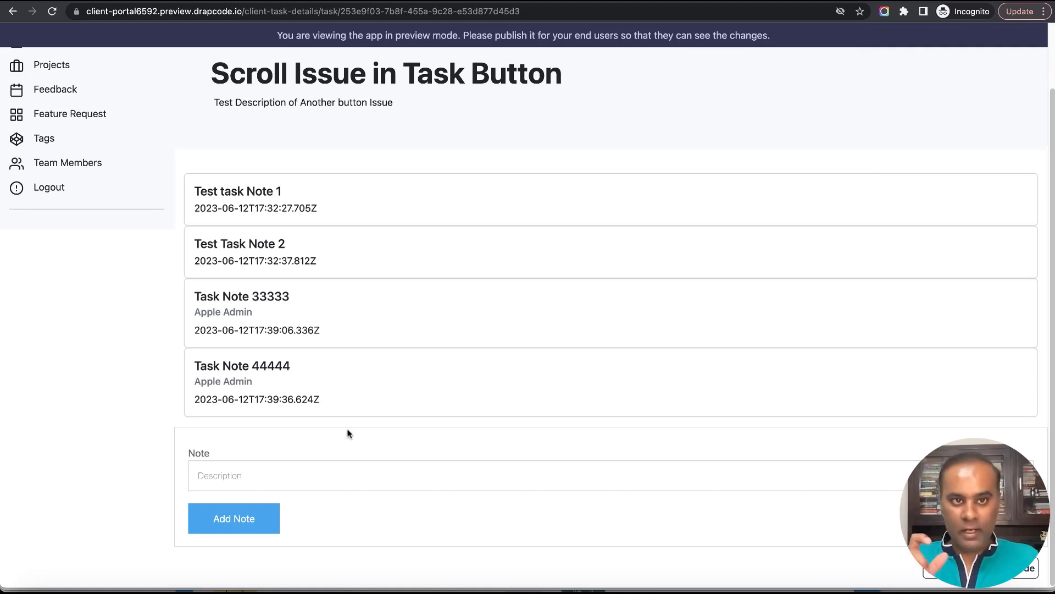
# Return to the builder and delete the Refresh Section step from the Client - Add New Task Note event.
pyautogui.hotkey('ctrl', 'shift', 'Tab')
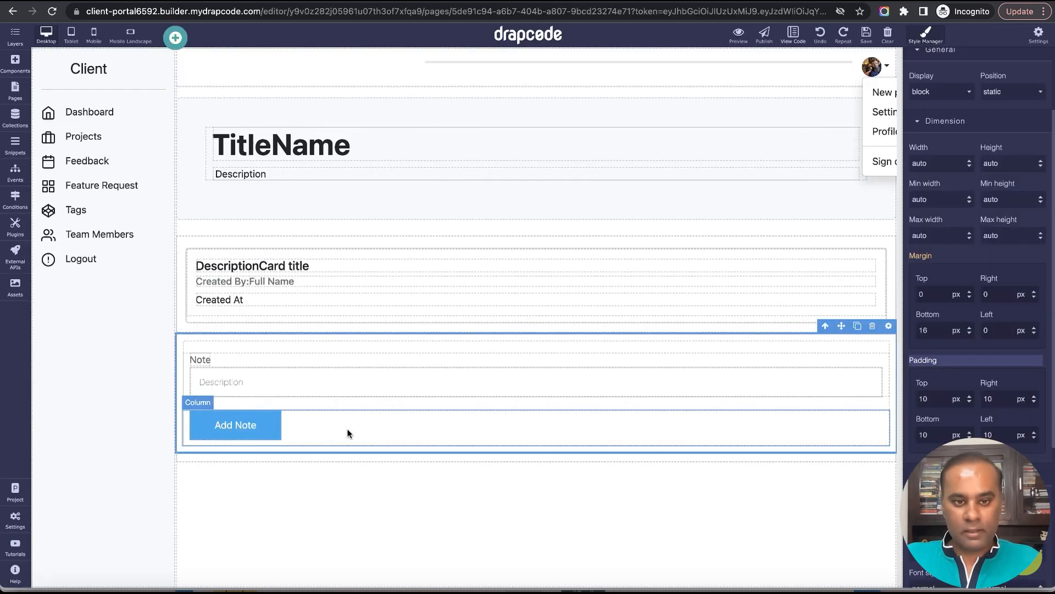
pyautogui.click(15, 170)
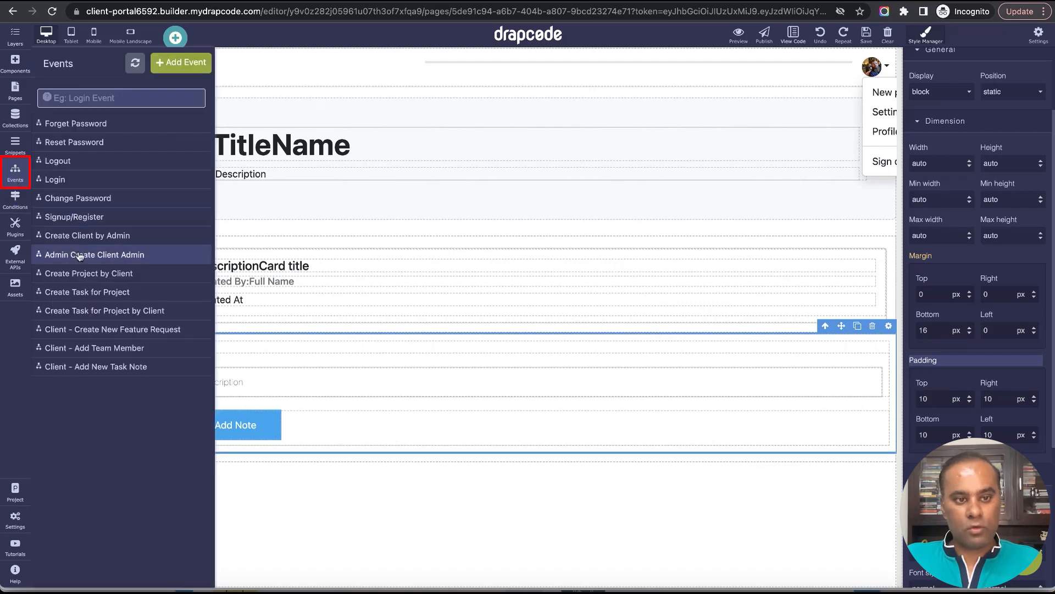
pyautogui.click(137, 367)
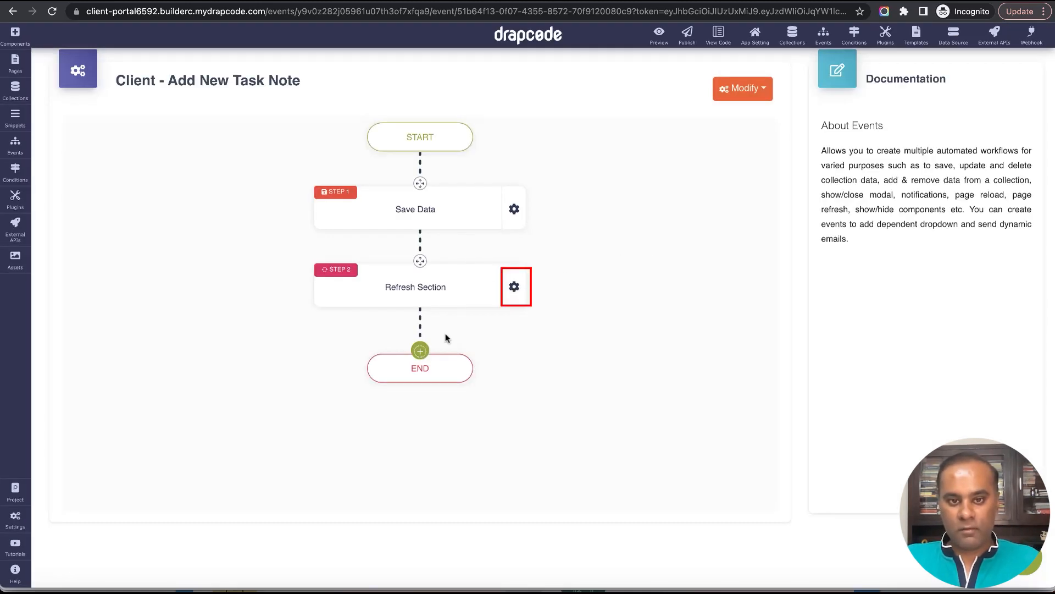
pyautogui.click(527, 288)
pyautogui.click(560, 352)
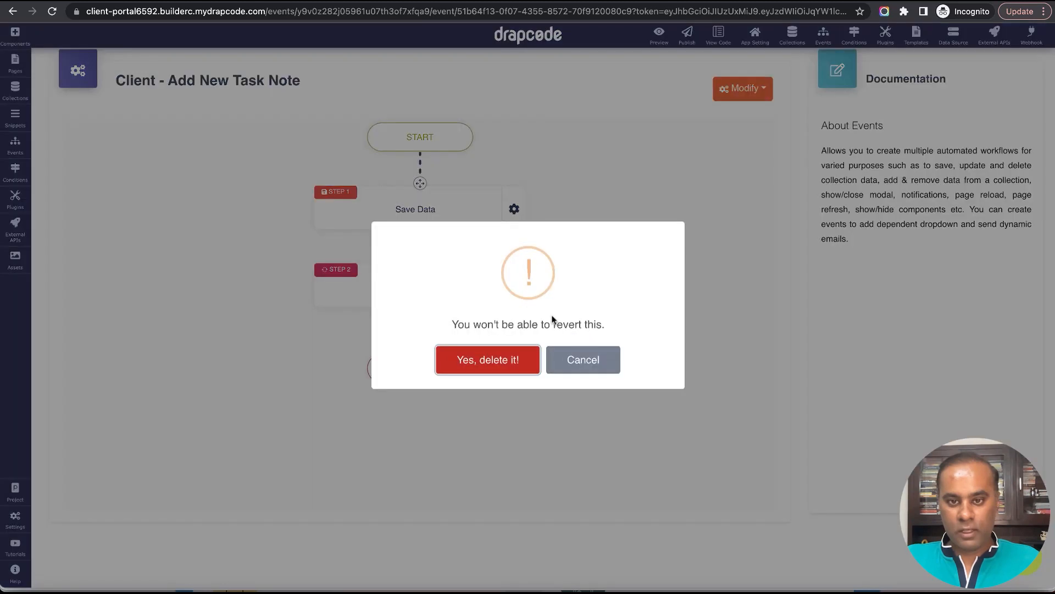
pyautogui.click(505, 358)
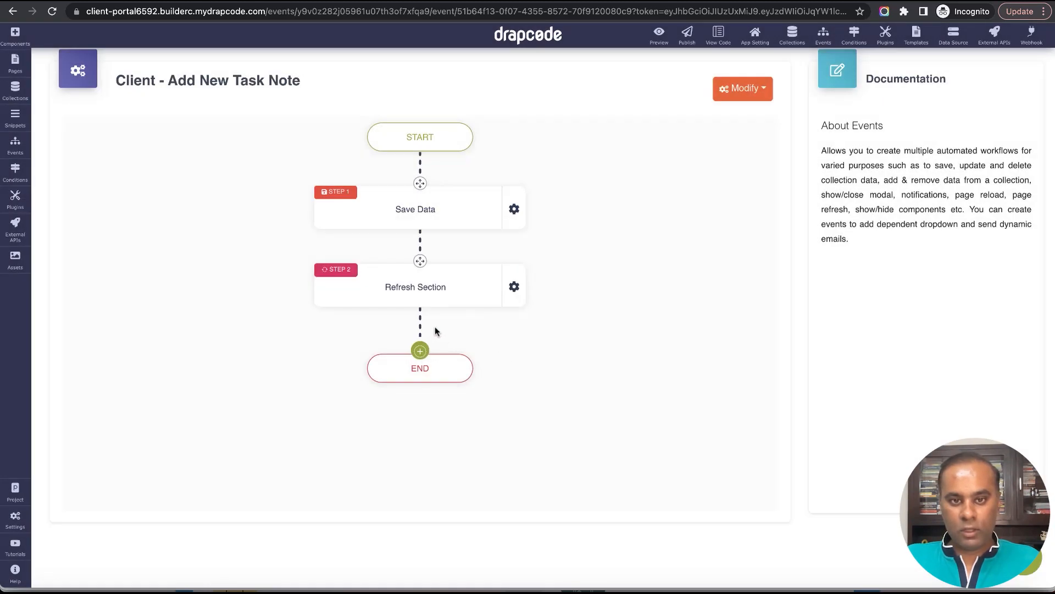
# Add a Refresh Section step after Save Data in the Client - Add New Task Note event.
pyautogui.click(420, 274)
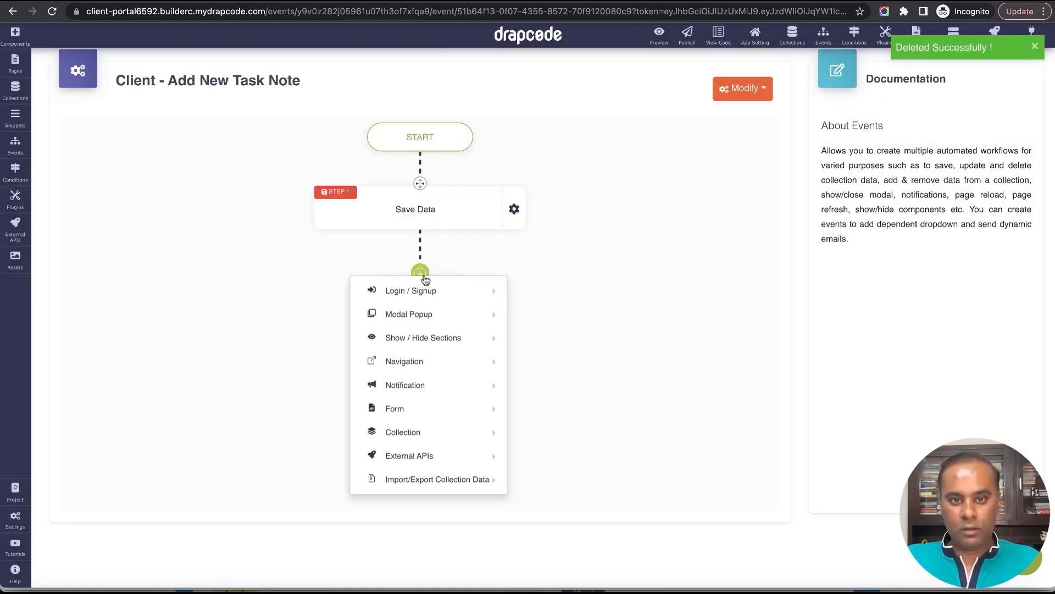
pyautogui.moveTo(463, 393)
pyautogui.moveTo(479, 370)
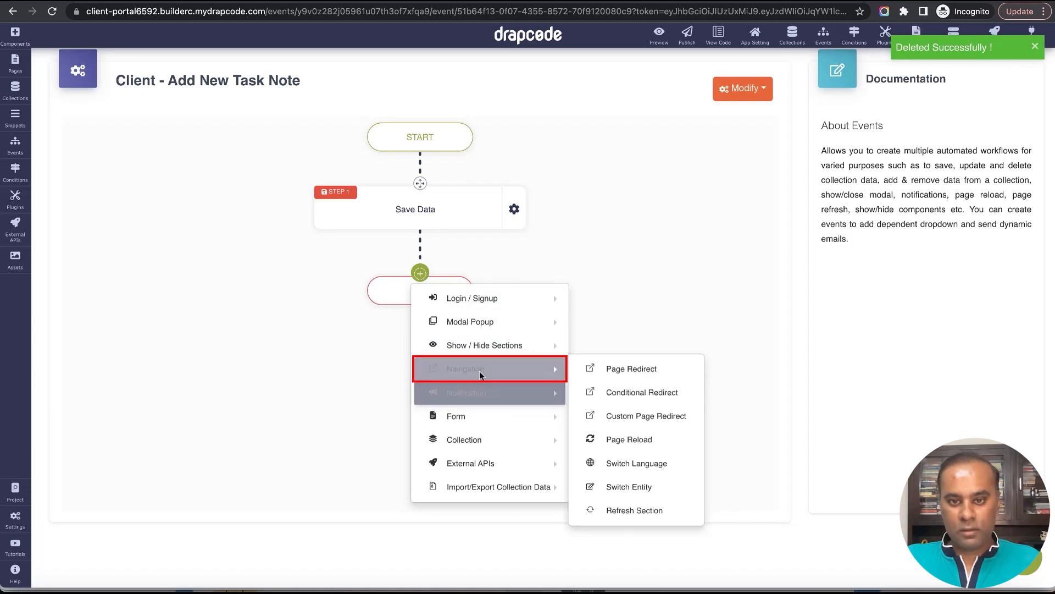
pyautogui.click(644, 511)
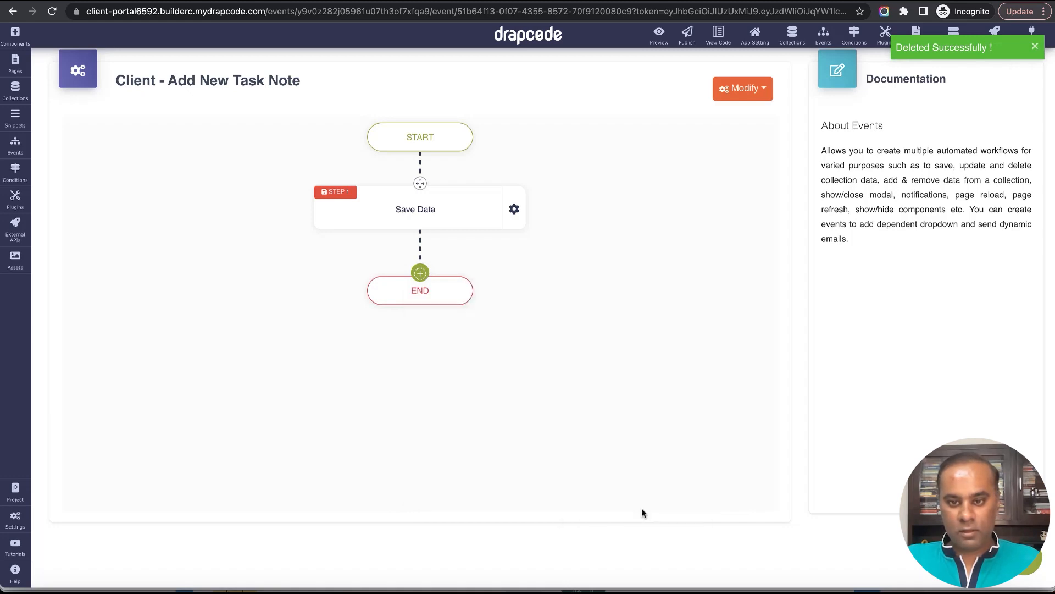
# Set the Refresh Section step's page to Client - Task Details.
pyautogui.click(492, 173)
pyautogui.scroll(-5, 493, 278)
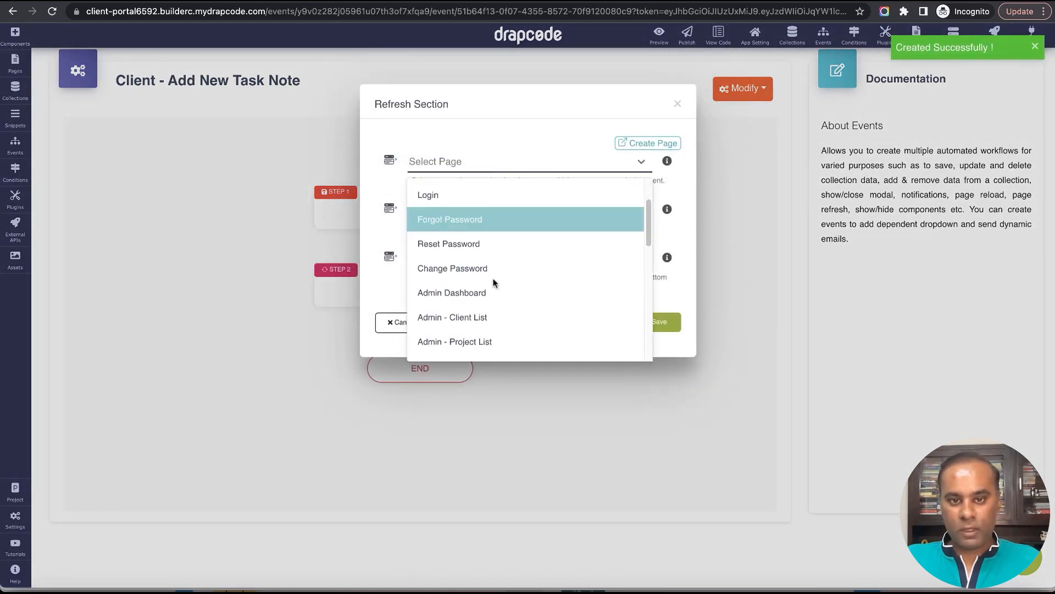
pyautogui.write('d')
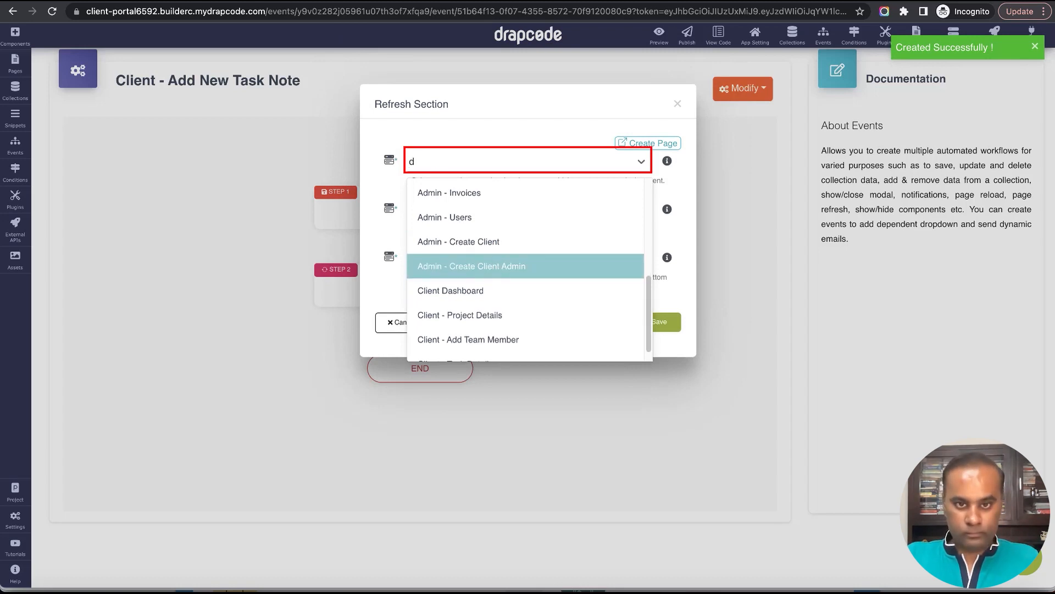
pyautogui.press('BackSpace')
pyautogui.write('cr')
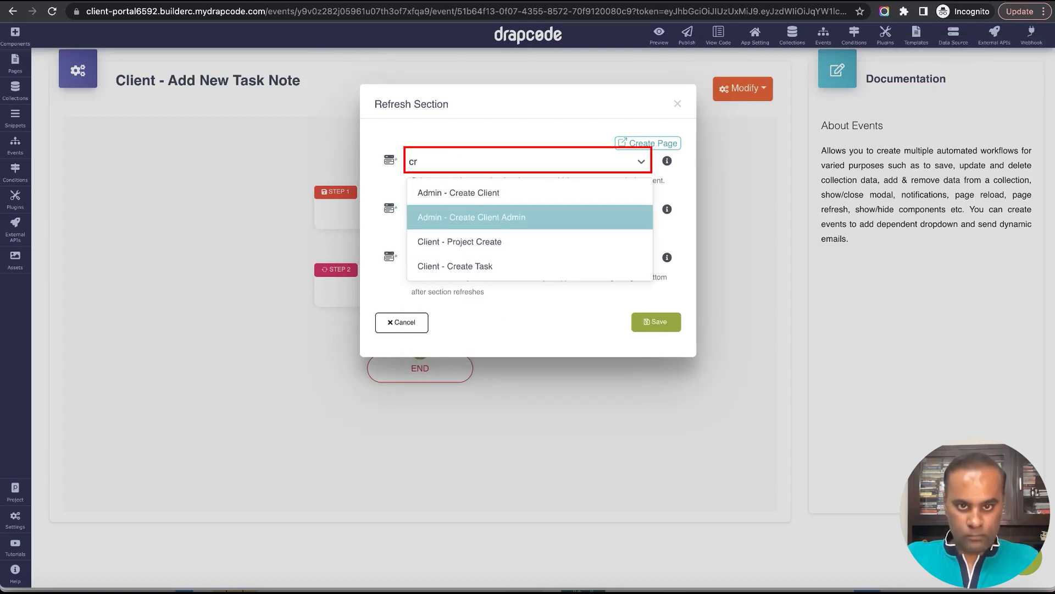
pyautogui.press('BackSpace')
pyautogui.press('BackSpace')
pyautogui.write('task')
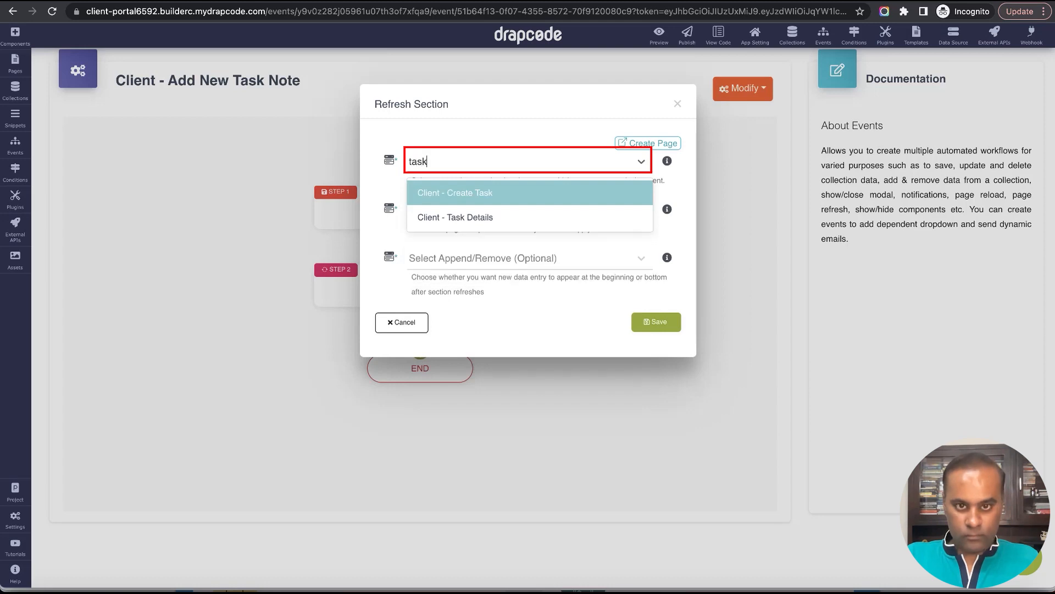
pyautogui.click(511, 223)
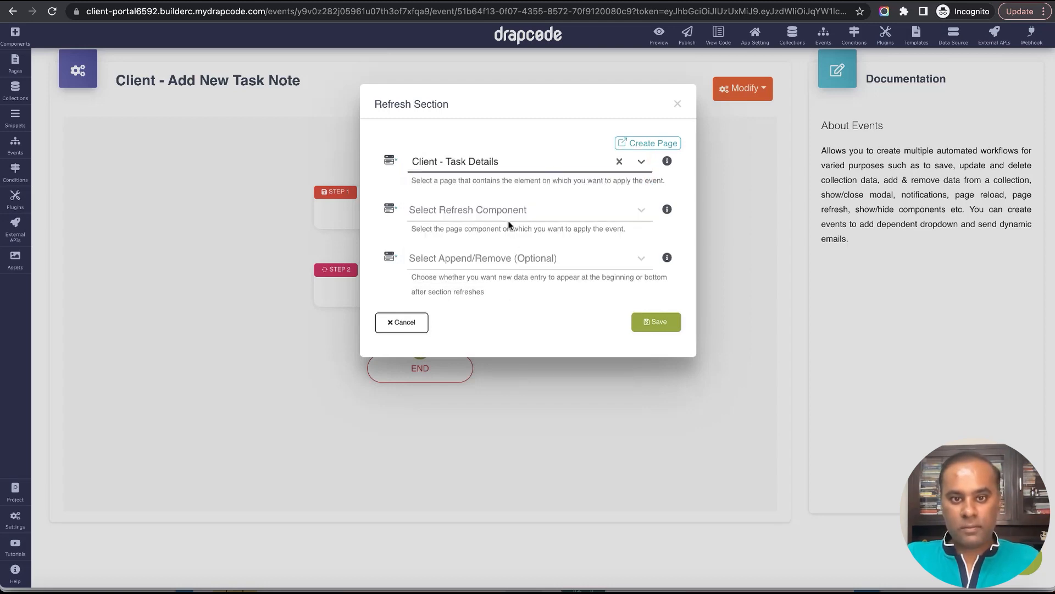
# Select the notes data group as the component to refresh and save the Refresh Section step.
pyautogui.click(509, 218)
pyautogui.click(506, 239)
pyautogui.click(506, 262)
pyautogui.click(664, 320)
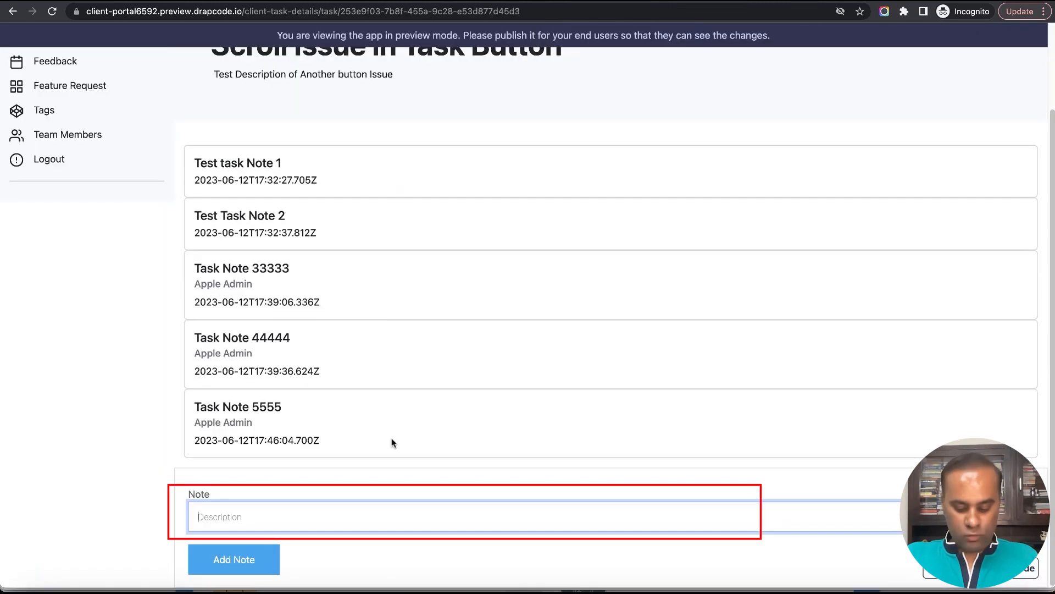
# Submit a new note reading "Task 56565" in the task details preview.
pyautogui.write('Task 56565')
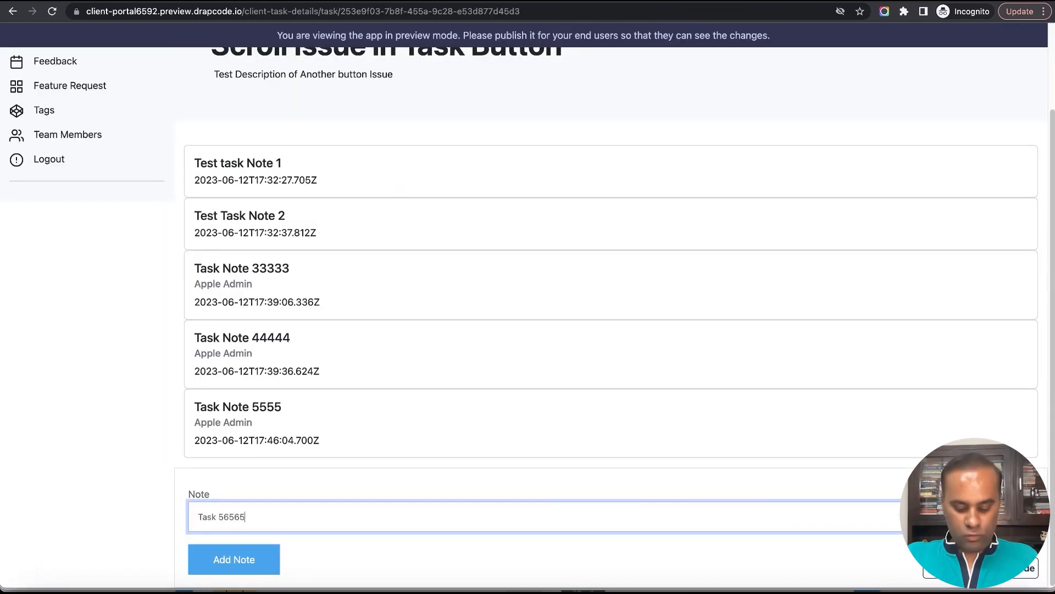
pyautogui.press('Return')
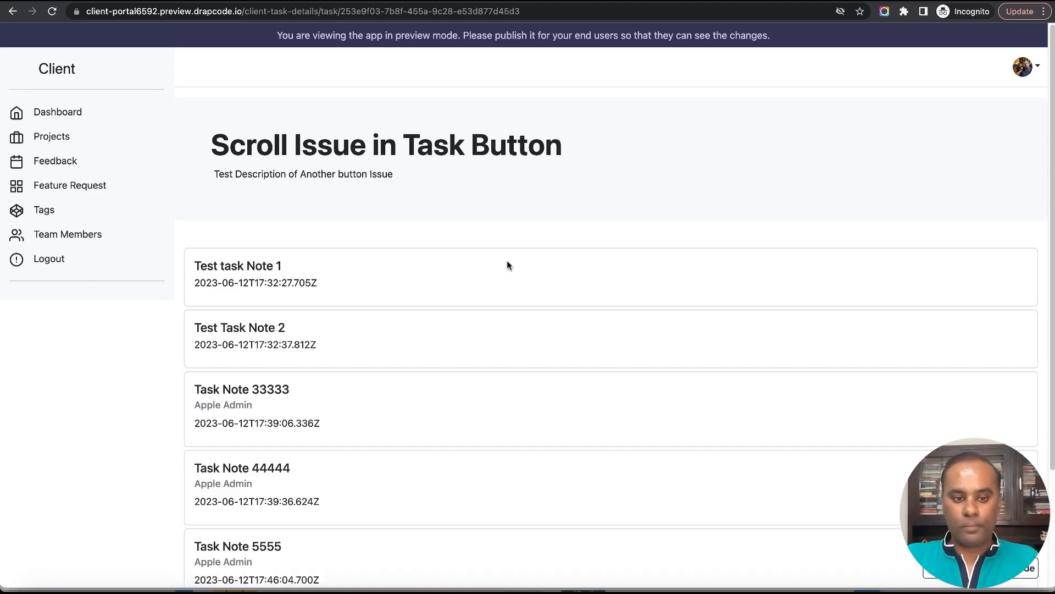
# Examine the note cards on the task details page, checking the newly added note and the order of the earlier ones.
pyautogui.scroll(-3, 500, 266)
pyautogui.scroll(-1, 500, 266)
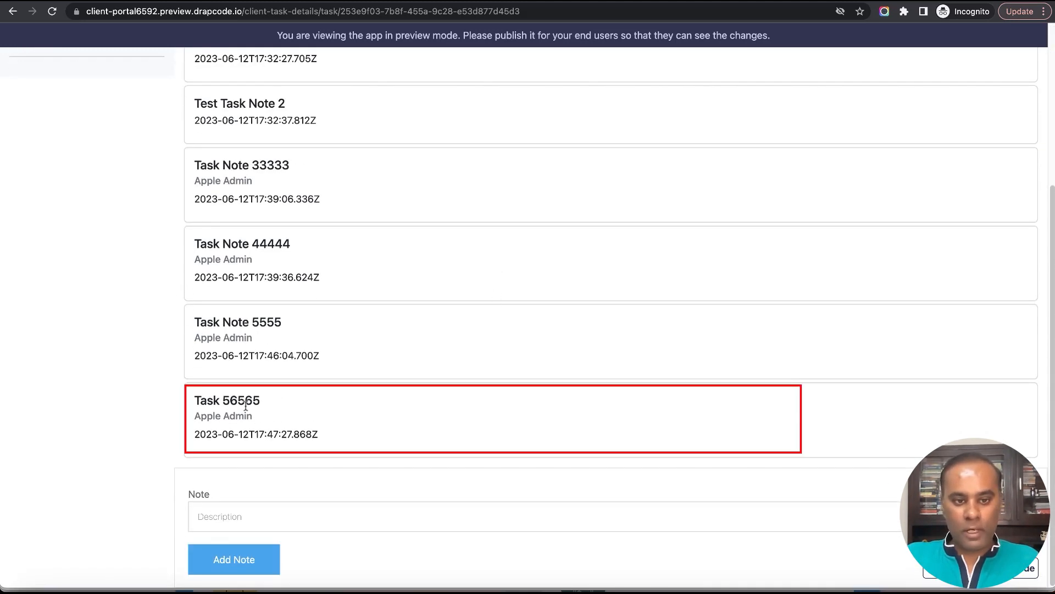
pyautogui.moveTo(230, 402); pyautogui.dragTo(302, 398)
pyautogui.scroll(2, 434, 398)
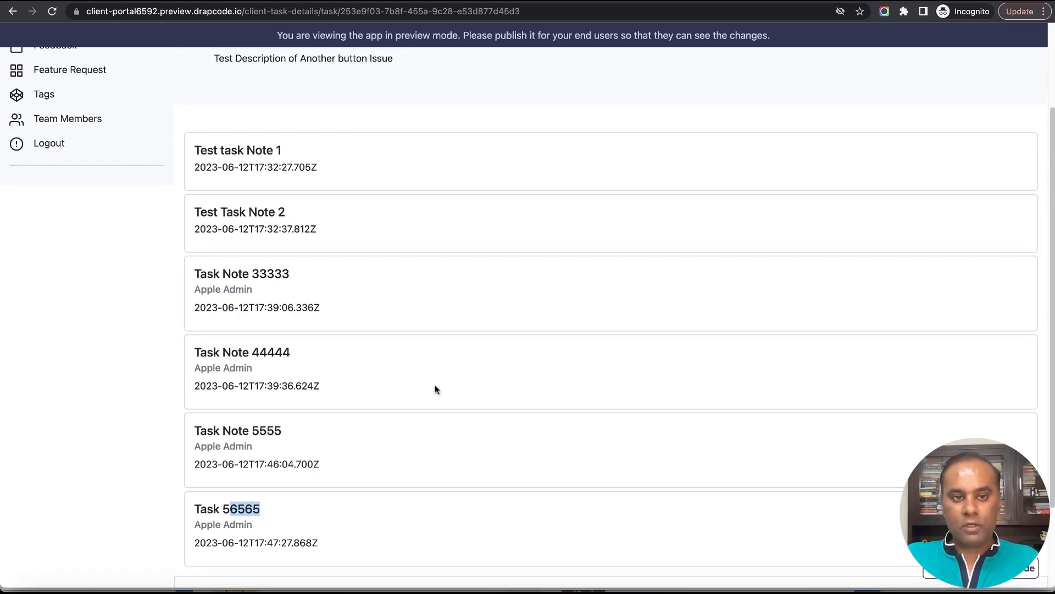
pyautogui.scroll(-2, 452, 373)
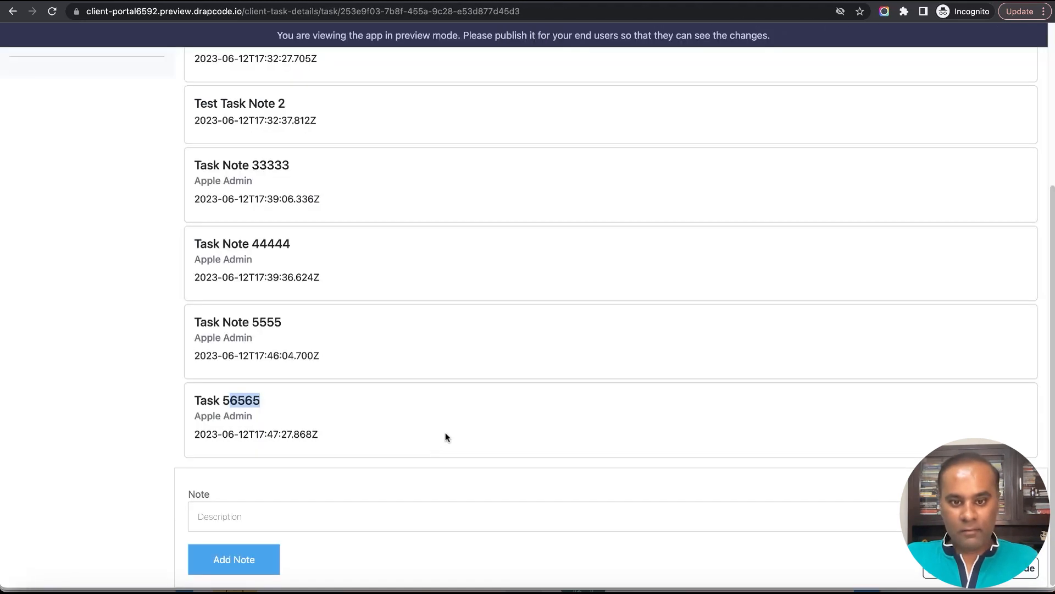
pyautogui.click(419, 502)
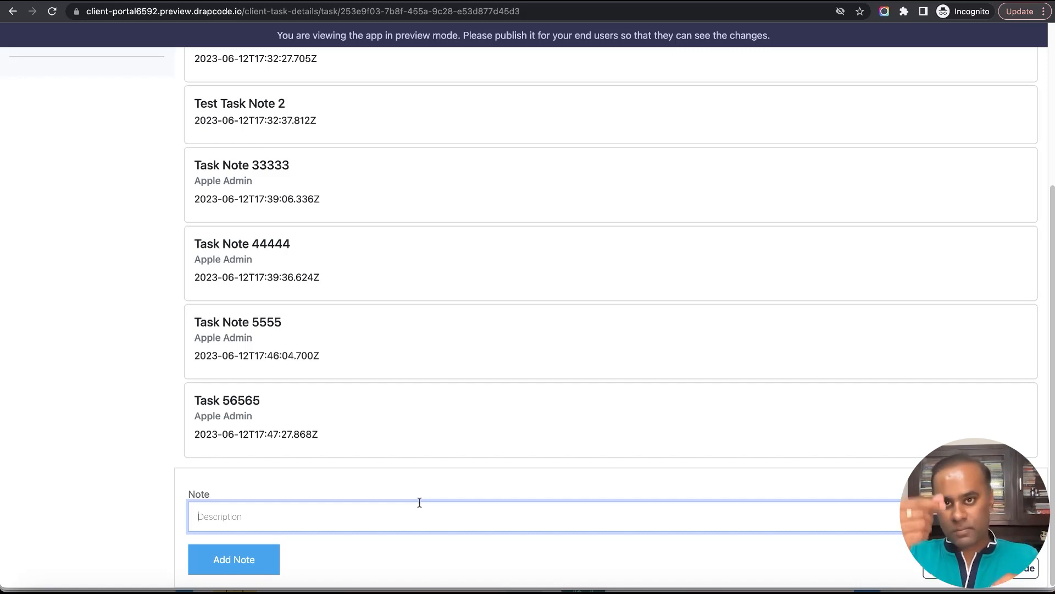
pyautogui.scroll(5, 550, 294)
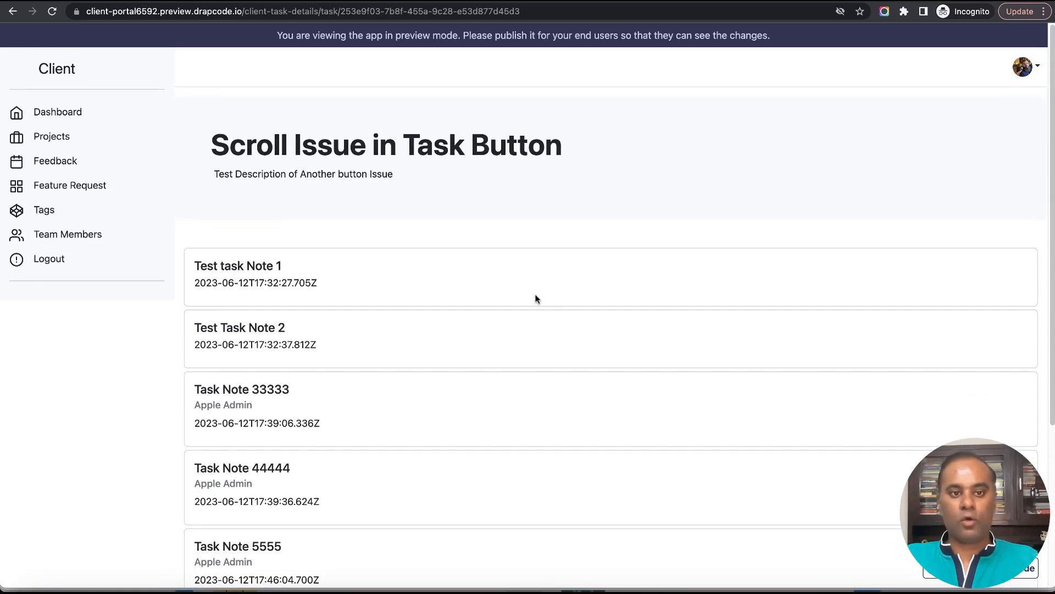
pyautogui.moveTo(197, 265); pyautogui.dragTo(456, 328)
pyautogui.click(683, 332)
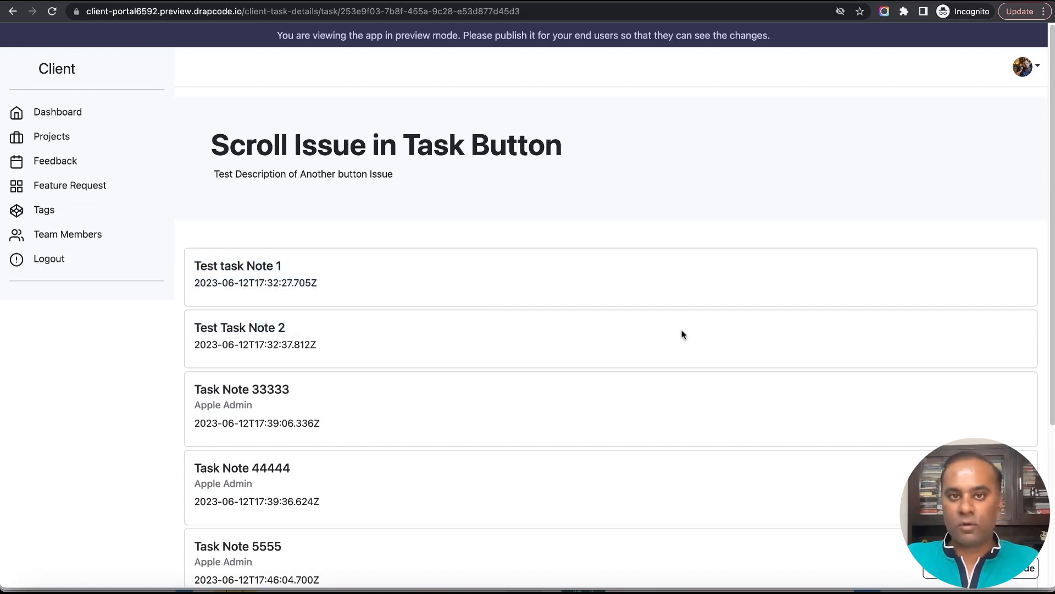